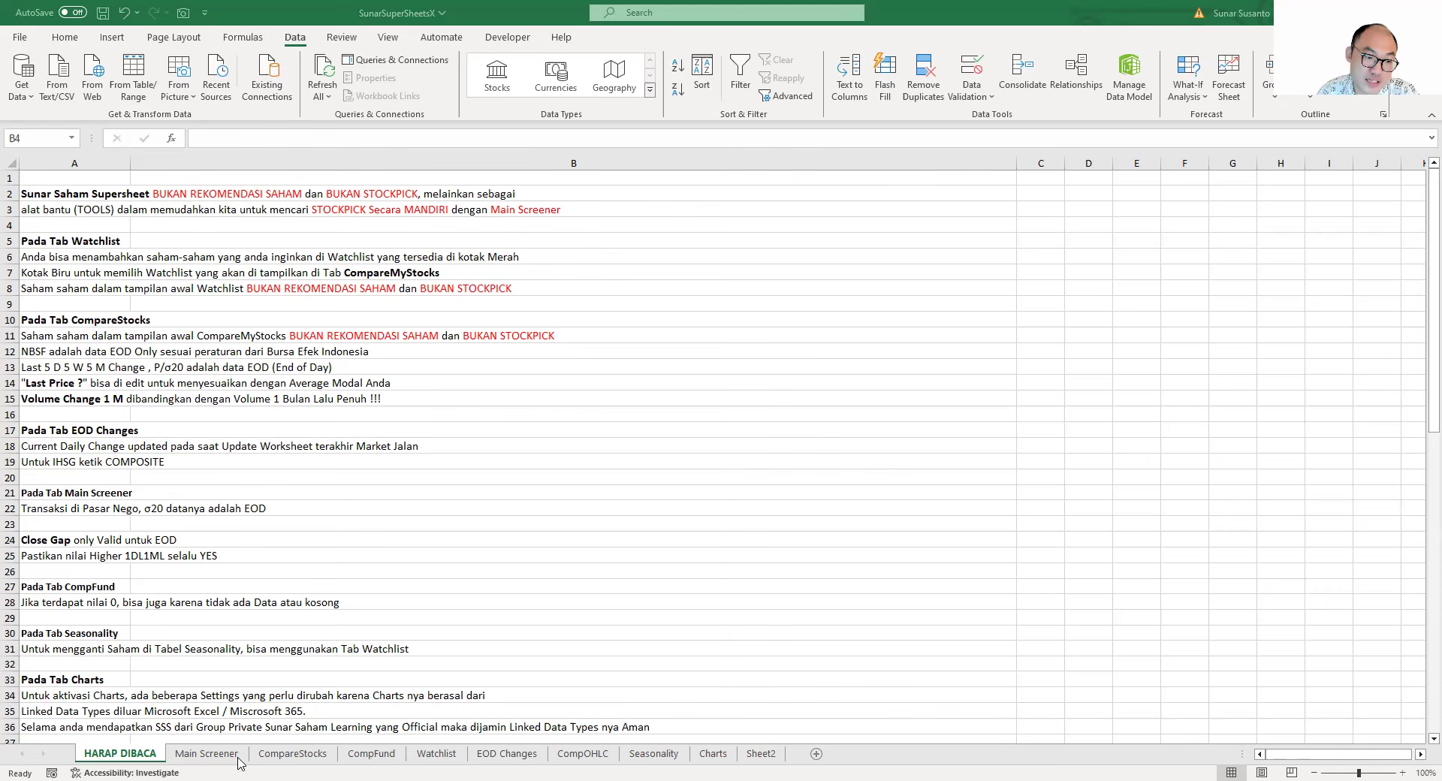
On the Main Screener sheet, remove all existing filters by turning filtering off and on again for the header row.
{"action": "left_click", "coordinate": [207, 754]}
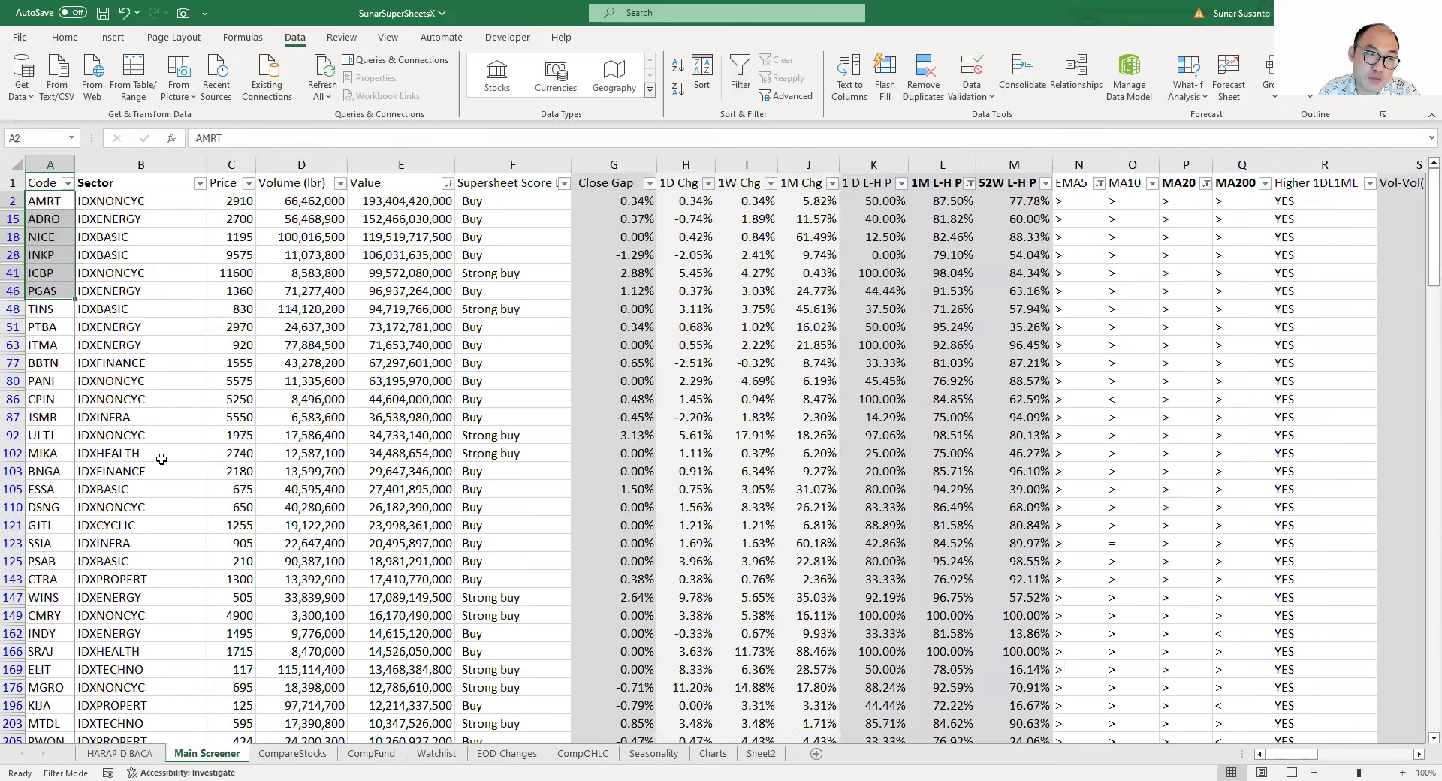
{"action": "left_click", "coordinate": [263, 181]}
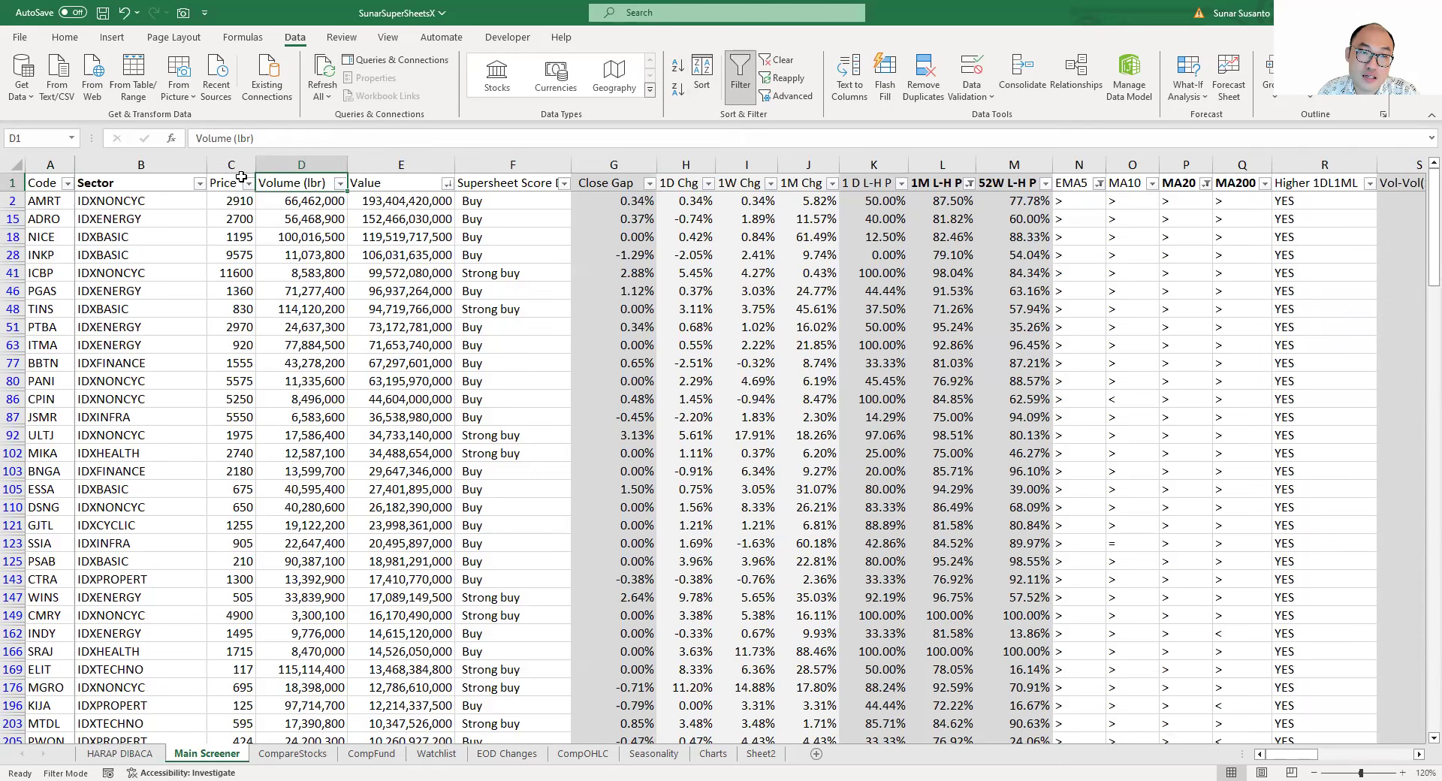
{"action": "left_click", "coordinate": [740, 77]}
{"action": "left_click", "coordinate": [740, 78]}
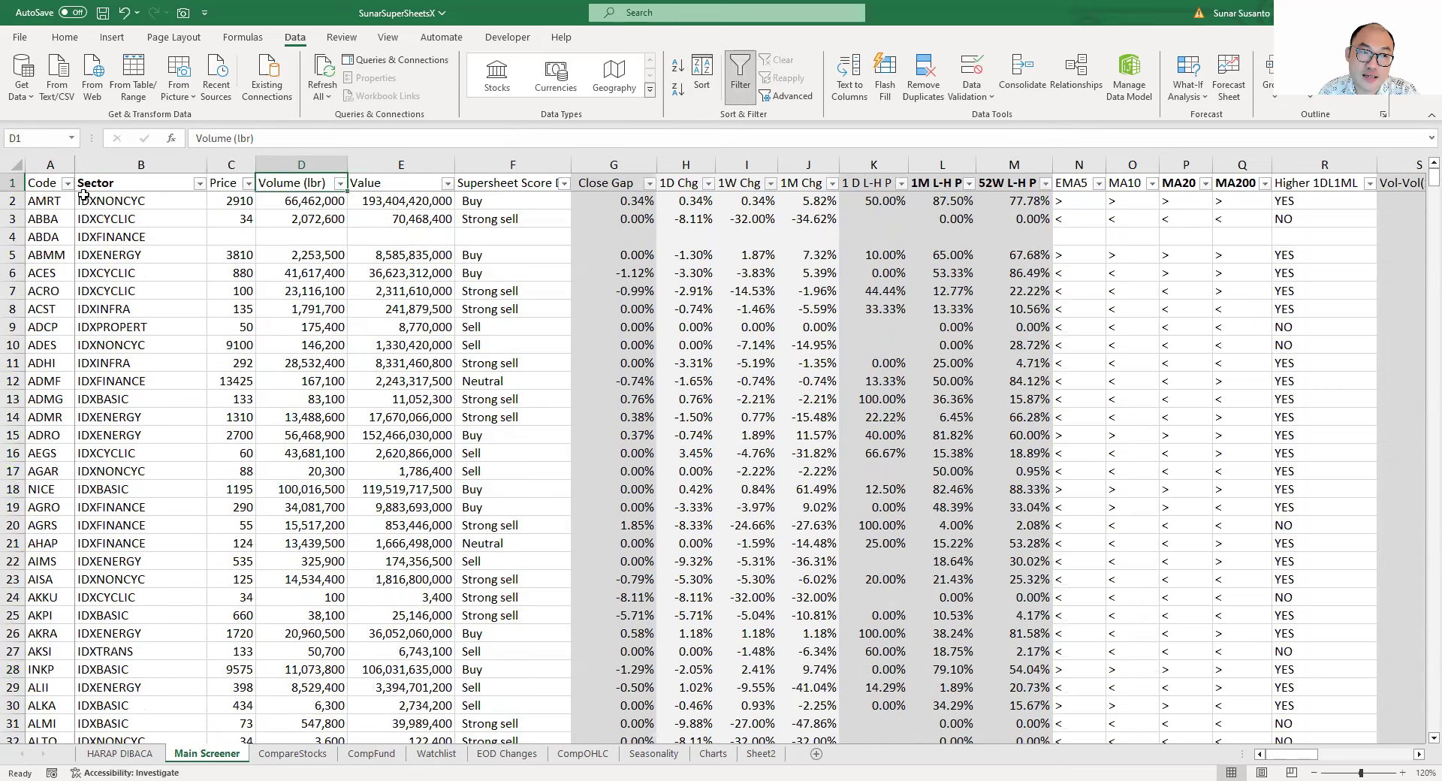
Sort the screener by stock Code from A to Z.
{"action": "left_click", "coordinate": [67, 183]}
{"action": "left_click", "coordinate": [64, 202]}
{"action": "left_click", "coordinate": [53, 201]}
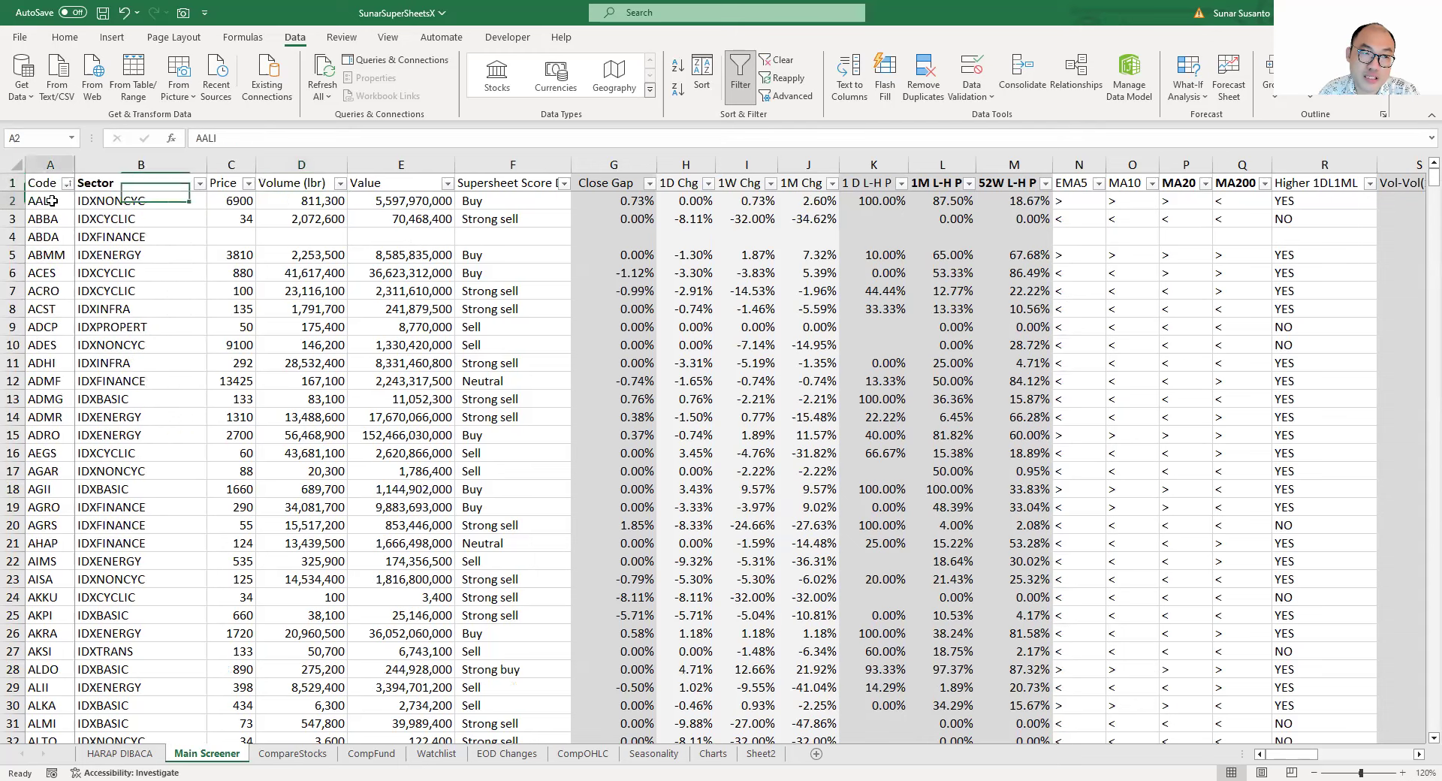
Examine the full stock list down to its last code and return to the first rows.
{"action": "scroll", "coordinate": [1420, 308], "scroll_direction": "down", "scroll_amount": 4}
{"action": "left_click_drag", "start_coordinate": [1419, 308], "coordinate": [1422, 738]}
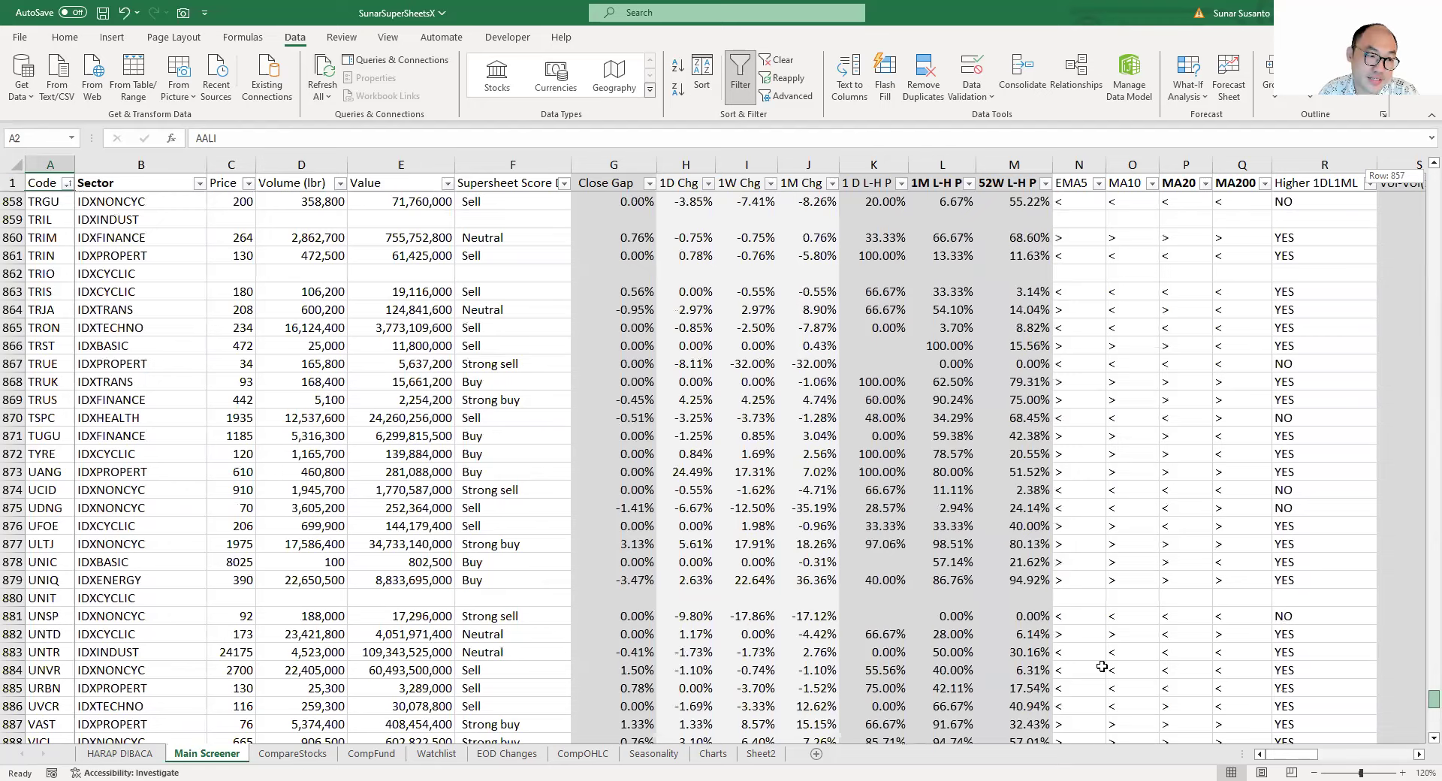
{"action": "key", "text": "ctrl+Down"}
{"action": "left_click", "coordinate": [10, 687]}
{"action": "left_click", "coordinate": [42, 698]}
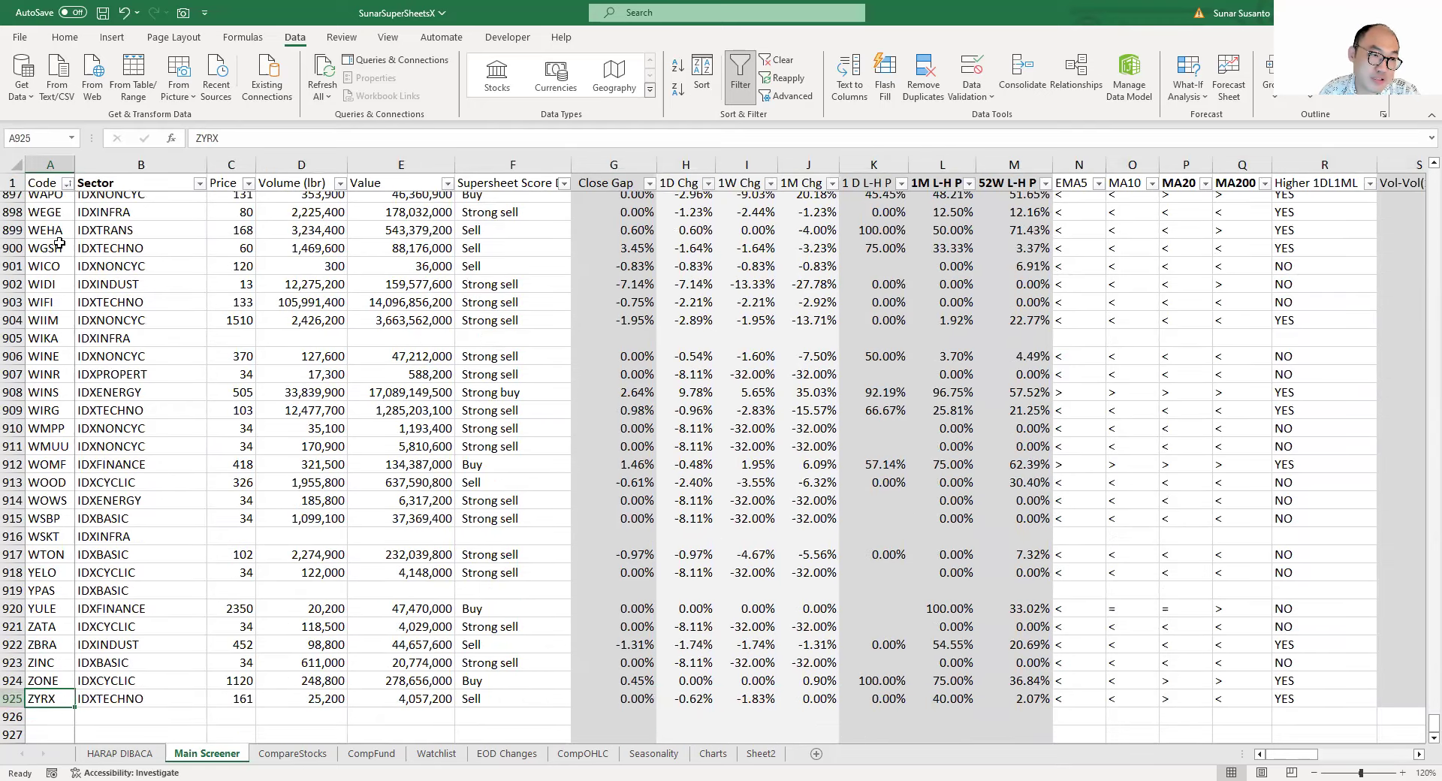
{"action": "scroll", "coordinate": [239, 423], "scroll_direction": "up", "scroll_amount": 20}
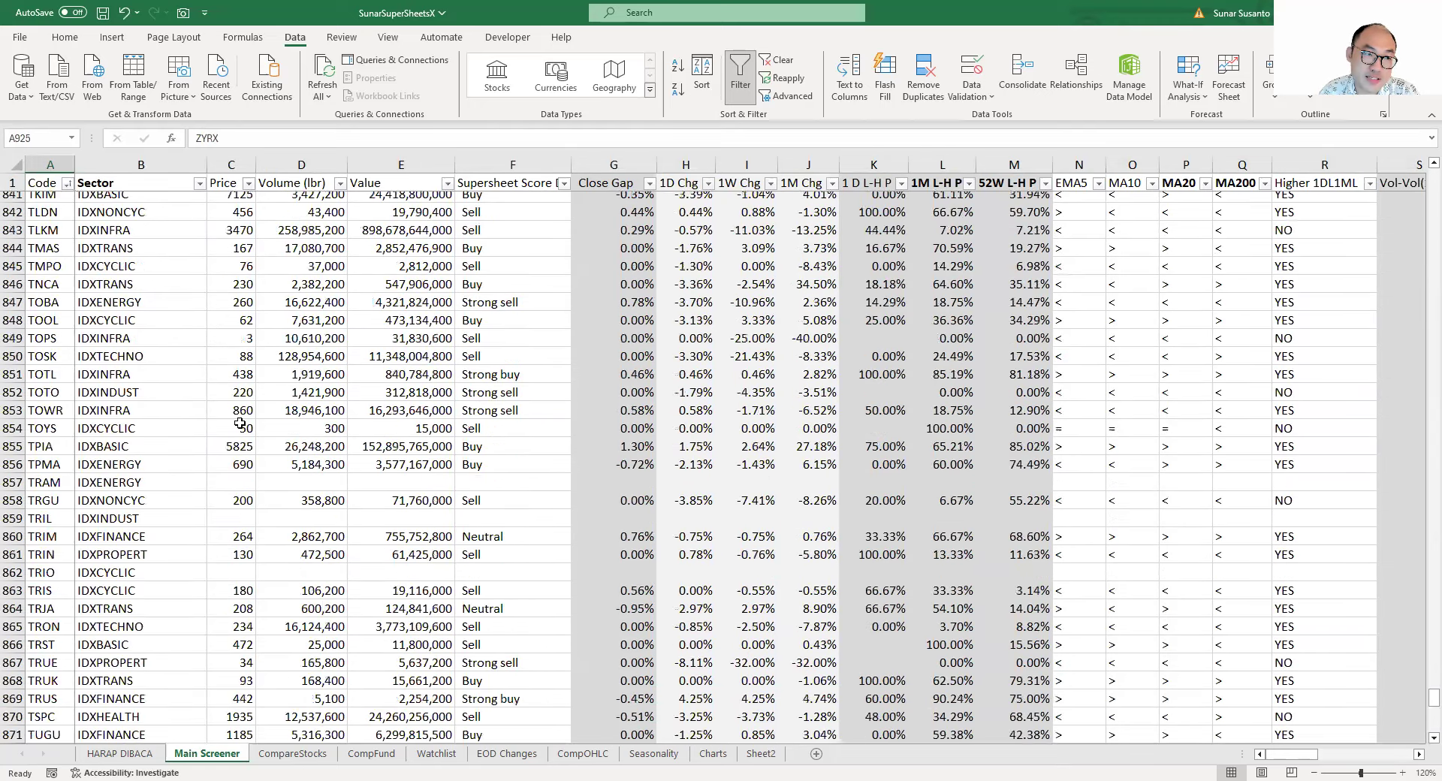
{"action": "scroll", "coordinate": [240, 423], "scroll_direction": "up", "scroll_amount": 20}
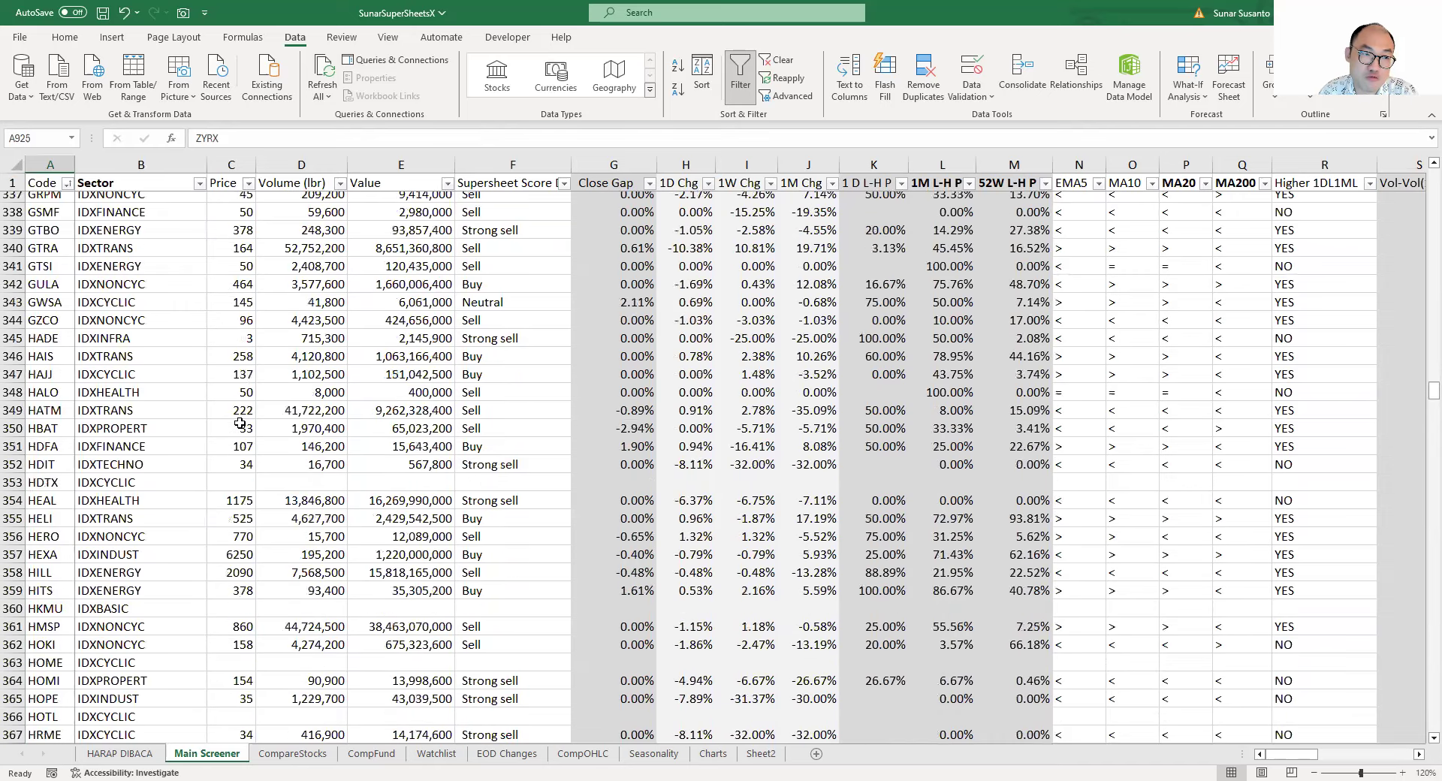
{"action": "scroll", "coordinate": [239, 423], "scroll_direction": "up", "scroll_amount": 20}
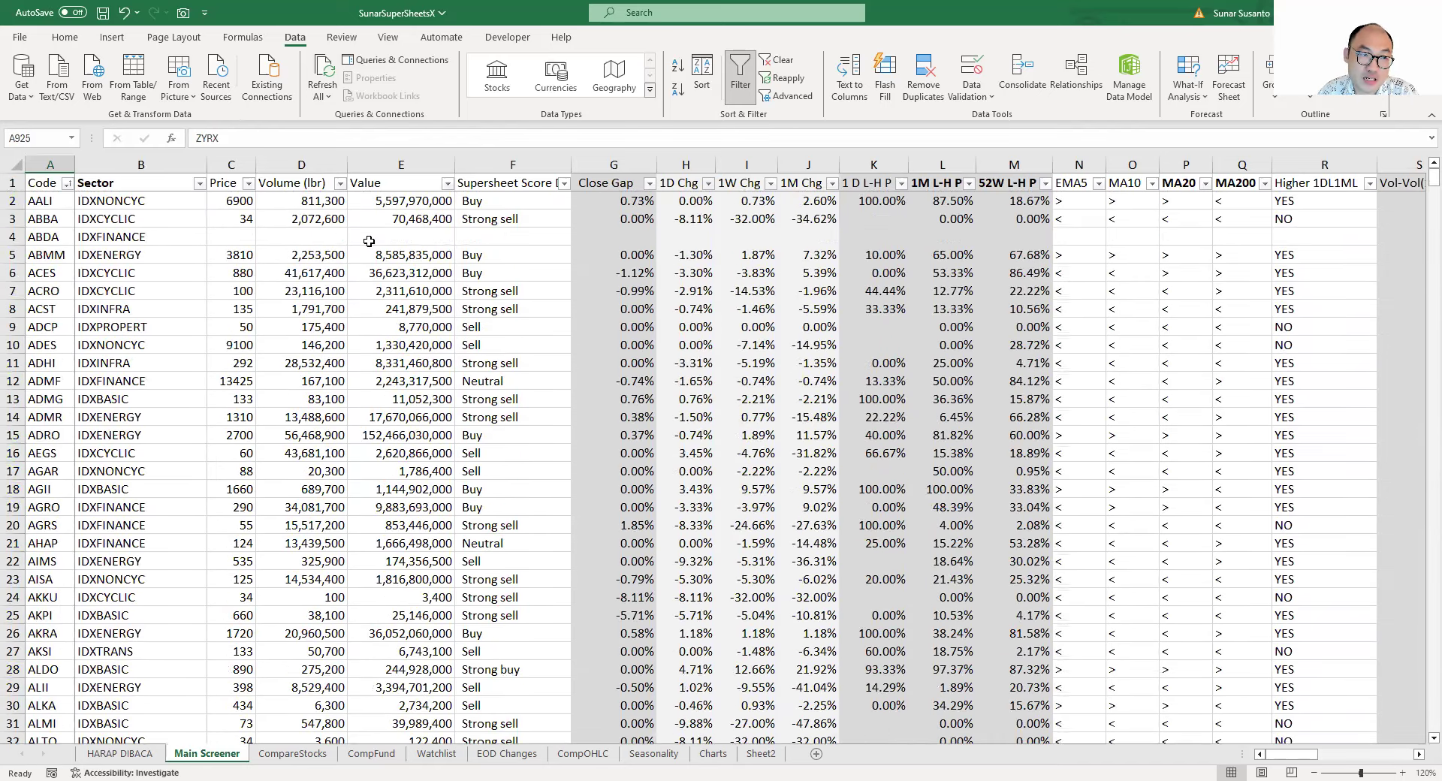
Examine the screener's columns one by one, from Value and Supersheet Score through the change and L-H percentages to EMA5 and MA10.
{"action": "left_click", "coordinate": [369, 240]}
{"action": "left_click", "coordinate": [460, 204]}
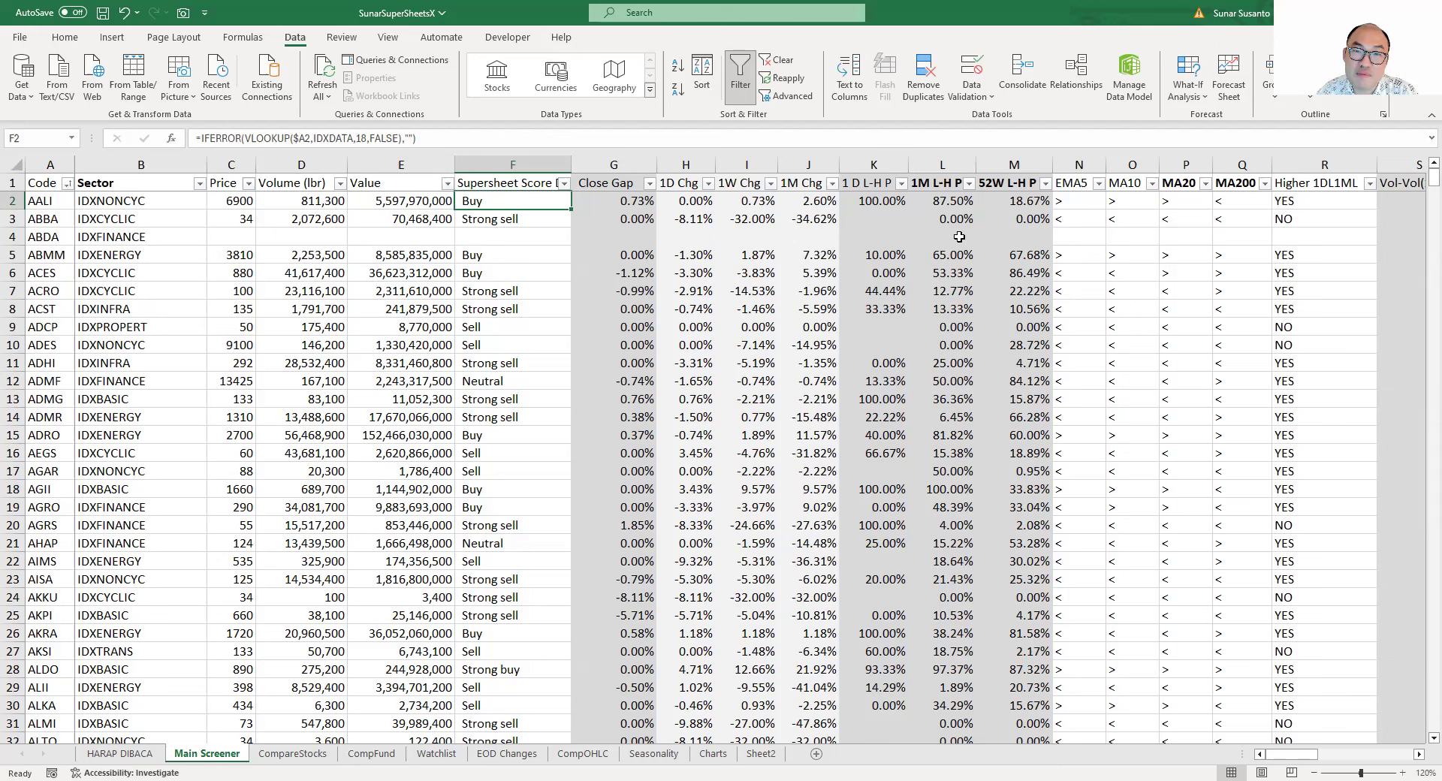
{"action": "key", "text": "Right"}
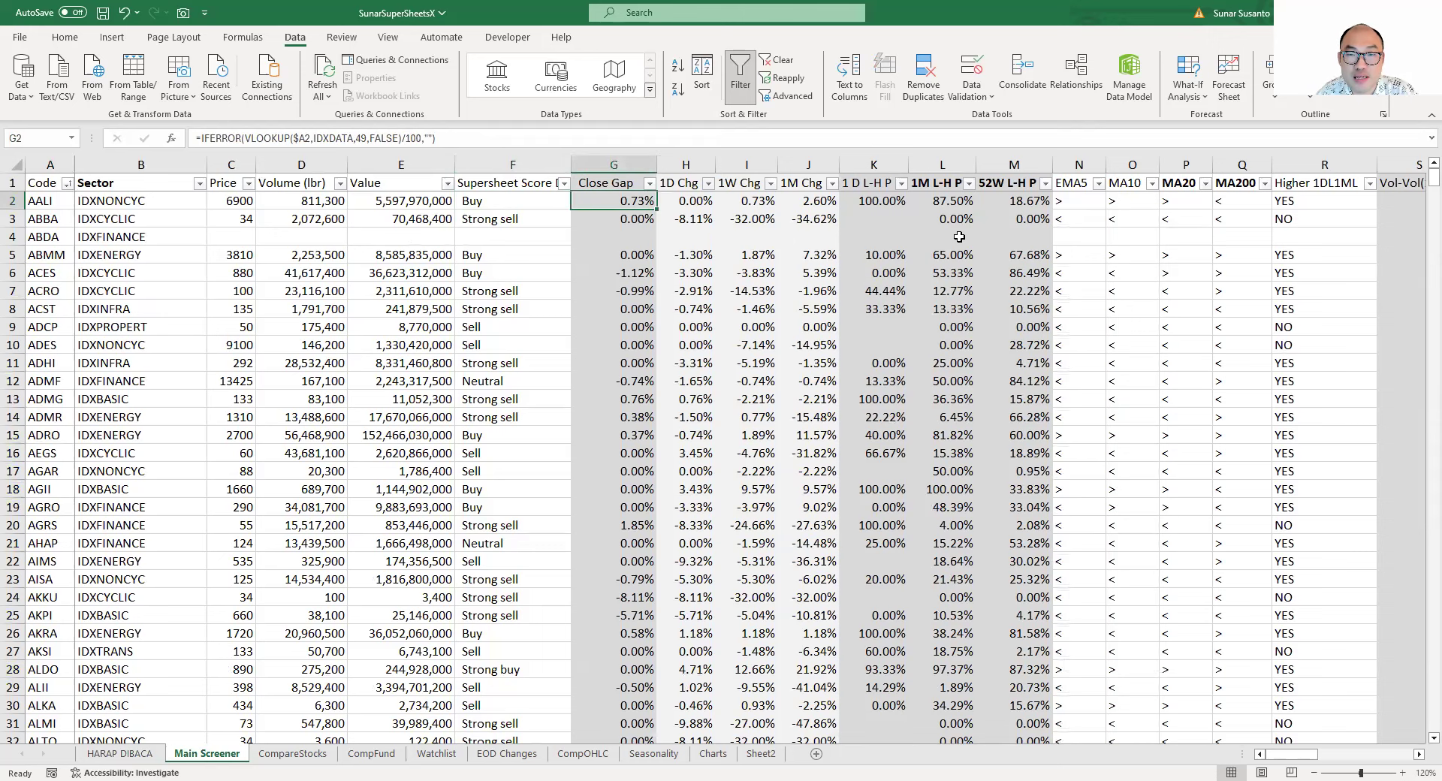
{"action": "key", "text": "Right"}
{"action": "key", "text": "Right"}
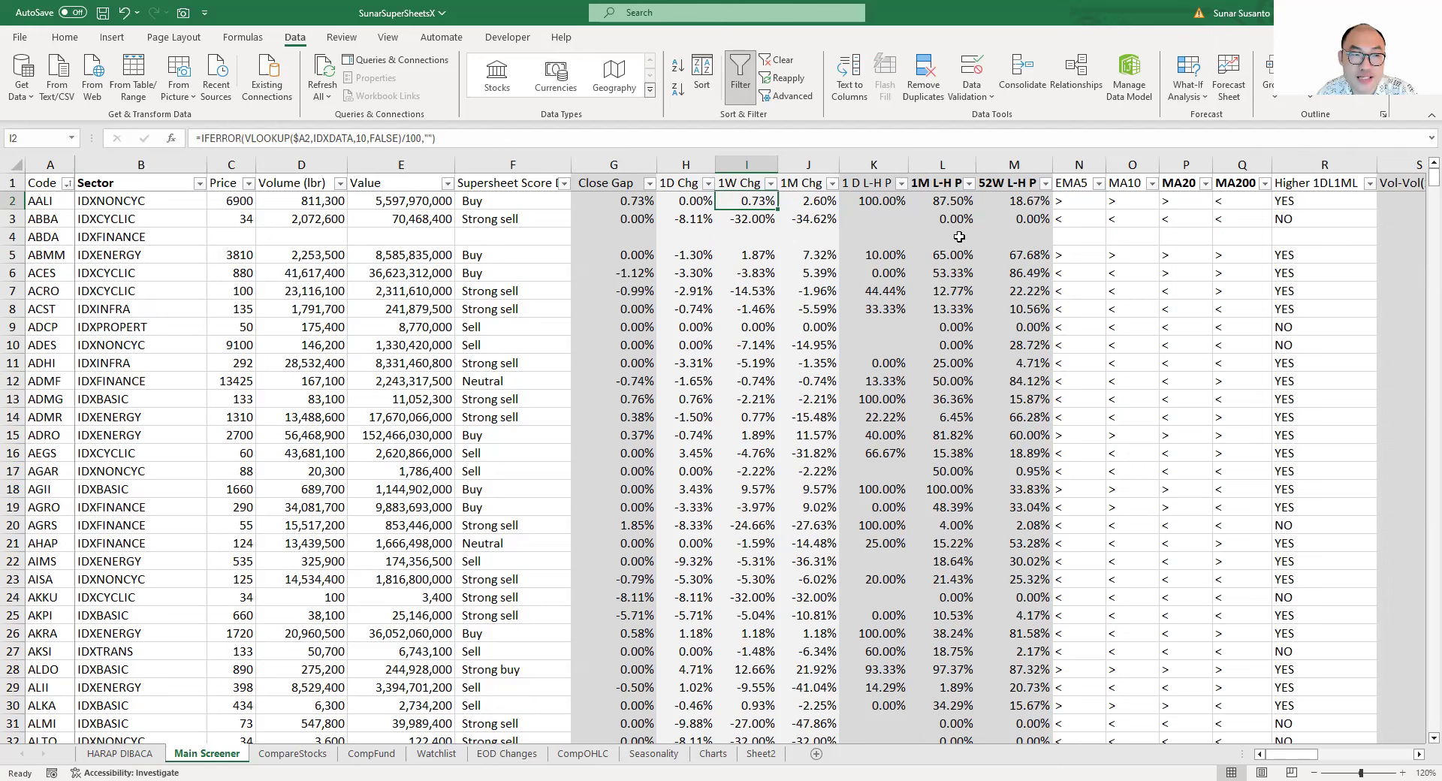
{"action": "key", "text": "Right"}
{"action": "key", "text": "Right"}
{"action": "key", "text": "Right"}
{"action": "key", "text": "Right"}
{"action": "key", "text": "Right"}
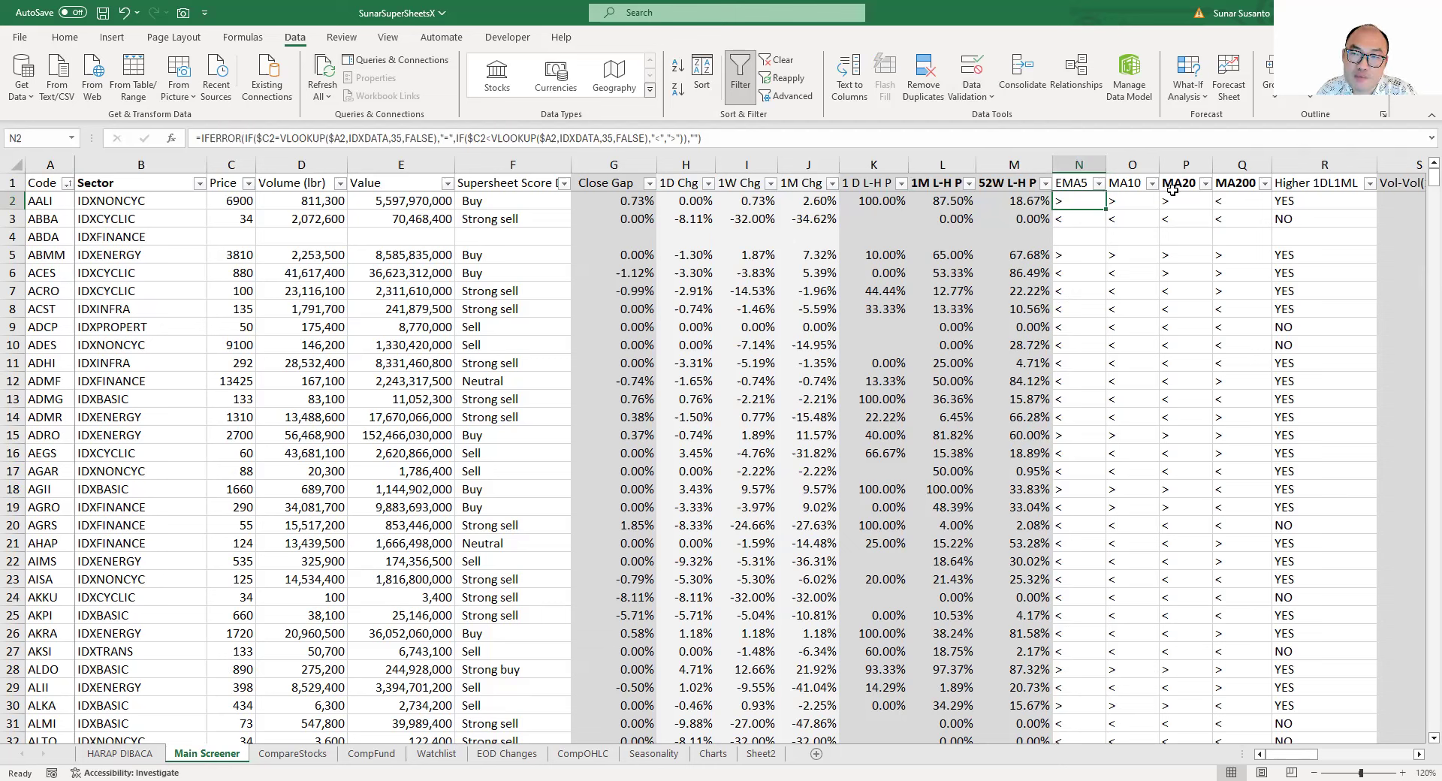
{"action": "left_click", "coordinate": [1120, 273]}
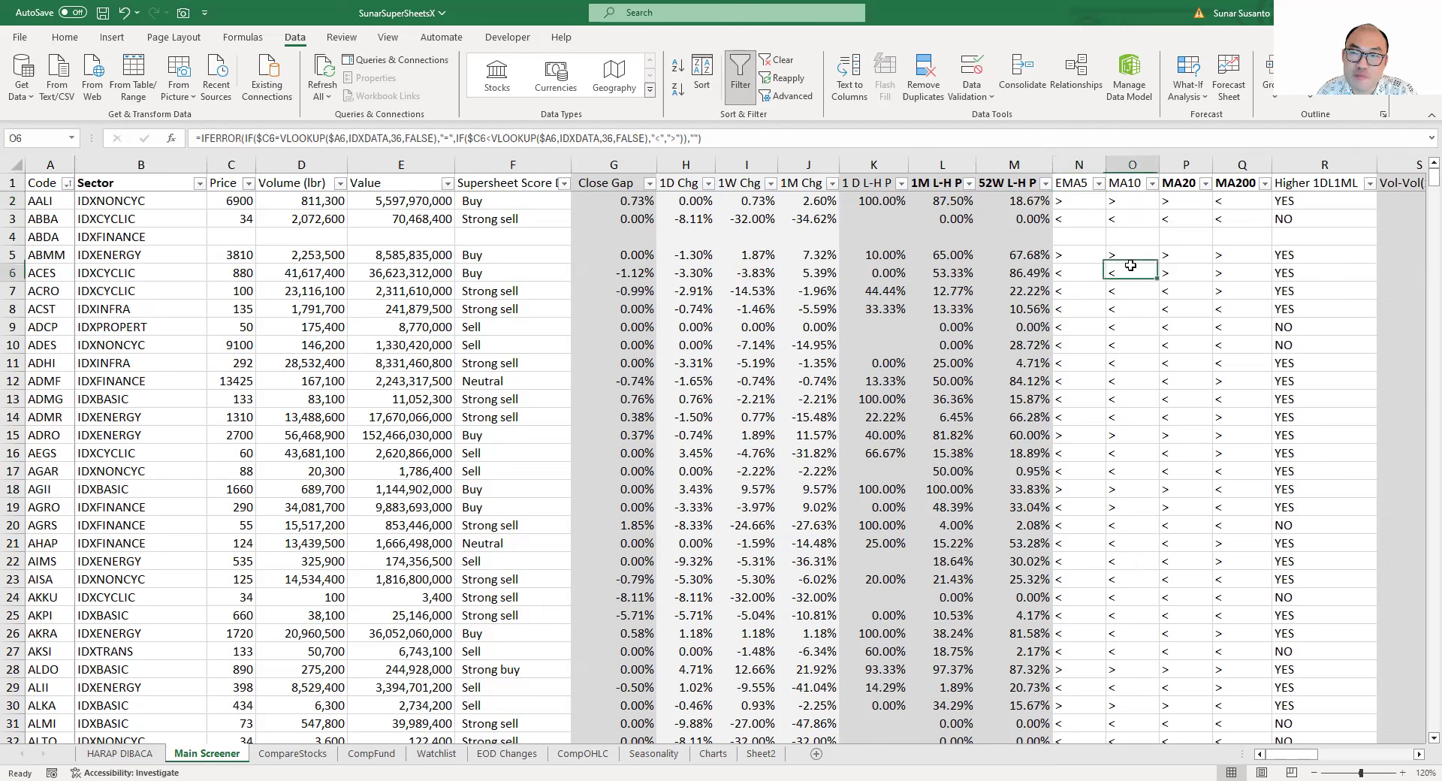
{"action": "left_click_drag", "start_coordinate": [1299, 755], "coordinate": [1201, 737]}
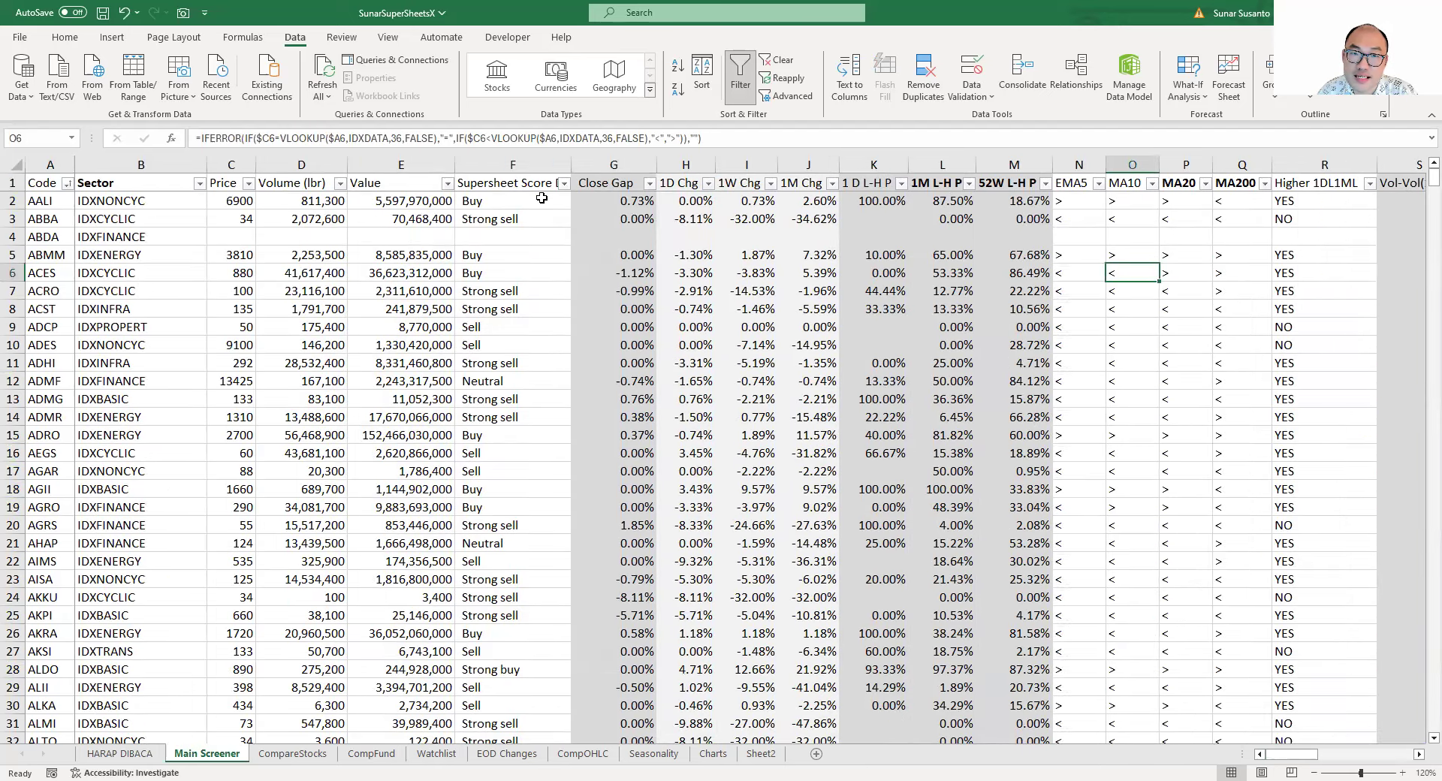
Examine the filter values of the MA20 column and the moving-average choices in its header, keeping MA20.
{"action": "left_click", "coordinate": [1195, 184]}
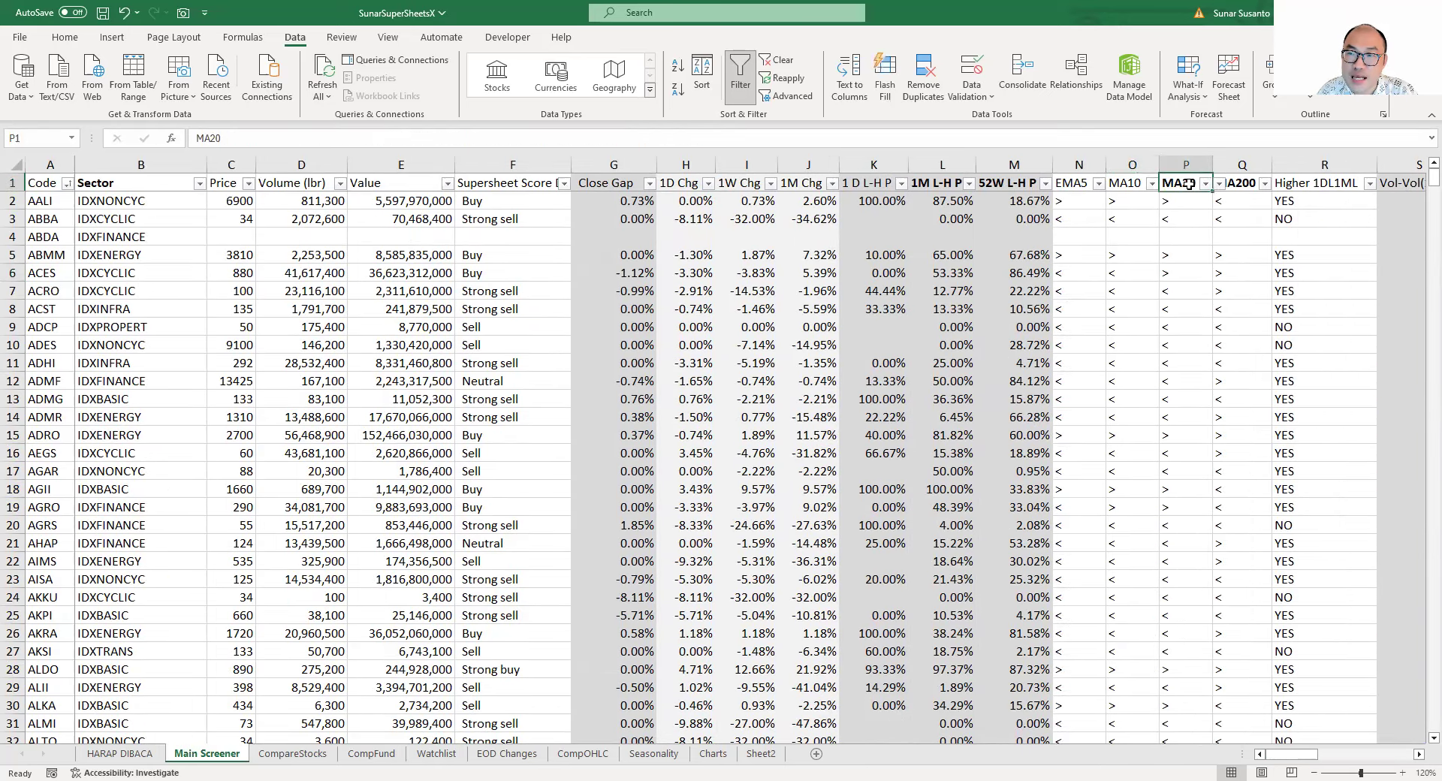
{"action": "left_click", "coordinate": [1419, 755]}
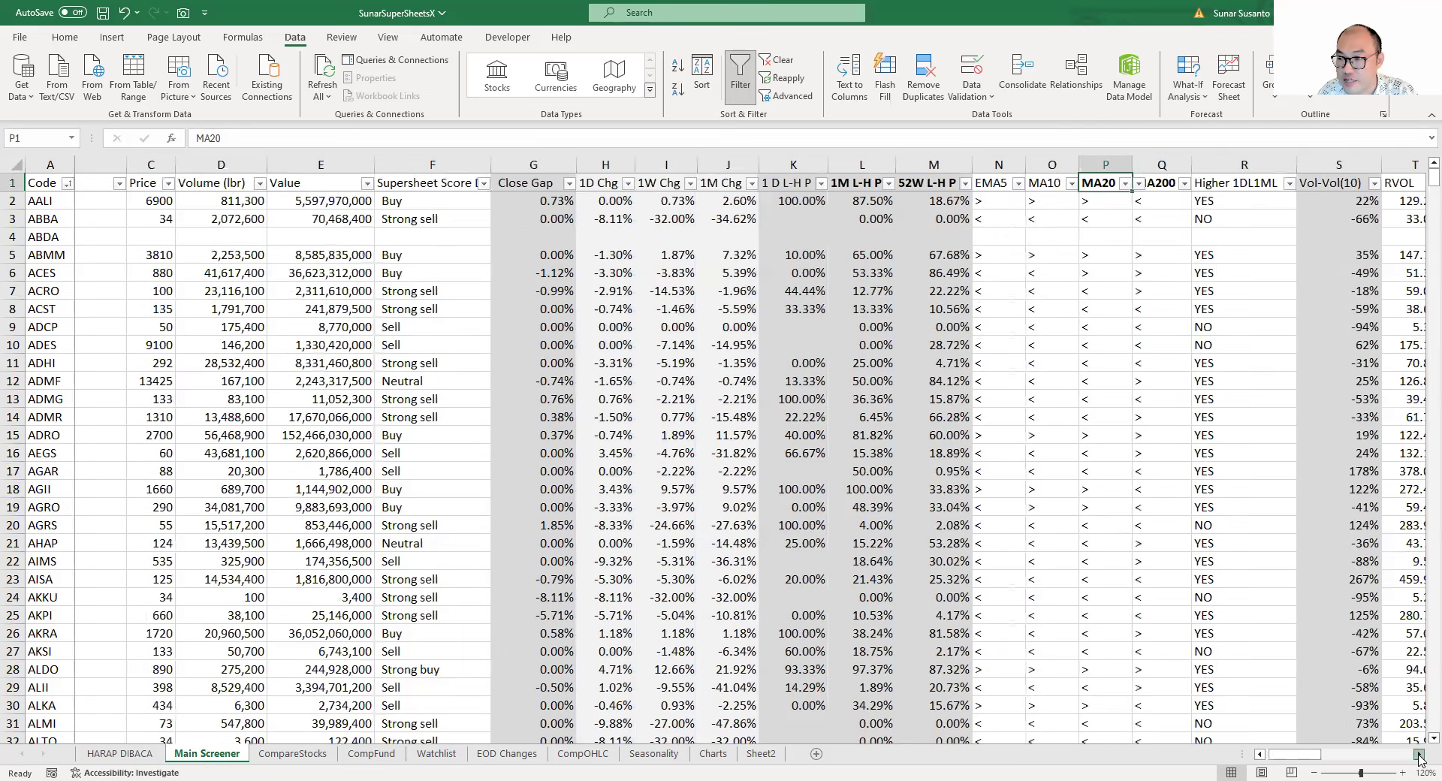
{"action": "left_click", "coordinate": [1419, 755]}
{"action": "left_click", "coordinate": [1374, 764]}
{"action": "left_click_drag", "start_coordinate": [1295, 757], "coordinate": [1322, 756]}
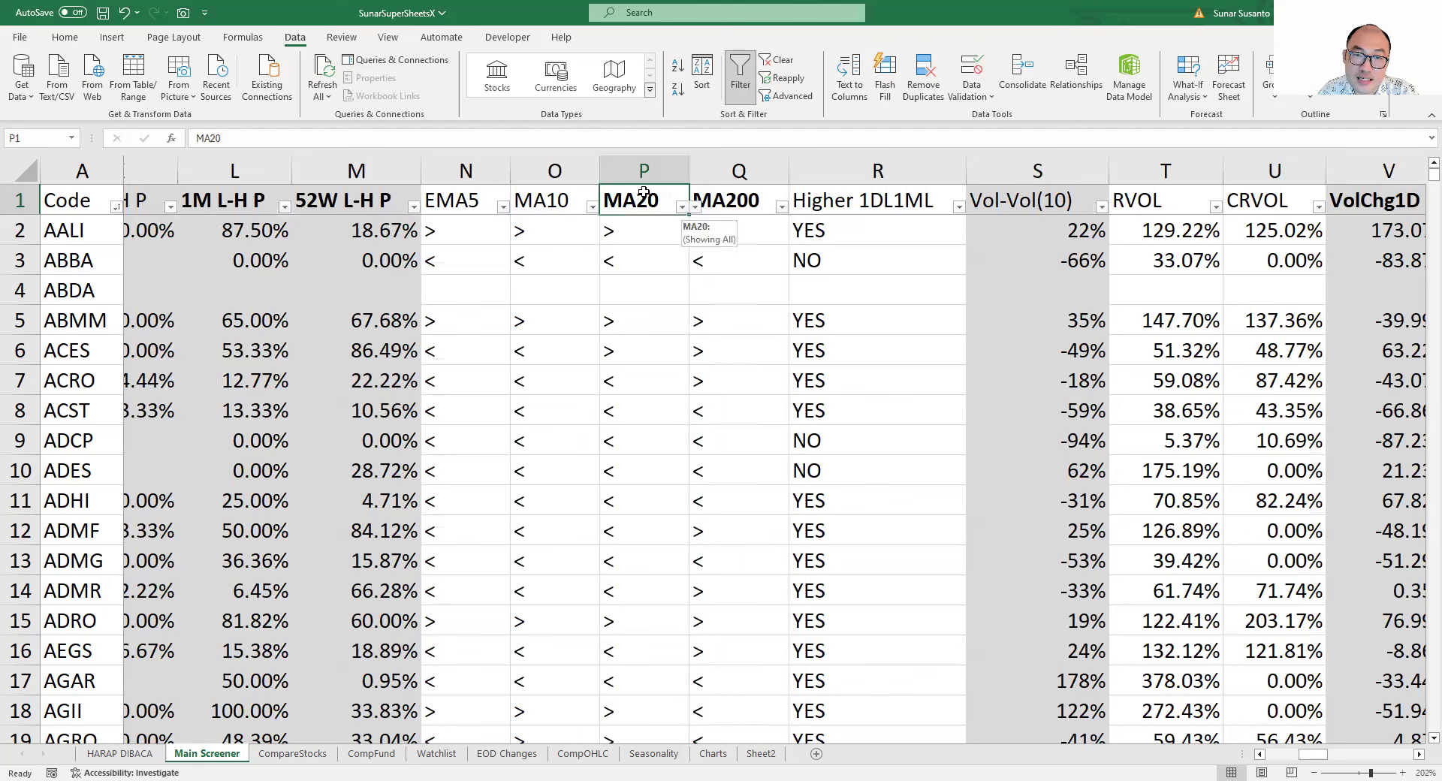
{"action": "left_click", "coordinate": [681, 207]}
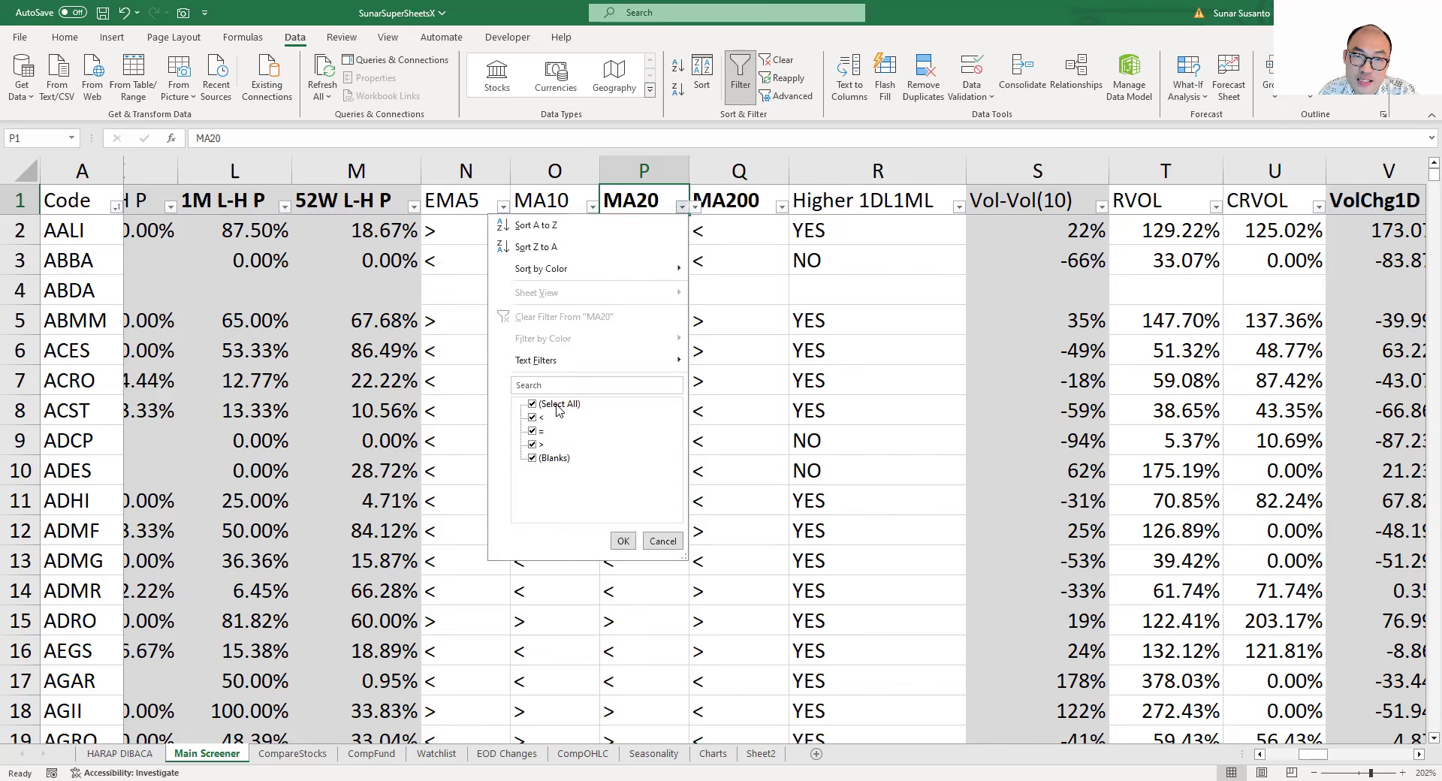
{"action": "left_click", "coordinate": [696, 211]}
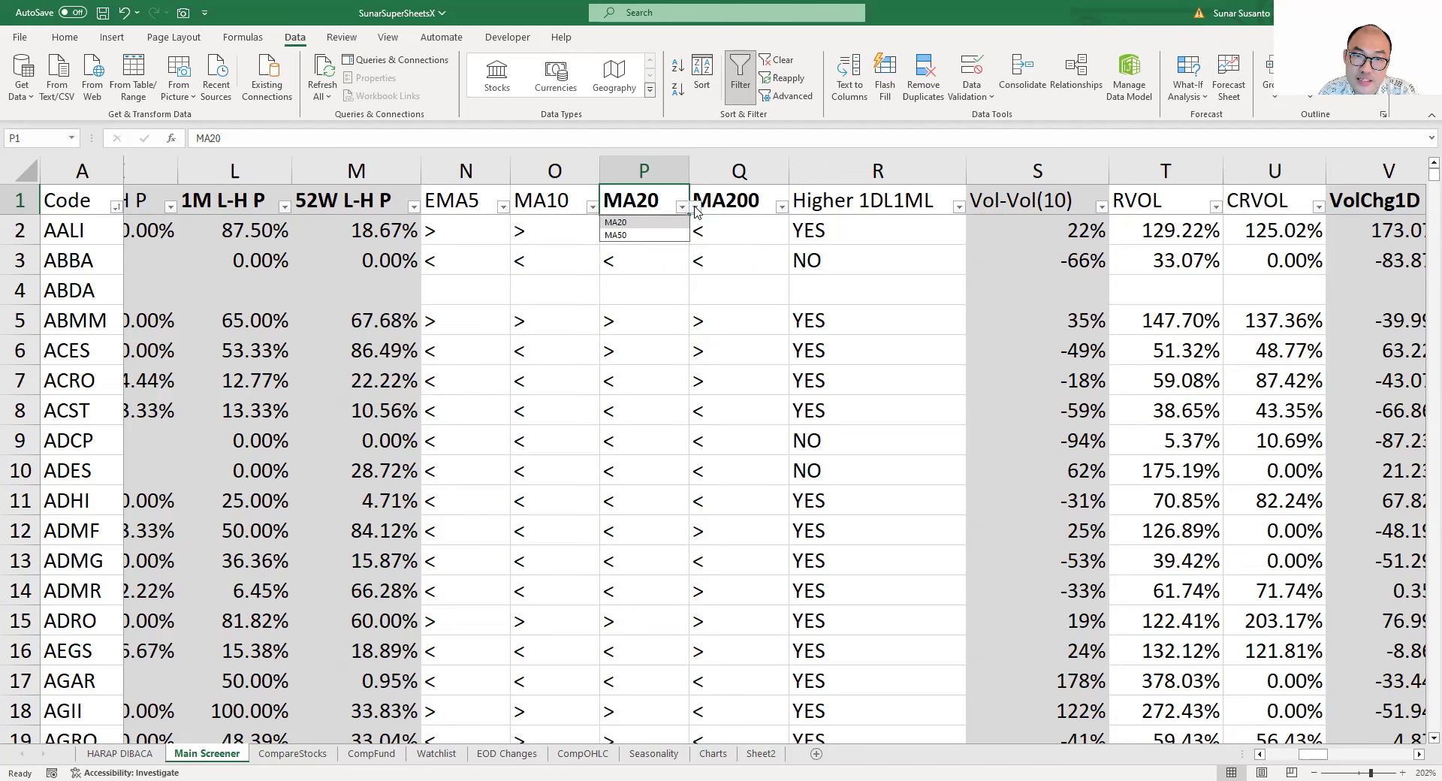
{"action": "left_click", "coordinate": [651, 217]}
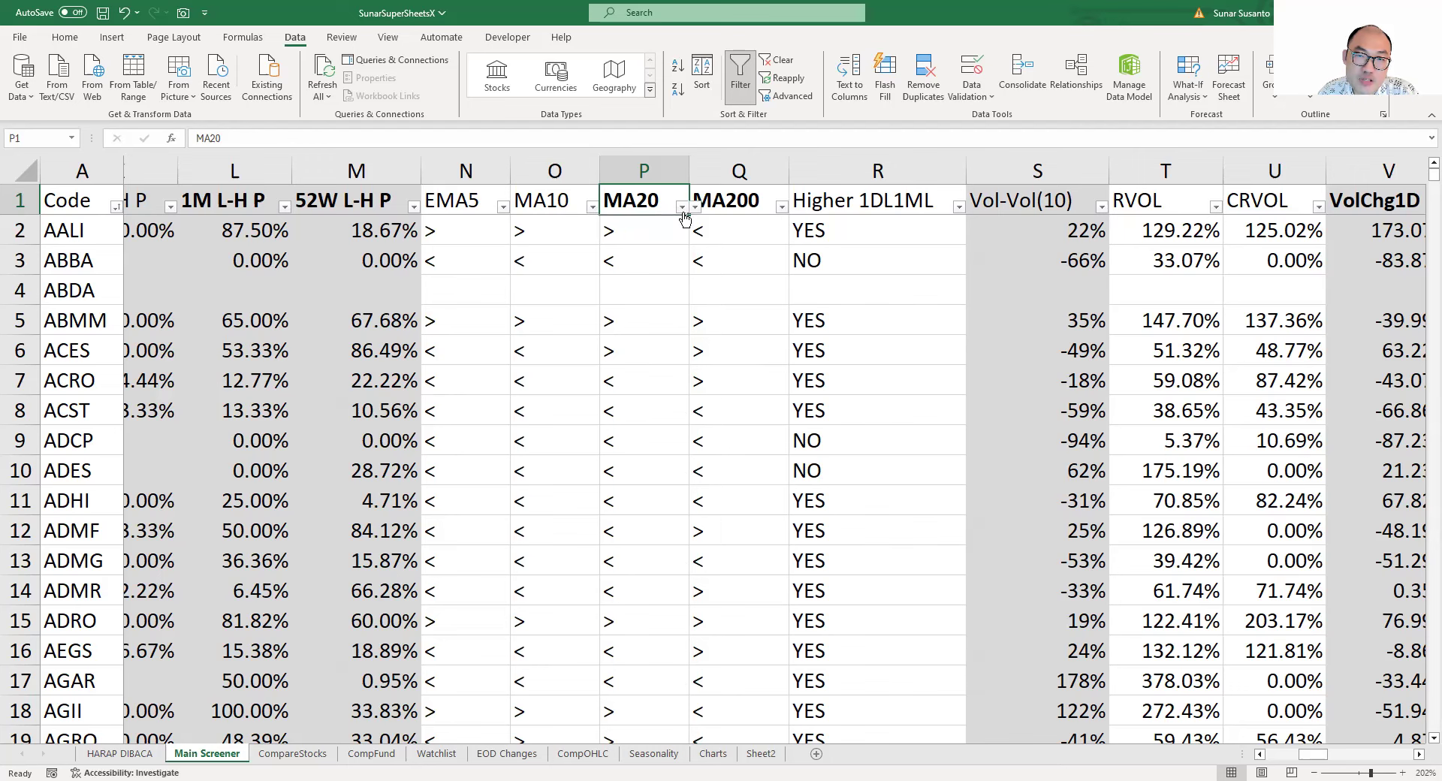
Filter the MA20 column to show only stocks marked = or >.
{"action": "left_click", "coordinate": [679, 208]}
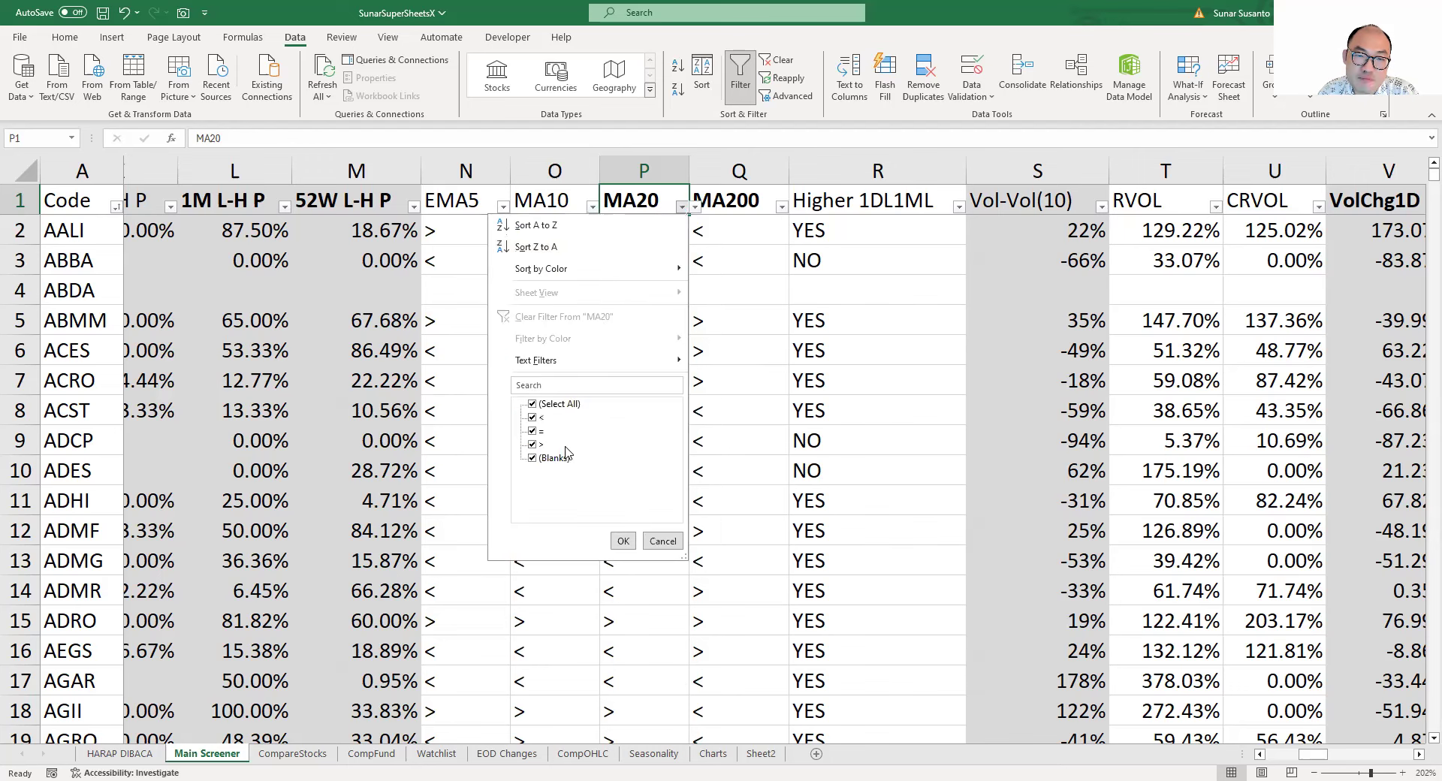
{"action": "left_click", "coordinate": [558, 404]}
{"action": "left_click", "coordinate": [533, 430]}
{"action": "left_click", "coordinate": [533, 444]}
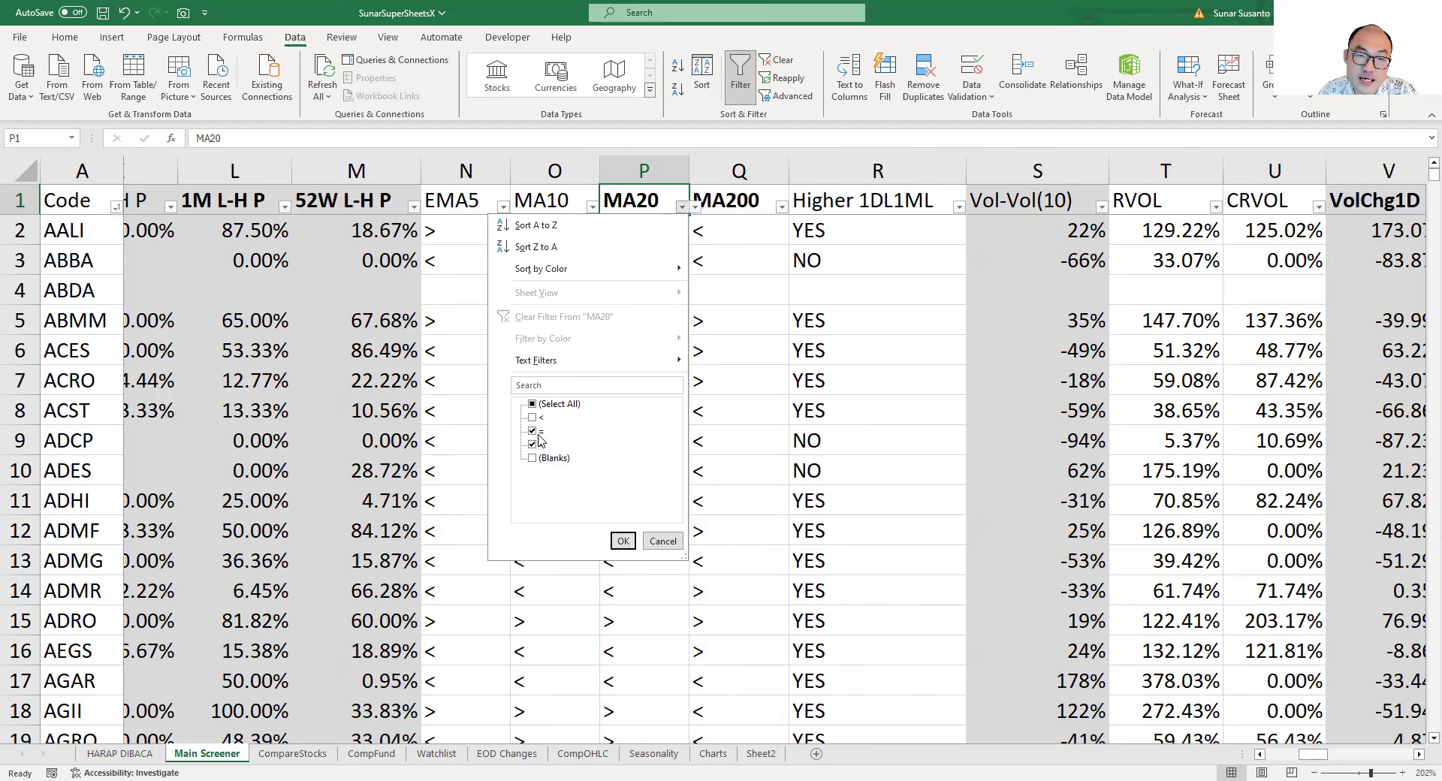
{"action": "left_click", "coordinate": [624, 542]}
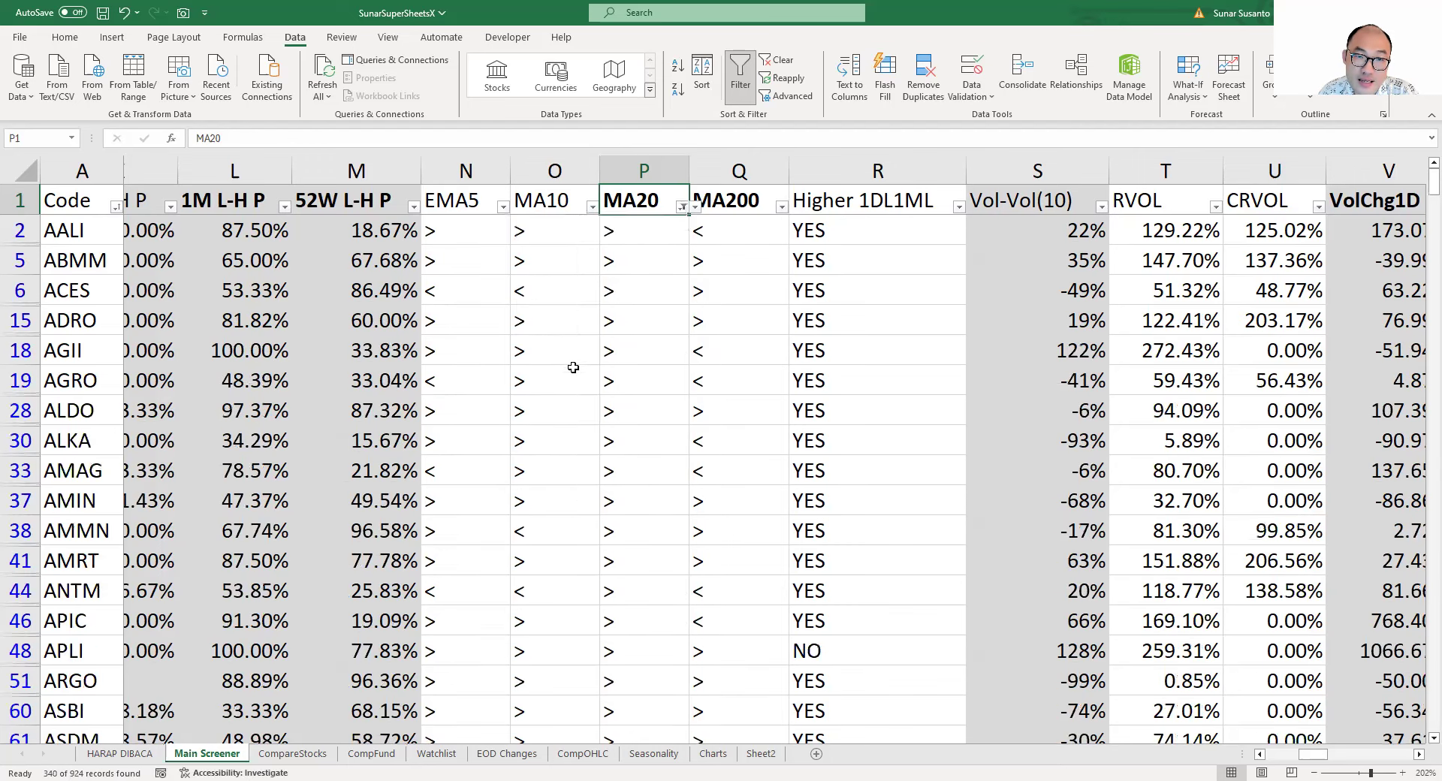
Filter the EMA5 column to exclude stocks marked <, keeping = and >.
{"action": "left_click", "coordinate": [489, 236]}
{"action": "left_click", "coordinate": [504, 207]}
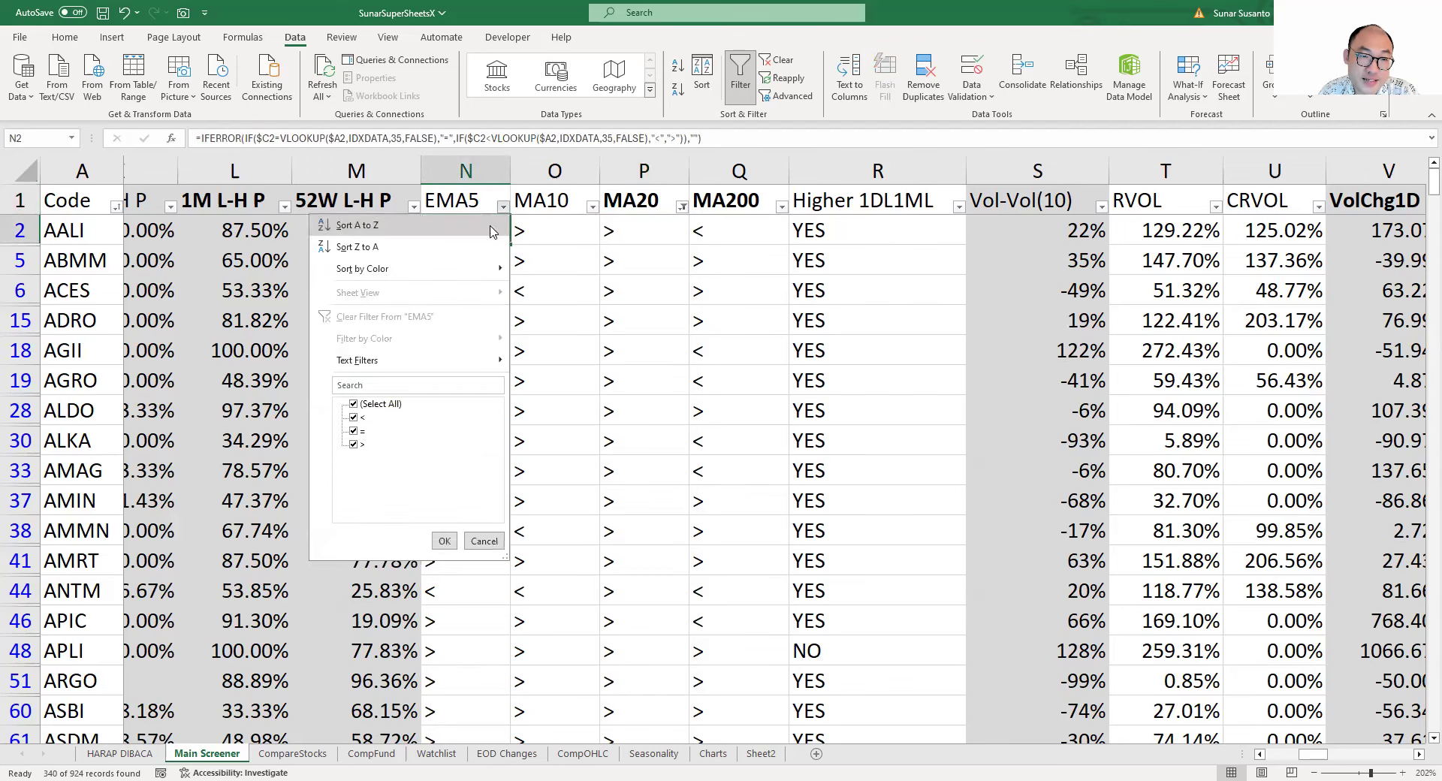
{"action": "left_click", "coordinate": [360, 419]}
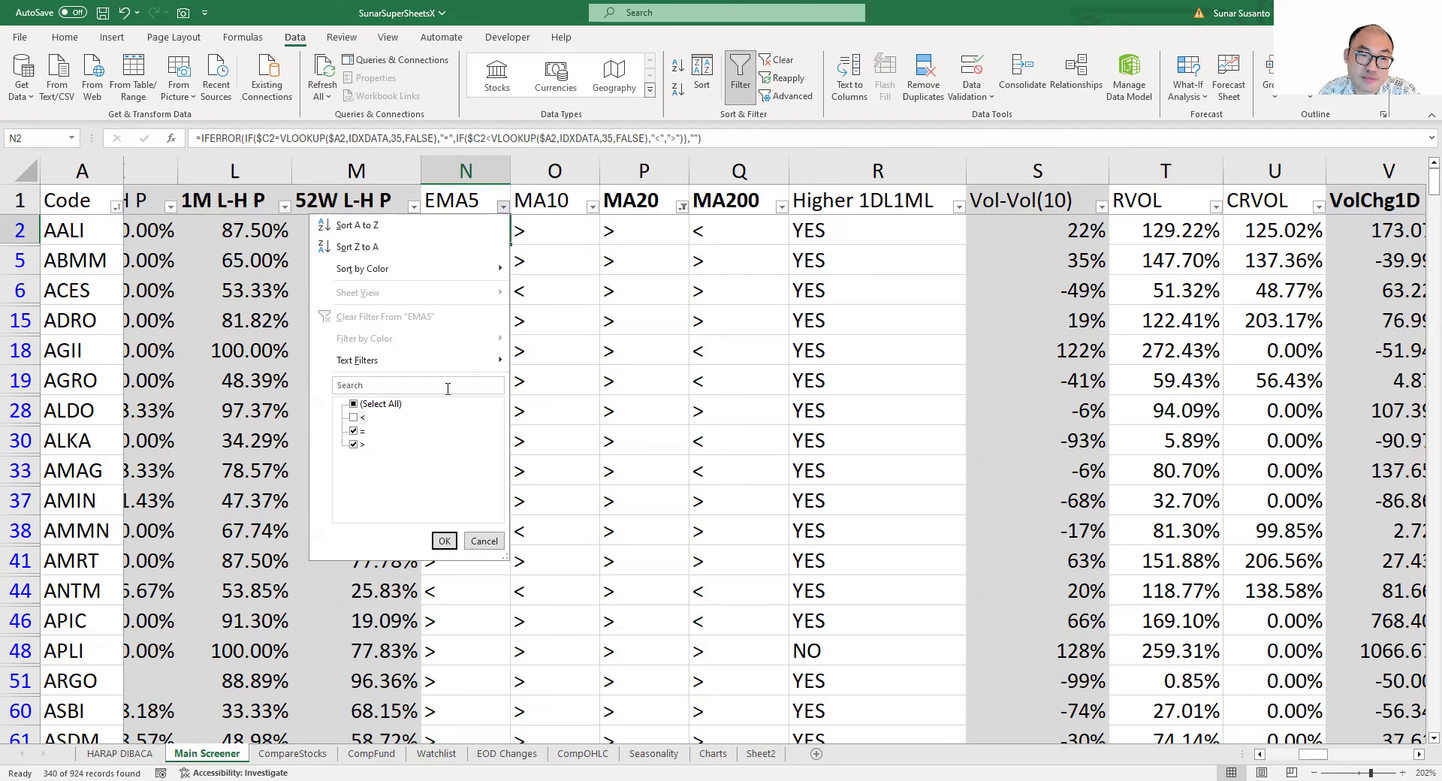
{"action": "left_click", "coordinate": [443, 542]}
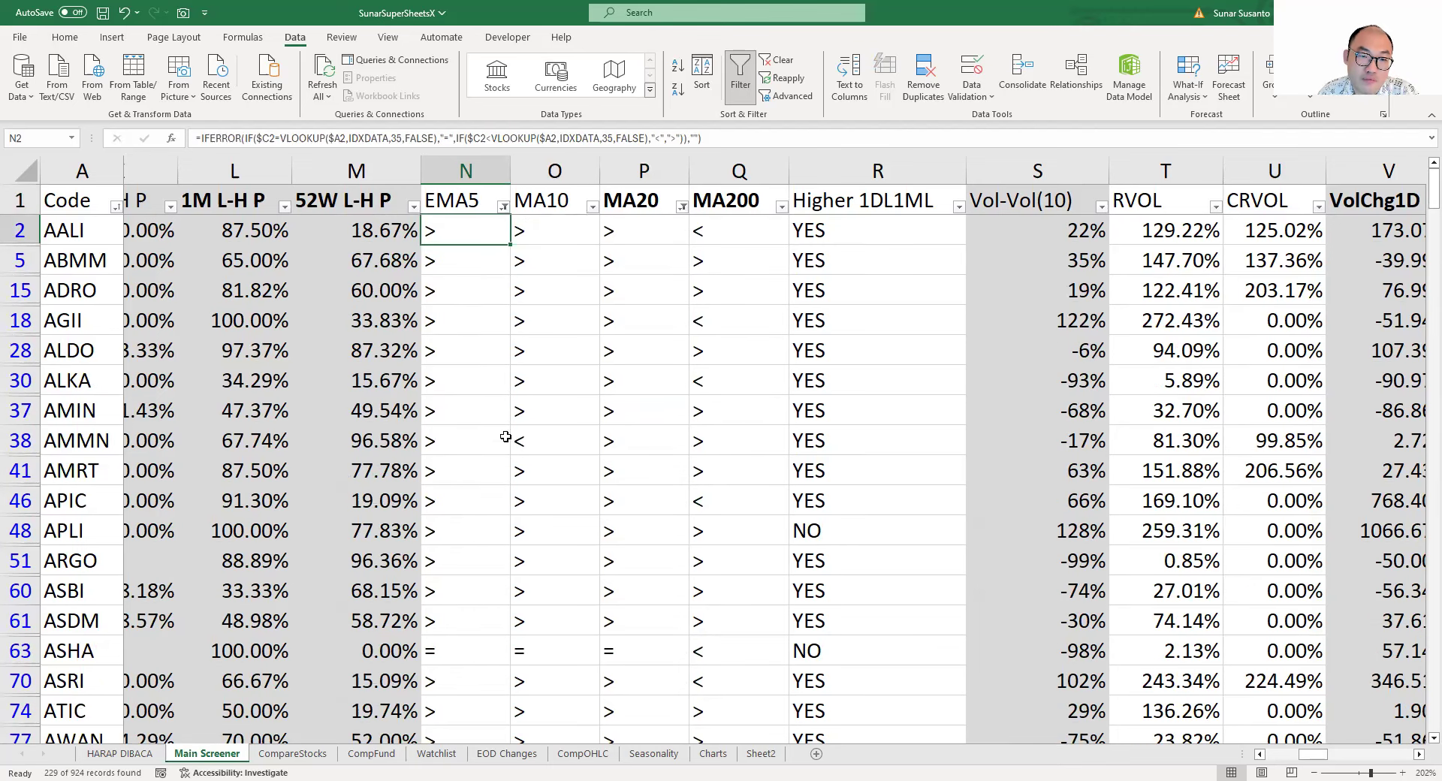
Filter the MA10 column to keep only stocks marked = or >.
{"action": "left_click", "coordinate": [593, 213]}
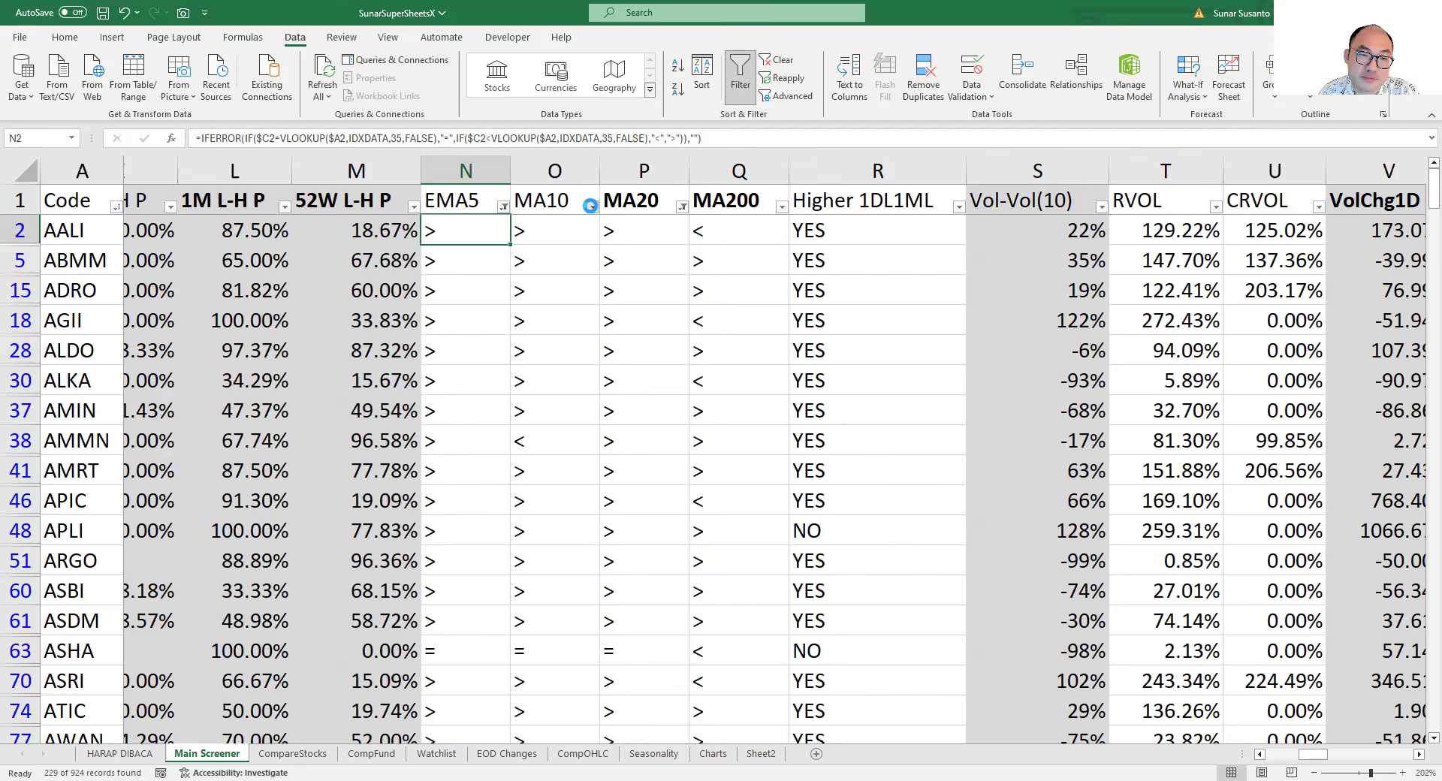
{"action": "left_click", "coordinate": [450, 418]}
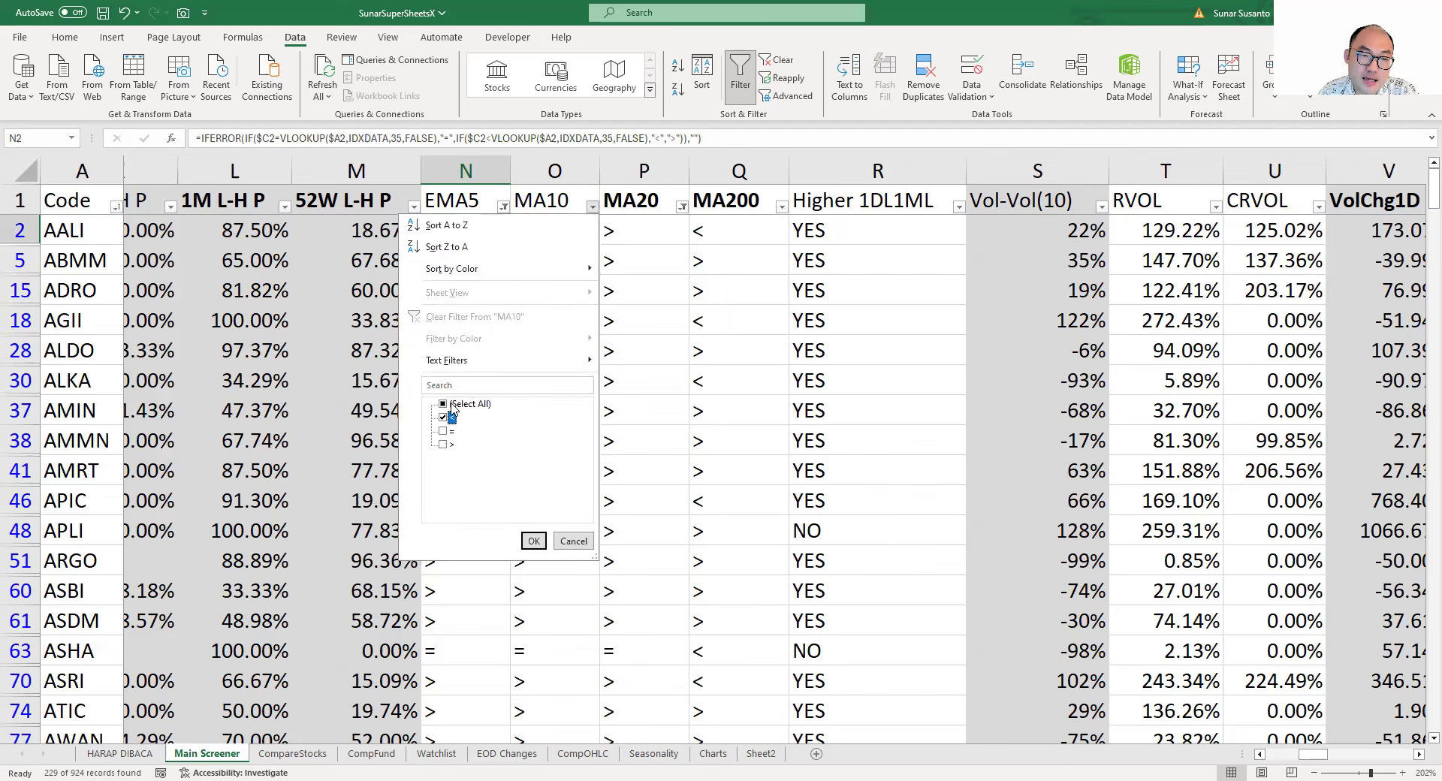
{"action": "key", "text": "Up"}
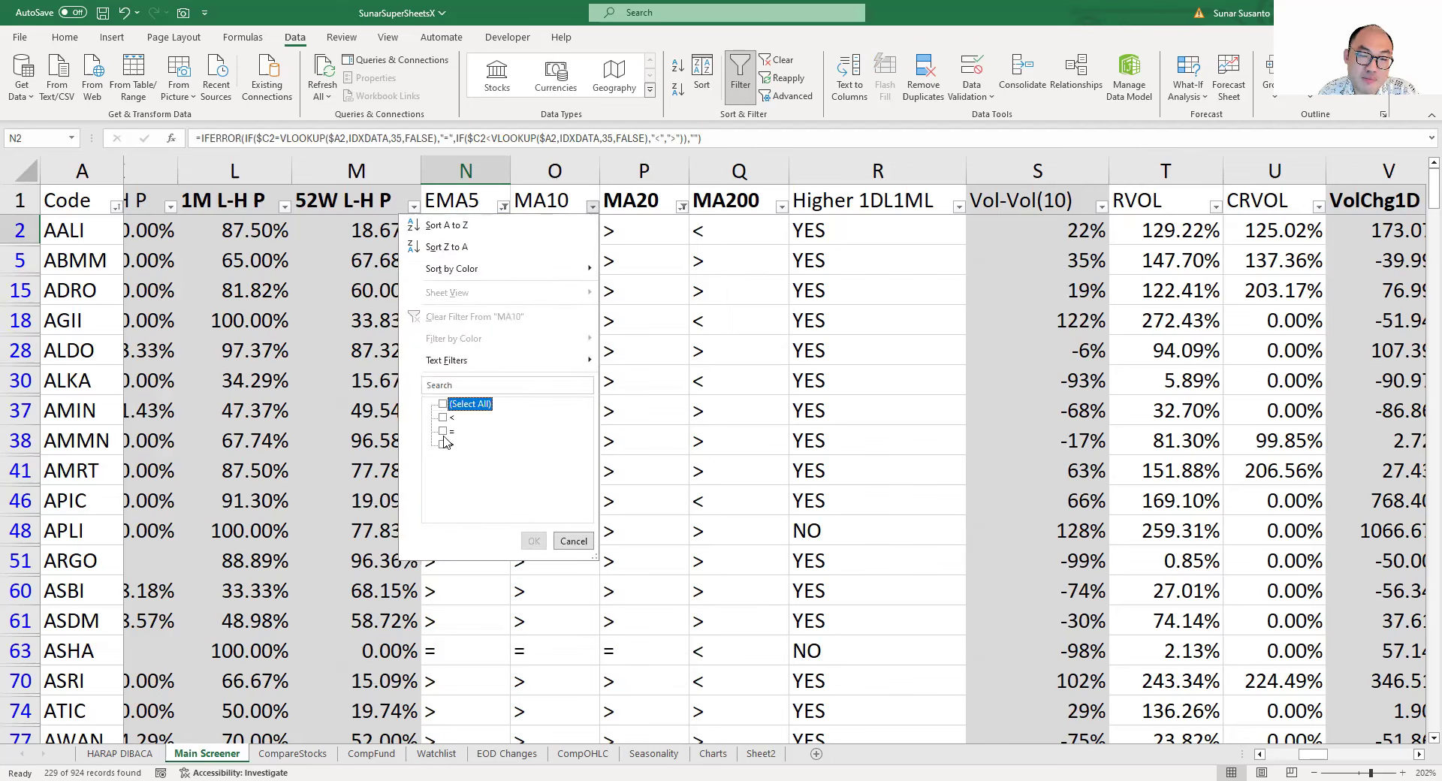
{"action": "left_click", "coordinate": [449, 431]}
{"action": "left_click", "coordinate": [449, 444]}
{"action": "left_click", "coordinate": [534, 541]}
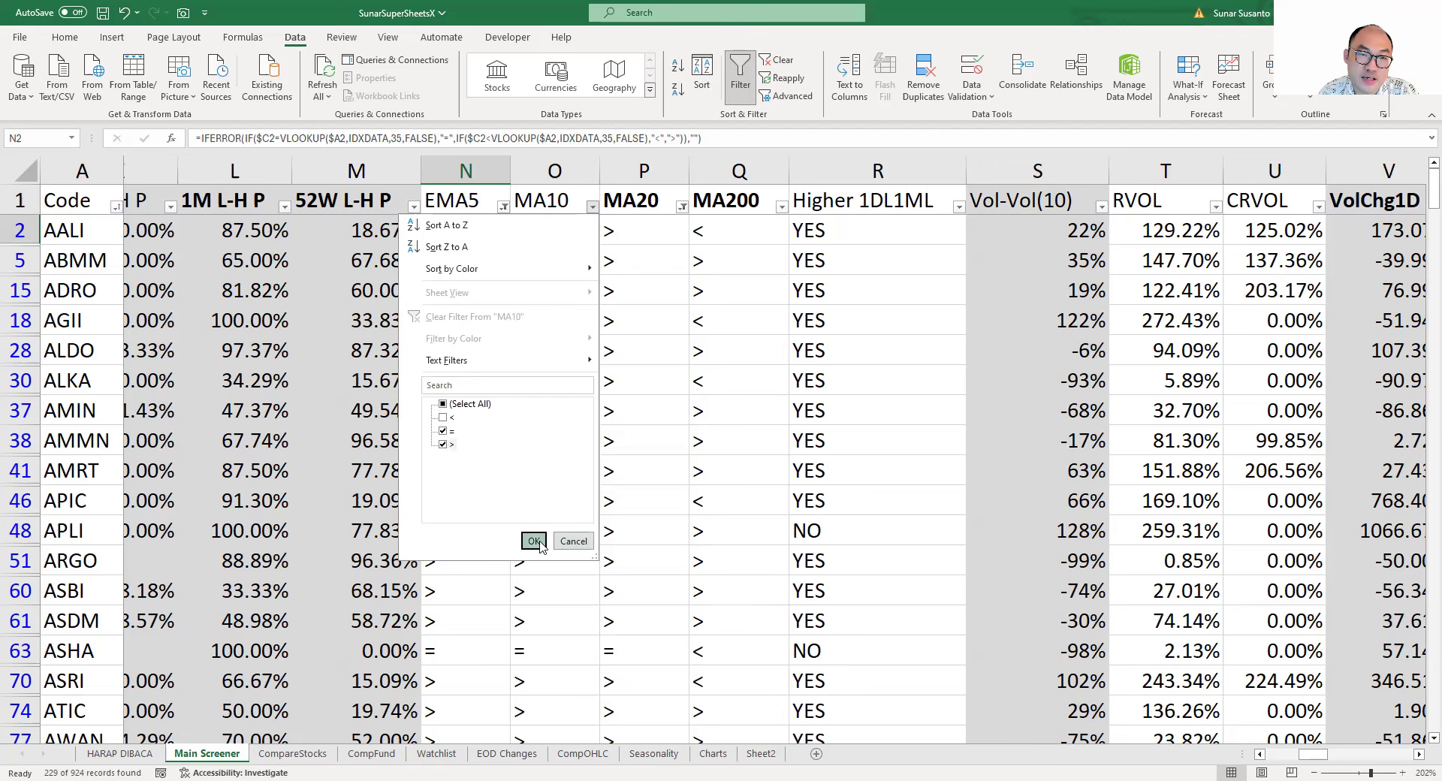
Examine the filtered stocks back across the columns to Code, including the first stock's volume.
{"action": "key", "text": "Left"}
{"action": "key", "text": "Left"}
{"action": "key", "text": "Left"}
{"action": "key", "text": "Left"}
{"action": "key", "text": "Left"}
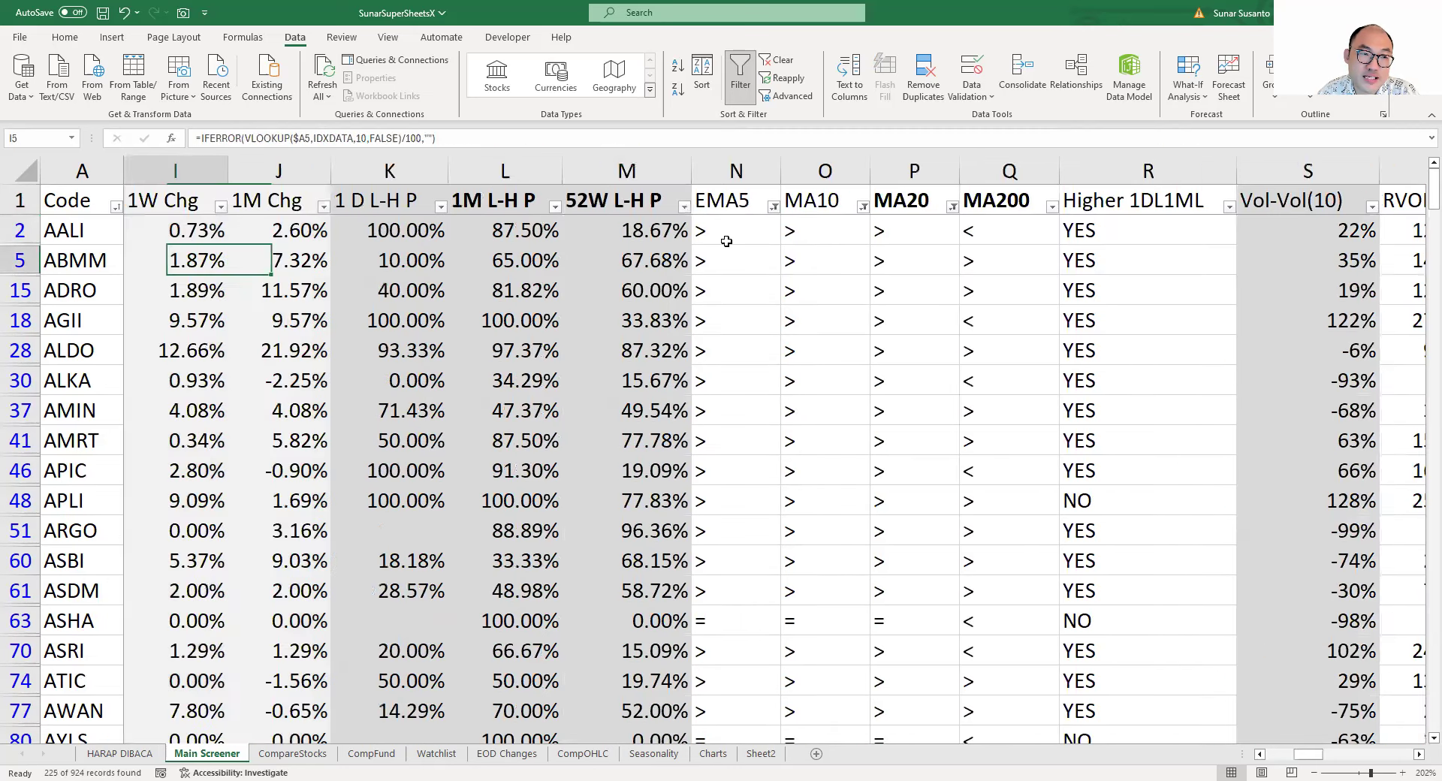
{"action": "key", "text": "Left"}
{"action": "key", "text": "Left"}
{"action": "key", "text": "Left"}
{"action": "key", "text": "Left"}
{"action": "key", "text": "Left"}
{"action": "key", "text": "Left"}
{"action": "key", "text": "Left"}
{"action": "key", "text": "Left"}
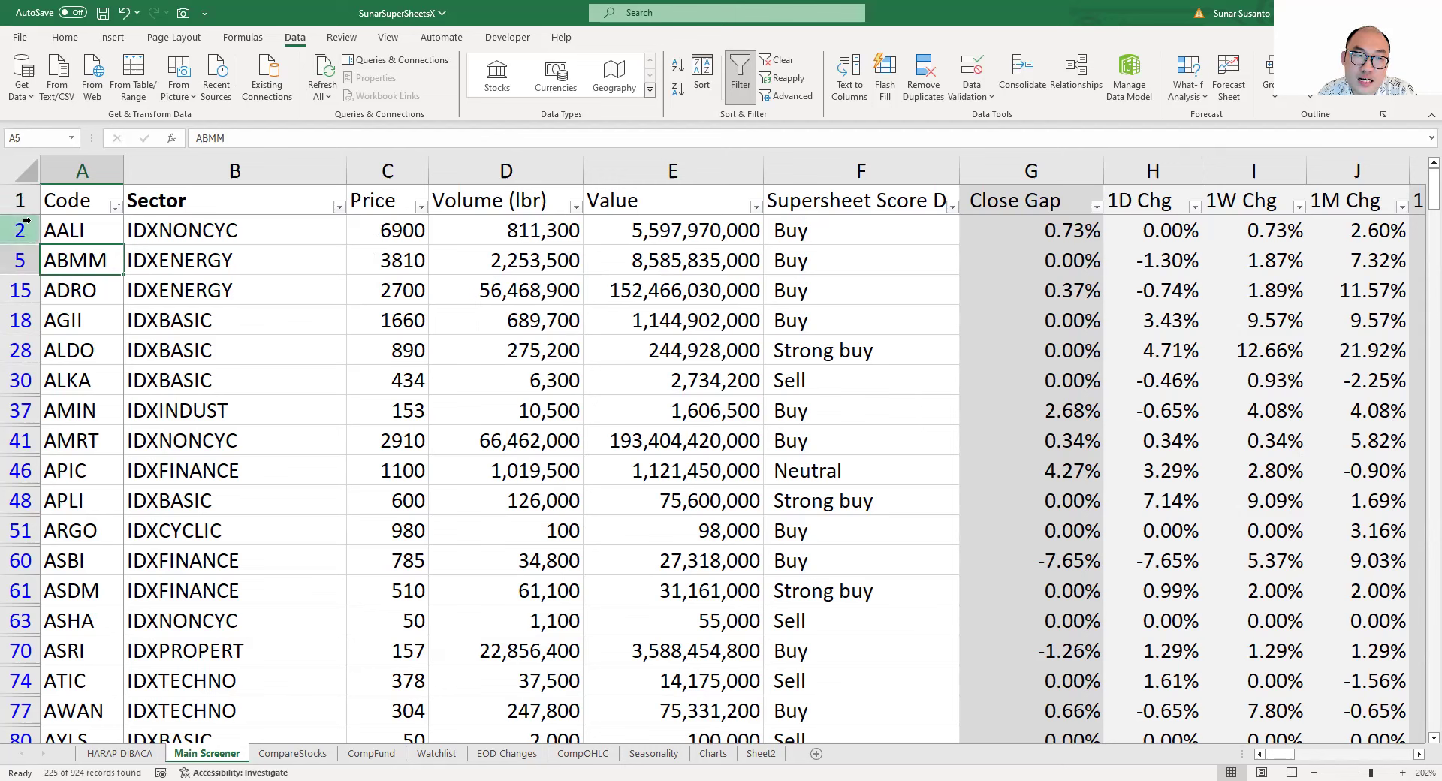
{"action": "left_click", "coordinate": [90, 229]}
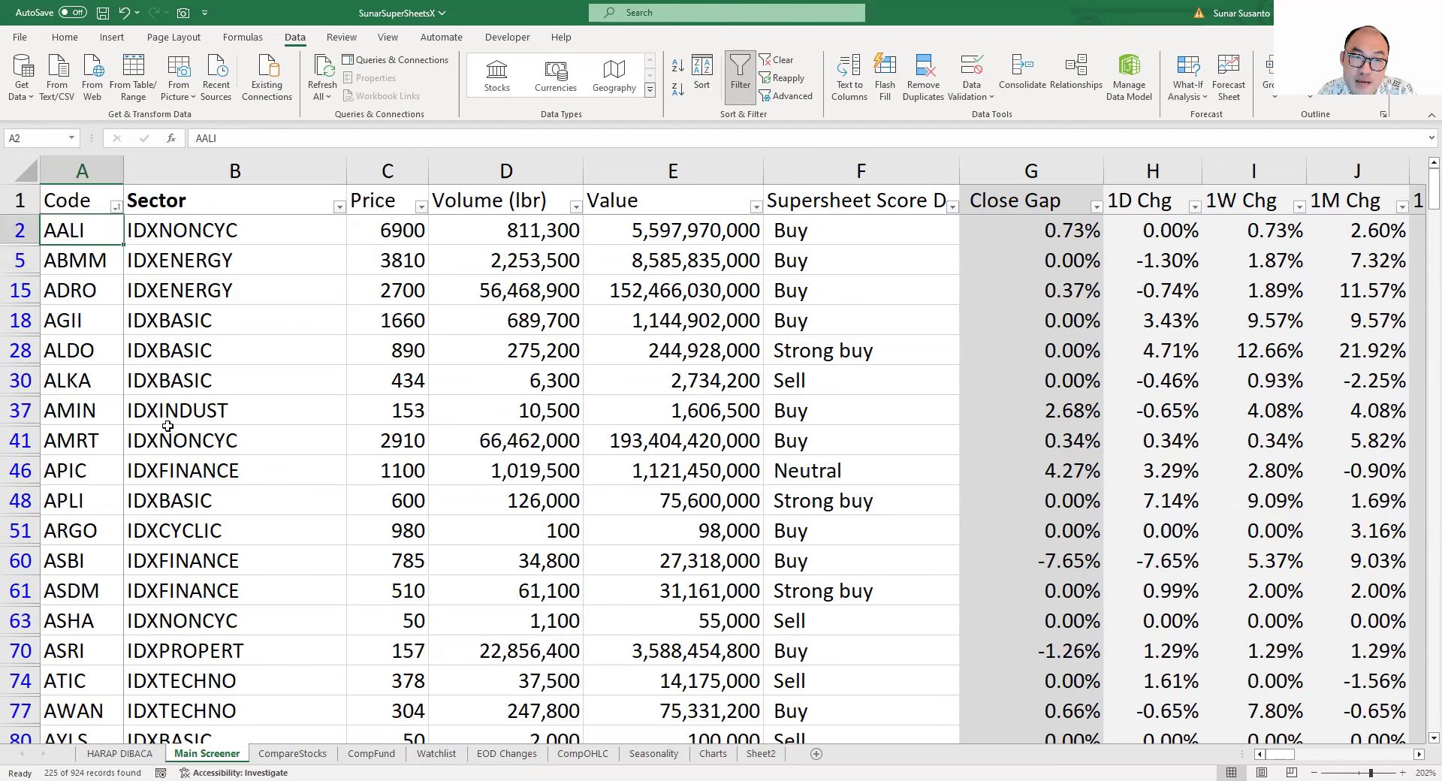
{"action": "left_click", "coordinate": [543, 231]}
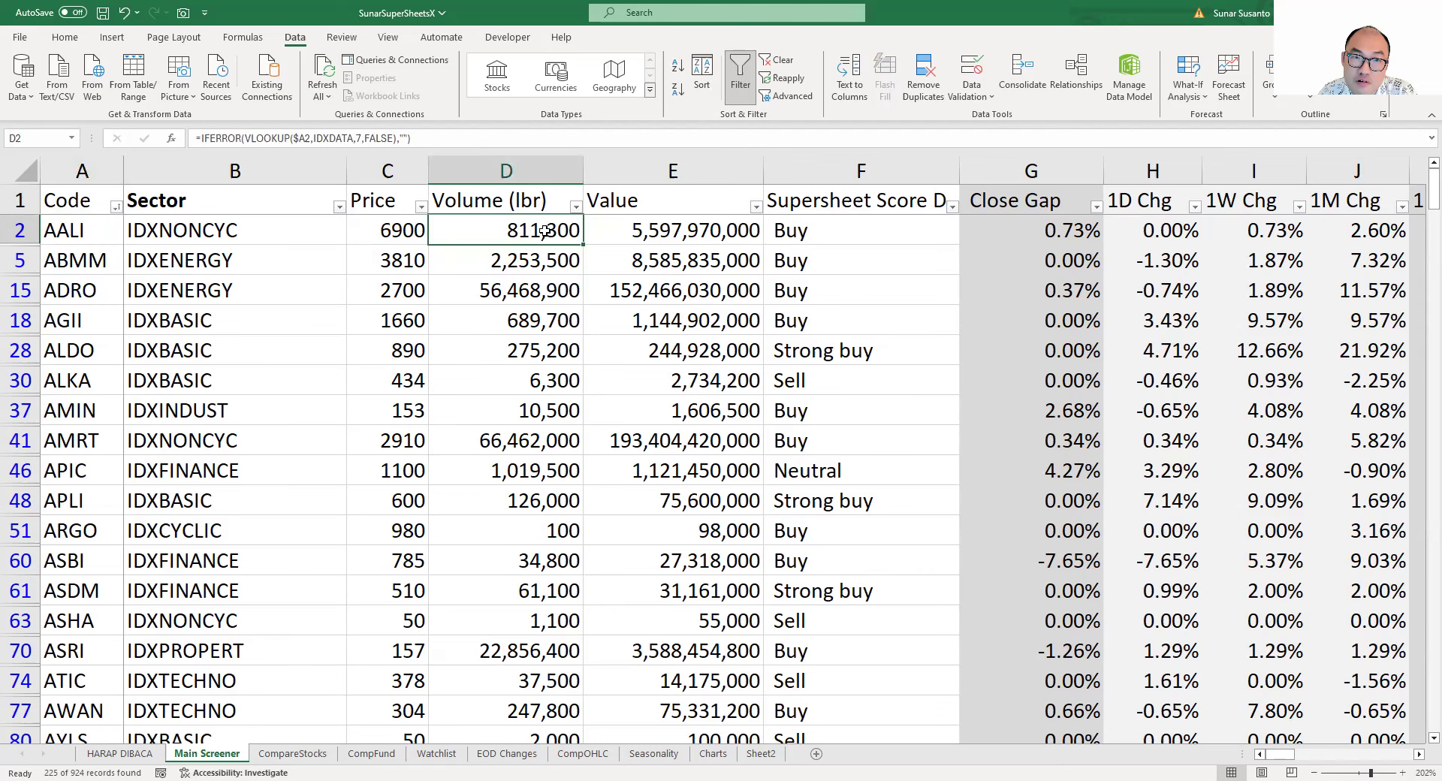
Sort the filtered stocks by Volume (lbr) from largest to smallest and check the codes of the most traded ones.
{"action": "left_click", "coordinate": [667, 207]}
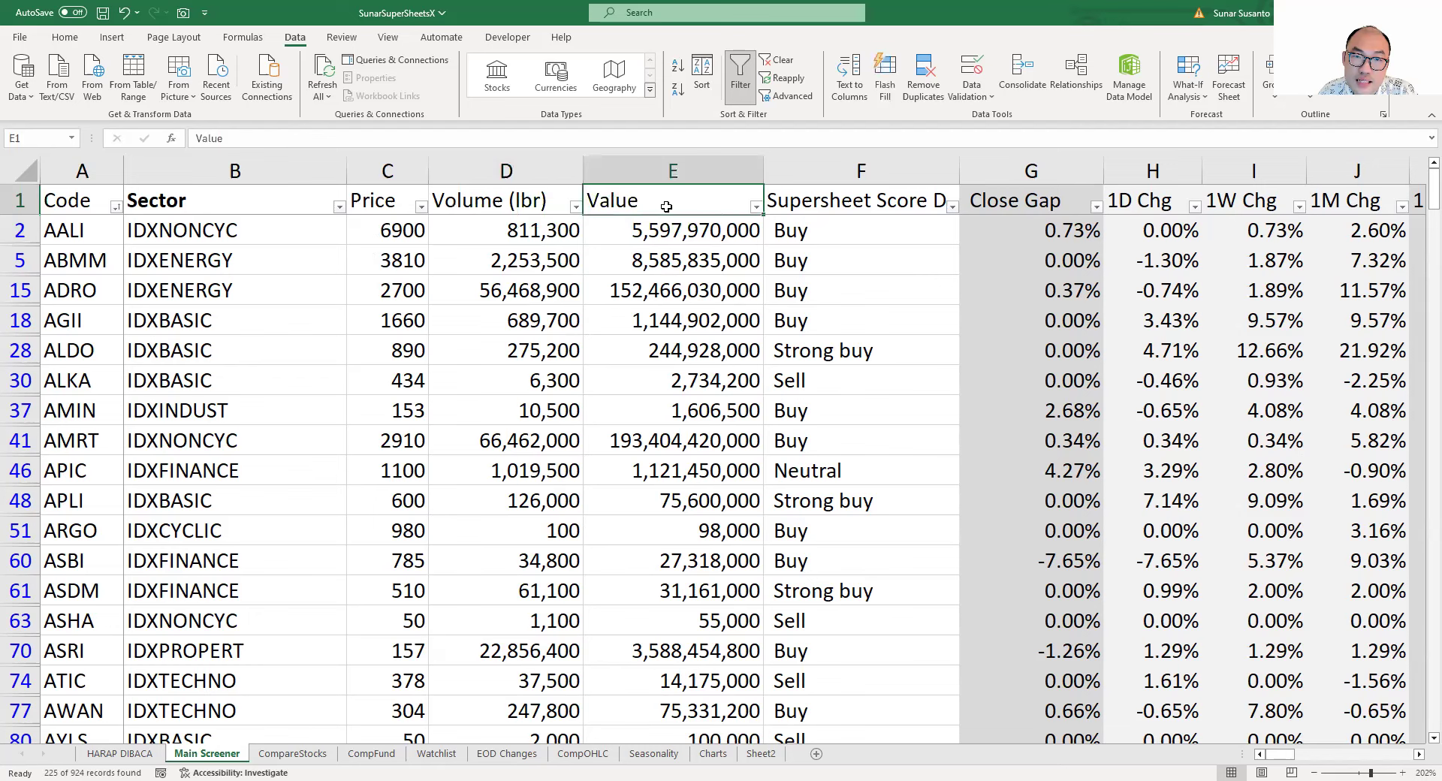
{"action": "left_click", "coordinate": [661, 228]}
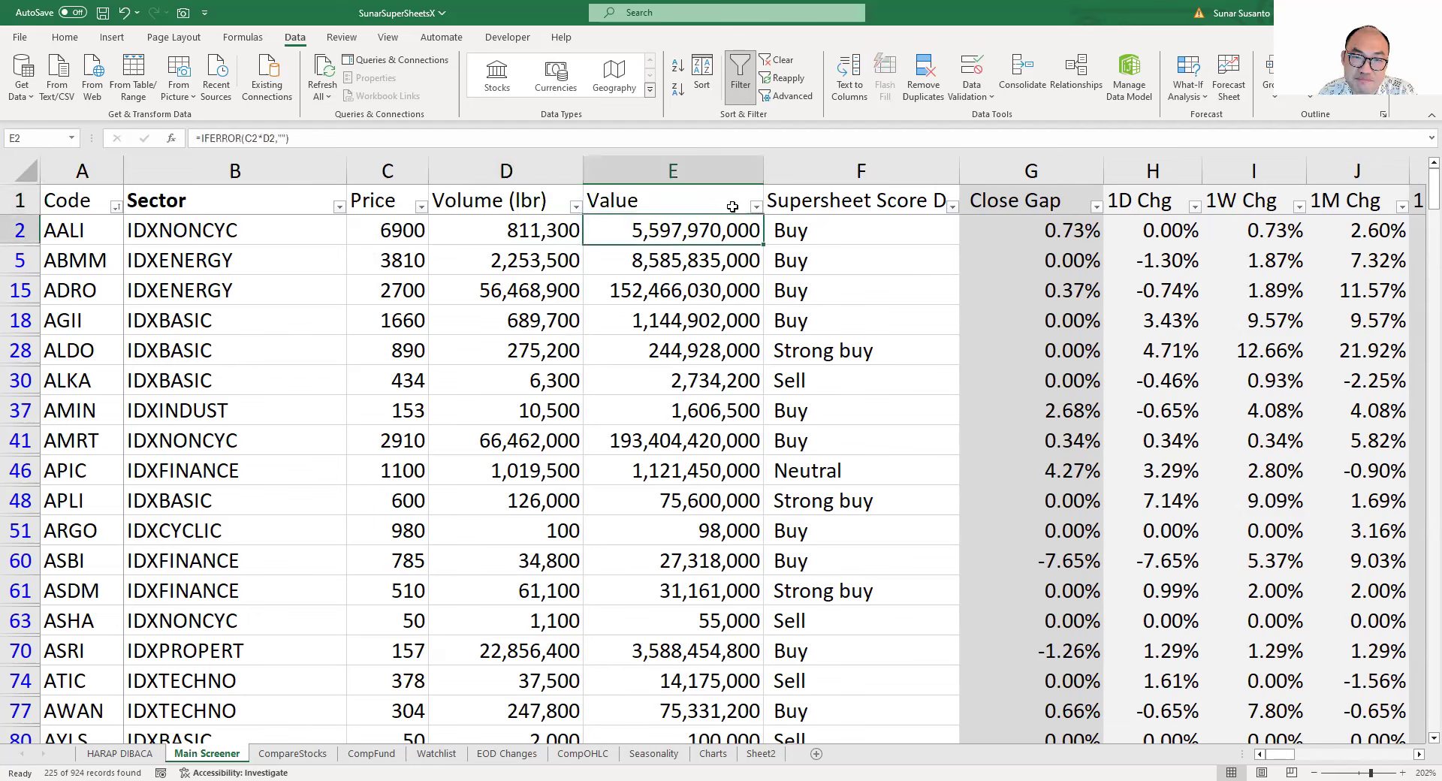
{"action": "left_click", "coordinate": [563, 201]}
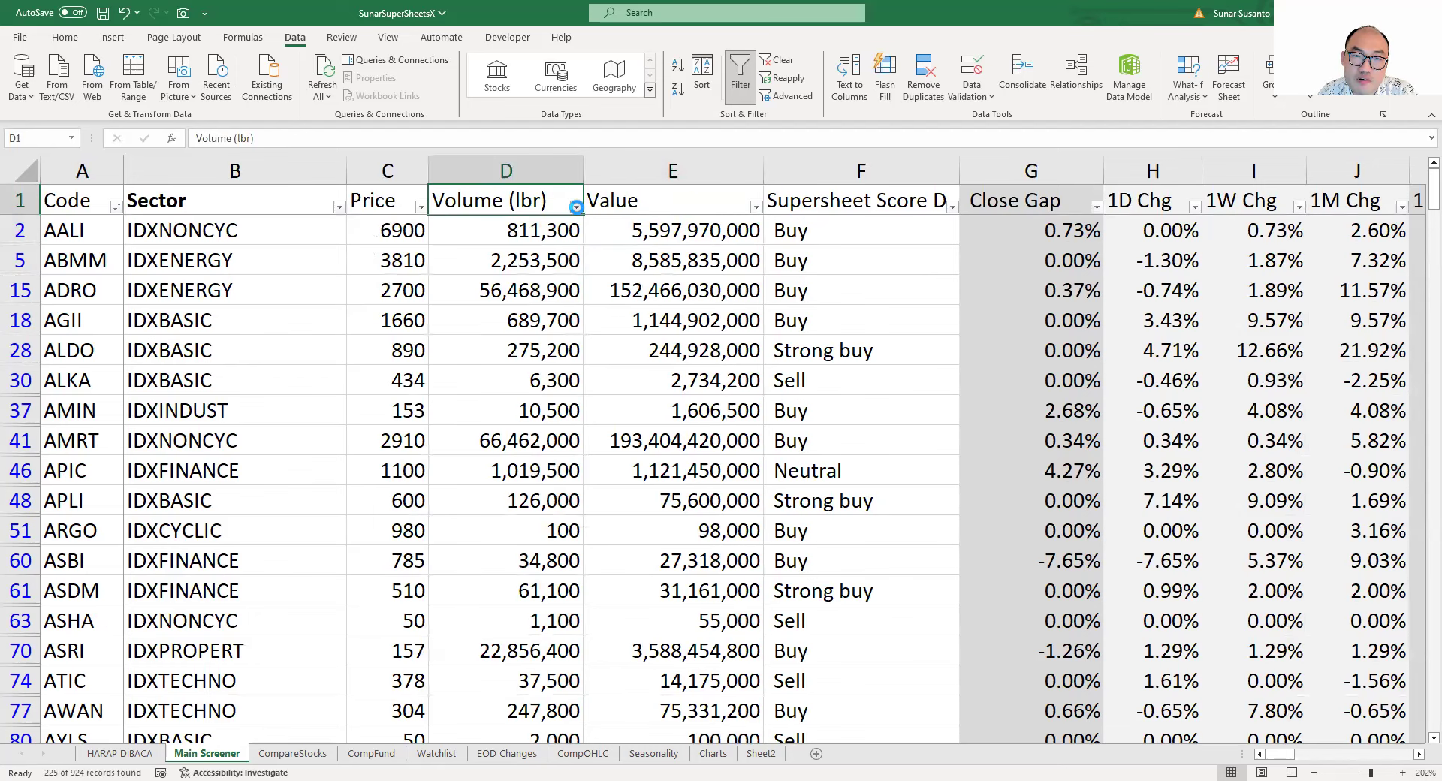
{"action": "left_click", "coordinate": [575, 207]}
{"action": "left_click", "coordinate": [490, 246]}
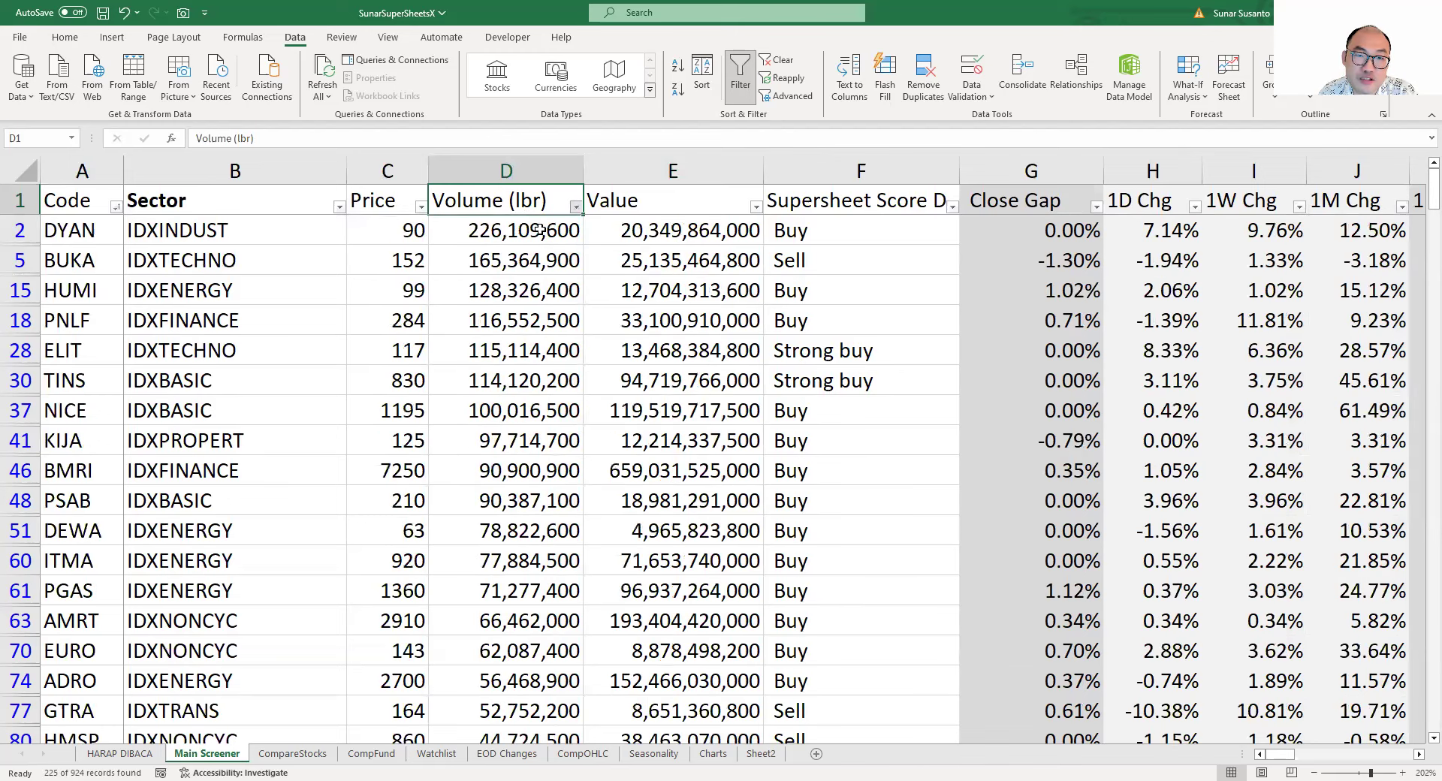
{"action": "left_click", "coordinate": [541, 253]}
{"action": "left_click", "coordinate": [532, 381]}
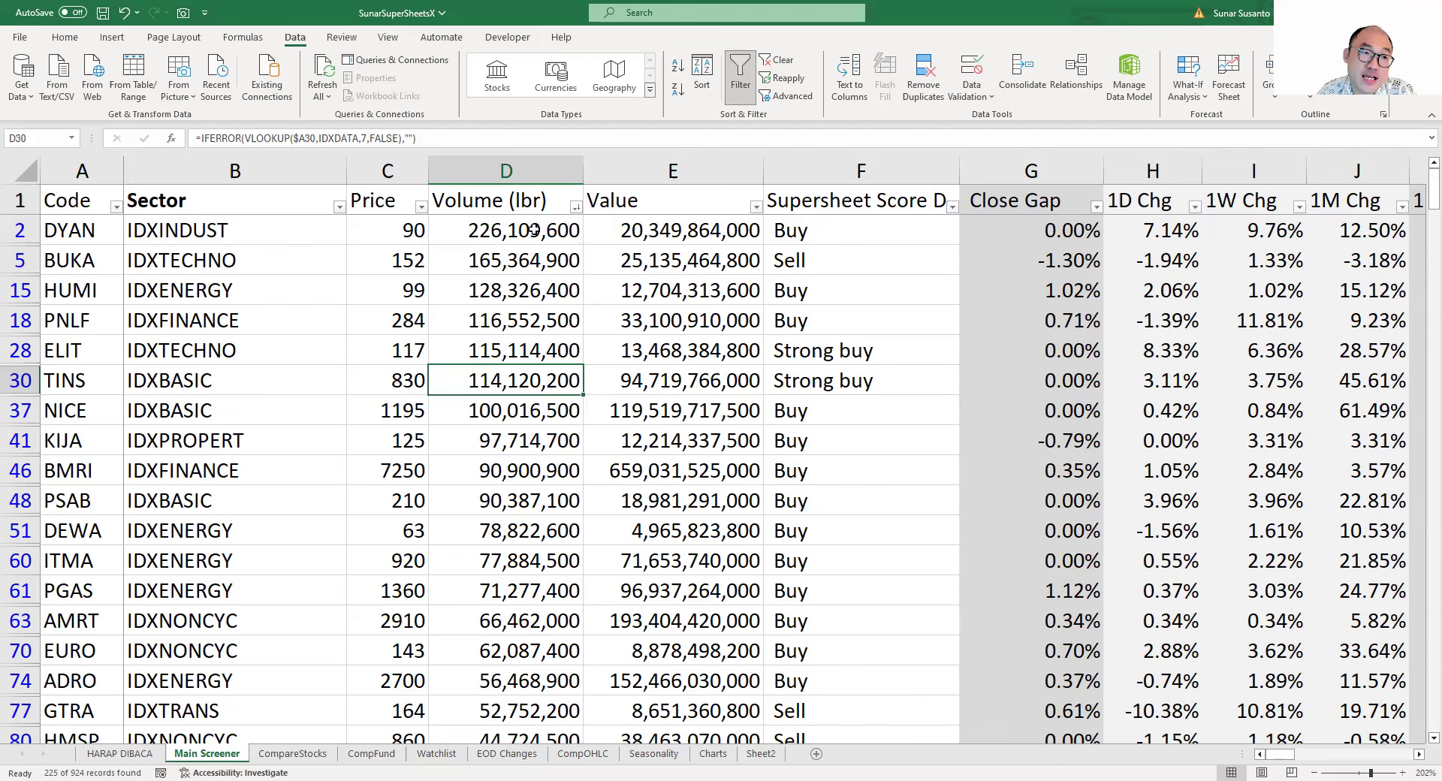
{"action": "left_click", "coordinate": [109, 228]}
{"action": "left_click", "coordinate": [92, 285]}
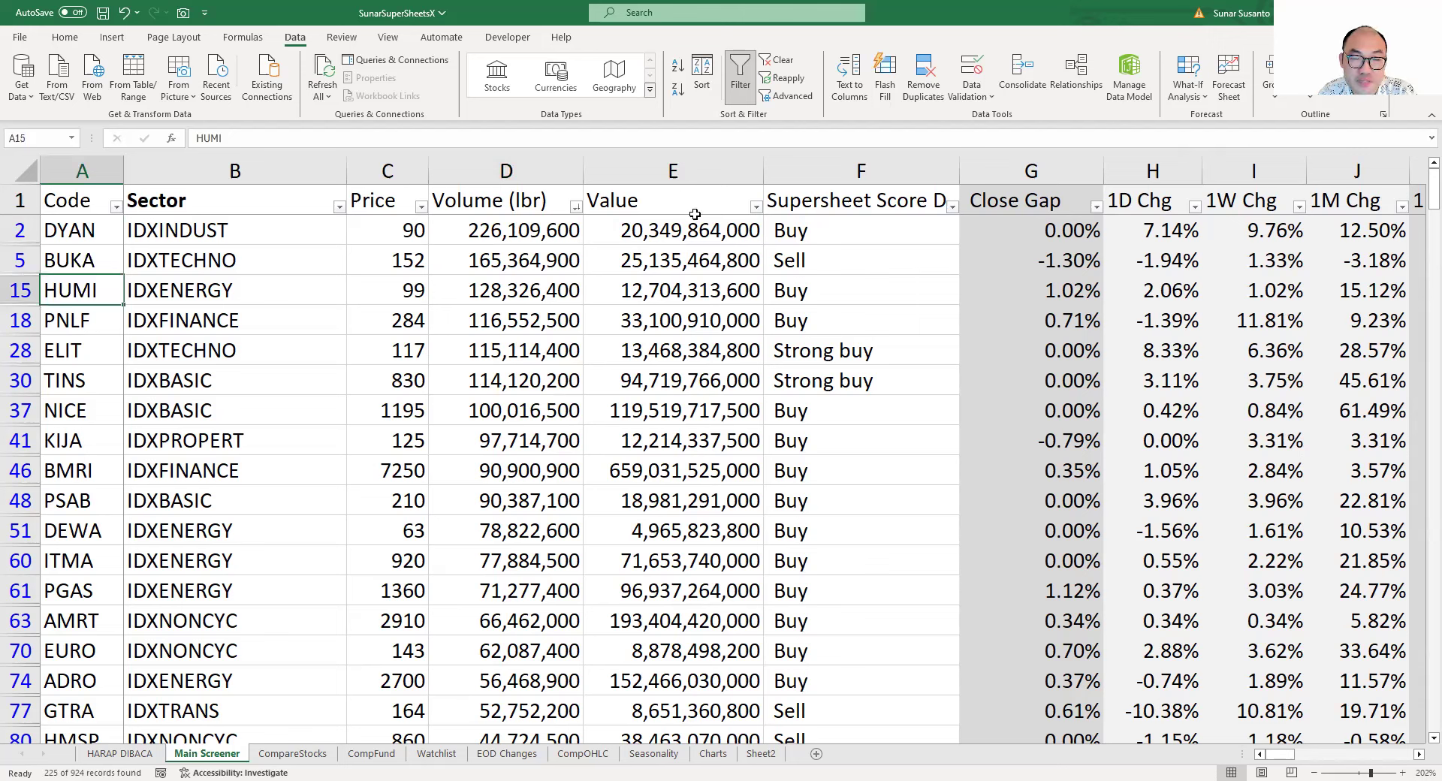
{"action": "left_click", "coordinate": [104, 466]}
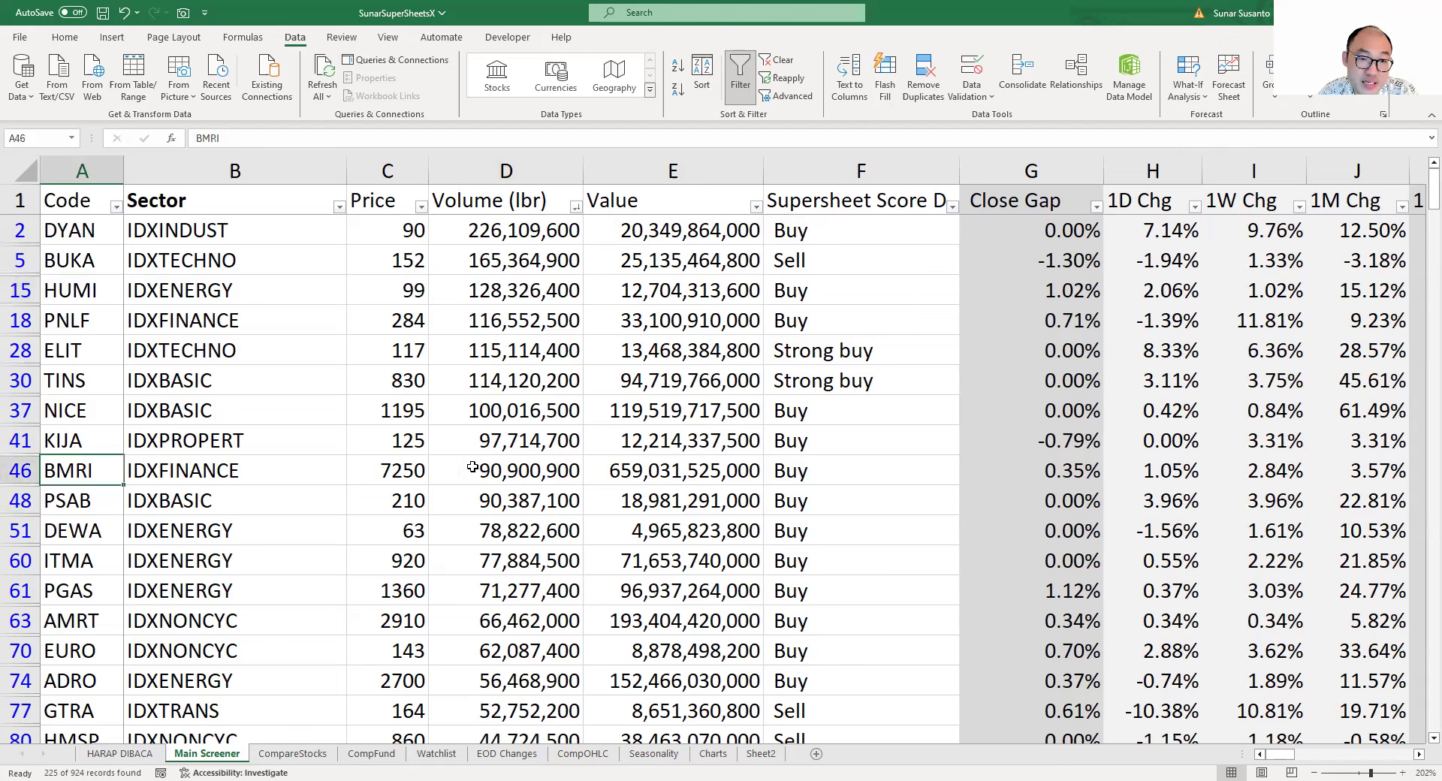
Sort the filtered stocks by Value from largest to smallest.
{"action": "left_click", "coordinate": [683, 202]}
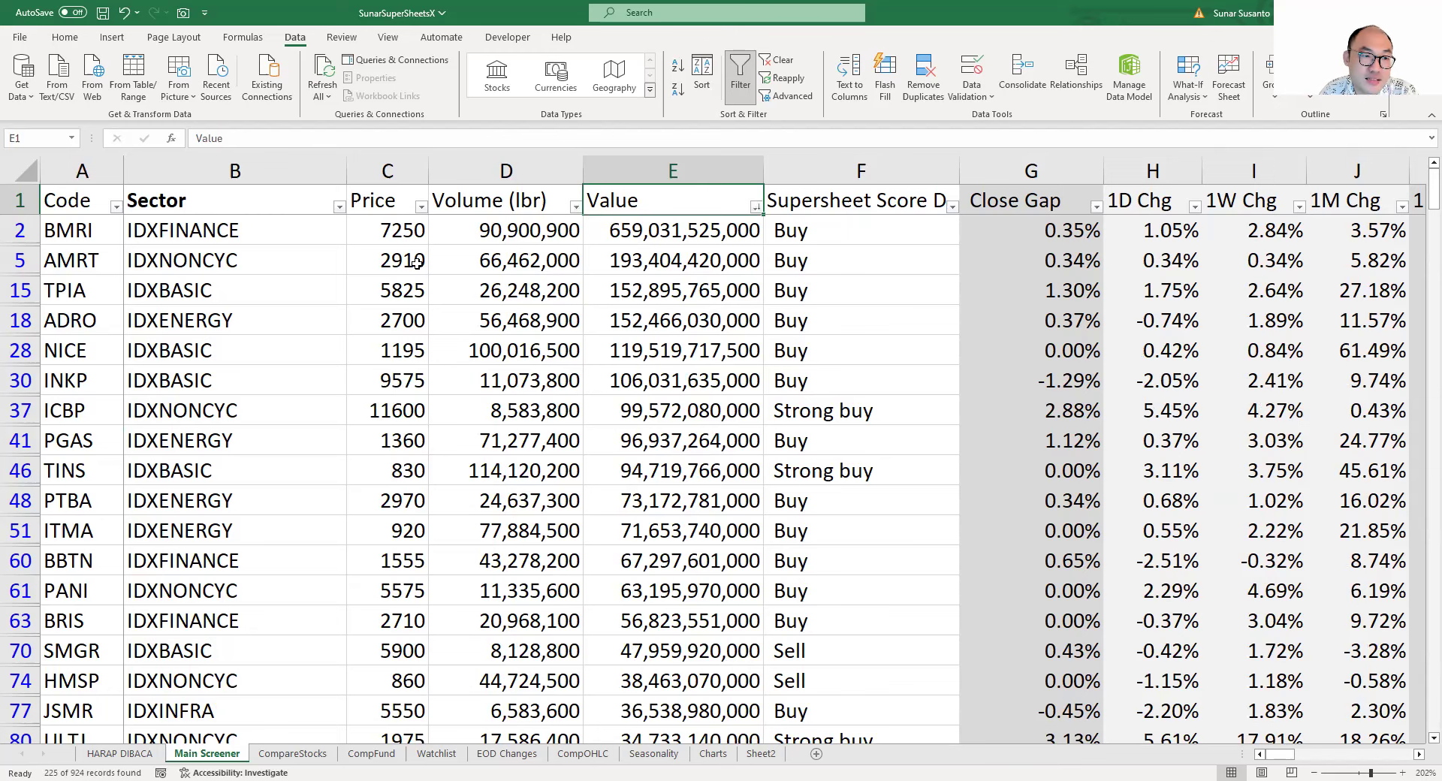
{"action": "left_click", "coordinate": [436, 298]}
{"action": "mouse_move", "coordinate": [1286, 755]}
{"action": "left_mouse_down"}
{"action": "mouse_move", "coordinate": [1357, 751]}
{"action": "mouse_move", "coordinate": [1309, 751]}
{"action": "left_mouse_up"}
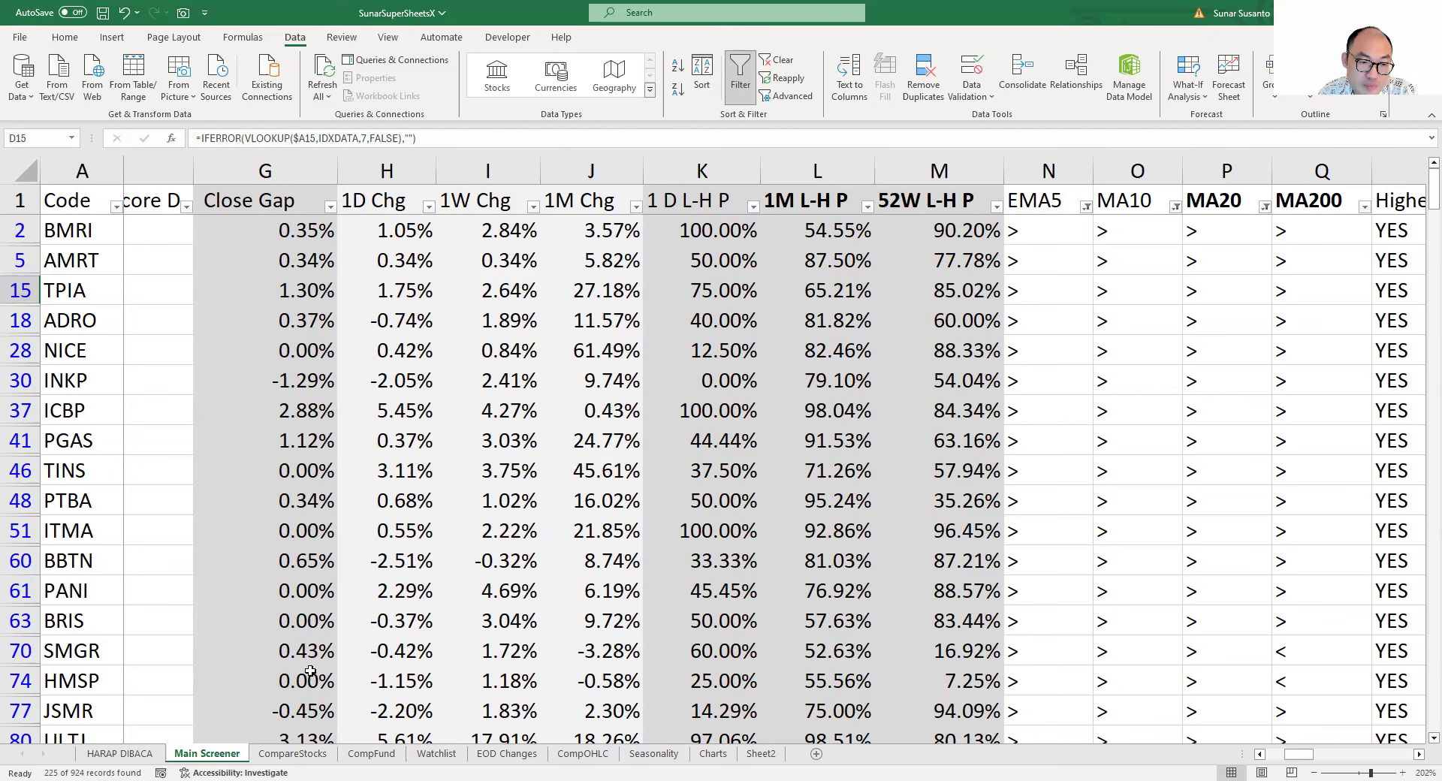
Set the active watchlist to List1 in the Watchlist sheet and show its stocks in the CompareStocks sheet.
{"action": "key", "text": "ctrl+Page_Down"}
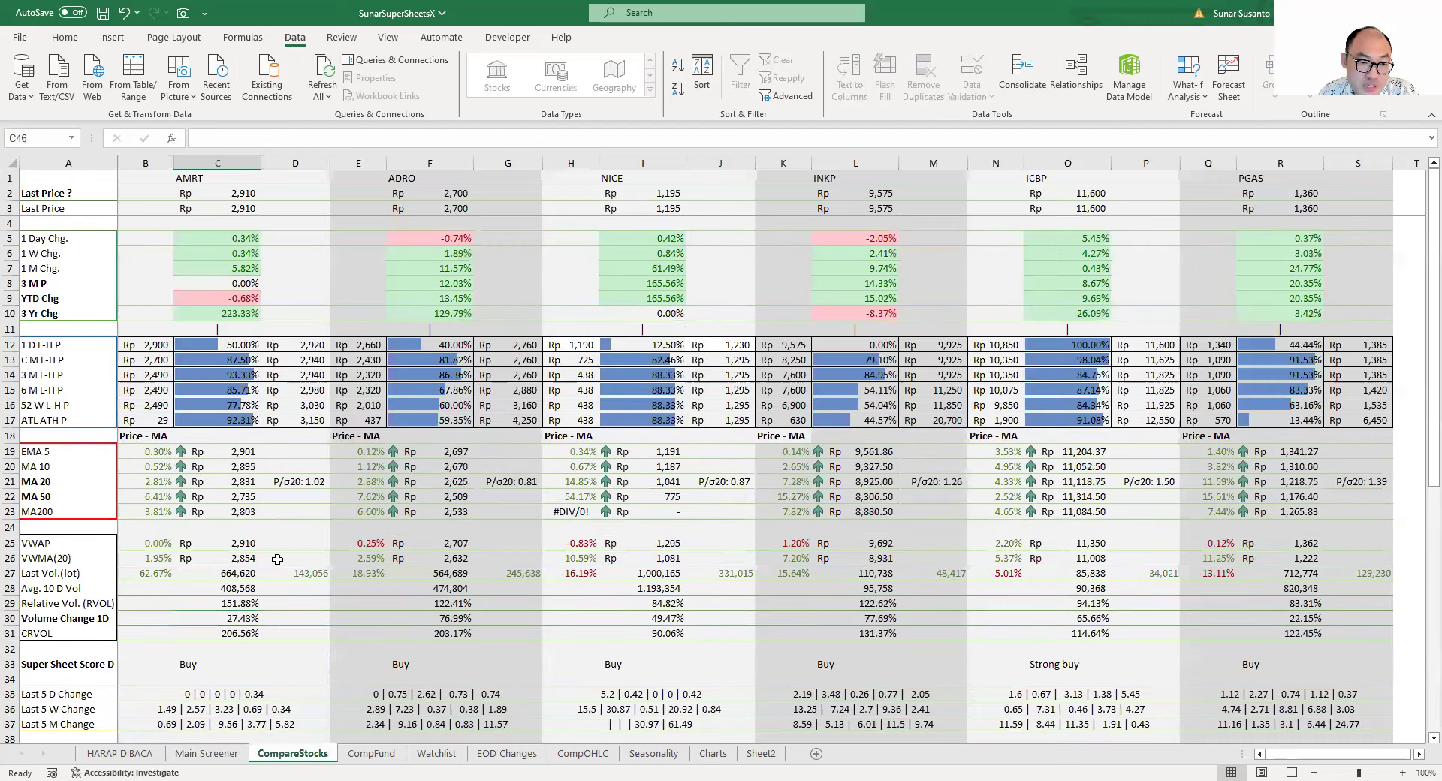
{"action": "key", "text": "ctrl+Page_Down"}
{"action": "key", "text": "ctrl+Page_Down"}
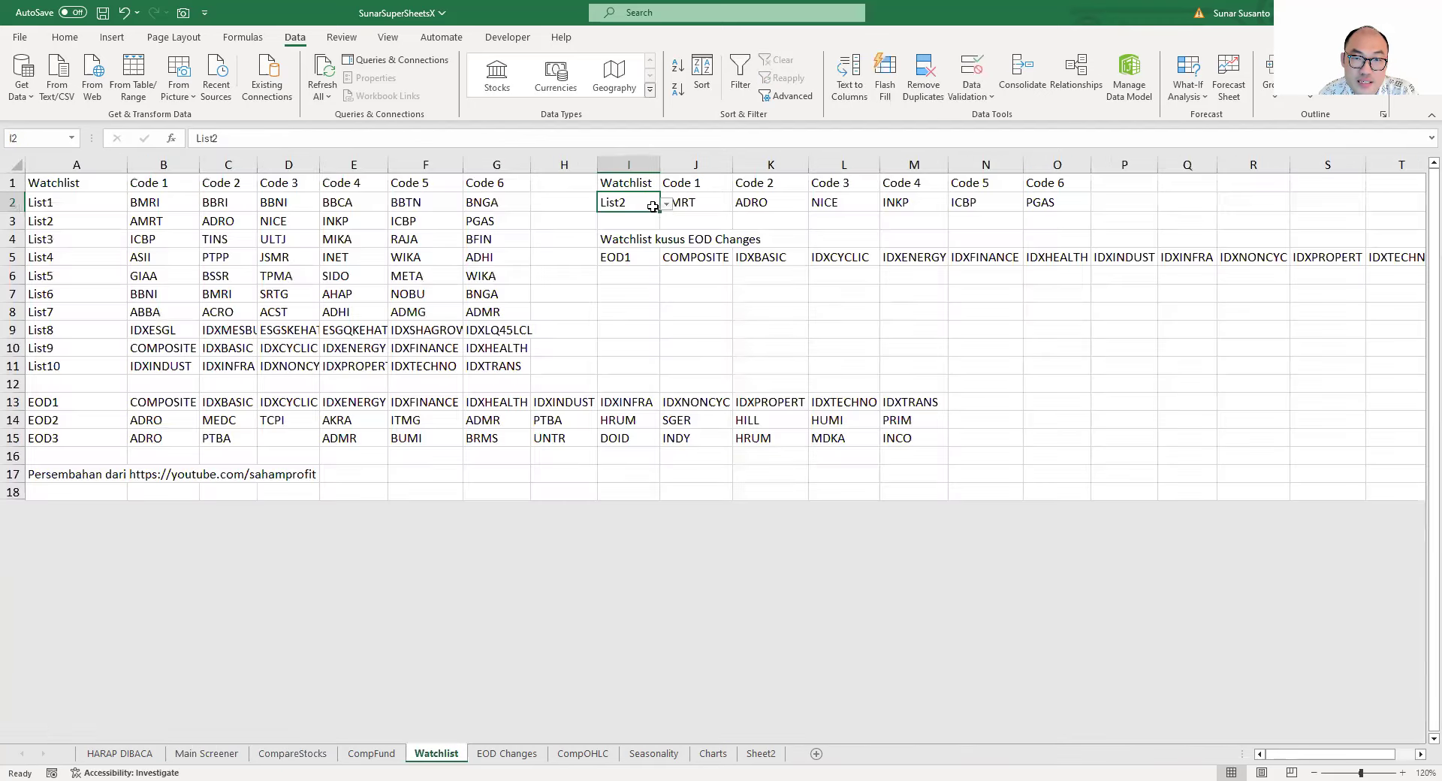
{"action": "left_click", "coordinate": [667, 205]}
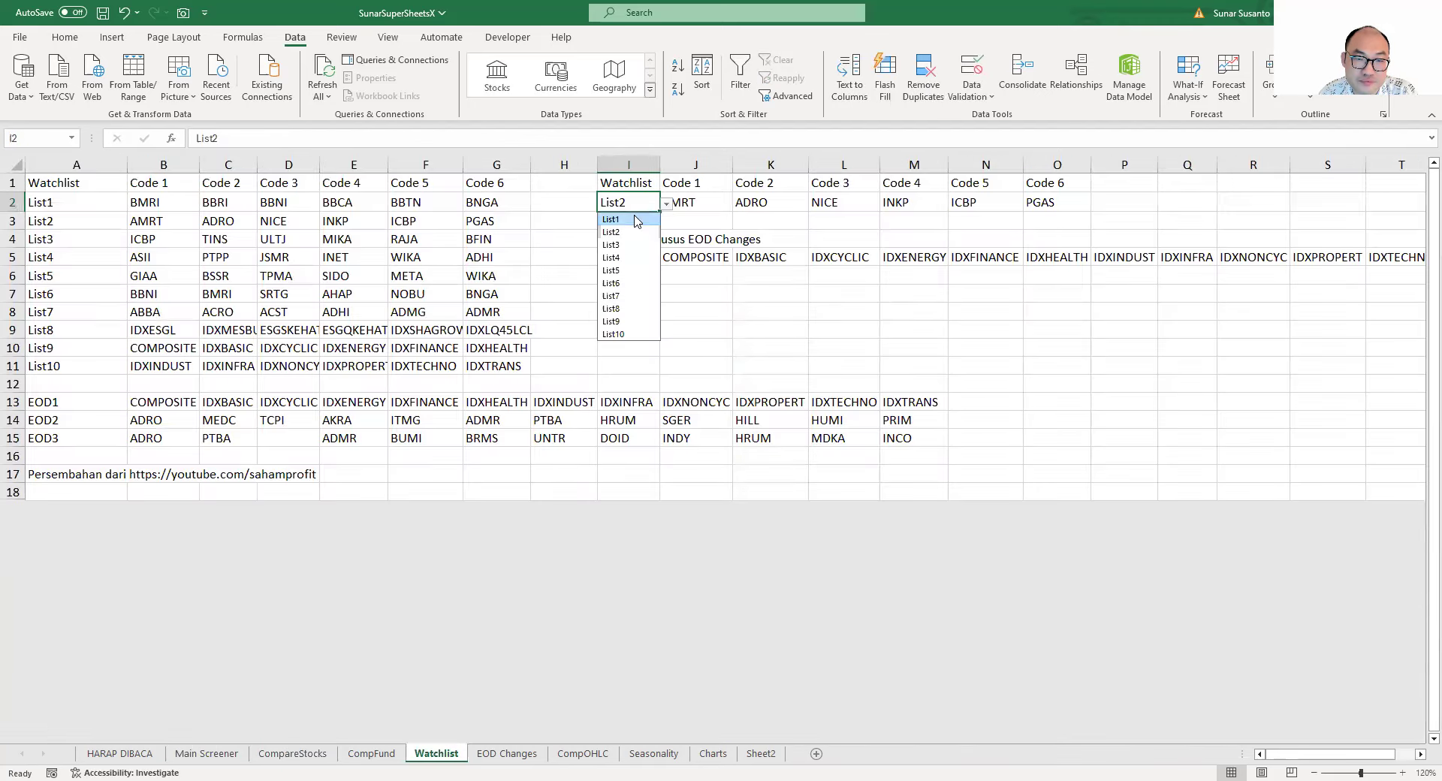
{"action": "key", "text": "Return"}
{"action": "key", "text": "ctrl+Page_Up"}
{"action": "key", "text": "ctrl+Page_Up"}
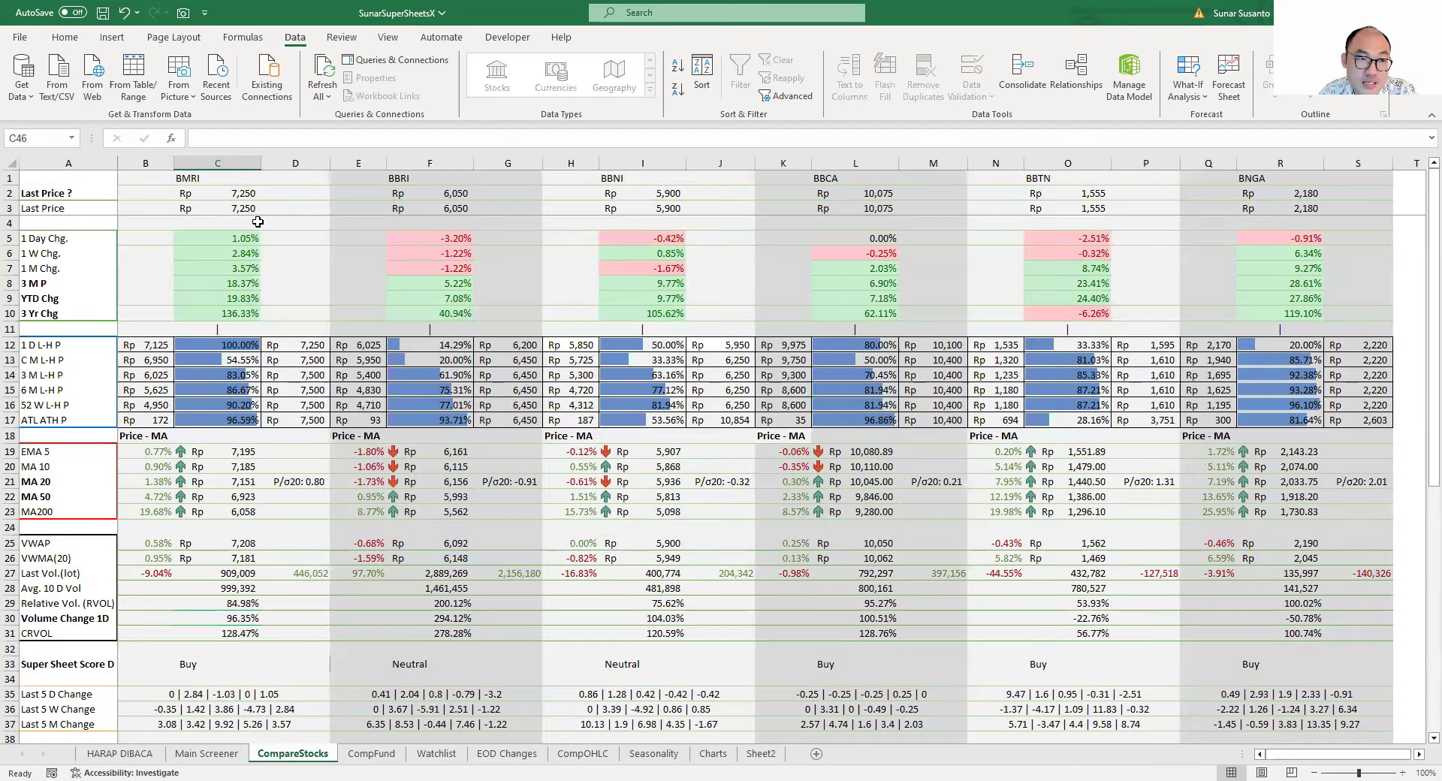
Examine BMRI's L-H P rows in CompareStocks, circling the low prices and the high prices beside the percentages.
{"action": "left_click", "coordinate": [232, 275]}
{"action": "left_click", "coordinate": [218, 332]}
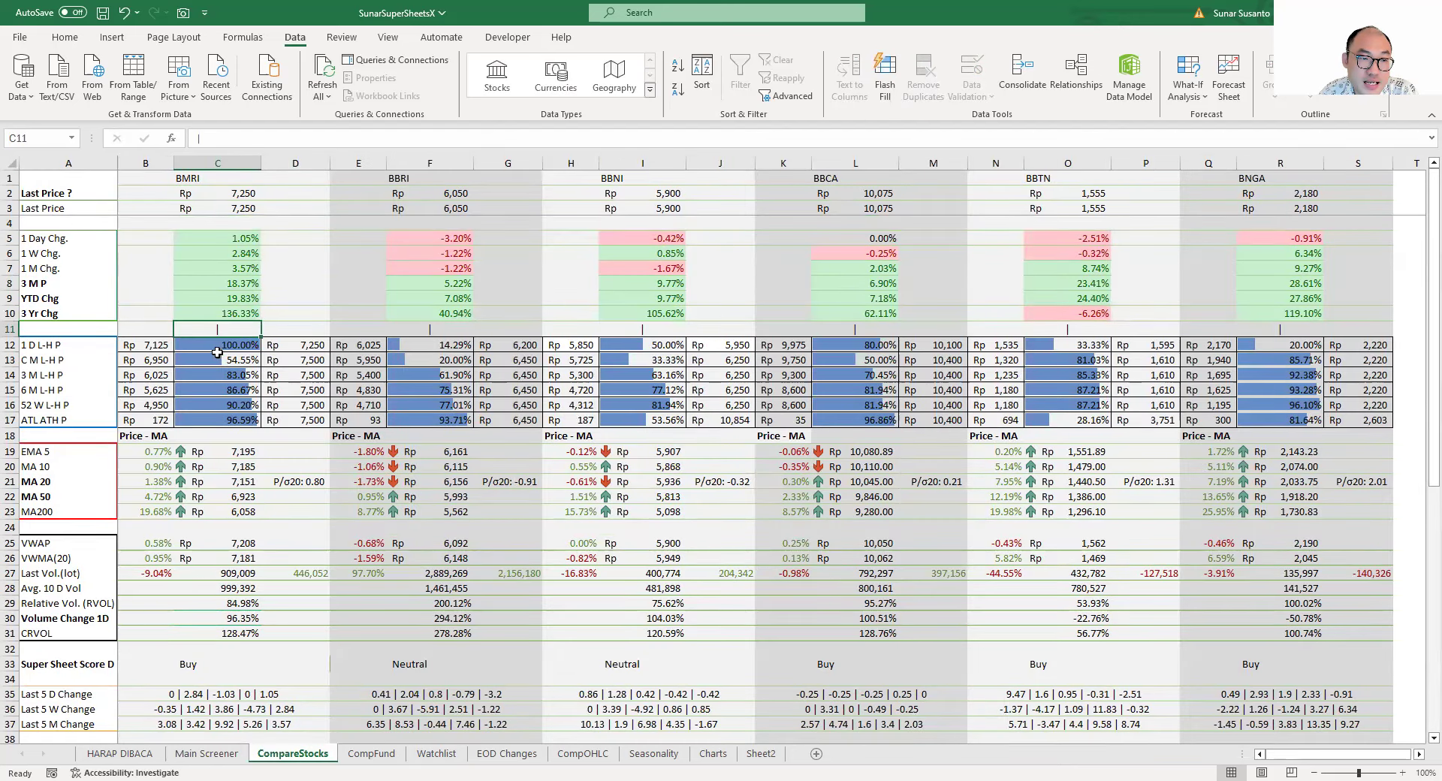
{"action": "left_click", "coordinate": [51, 348]}
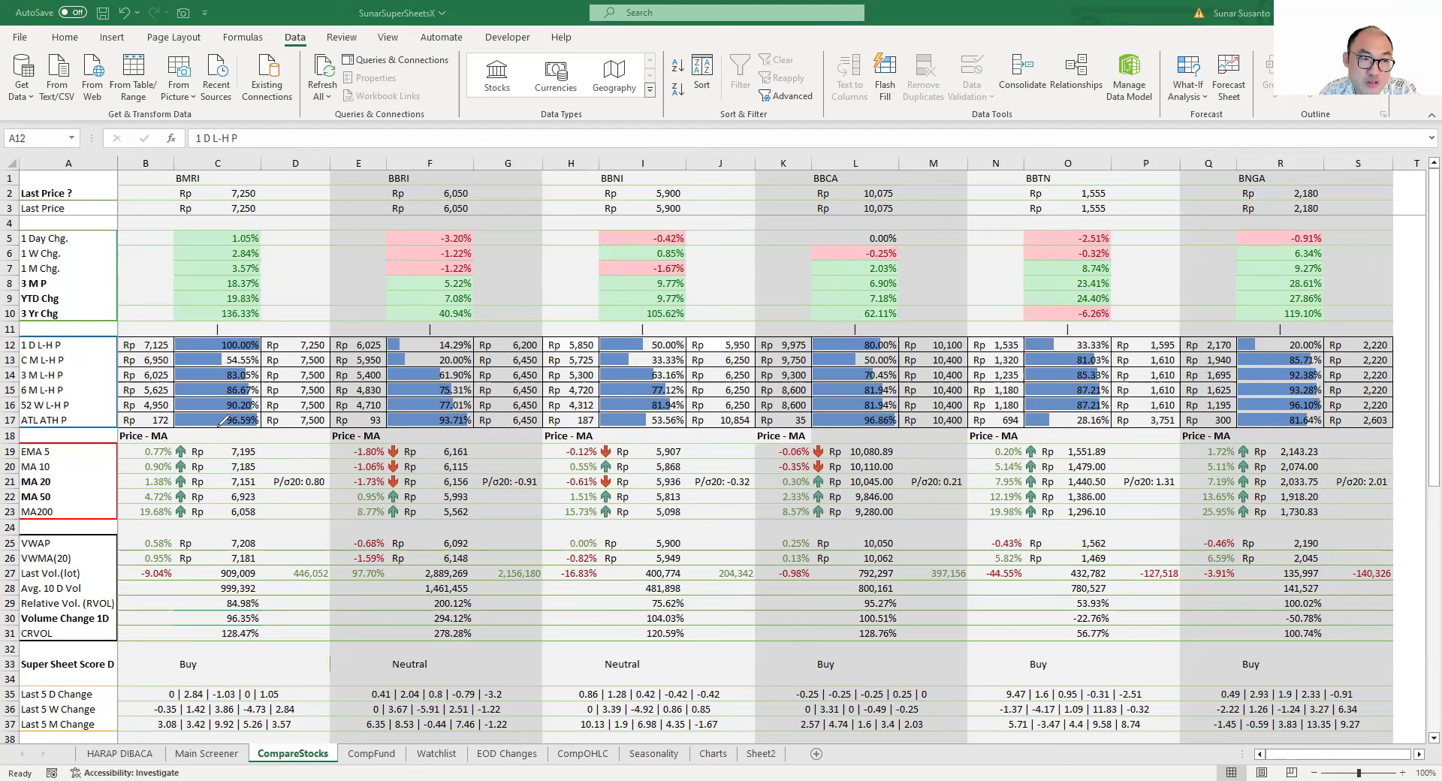
{"action": "left_click_drag", "start_coordinate": [166, 331], "coordinate": [160, 438]}
{"action": "mouse_move", "coordinate": [274, 324]}
{"action": "left_mouse_down"}
{"action": "mouse_move", "coordinate": [304, 425]}
{"action": "mouse_move", "coordinate": [284, 299]}
{"action": "left_mouse_up"}
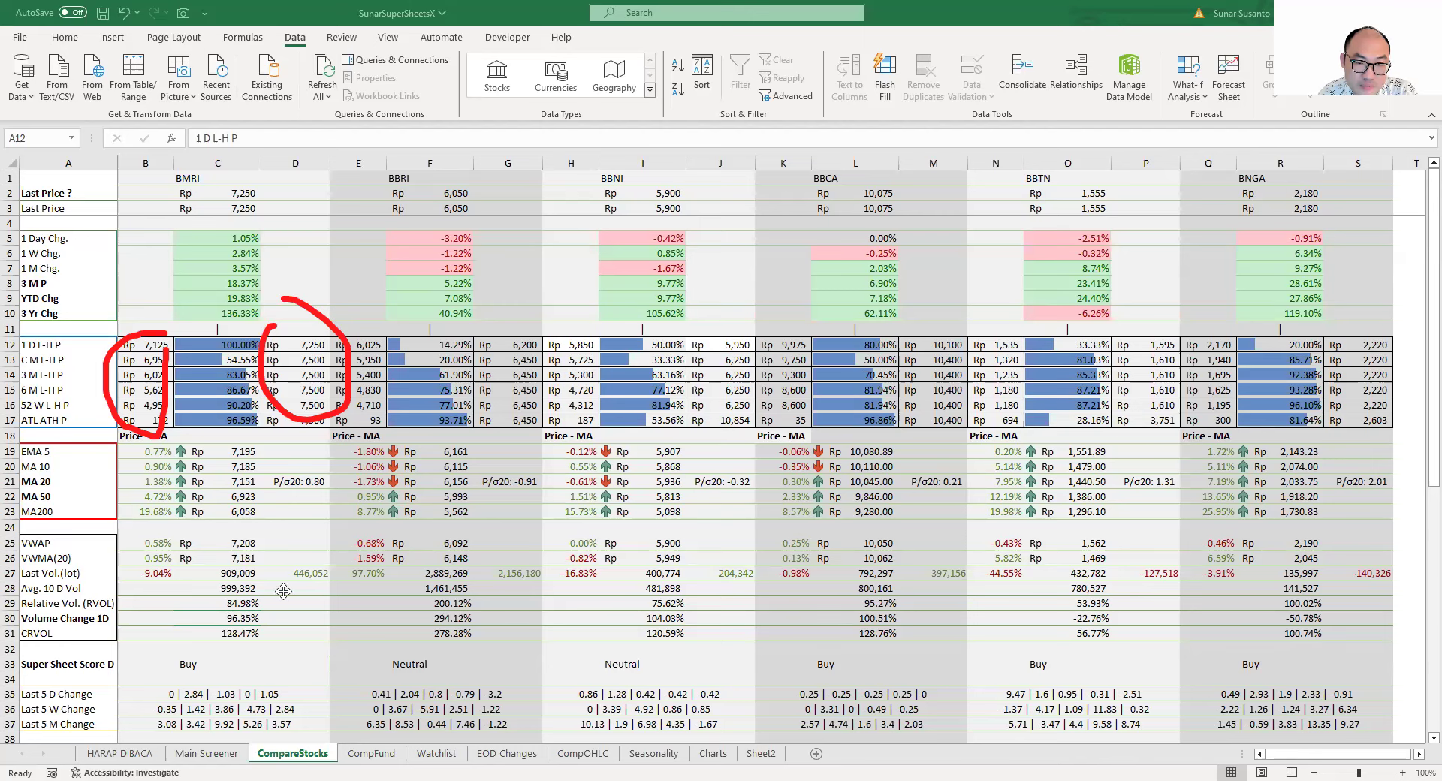
Filter the 1M L-H P column in the Main Screener sheet to values greater than or equal to 0.7.
{"action": "left_click", "coordinate": [208, 755]}
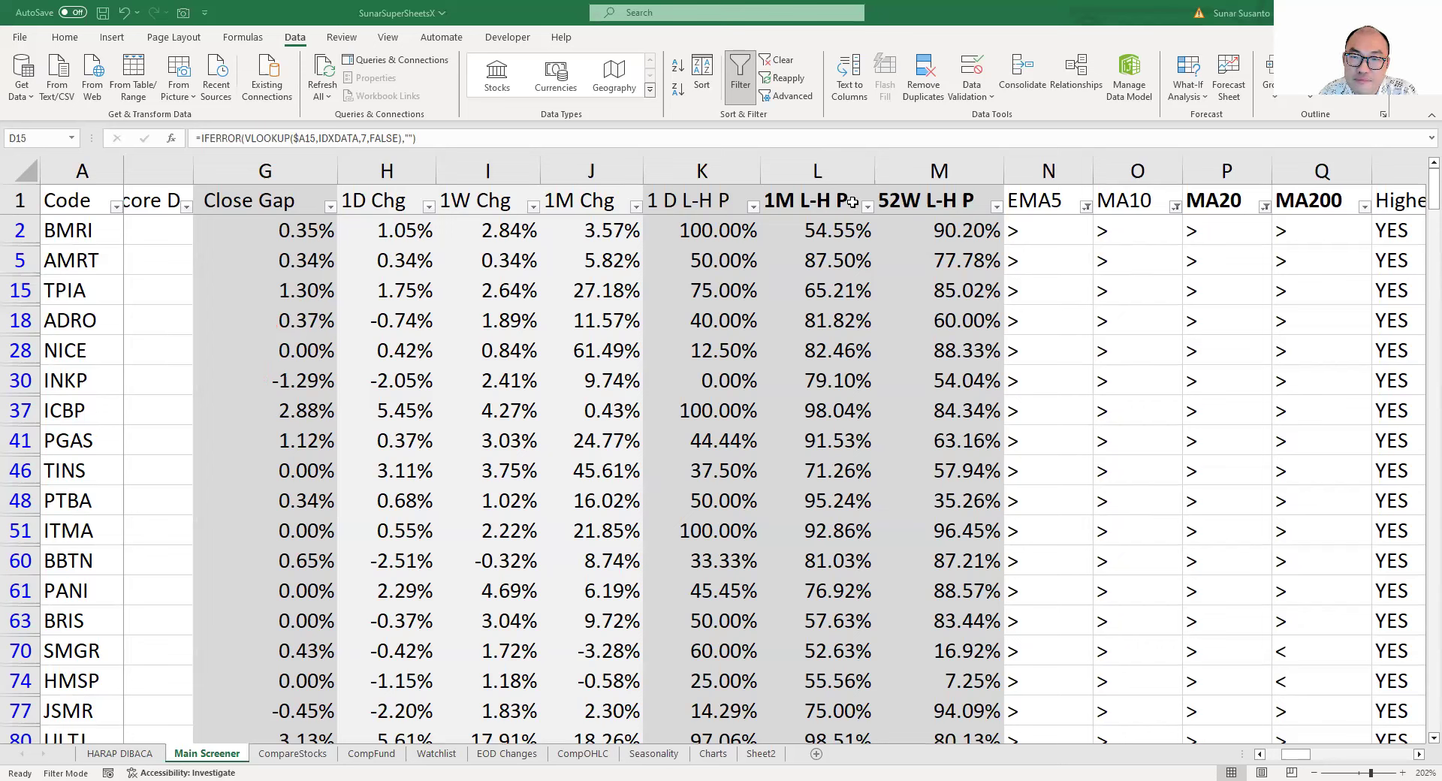
{"action": "left_click", "coordinate": [817, 201]}
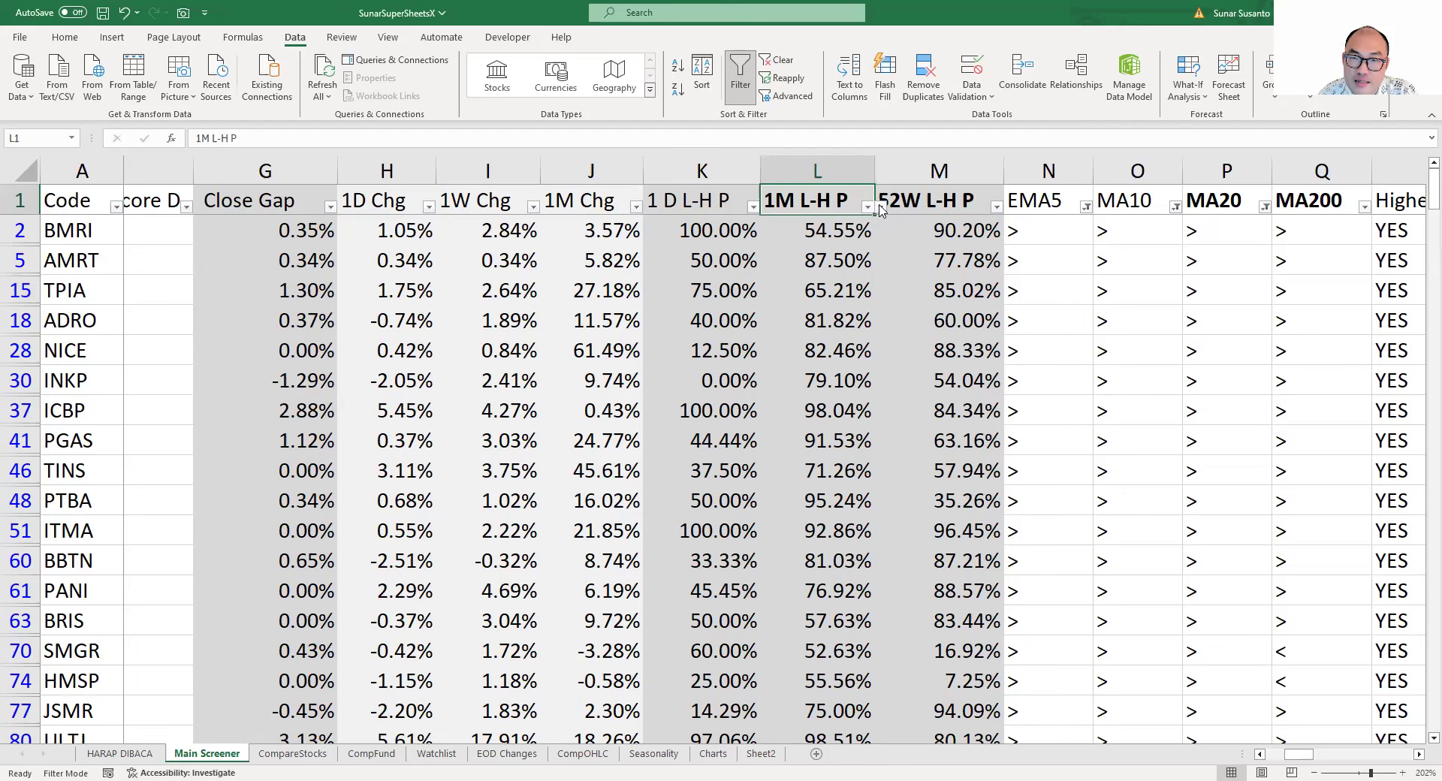
{"action": "left_click", "coordinate": [881, 209]}
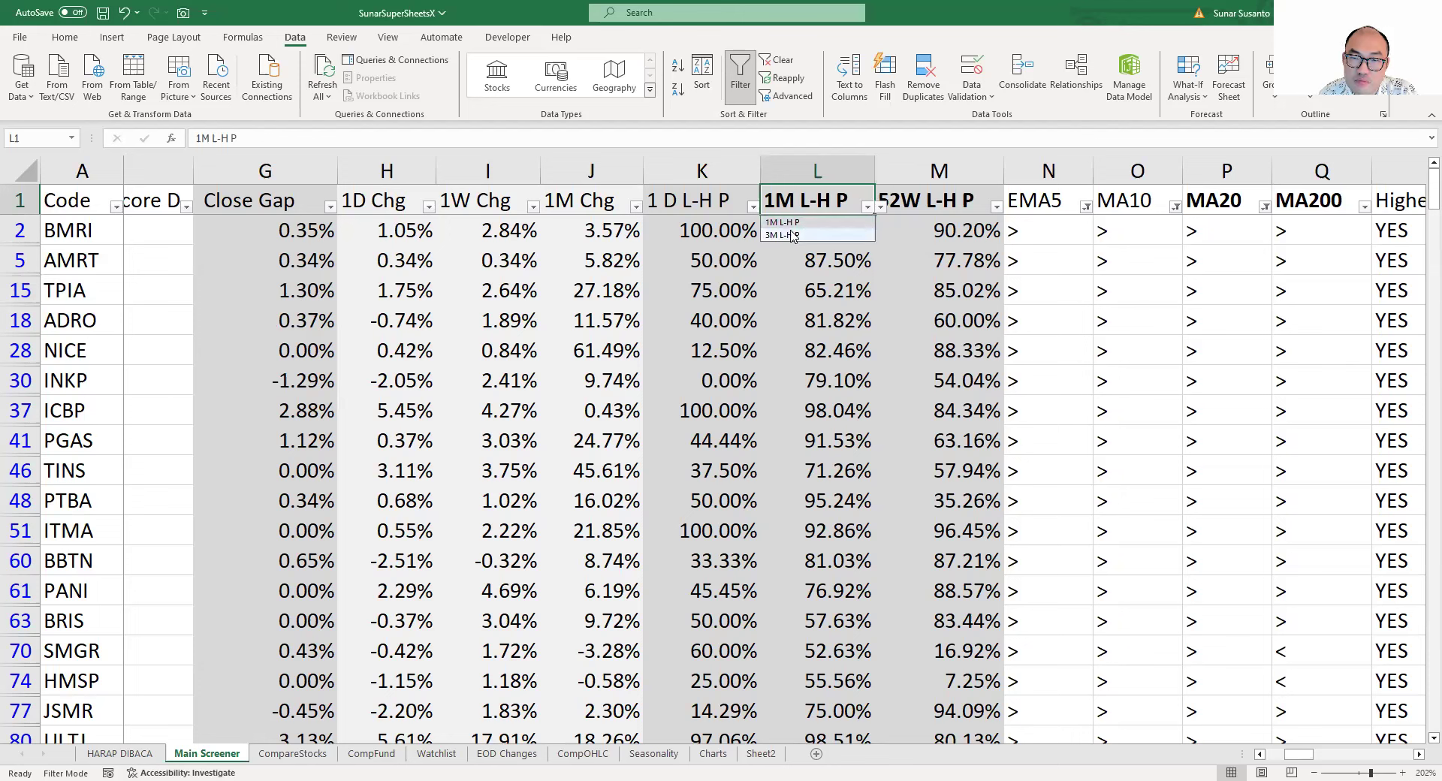
{"action": "left_click", "coordinate": [789, 226]}
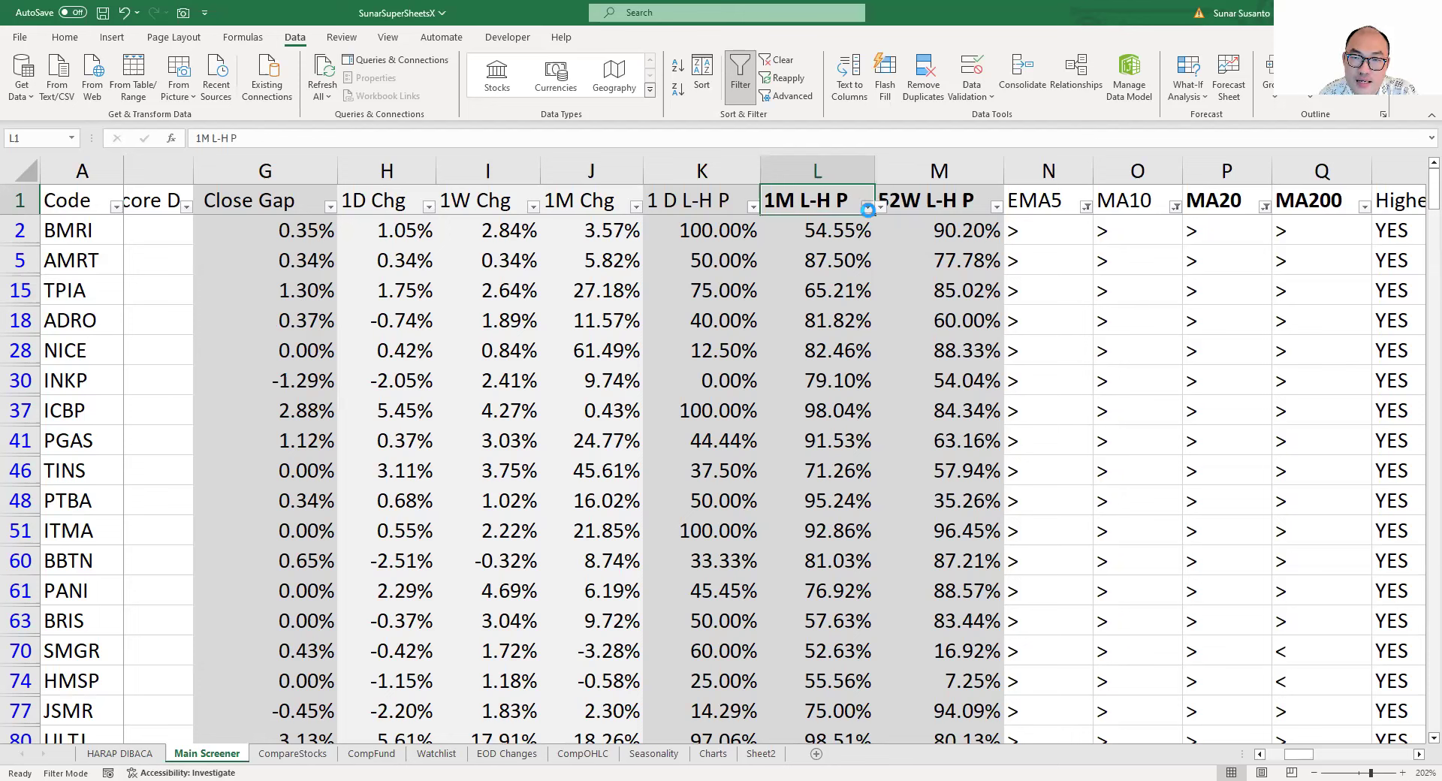
{"action": "left_click", "coordinate": [868, 208]}
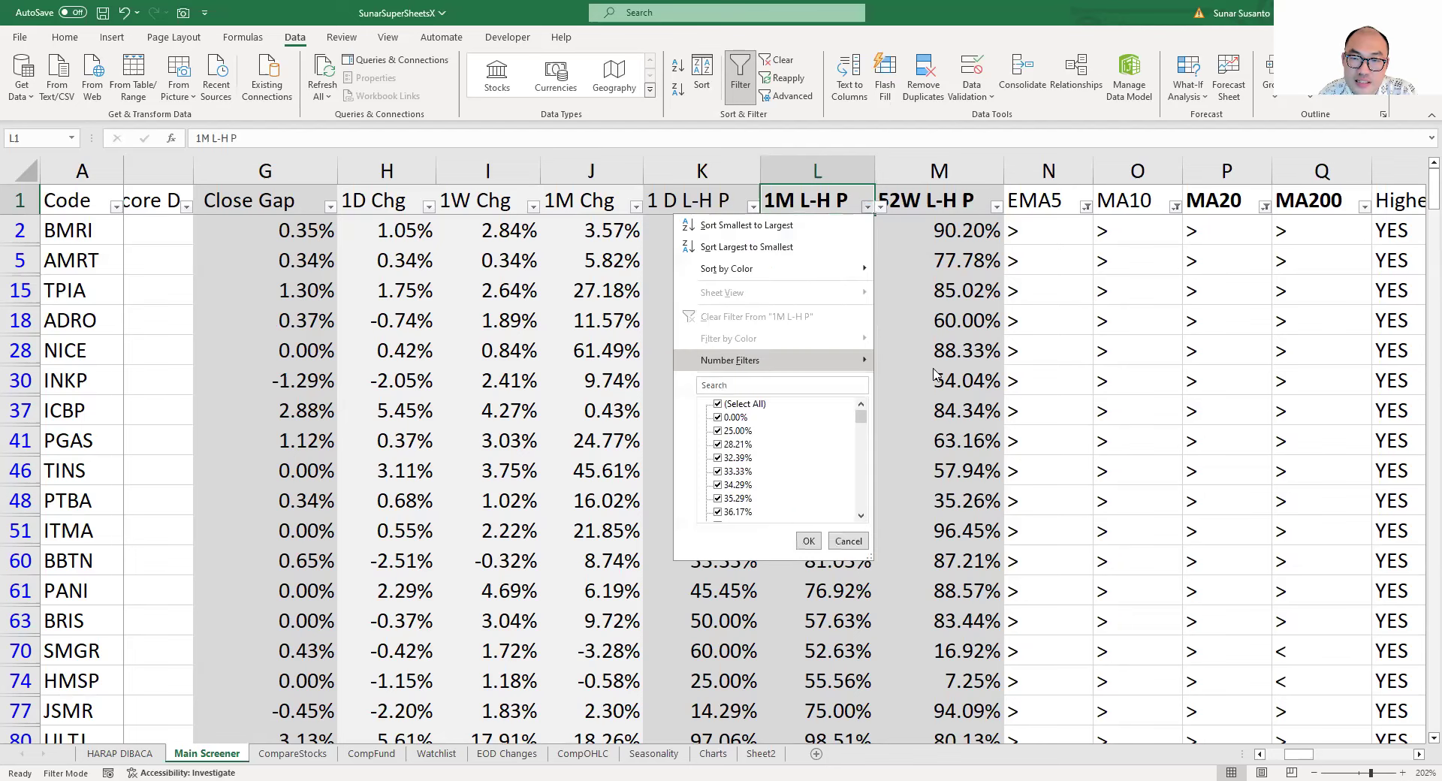
{"action": "mouse_move", "coordinate": [981, 365]}
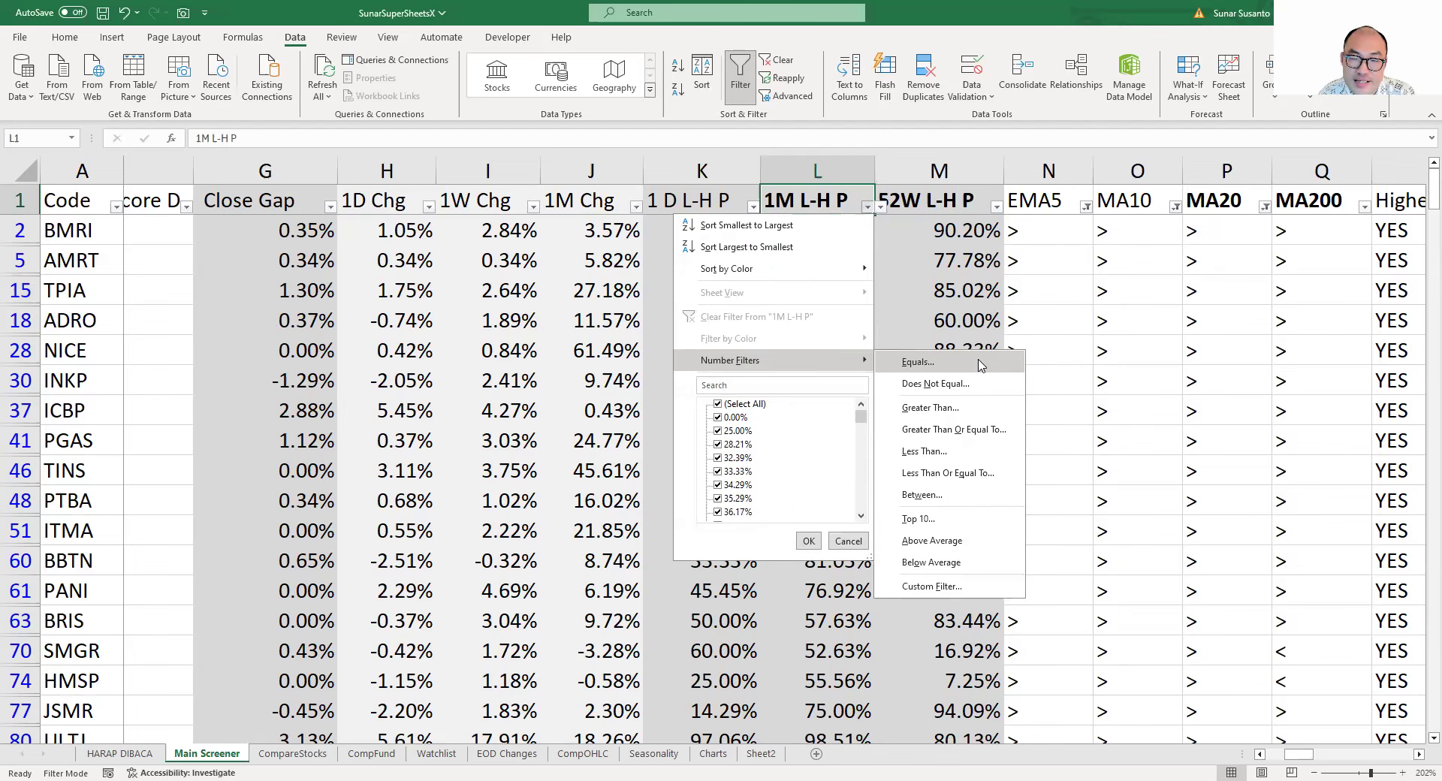
{"action": "left_click", "coordinate": [969, 429]}
{"action": "type", "text": "0.7"}
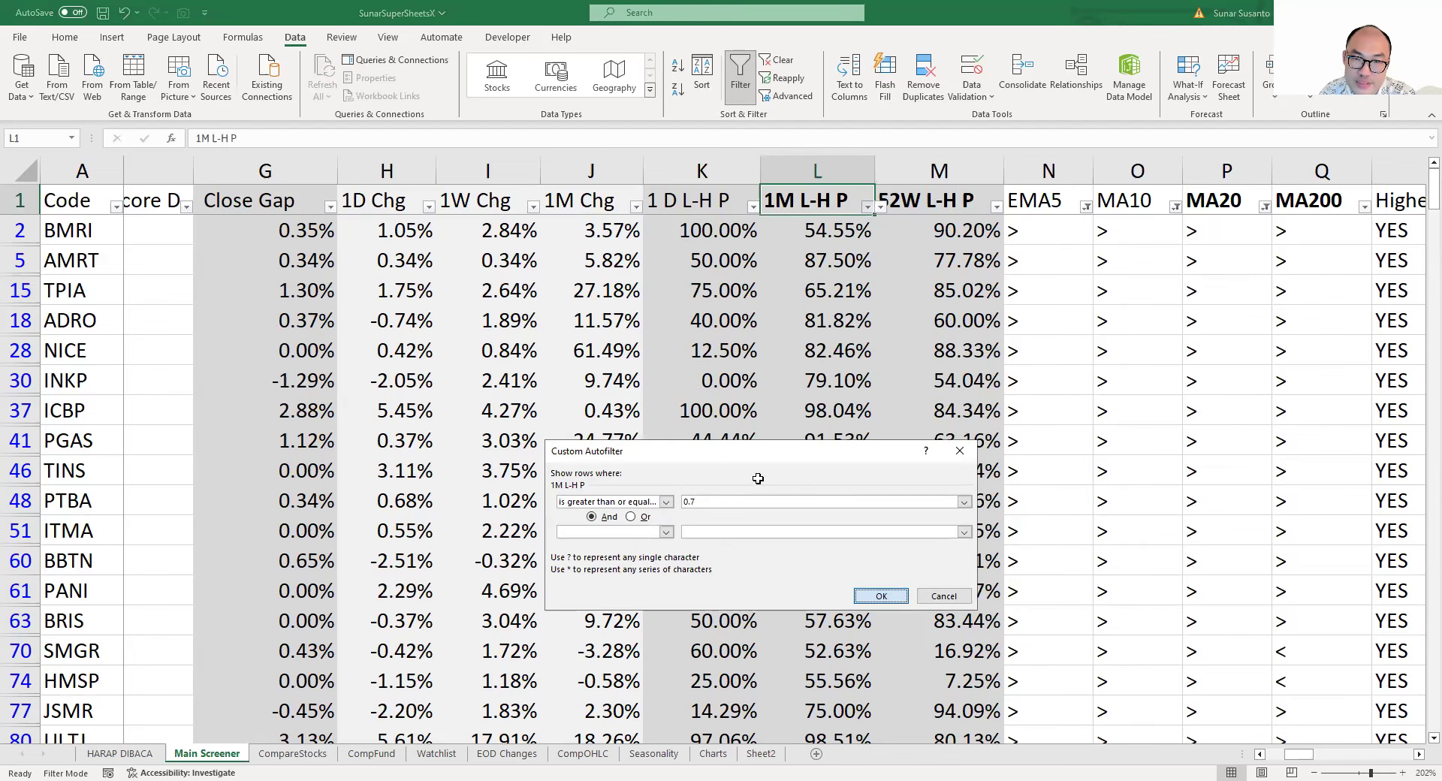
{"action": "key", "text": "Return"}
Examine the leading filtered stocks by Code and Sector, including ADRO and NICE.
{"action": "left_click_drag", "start_coordinate": [1299, 755], "coordinate": [1199, 724]}
{"action": "left_click", "coordinate": [250, 252]}
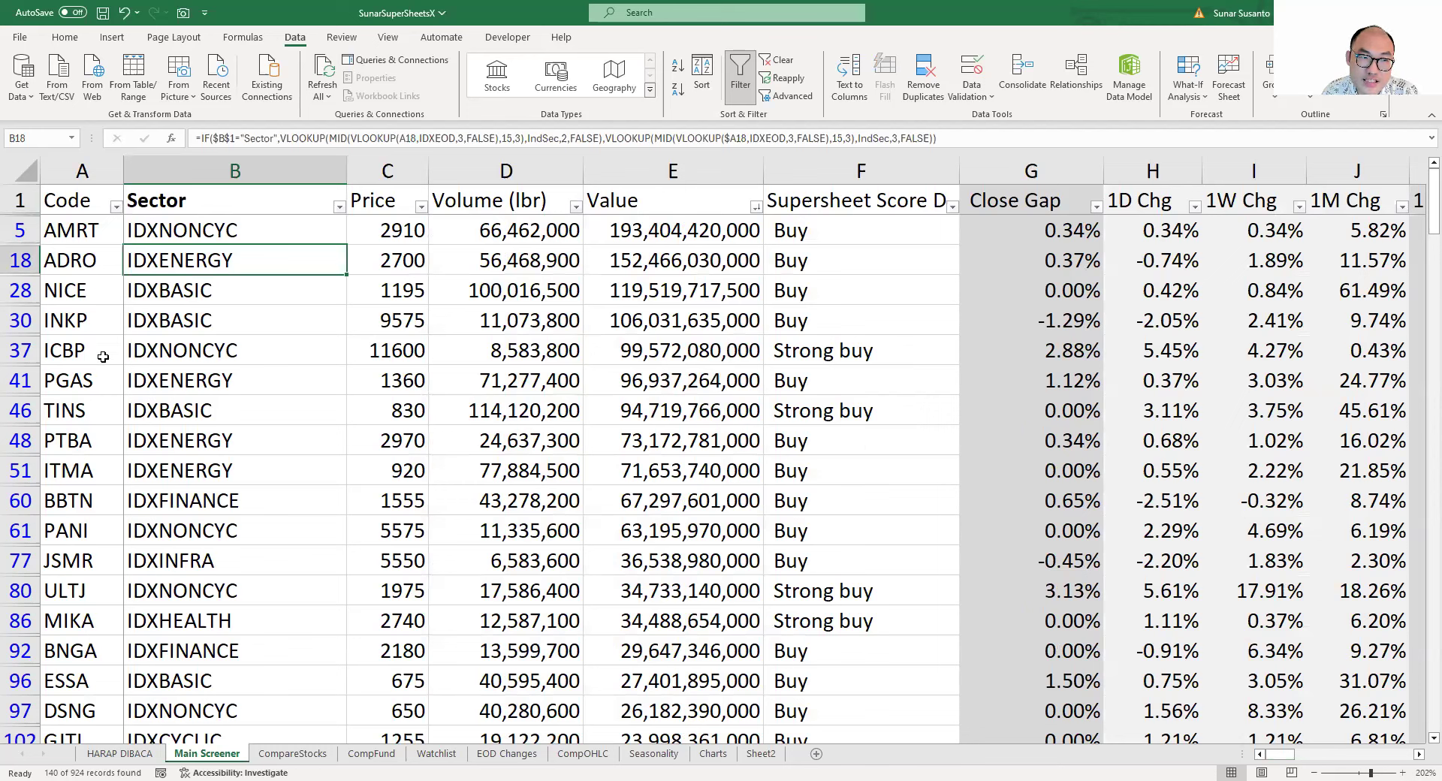
{"action": "left_click", "coordinate": [216, 285]}
{"action": "left_click", "coordinate": [81, 290]}
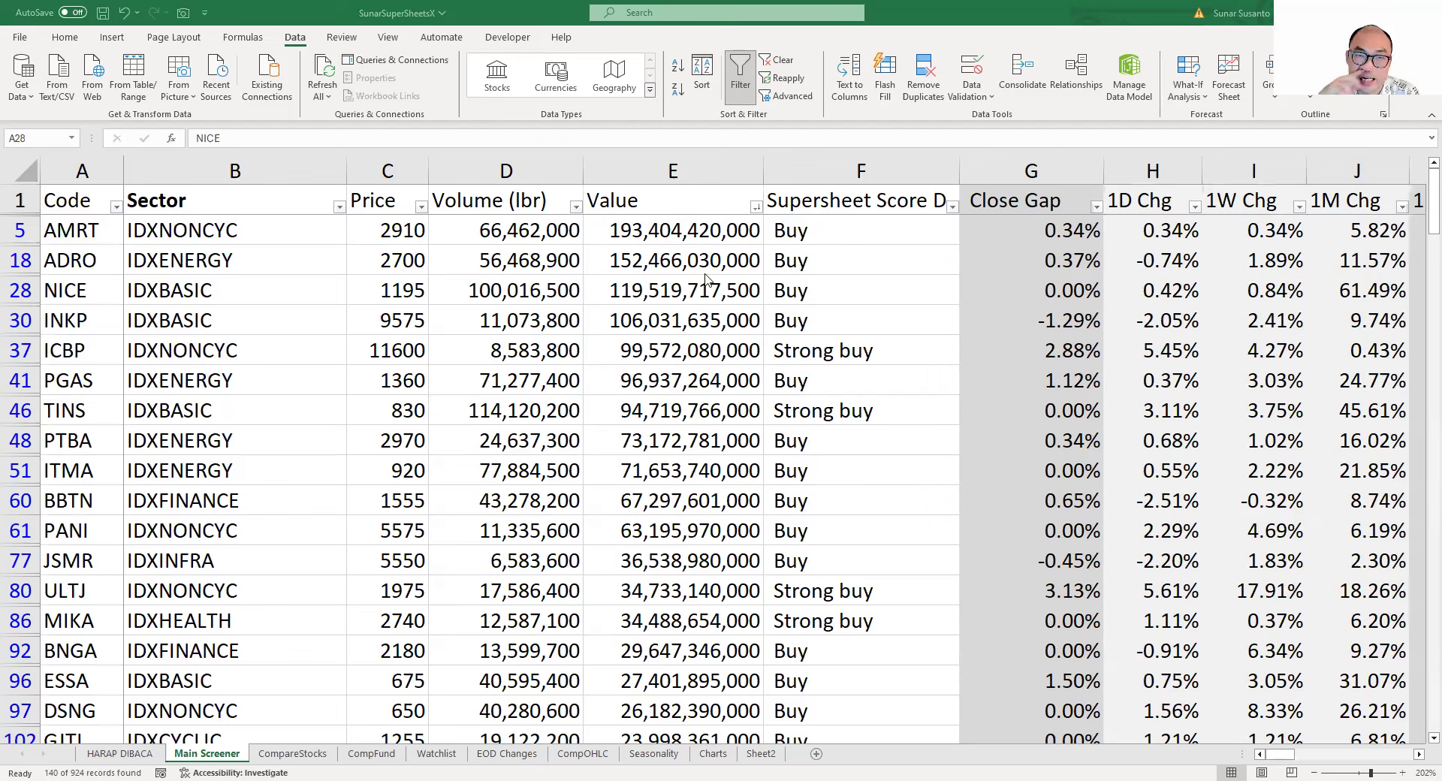
Switch to AmiBroker and examine the COMPOSITE daily chart up close, reading its March 2024 candles.
{"action": "key", "text": "alt+Tab"}
{"action": "left_click", "coordinate": [499, 67]}
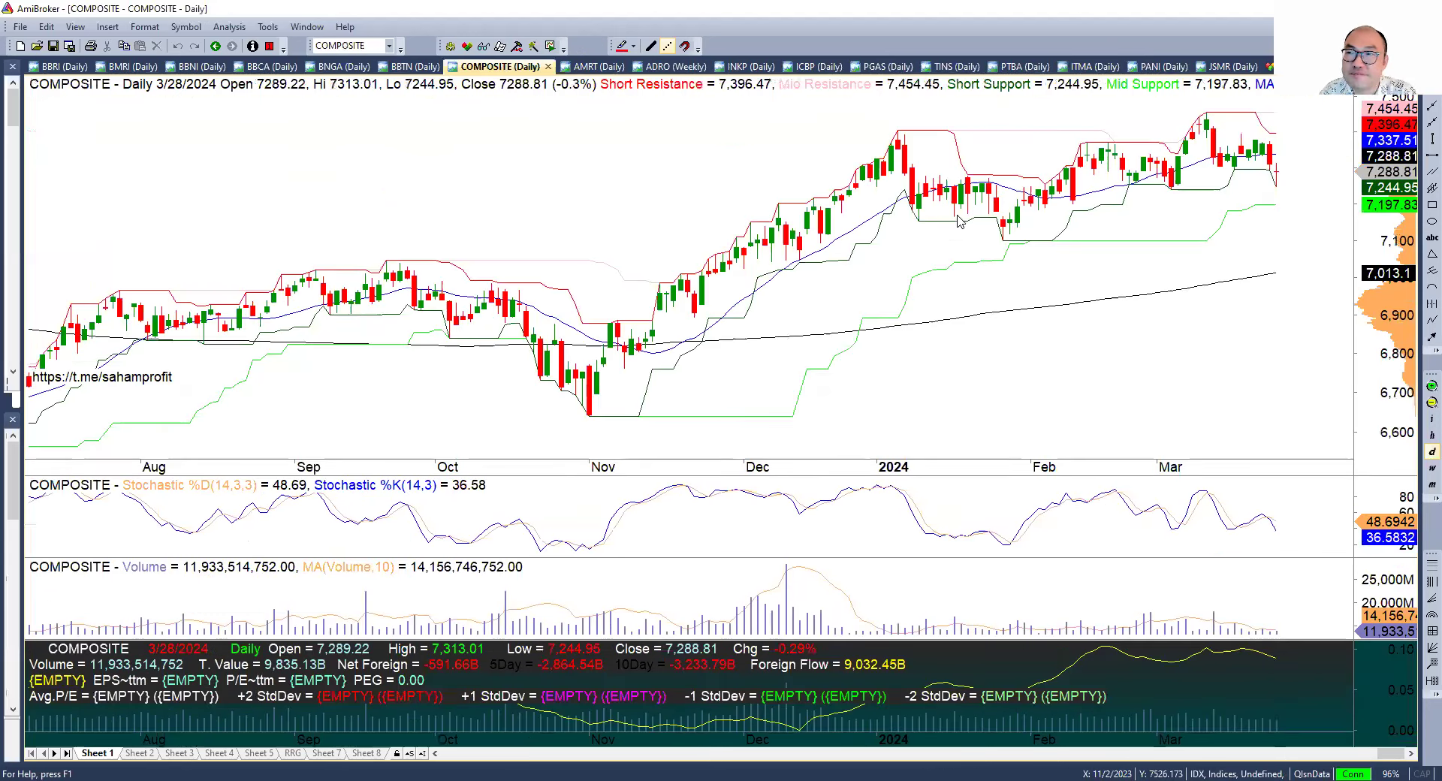
{"action": "left_click", "coordinate": [1432, 385]}
{"action": "left_click", "coordinate": [1432, 386]}
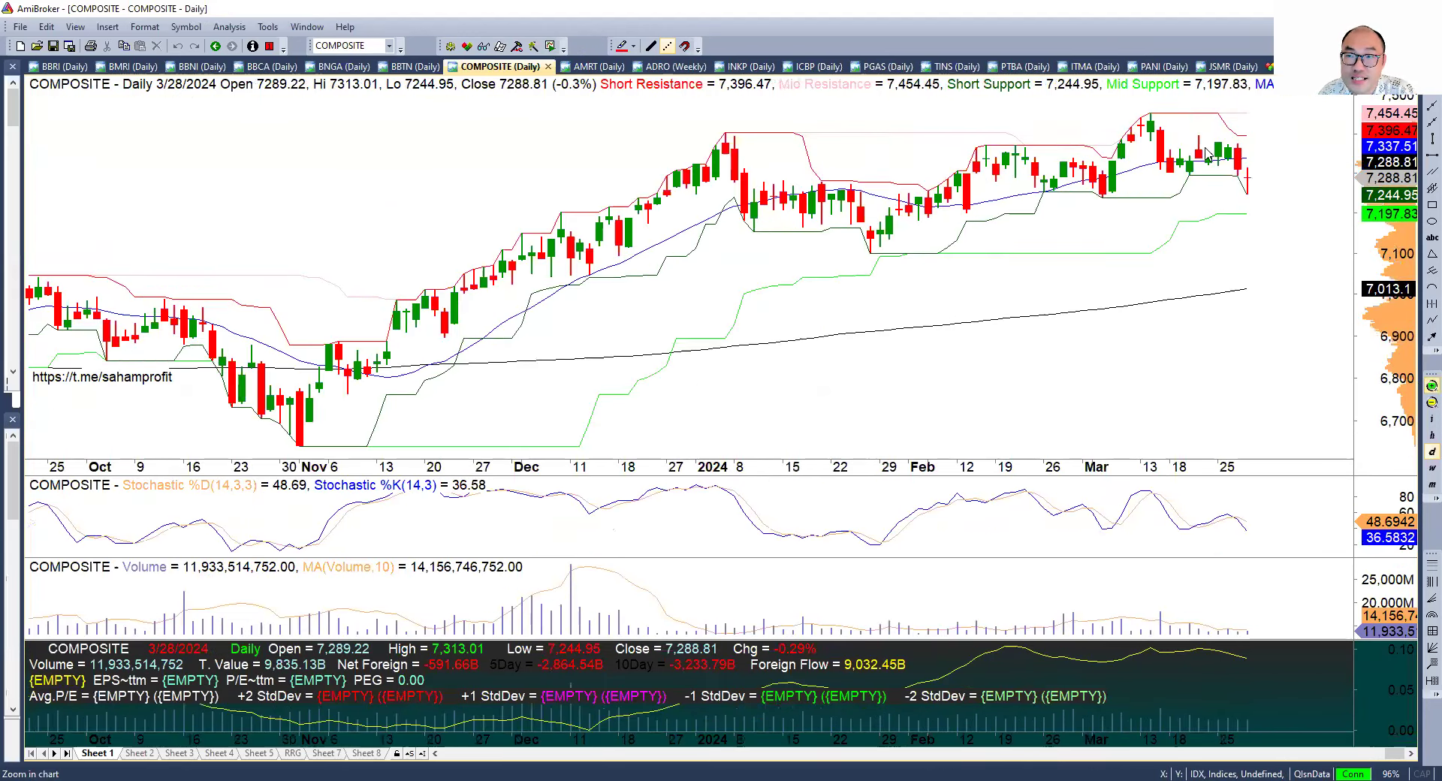
{"action": "mouse_move", "coordinate": [1179, 153]}
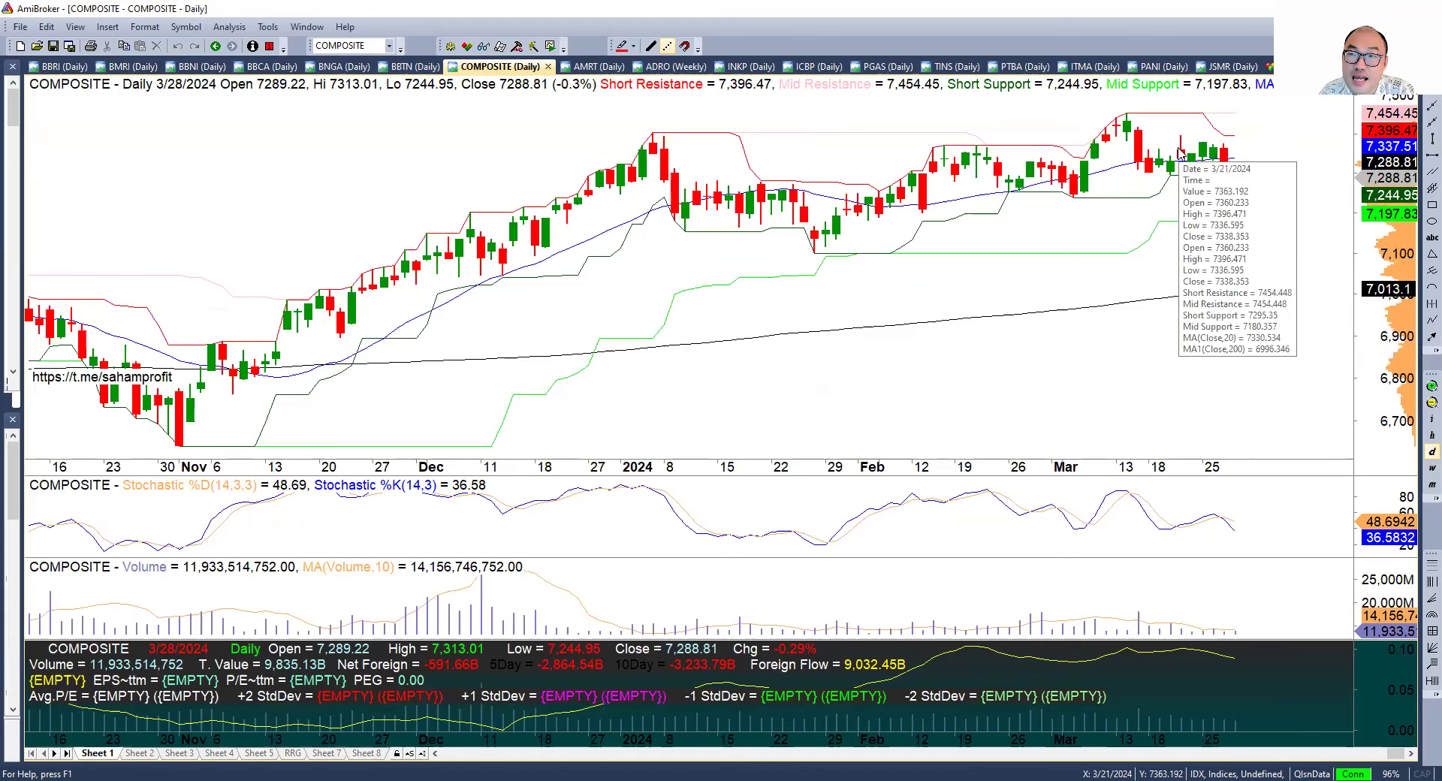
{"action": "mouse_move", "coordinate": [1134, 127]}
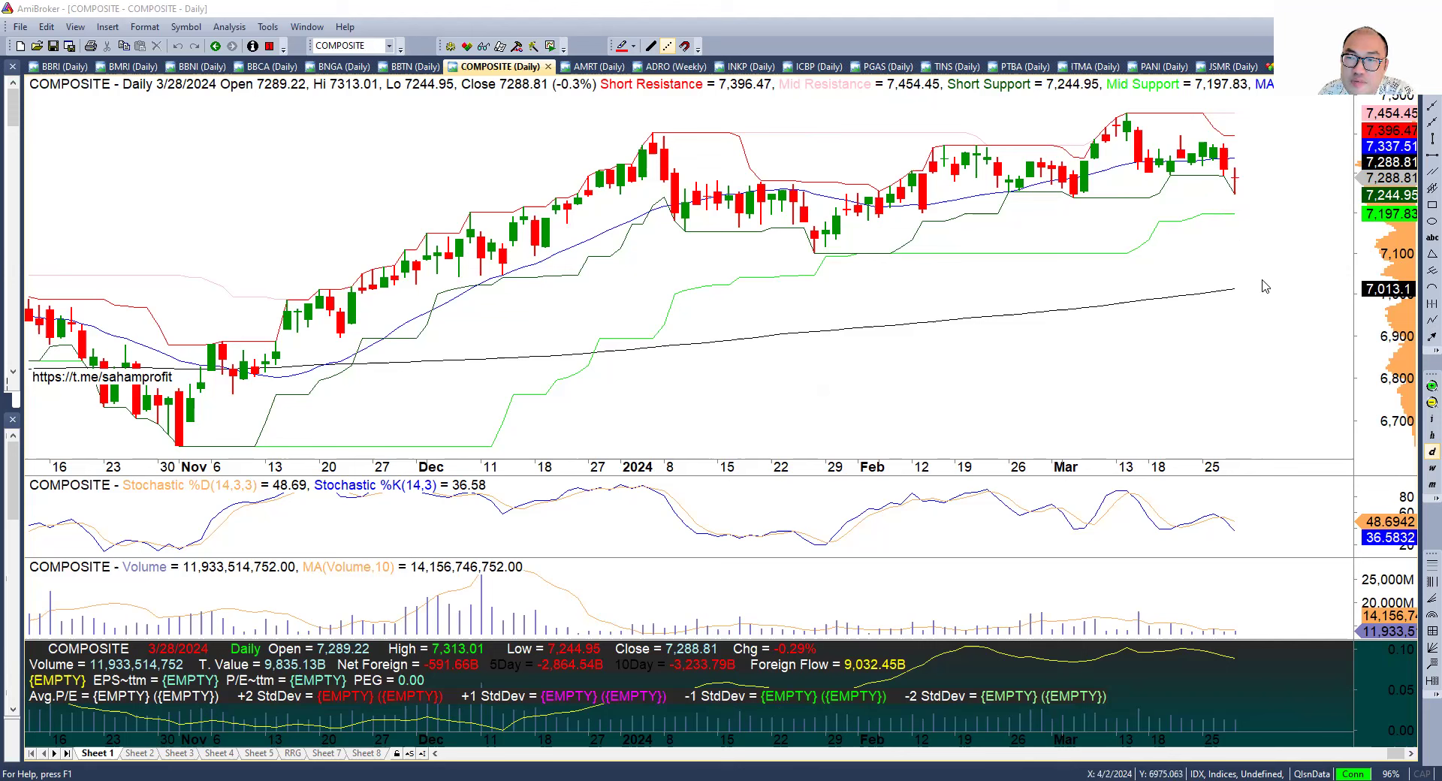
{"action": "mouse_move", "coordinate": [1269, 251]}
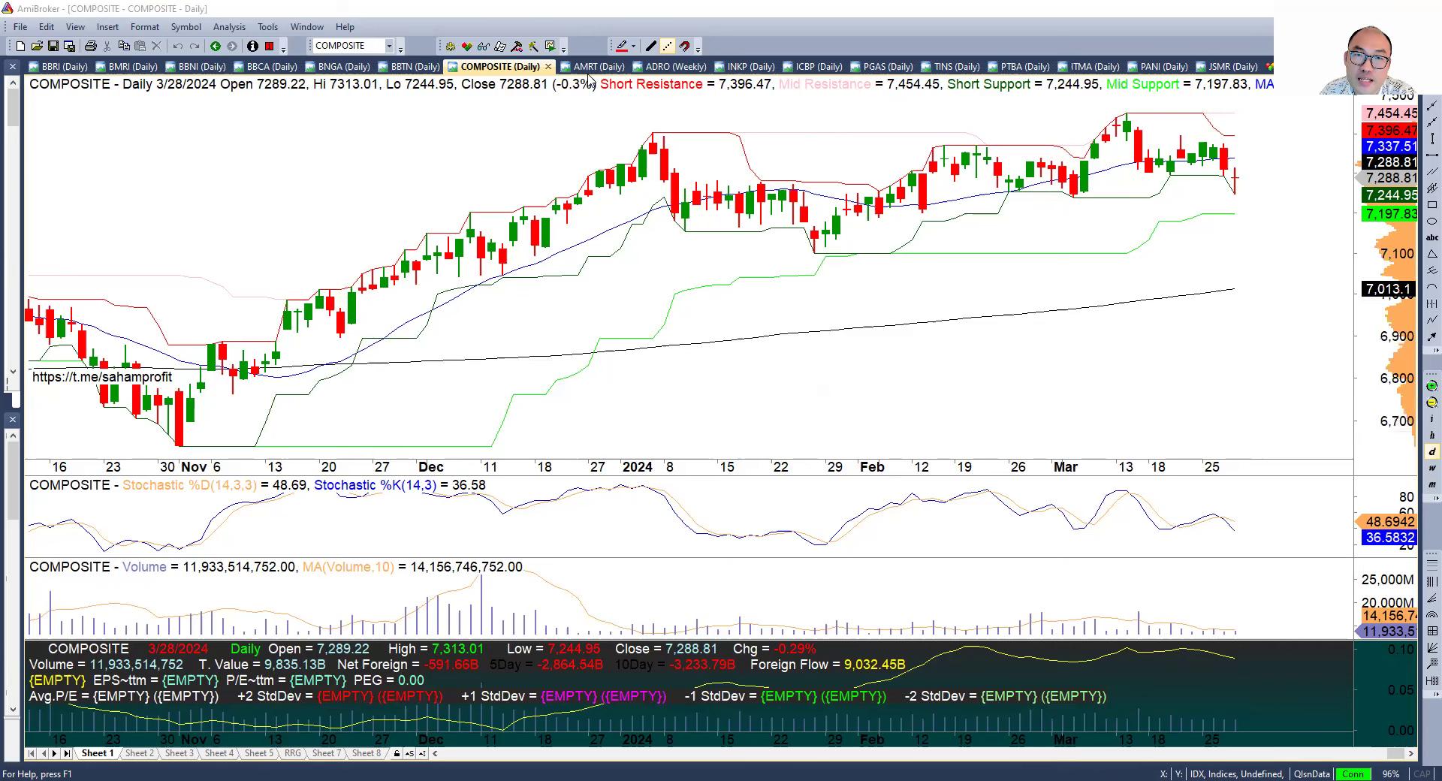
Examine the AMRT daily chart over a longer period, back to September, including its recent highs and support zone.
{"action": "key", "text": "ctrl+Tab"}
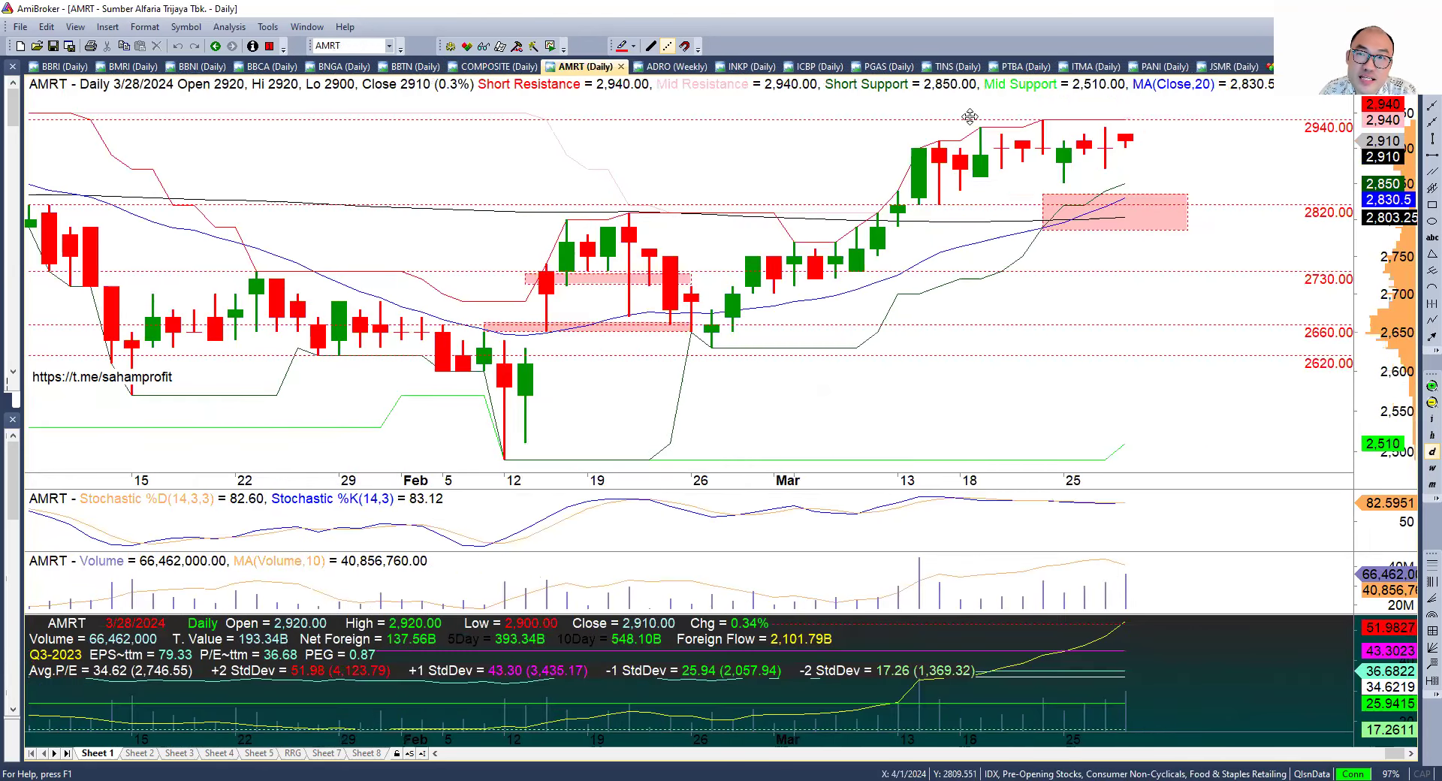
{"action": "mouse_move", "coordinate": [1068, 172]}
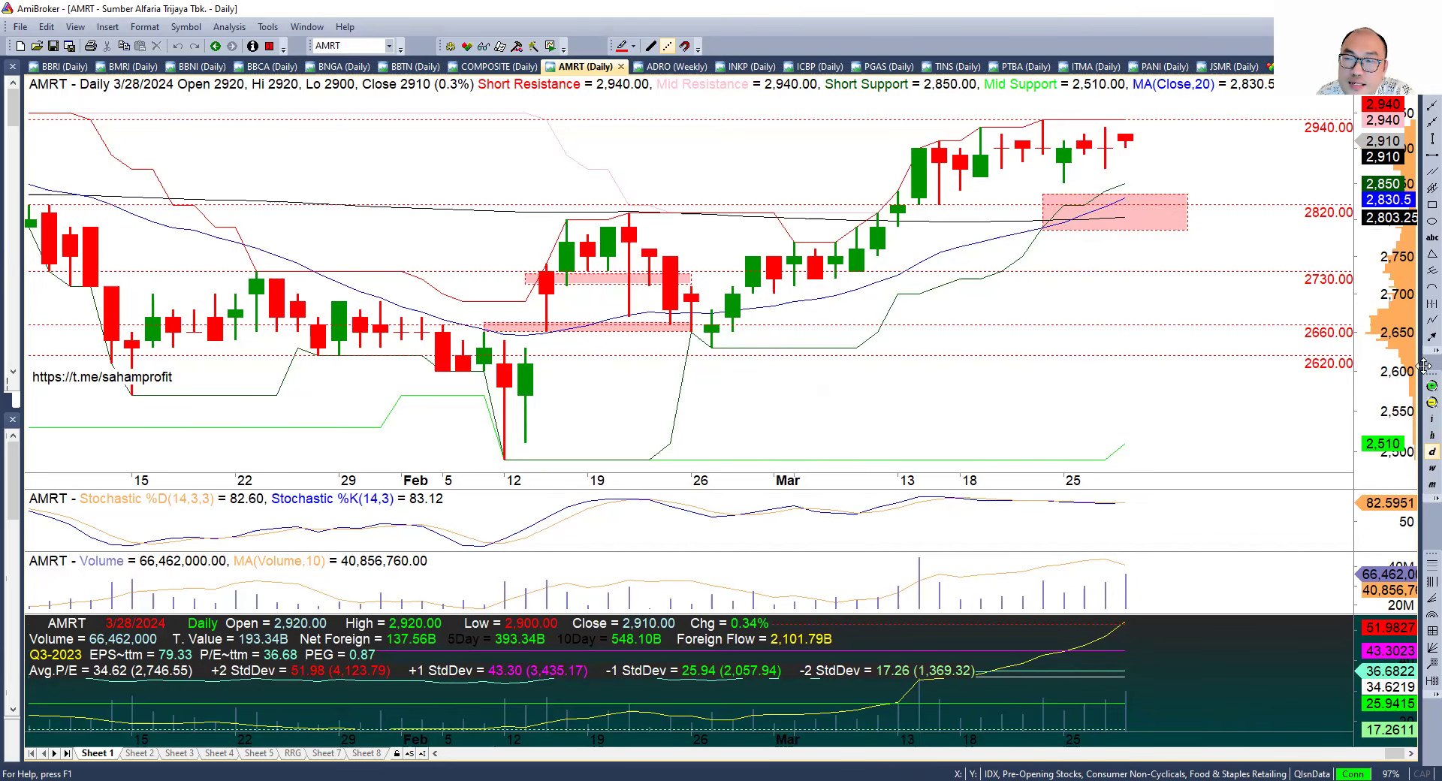
{"action": "left_click", "coordinate": [1430, 403]}
{"action": "left_click", "coordinate": [1430, 402]}
{"action": "left_click", "coordinate": [1430, 402]}
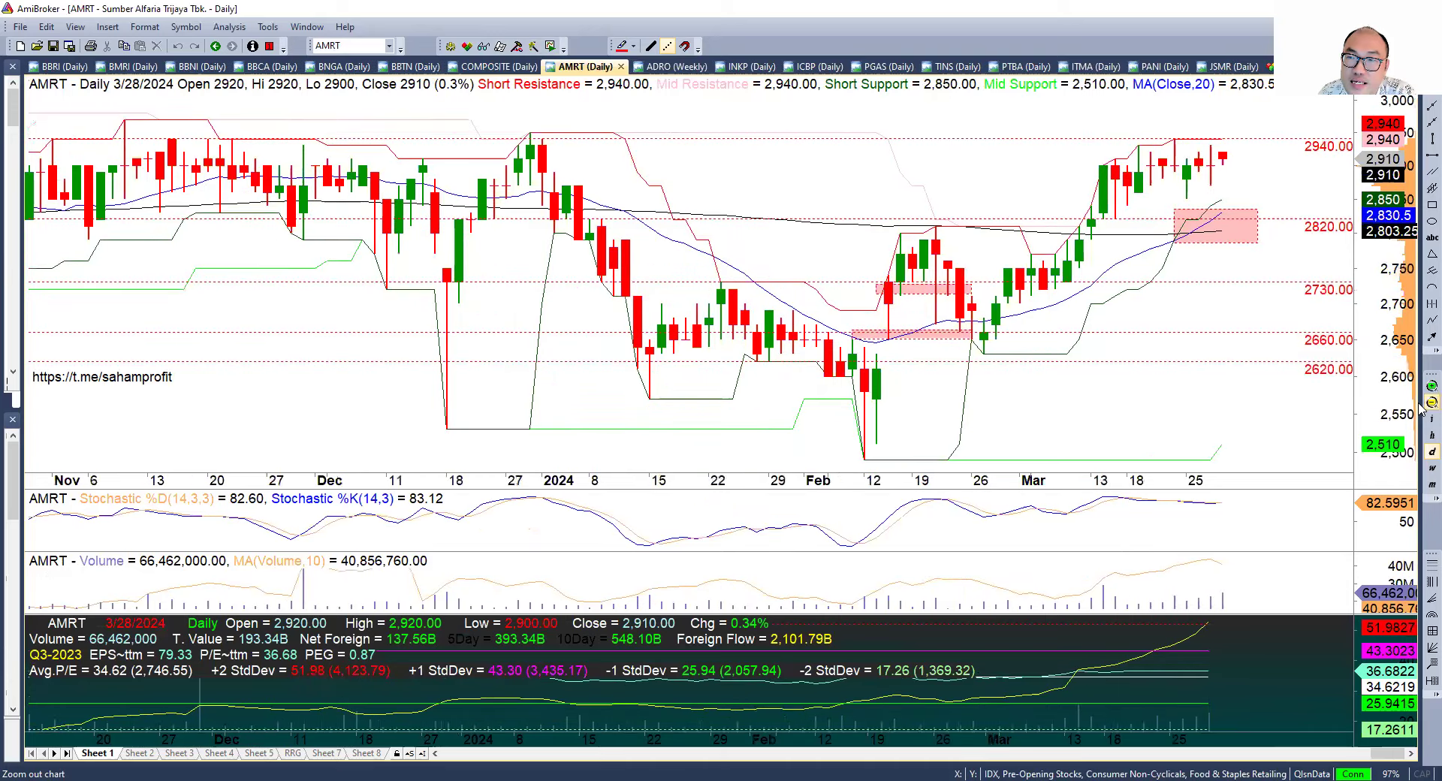
{"action": "left_click", "coordinate": [1430, 402]}
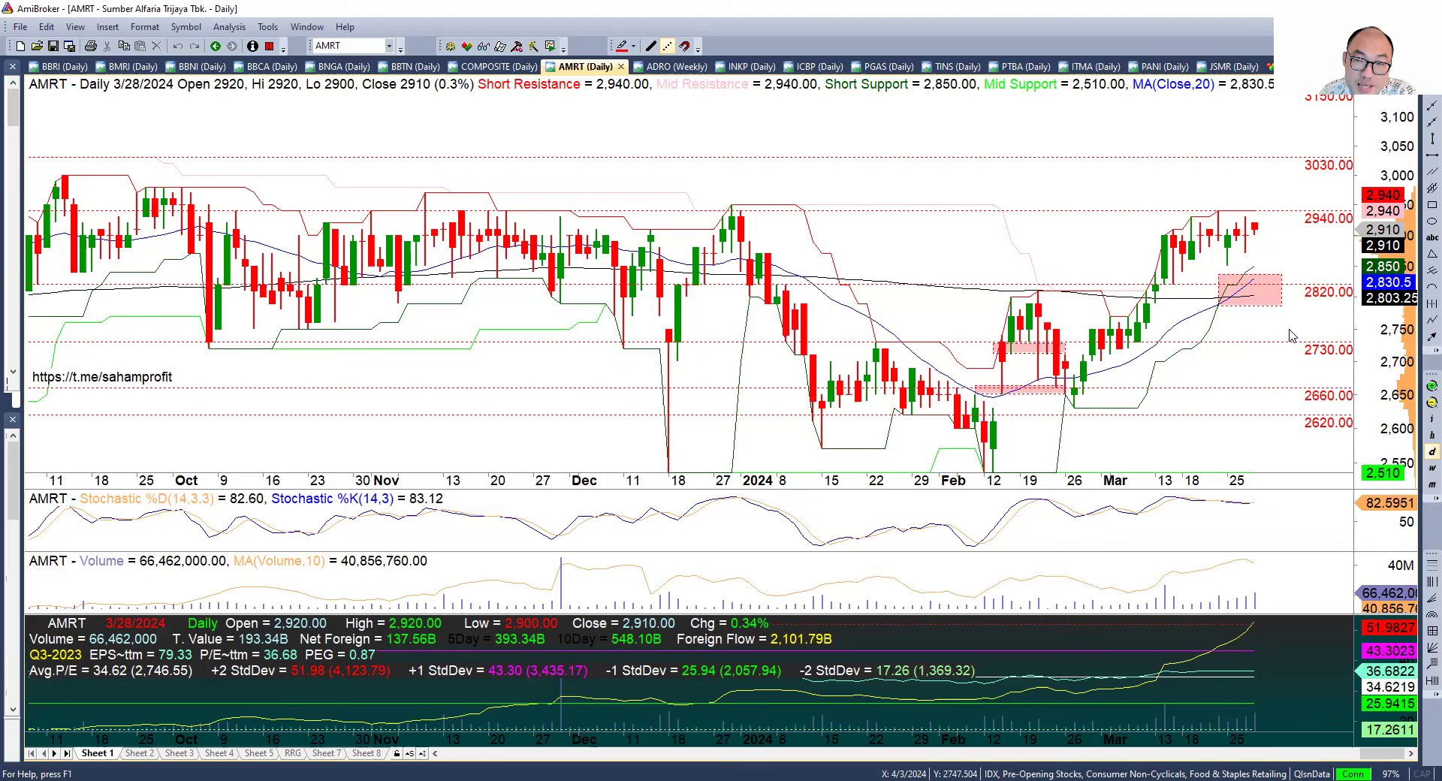
{"action": "mouse_move", "coordinate": [1266, 293]}
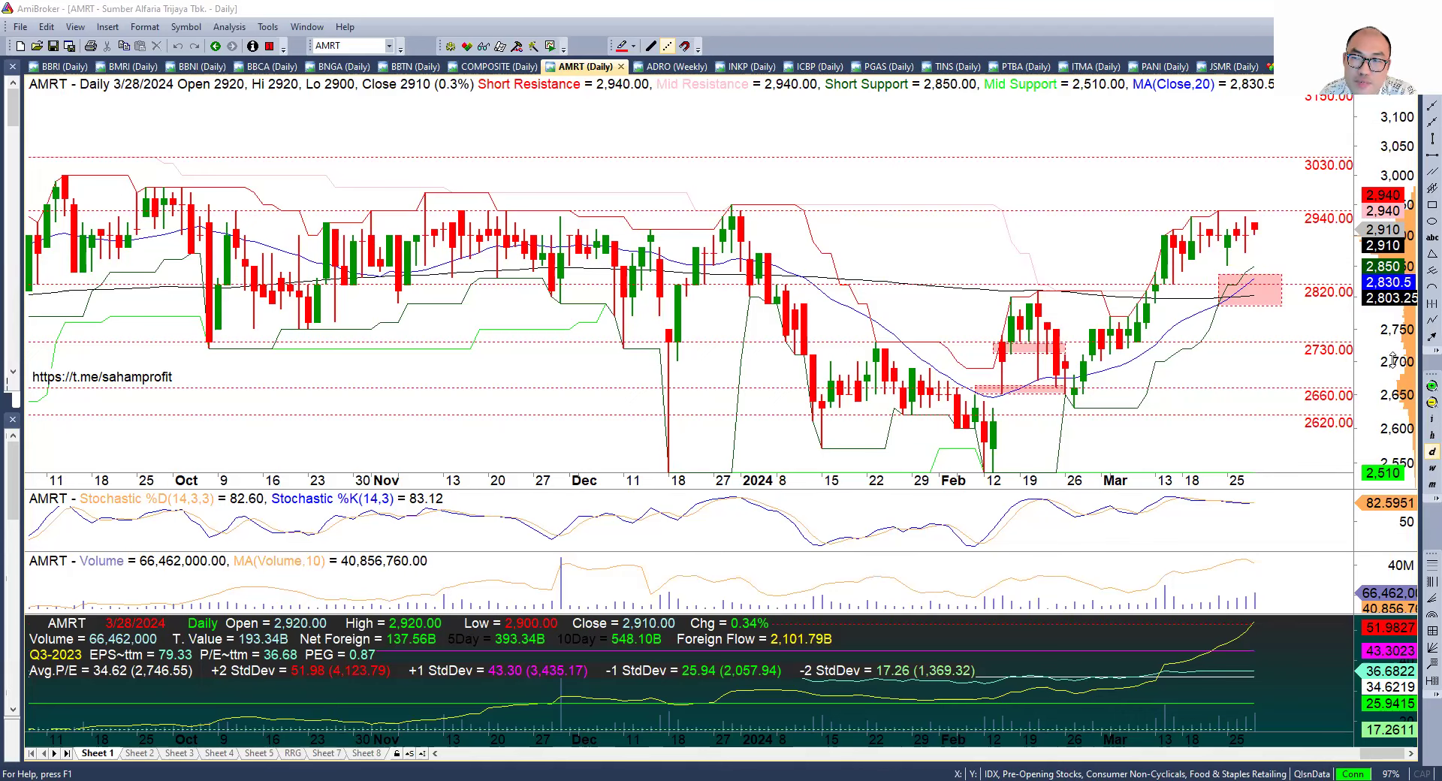
Examine AMRT's long-term daily price history back to 2022, including its moving averages and resistance levels.
{"action": "left_click", "coordinate": [1421, 406]}
{"action": "left_click", "coordinate": [1422, 405]}
{"action": "left_click", "coordinate": [1421, 406]}
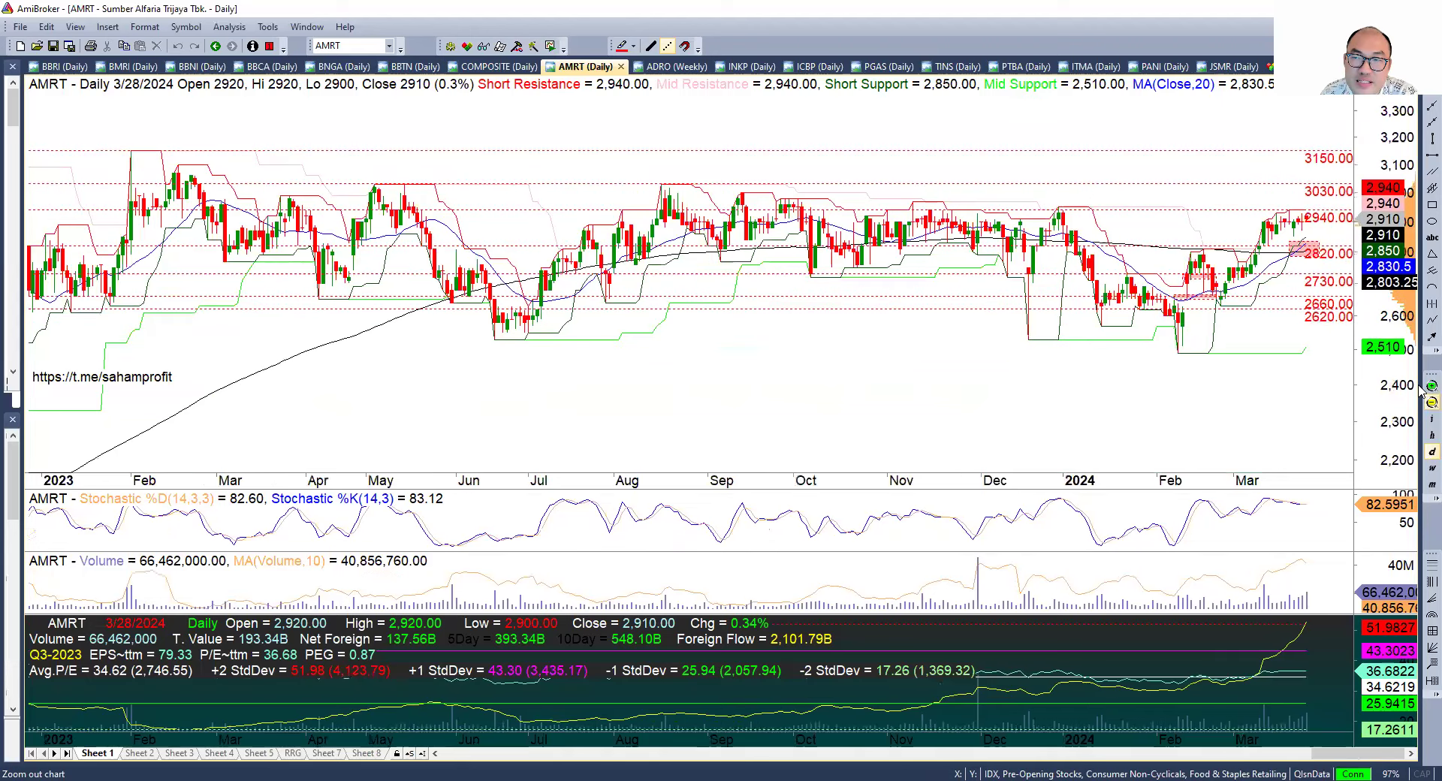
{"action": "left_click", "coordinate": [1422, 387]}
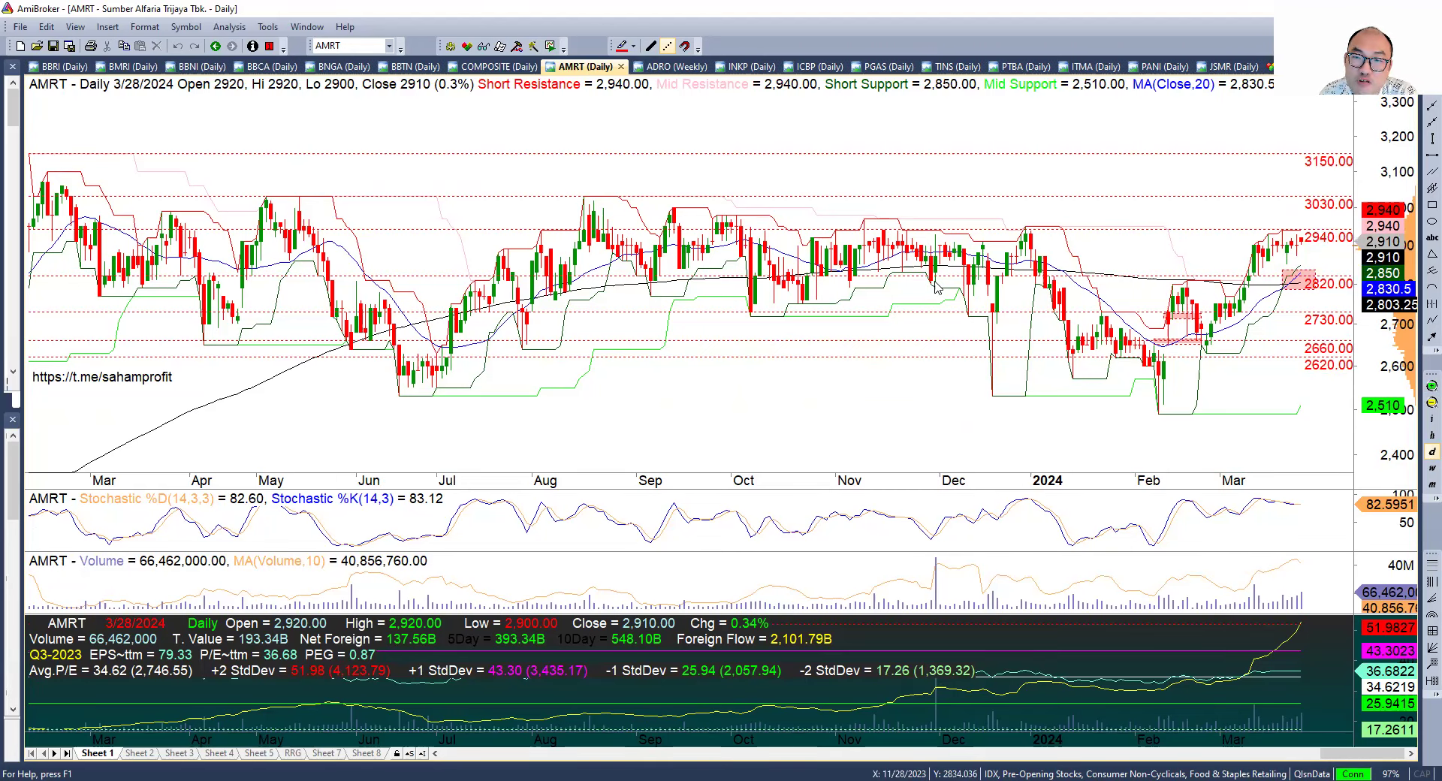
{"action": "key", "text": "minus"}
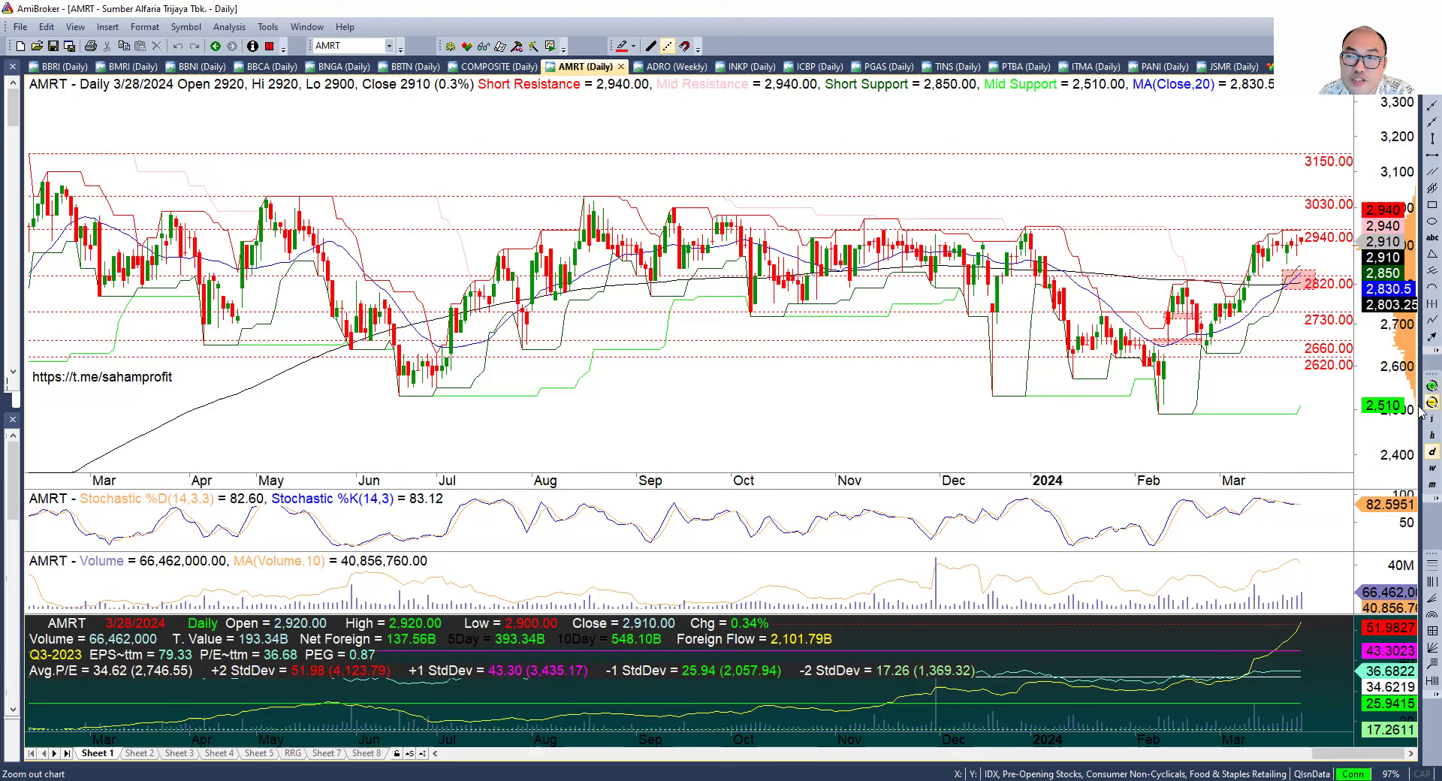
{"action": "key", "text": "minus"}
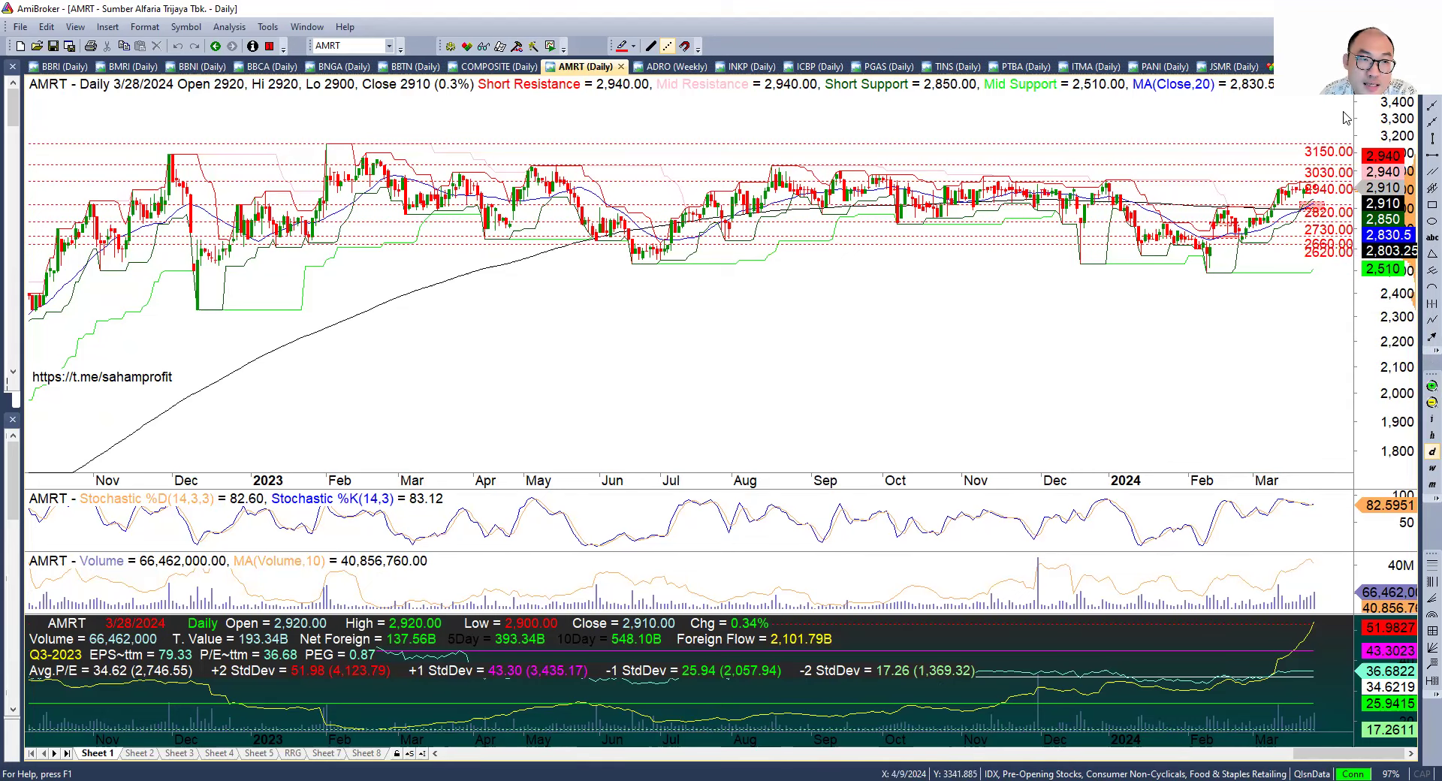
{"action": "left_click", "coordinate": [1420, 405]}
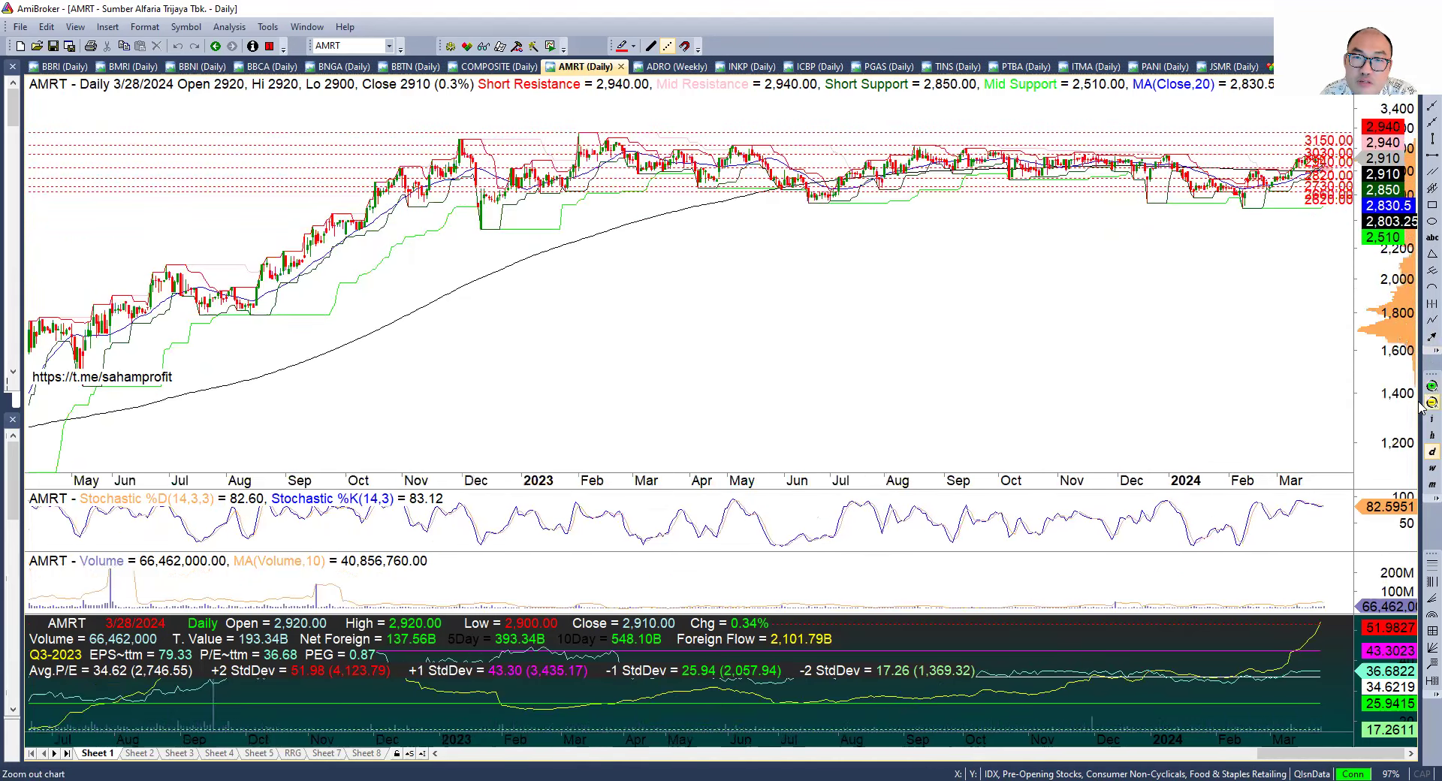
{"action": "left_click", "coordinate": [1419, 405]}
Examine AMRT's daily candles from October 2023 to March 2024 up close, around the 2940 resistance and the support zone.
{"action": "left_click", "coordinate": [1420, 393]}
{"action": "left_click", "coordinate": [1419, 392]}
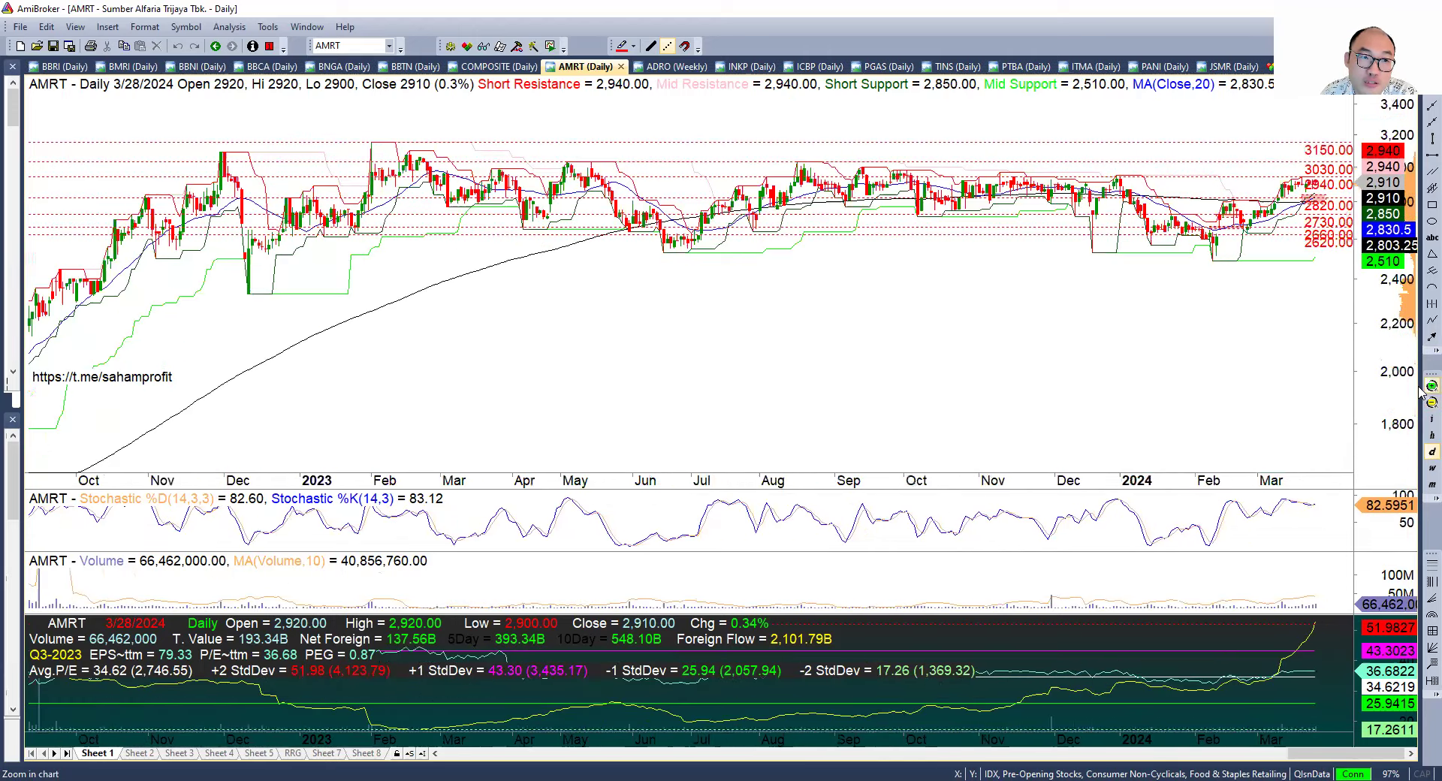
{"action": "left_click", "coordinate": [1420, 392]}
{"action": "left_click", "coordinate": [1420, 392]}
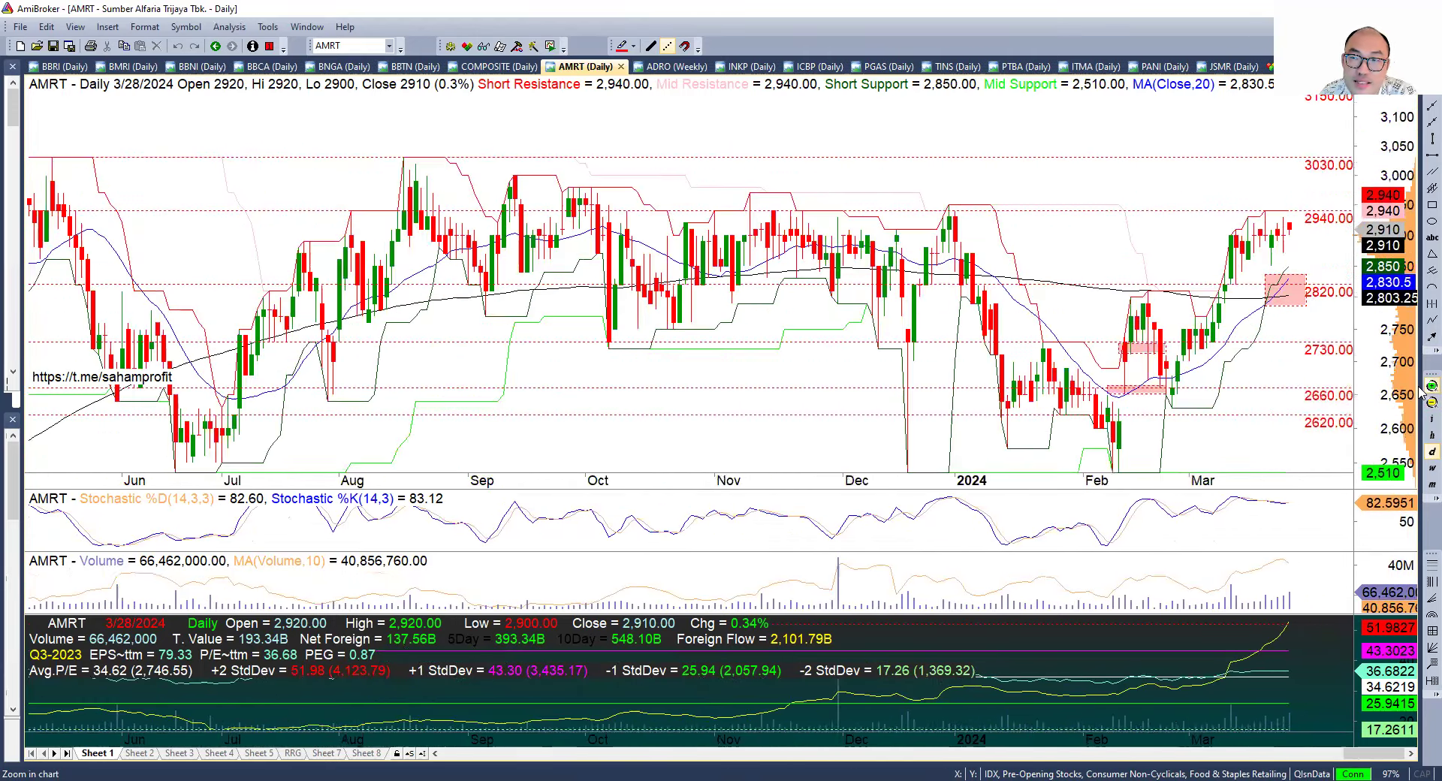
{"action": "left_click", "coordinate": [1420, 392]}
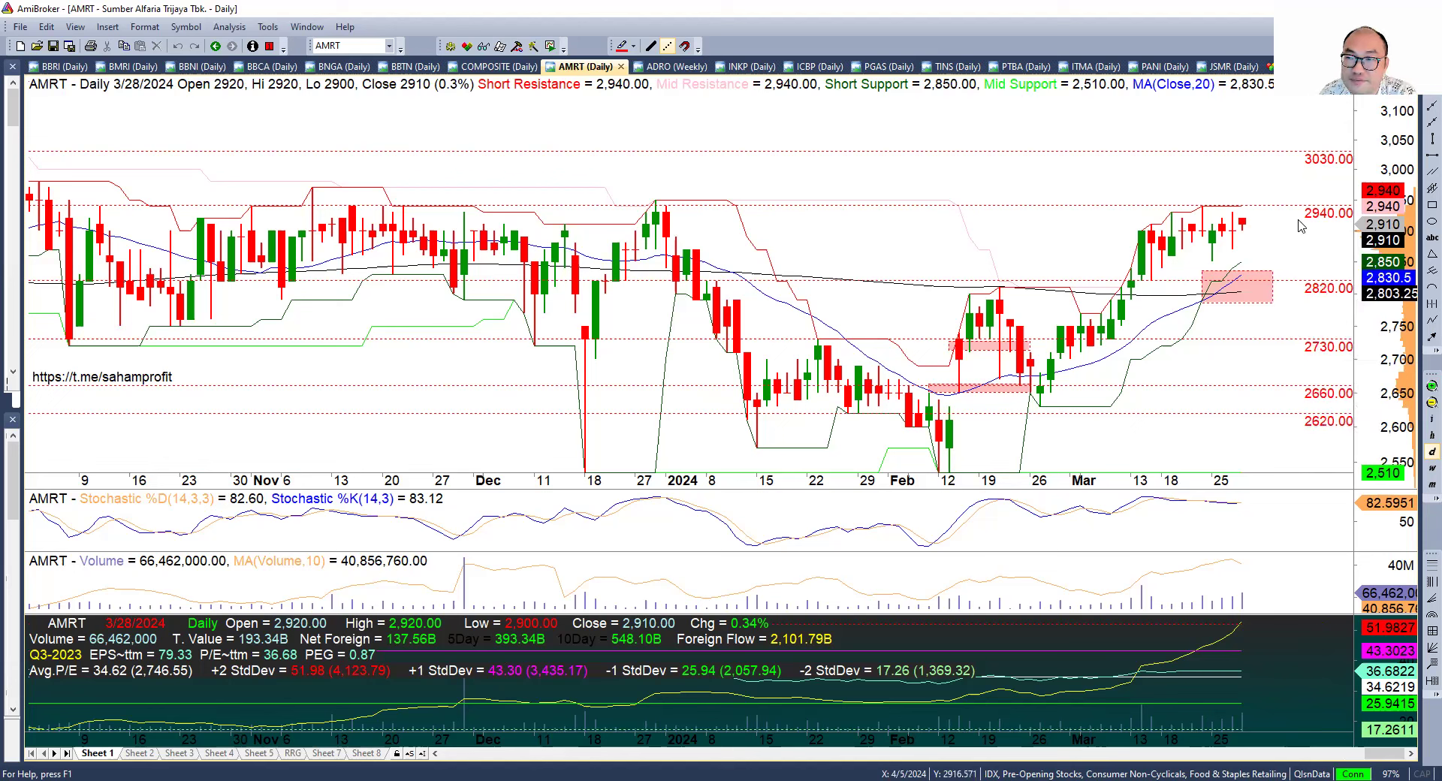
{"action": "mouse_move", "coordinate": [1286, 205]}
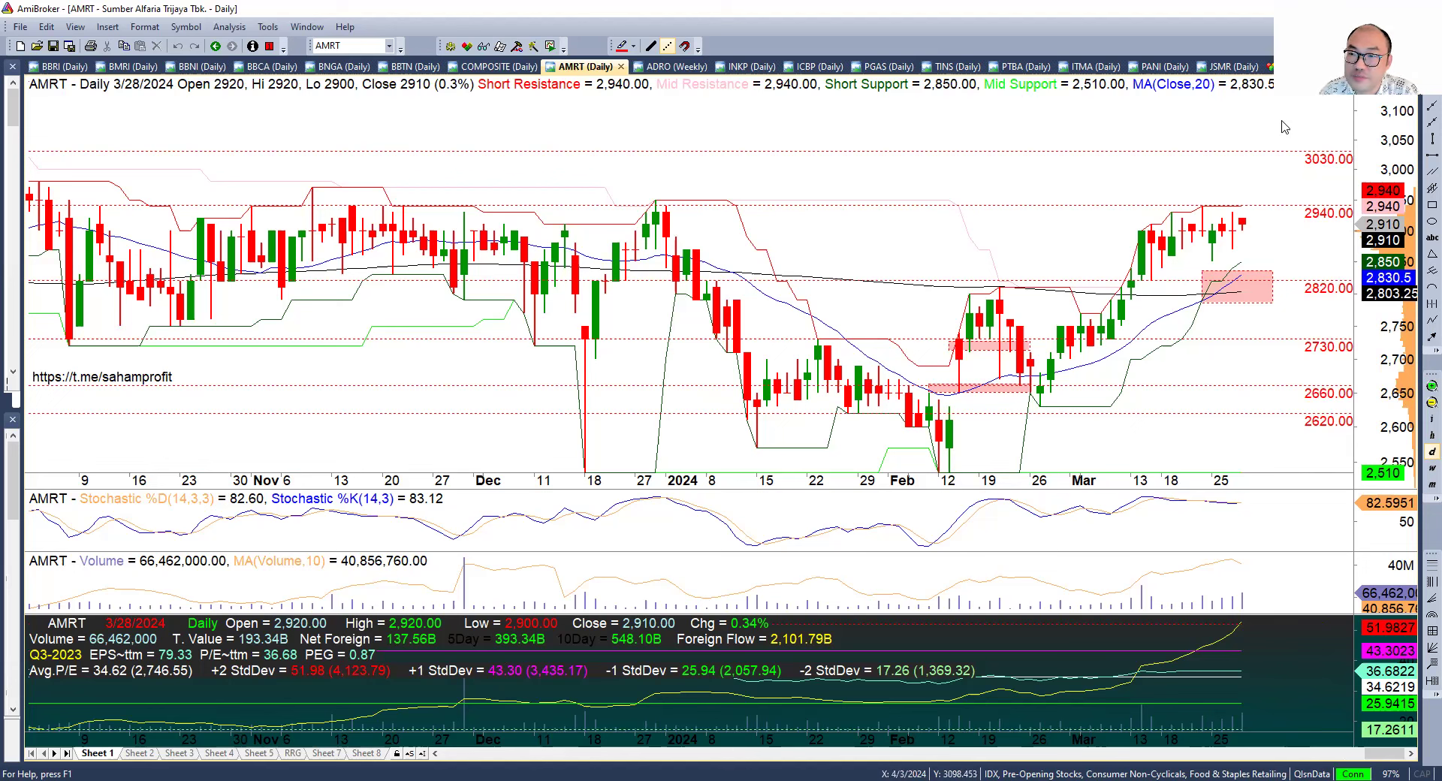
{"action": "mouse_move", "coordinate": [1218, 246]}
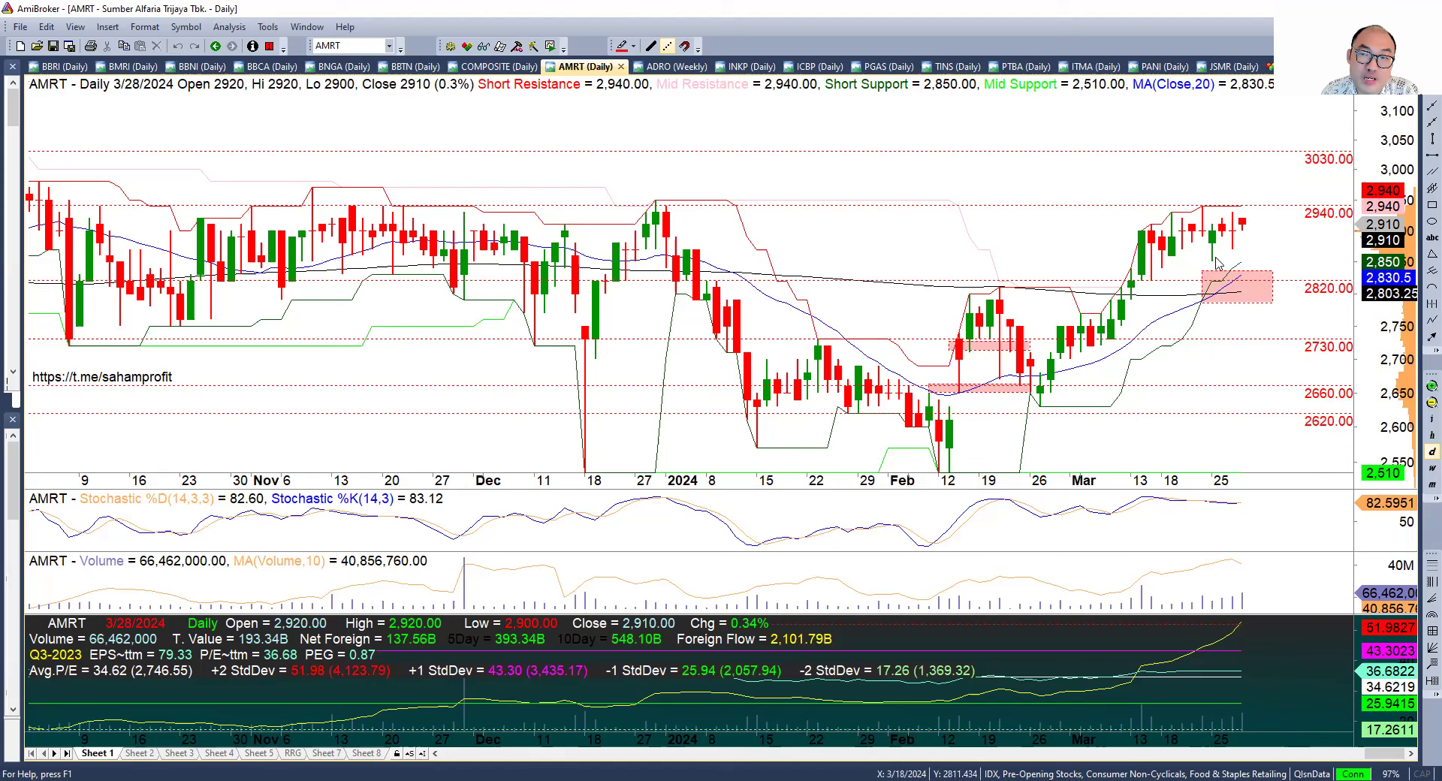
Bring up the ADRO chart at the daily interval, showing its candles back to September 2023.
{"action": "left_click", "coordinate": [661, 66]}
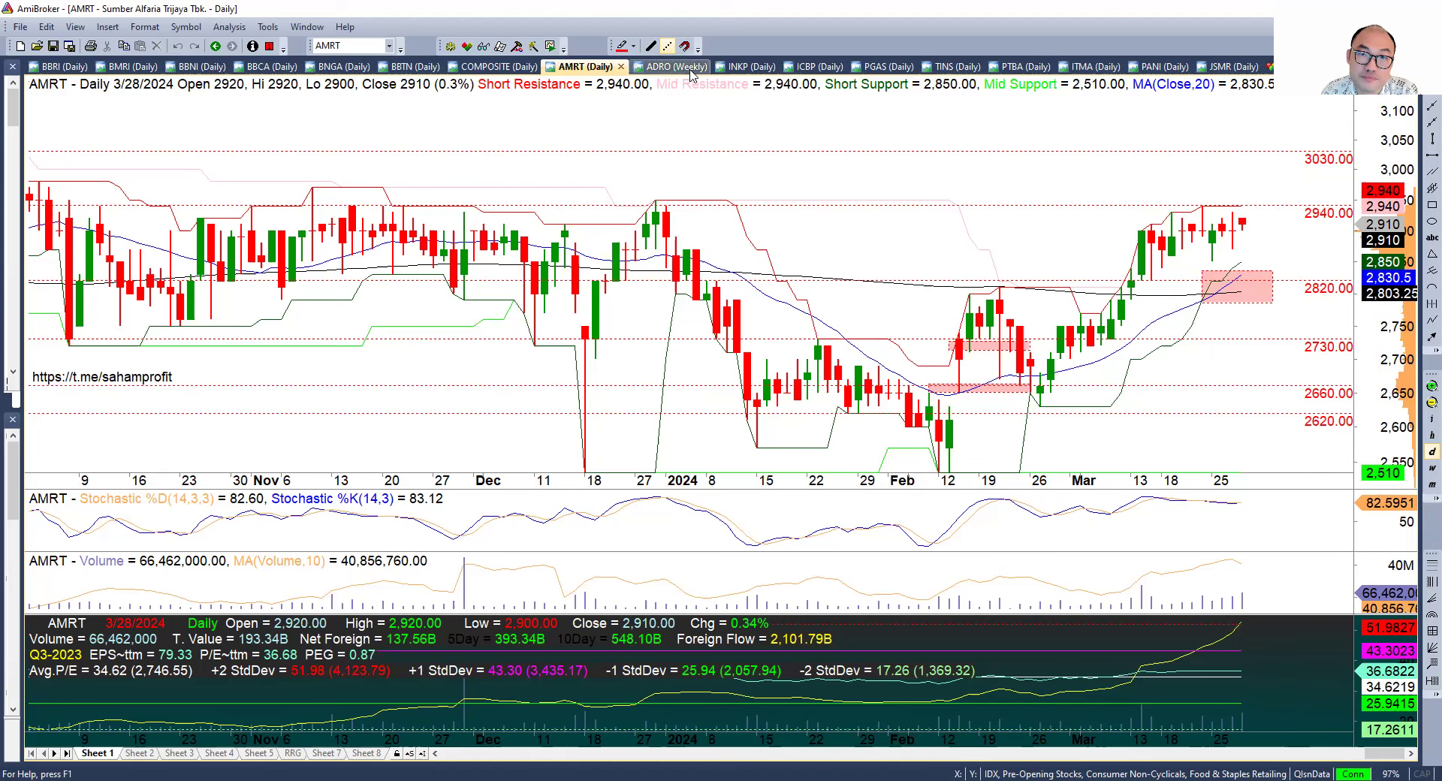
{"action": "left_click", "coordinate": [1427, 435]}
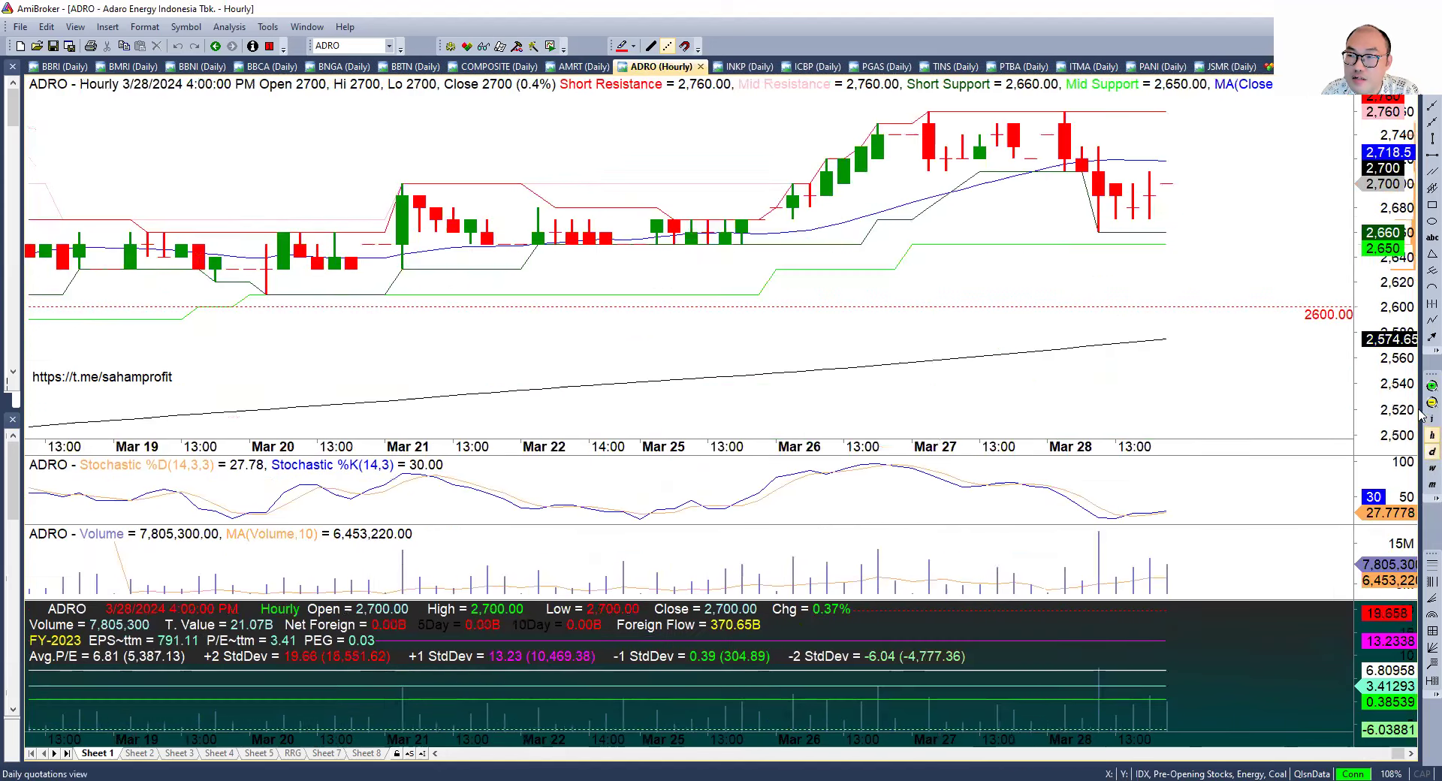
{"action": "left_click", "coordinate": [1427, 452]}
{"action": "left_click", "coordinate": [1427, 403]}
{"action": "left_click", "coordinate": [1421, 404]}
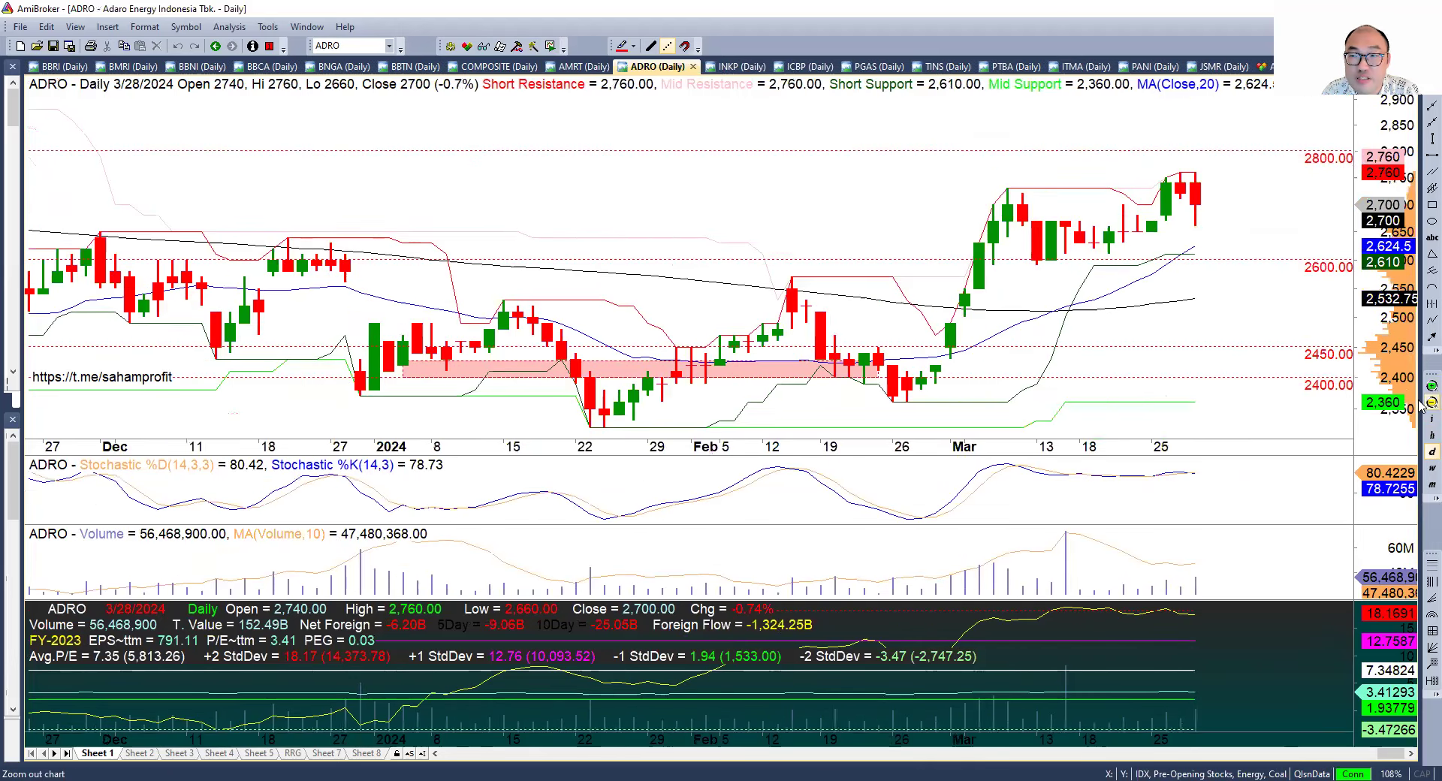
{"action": "left_click", "coordinate": [1421, 404]}
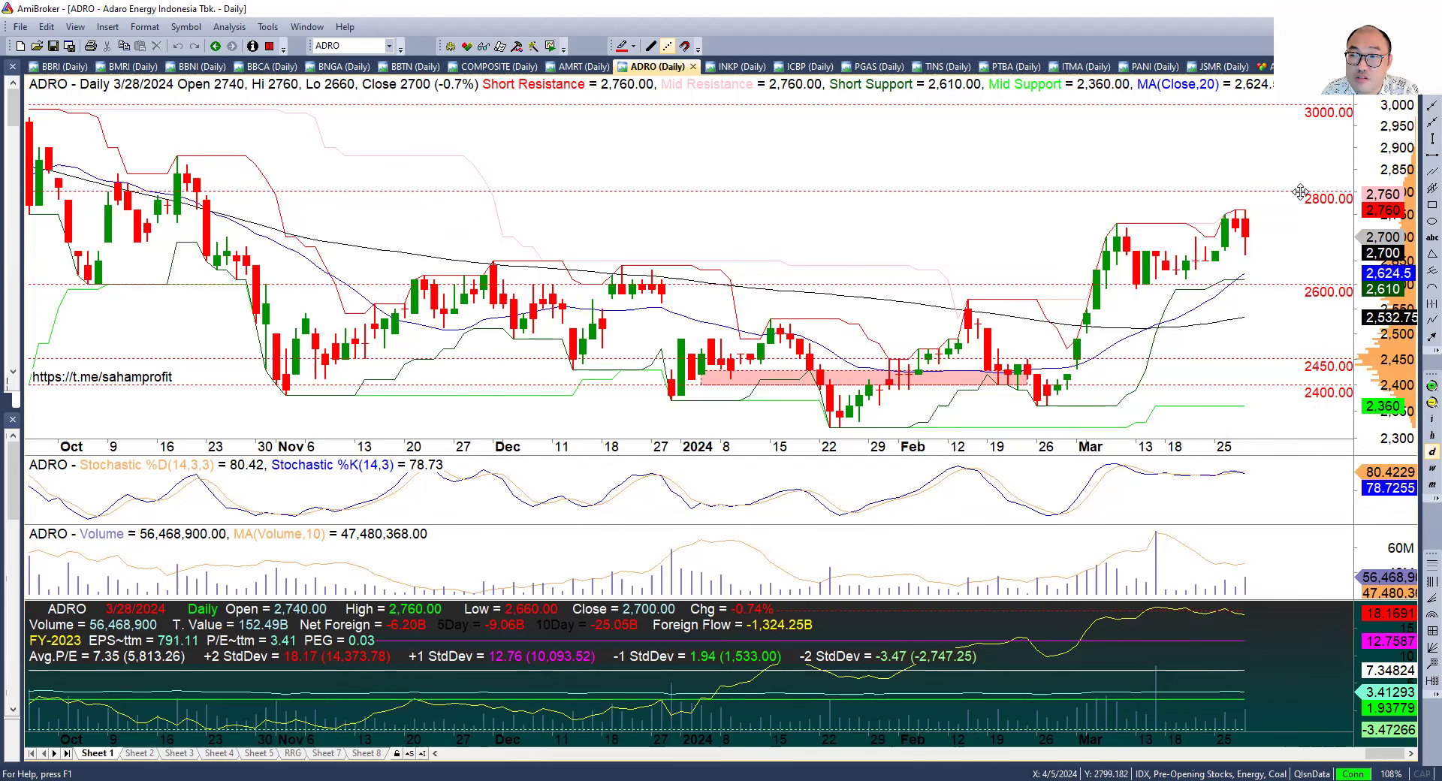
{"action": "left_click", "coordinate": [1422, 402]}
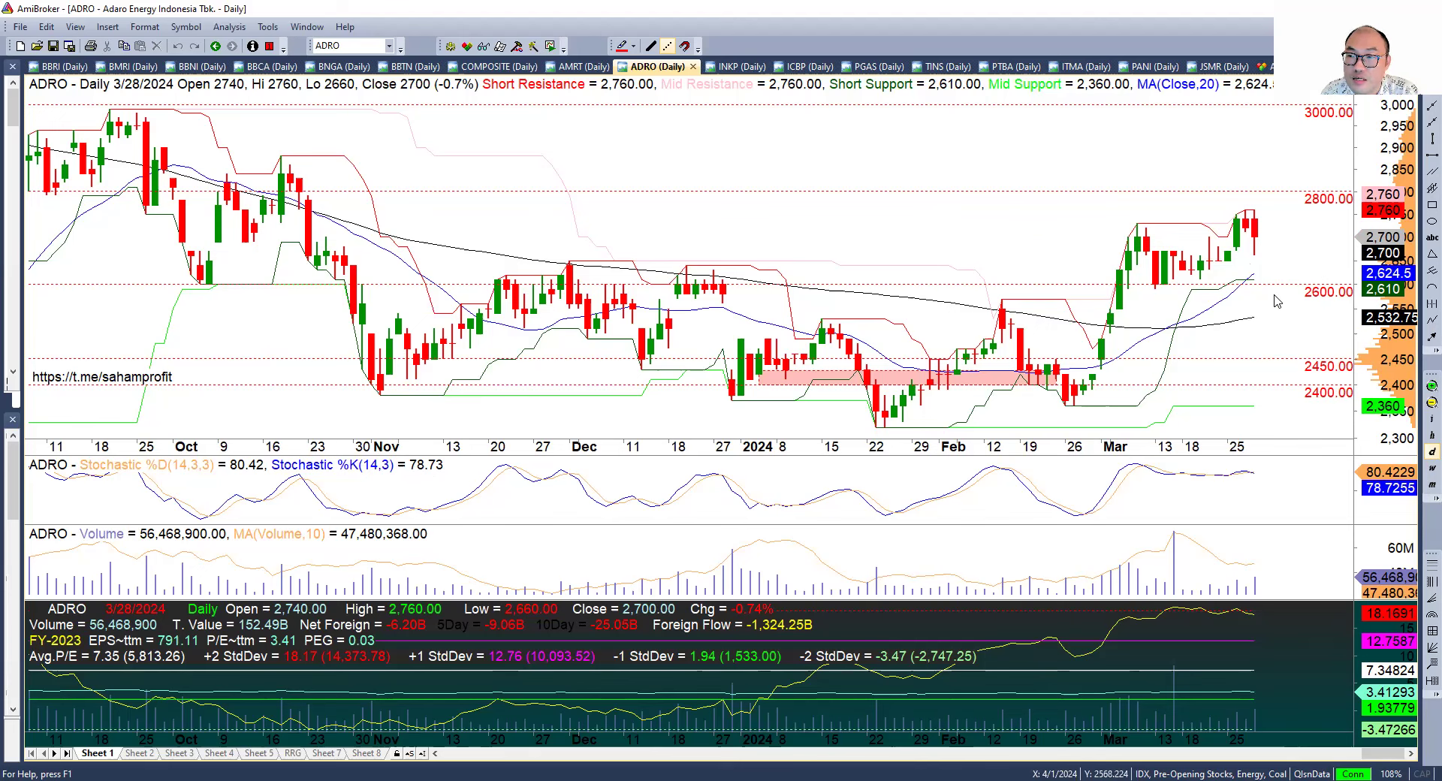
Examine ADRO's March 2024 candles against the 2800, 3000 and 3200 resistance levels.
{"action": "mouse_move", "coordinate": [1289, 279]}
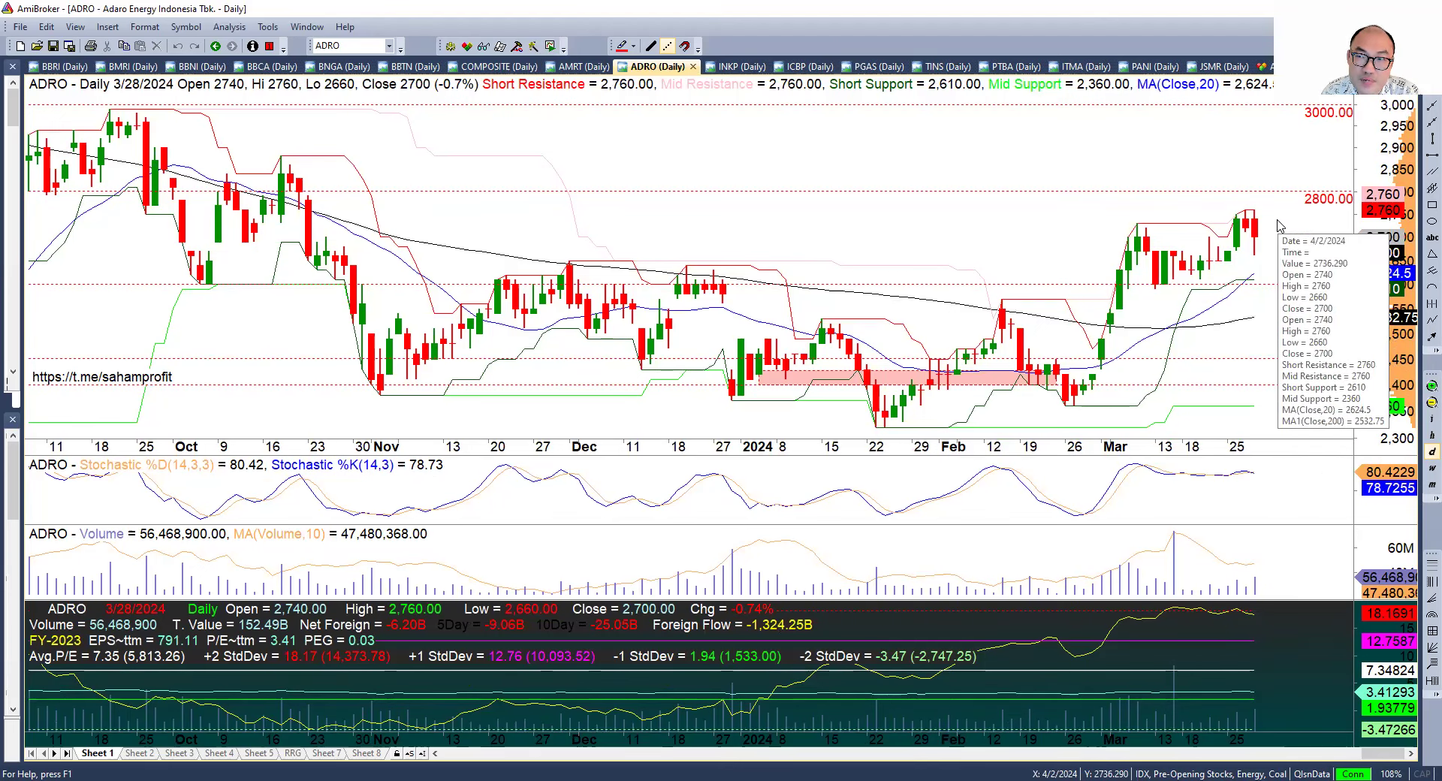
{"action": "left_click_drag", "start_coordinate": [1406, 187], "coordinate": [1404, 248]}
{"action": "mouse_move", "coordinate": [1396, 153]}
{"action": "left_mouse_down"}
{"action": "mouse_move", "coordinate": [1390, 242]}
{"action": "mouse_move", "coordinate": [1390, 146]}
{"action": "left_mouse_up"}
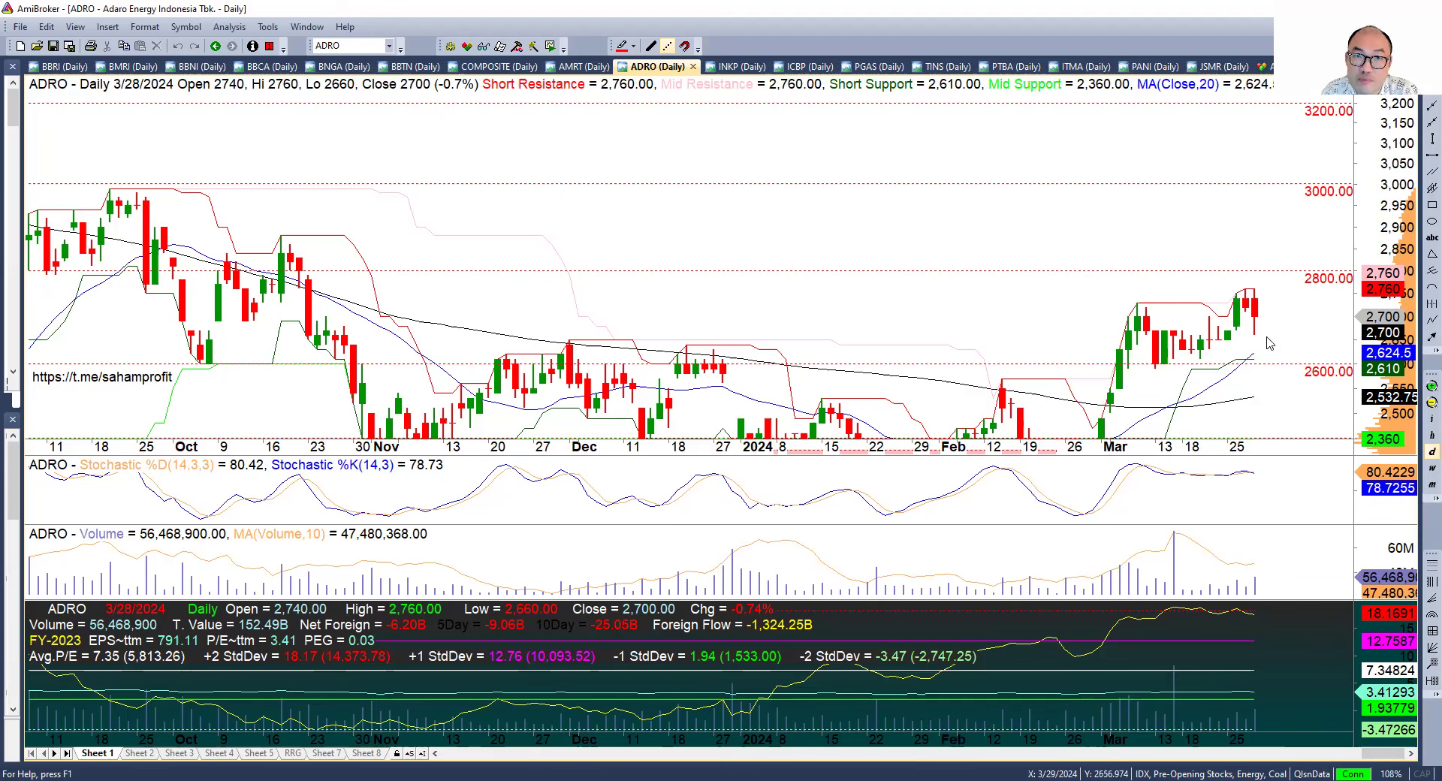
{"action": "mouse_move", "coordinate": [1269, 344]}
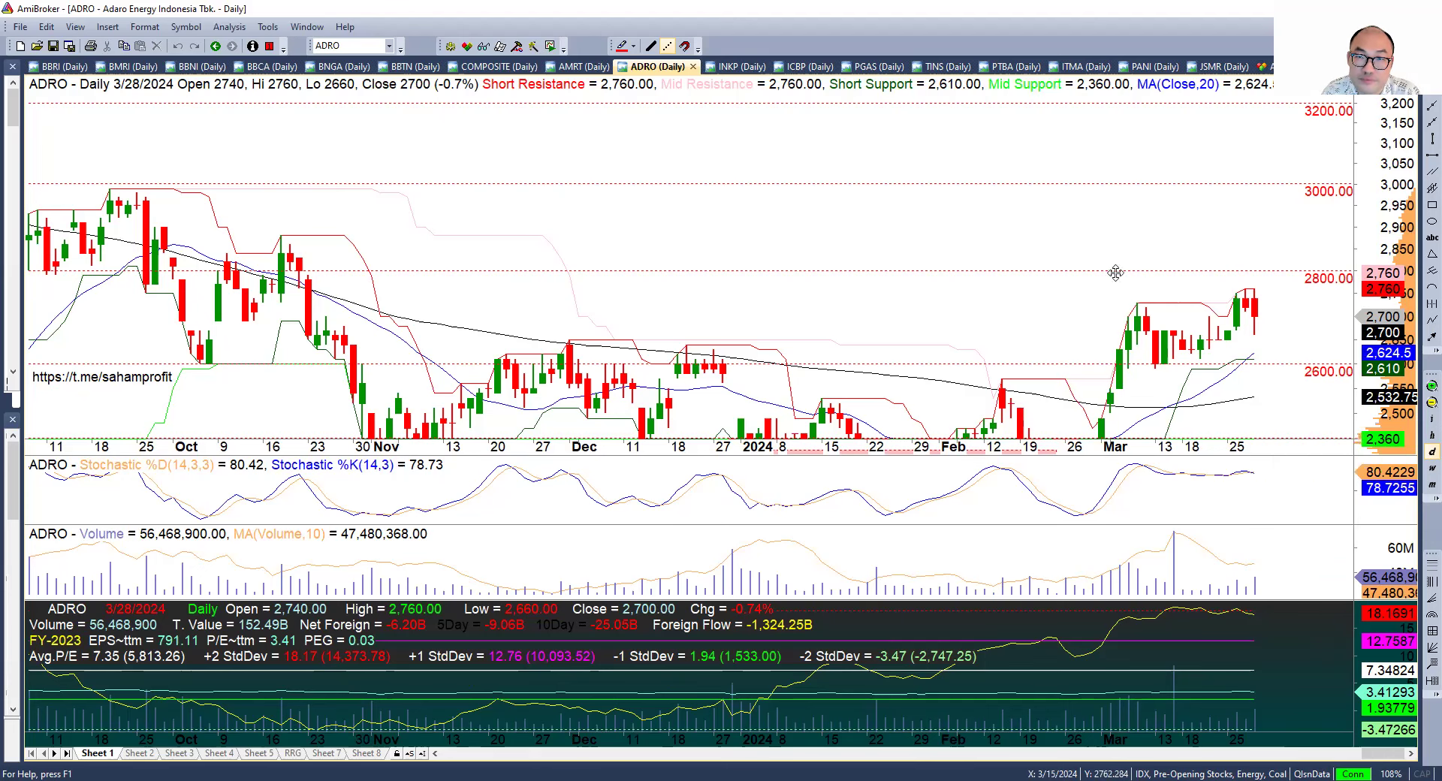
Open the INKP daily chart and examine its price action back to July 2023, including its recent support zones.
{"action": "left_click", "coordinate": [732, 66]}
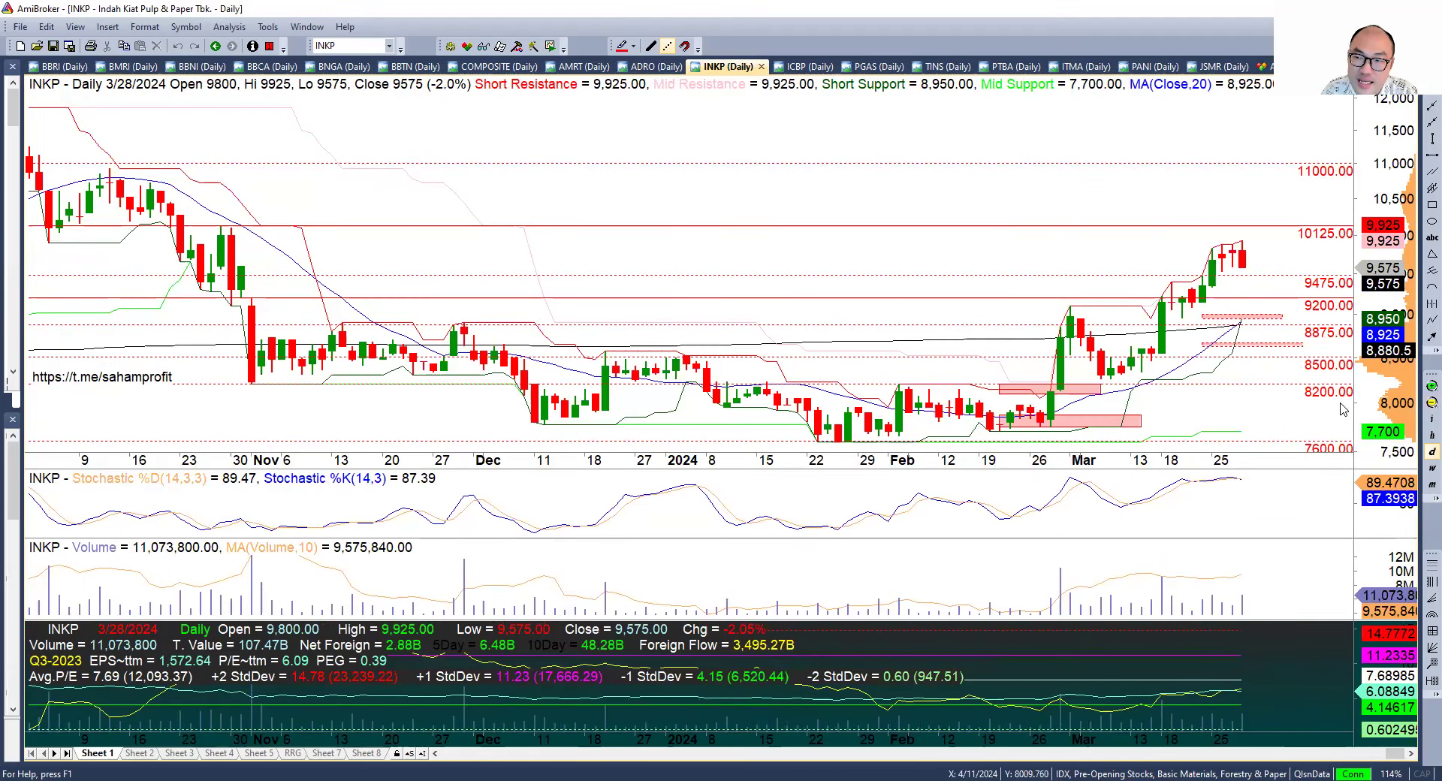
{"action": "left_click", "coordinate": [1432, 385]}
{"action": "left_click_drag", "start_coordinate": [1402, 364], "coordinate": [1401, 357]}
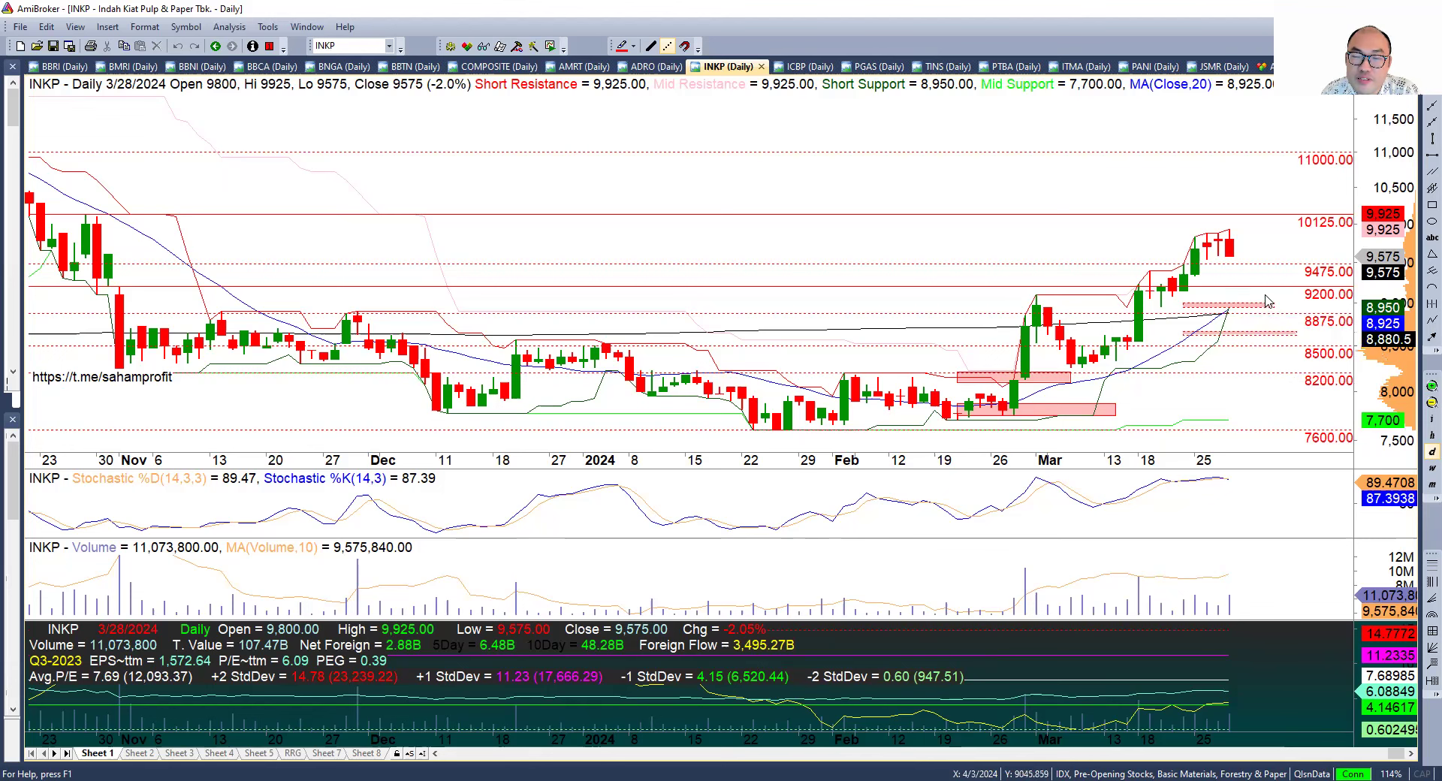
{"action": "mouse_move", "coordinate": [1256, 310]}
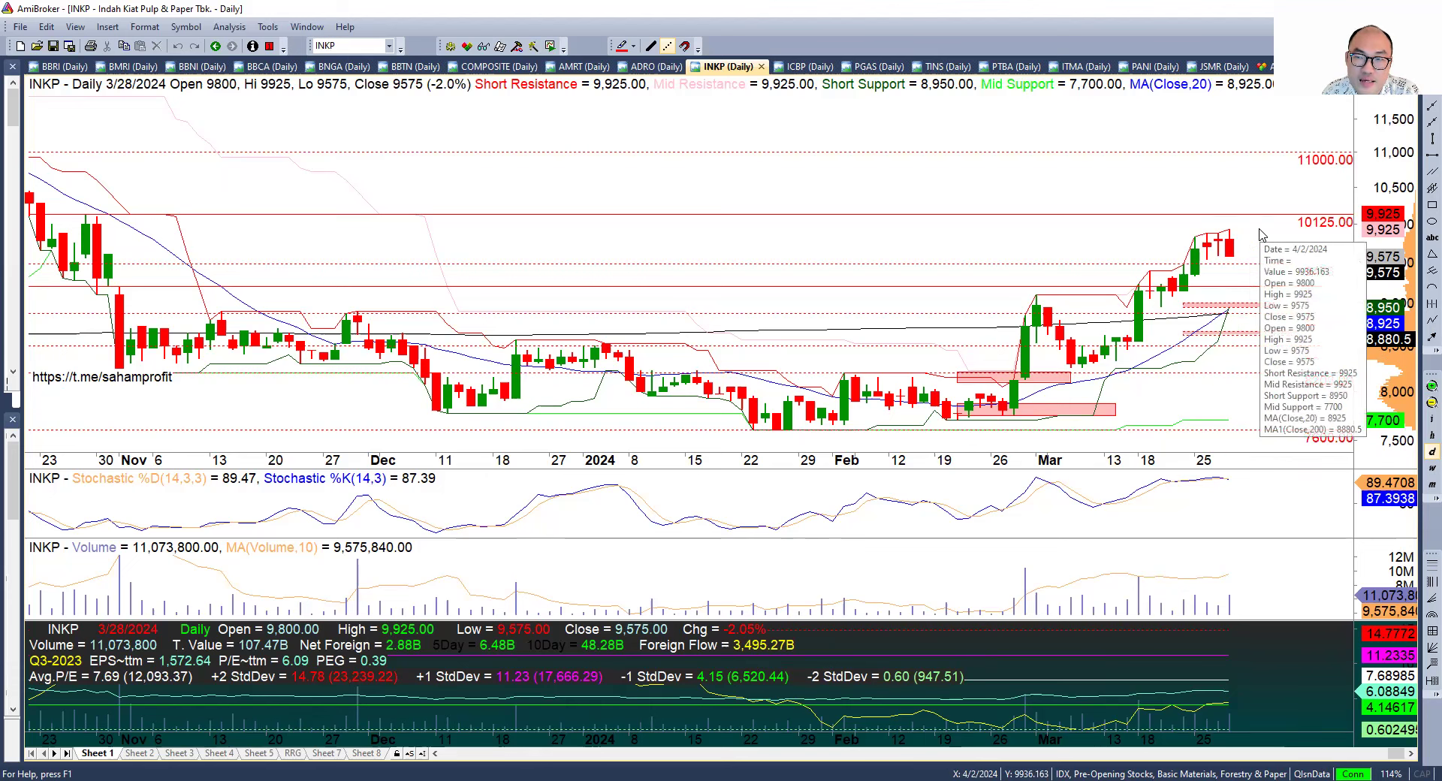
{"action": "scroll", "coordinate": [1295, 228], "scroll_direction": "down", "scroll_amount": 4}
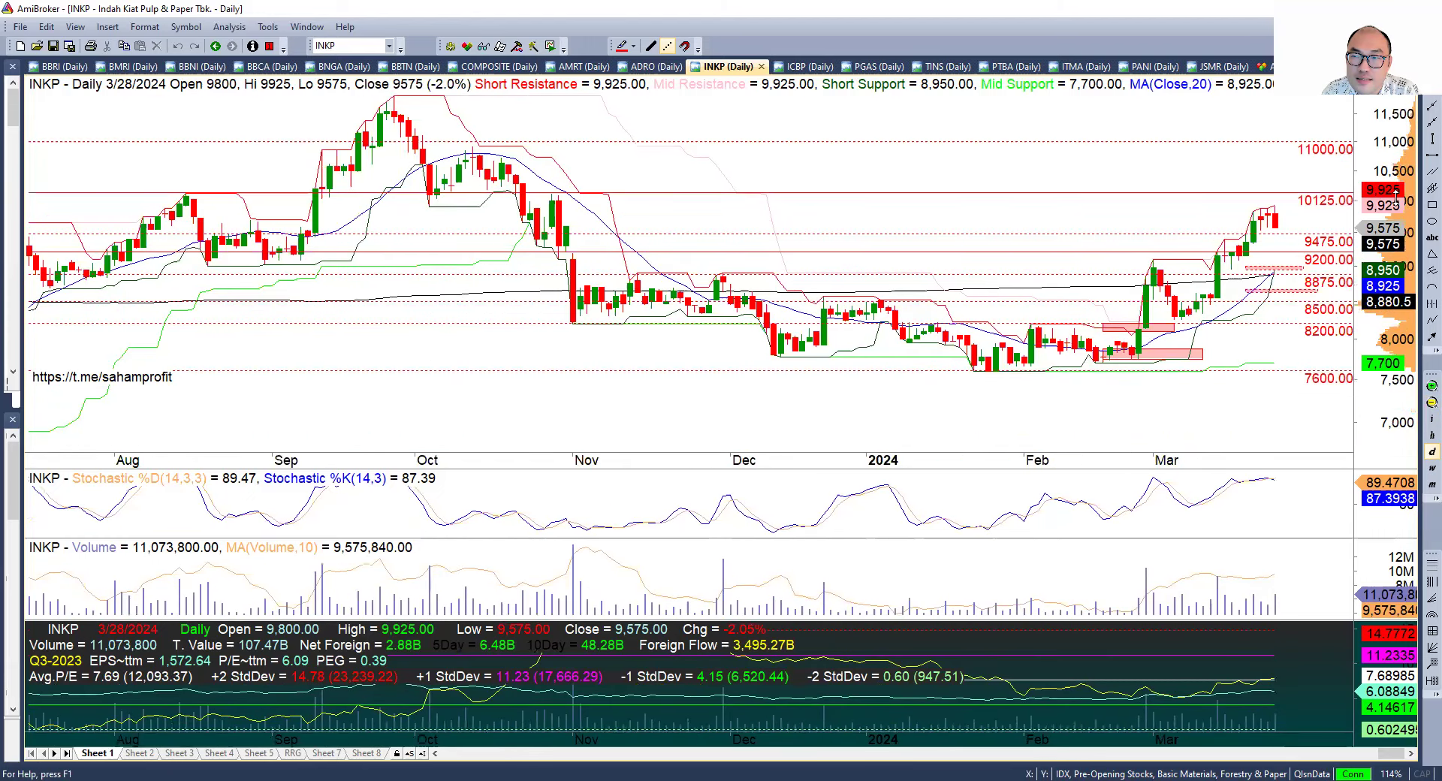
Add a horizontal resistance line at 11850 on INKP's September 2023 high.
{"action": "left_click_drag", "start_coordinate": [1399, 225], "coordinate": [1402, 288]}
{"action": "left_click_drag", "start_coordinate": [546, 177], "coordinate": [533, 123]}
{"action": "left_click_drag", "start_coordinate": [420, 159], "coordinate": [394, 158]}
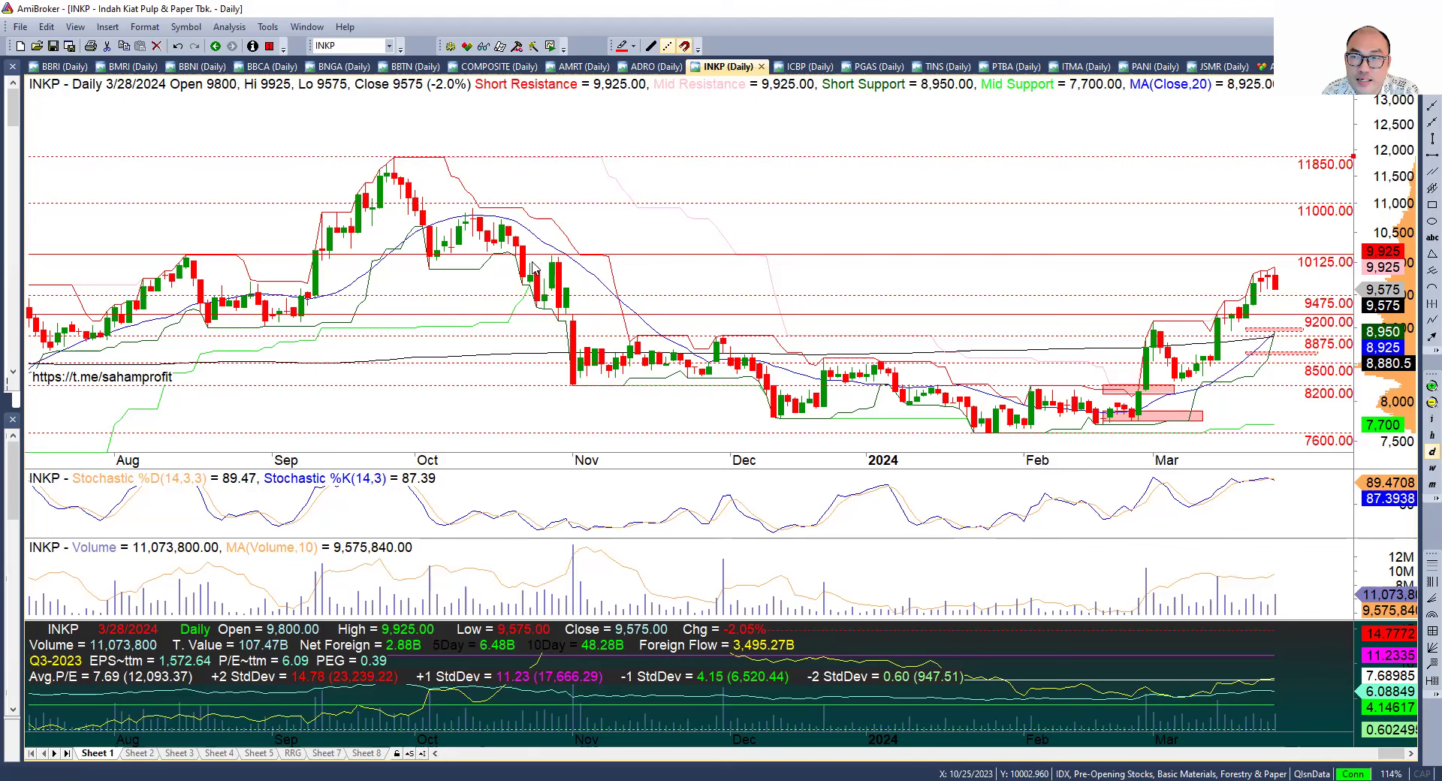
{"action": "mouse_move", "coordinate": [438, 462]}
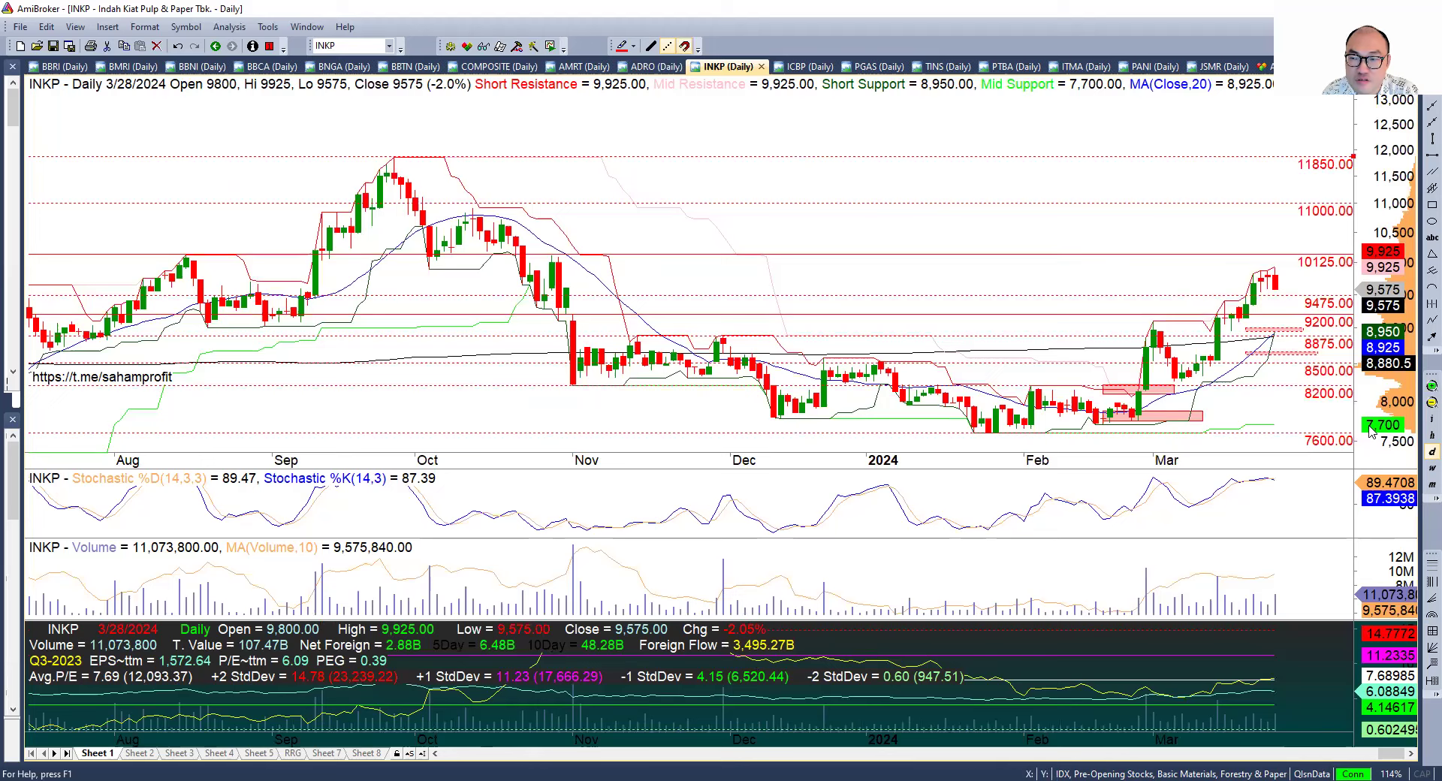
Show INKP's history back to March 2023 and sketch its June-to-October uptrend freehand in red, marking the July and September pullbacks.
{"action": "left_click", "coordinate": [1420, 405]}
{"action": "left_click", "coordinate": [1420, 405]}
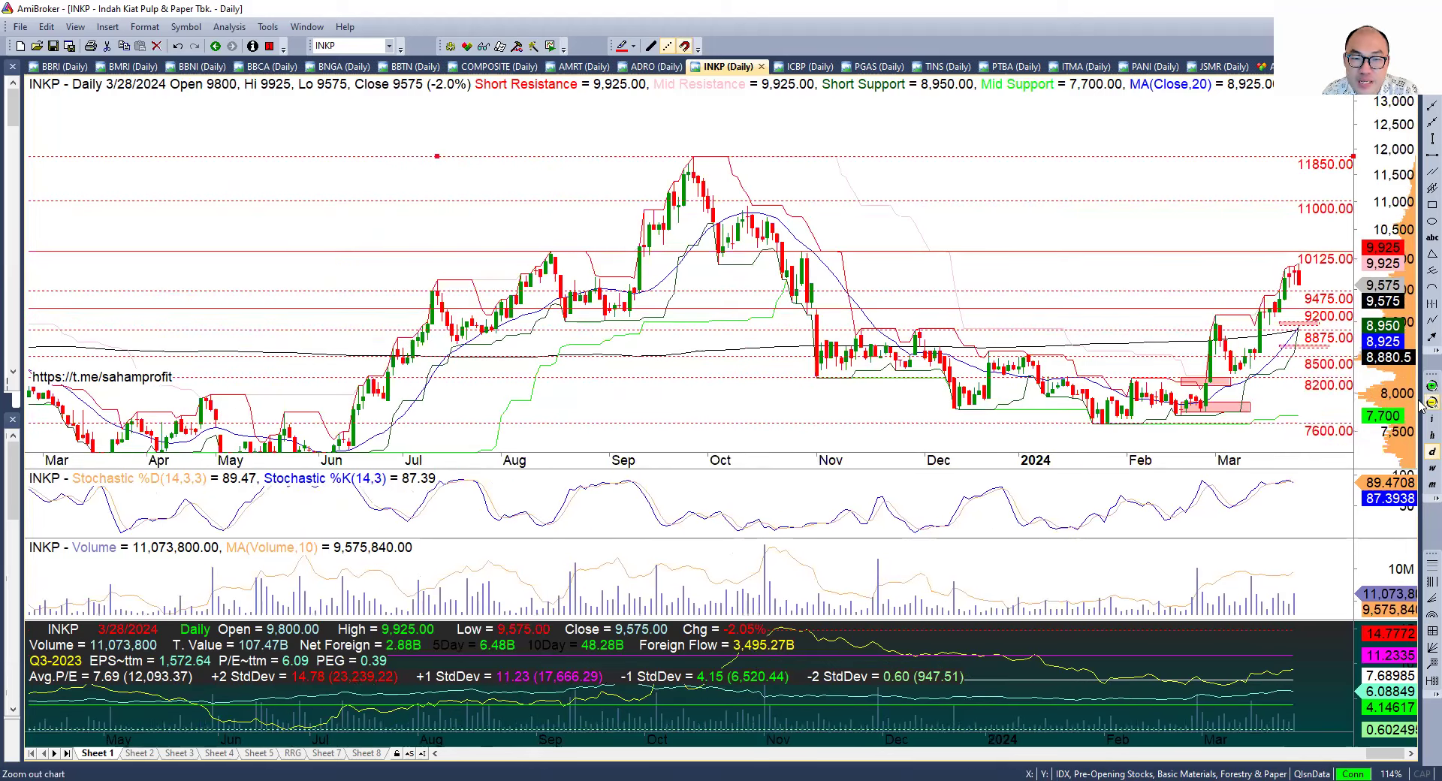
{"action": "left_click_drag", "start_coordinate": [1420, 380], "coordinate": [1409, 336]}
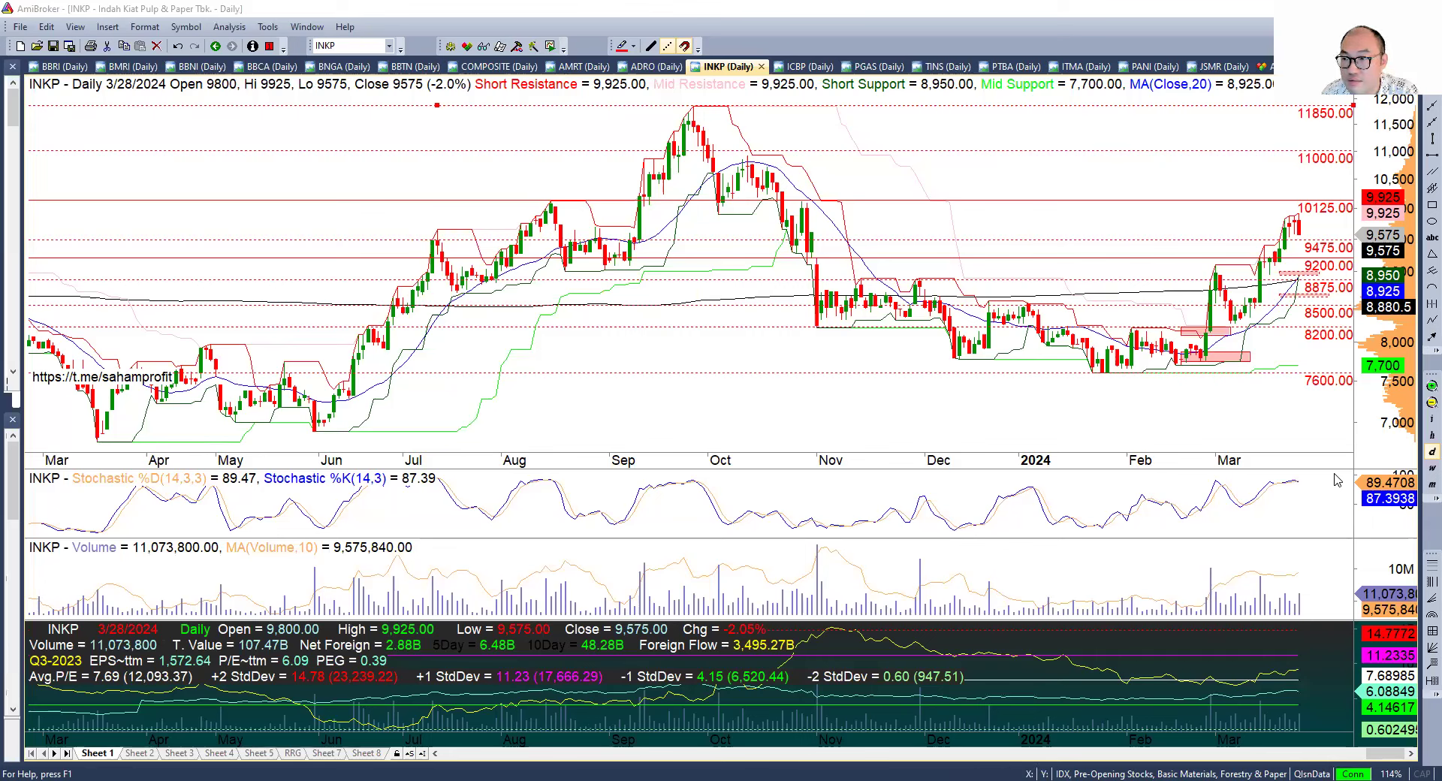
{"action": "mouse_move", "coordinate": [352, 413]}
{"action": "left_mouse_down"}
{"action": "mouse_move", "coordinate": [512, 267]}
{"action": "mouse_move", "coordinate": [637, 234]}
{"action": "mouse_move", "coordinate": [715, 191]}
{"action": "mouse_move", "coordinate": [726, 164]}
{"action": "left_mouse_up"}
{"action": "mouse_move", "coordinate": [518, 272]}
{"action": "left_mouse_down"}
{"action": "mouse_move", "coordinate": [479, 270]}
{"action": "mouse_move", "coordinate": [522, 299]}
{"action": "mouse_move", "coordinate": [466, 267]}
{"action": "left_mouse_up"}
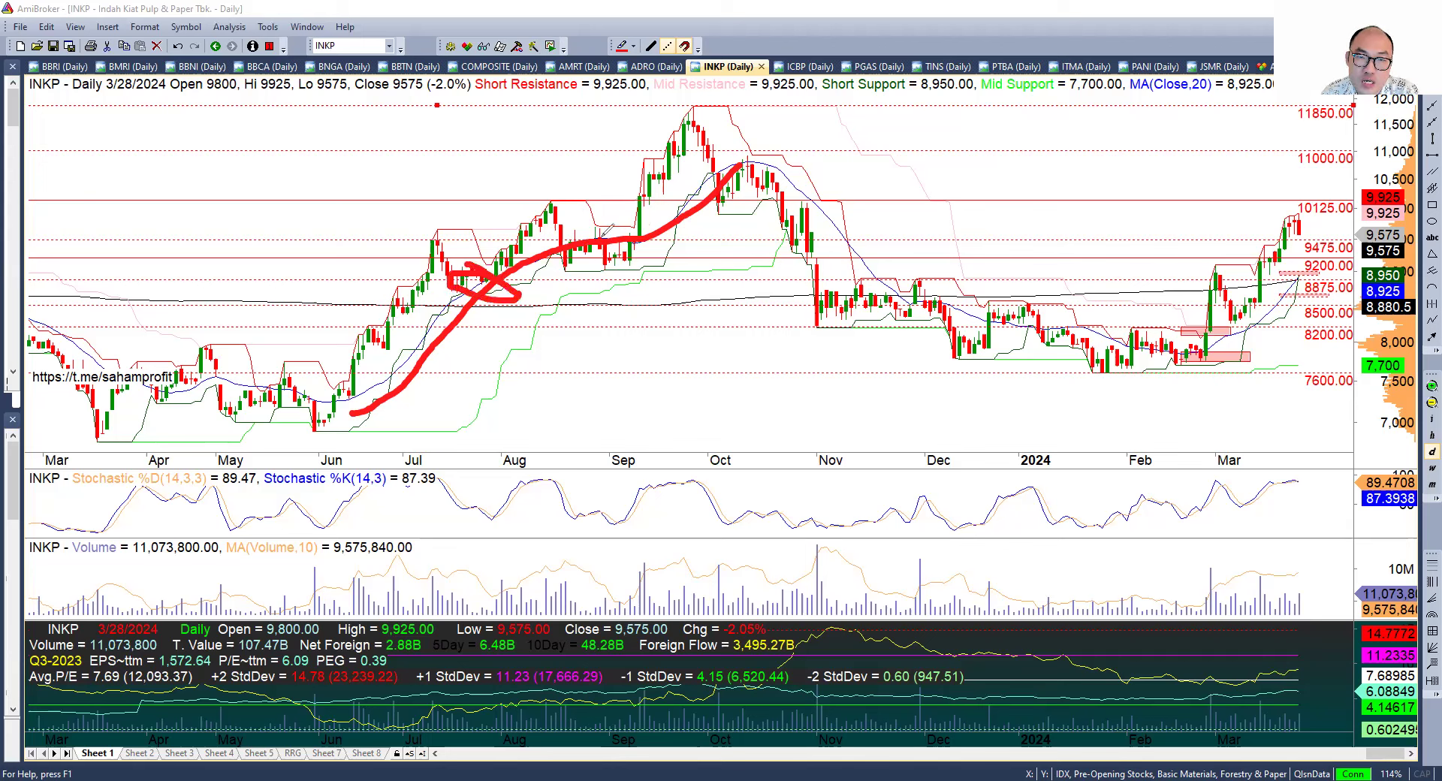
{"action": "mouse_move", "coordinate": [606, 234]}
{"action": "left_mouse_down"}
{"action": "mouse_move", "coordinate": [653, 242]}
{"action": "mouse_move", "coordinate": [685, 206]}
{"action": "mouse_move", "coordinate": [634, 226]}
{"action": "left_mouse_up"}
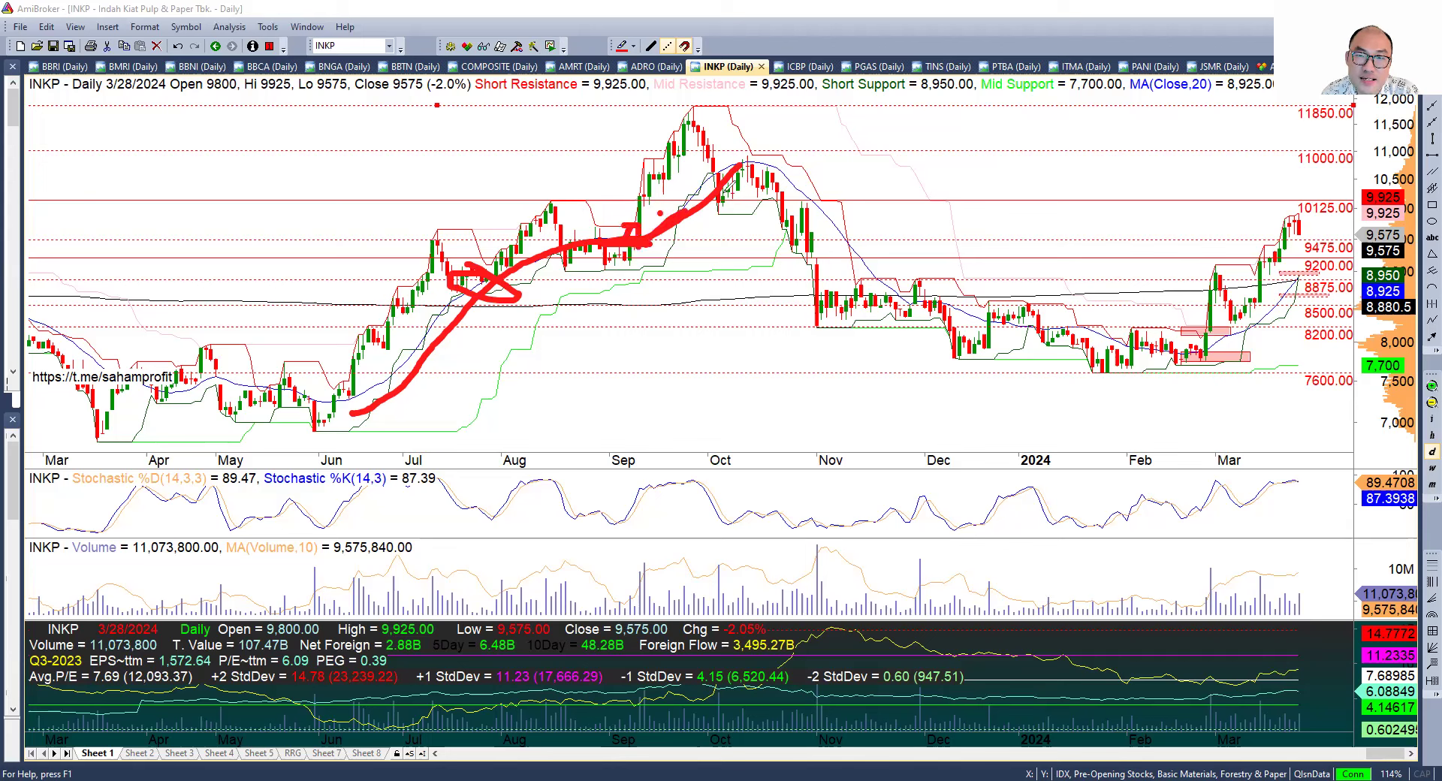
Sketch INKP's decline from October 2023 and its turn upward by March 2024 in red, and clear all freehand marks.
{"action": "left_click_drag", "start_coordinate": [748, 159], "coordinate": [813, 194]}
{"action": "left_click", "coordinate": [801, 176]}
{"action": "left_click_drag", "start_coordinate": [797, 199], "coordinate": [814, 198]}
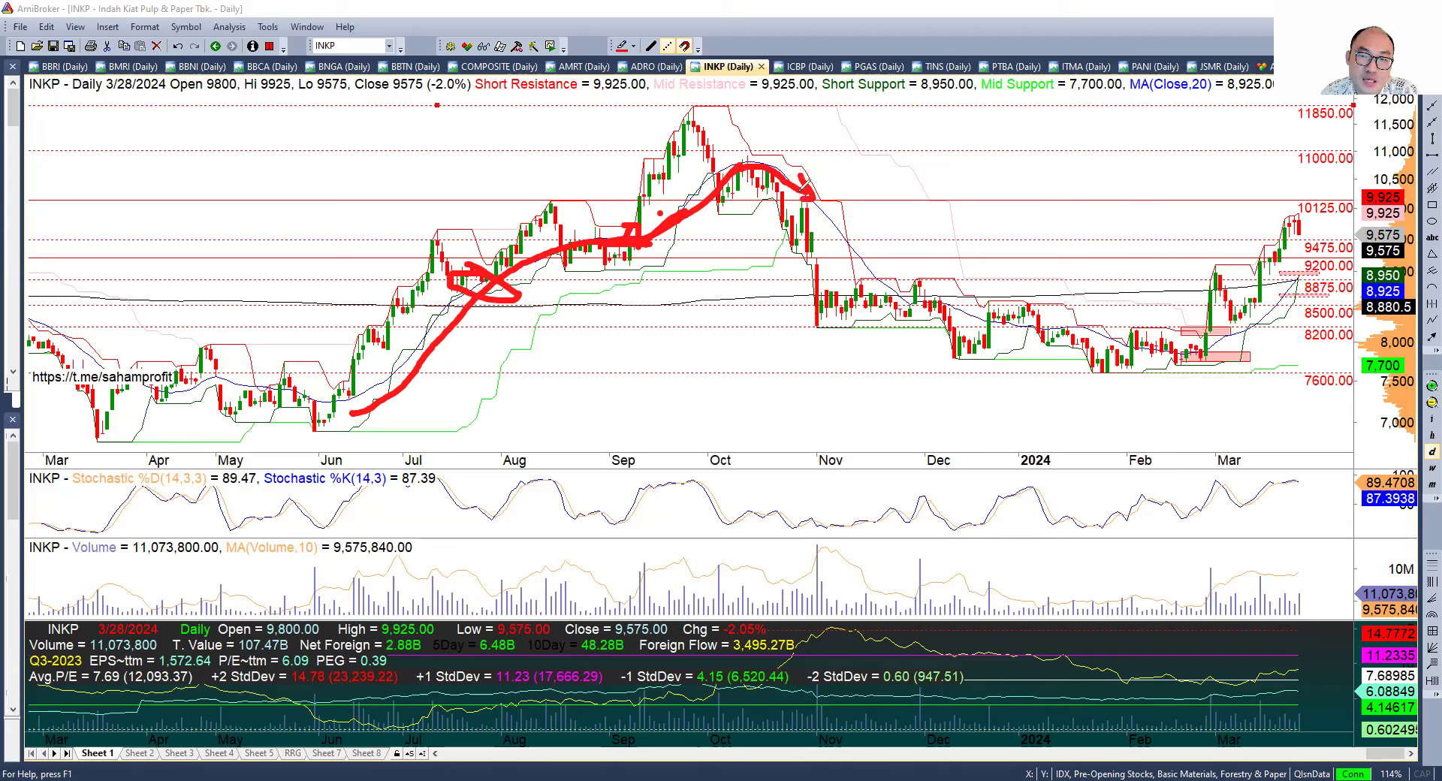
{"action": "mouse_move", "coordinate": [808, 181]}
{"action": "left_mouse_down"}
{"action": "mouse_move", "coordinate": [893, 258]}
{"action": "mouse_move", "coordinate": [1098, 333]}
{"action": "mouse_move", "coordinate": [1229, 355]}
{"action": "left_mouse_up"}
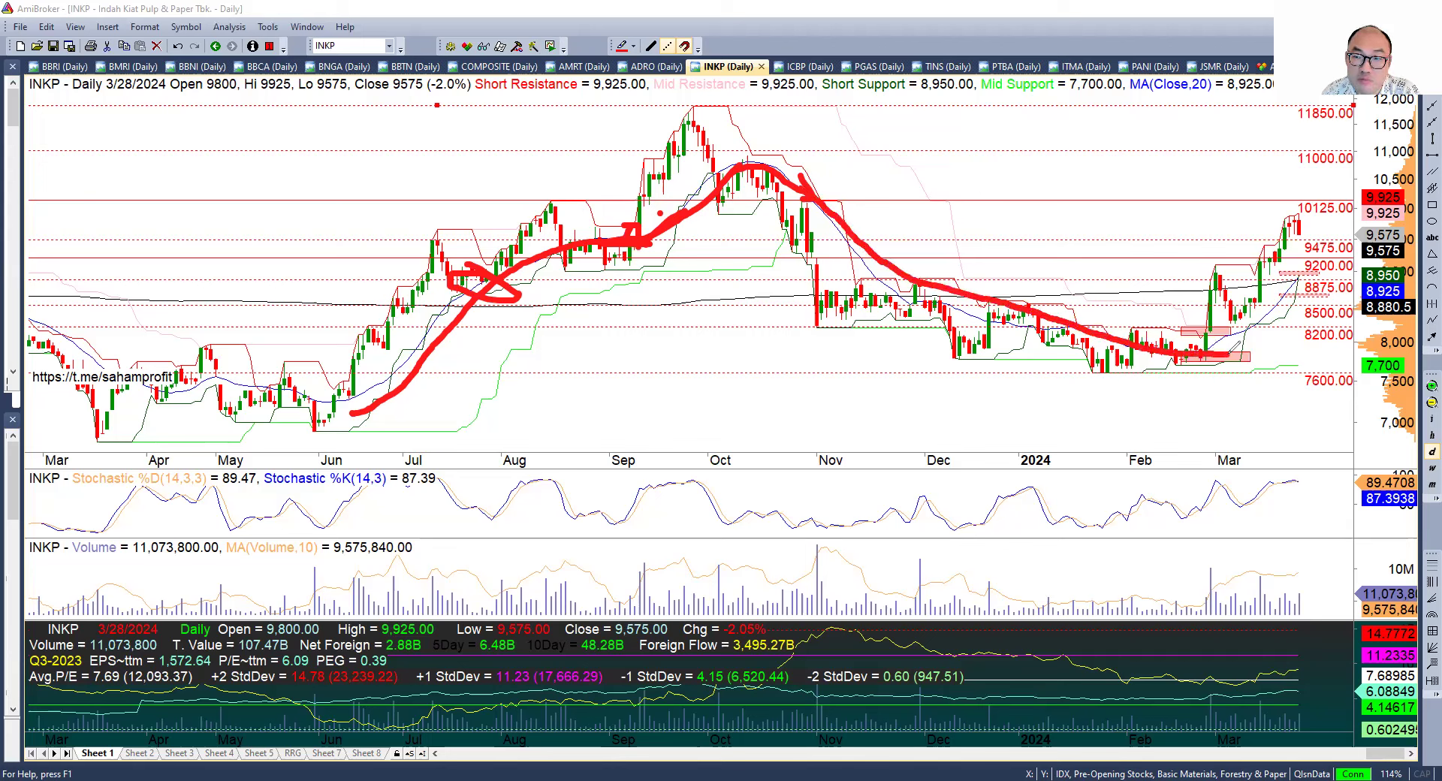
{"action": "left_click_drag", "start_coordinate": [1182, 347], "coordinate": [1235, 328]}
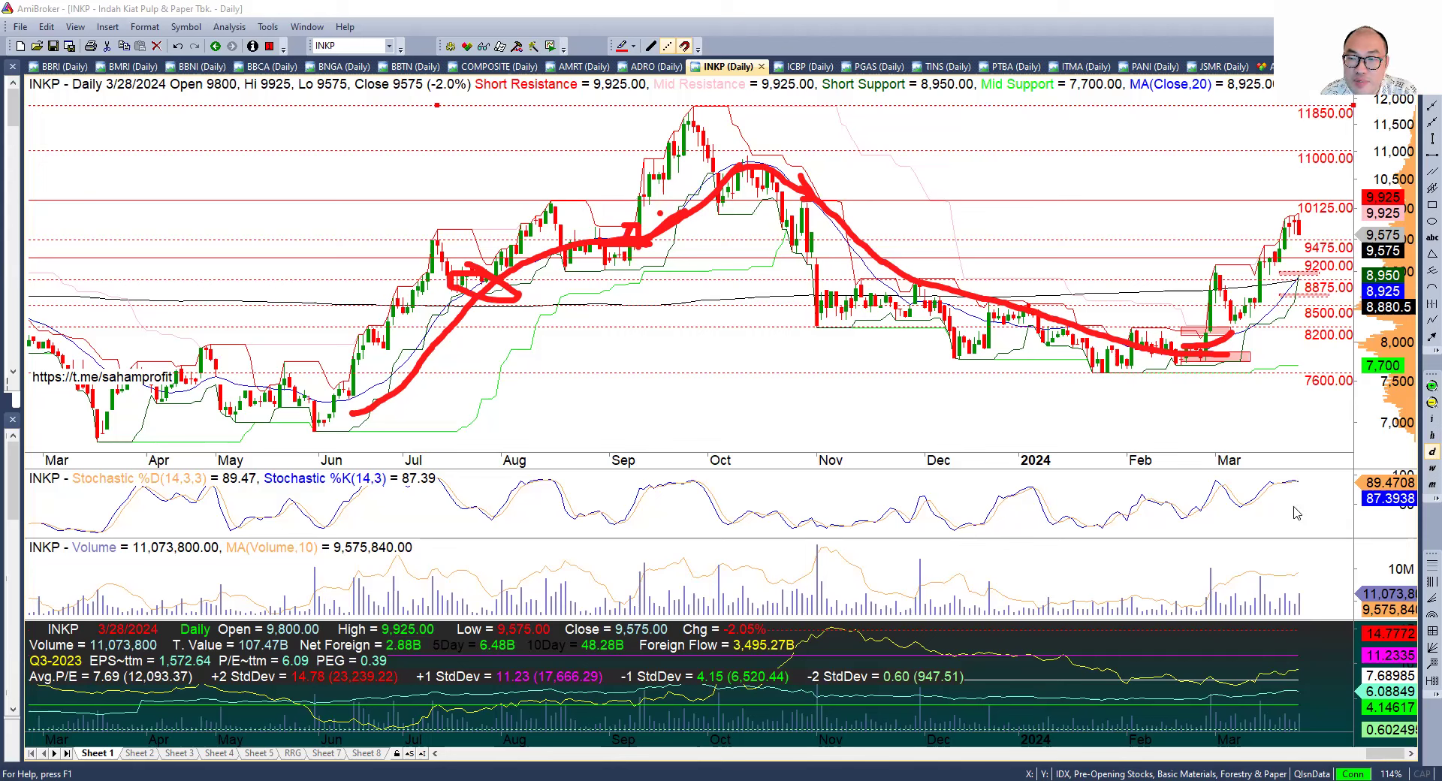
{"action": "key", "text": "Escape"}
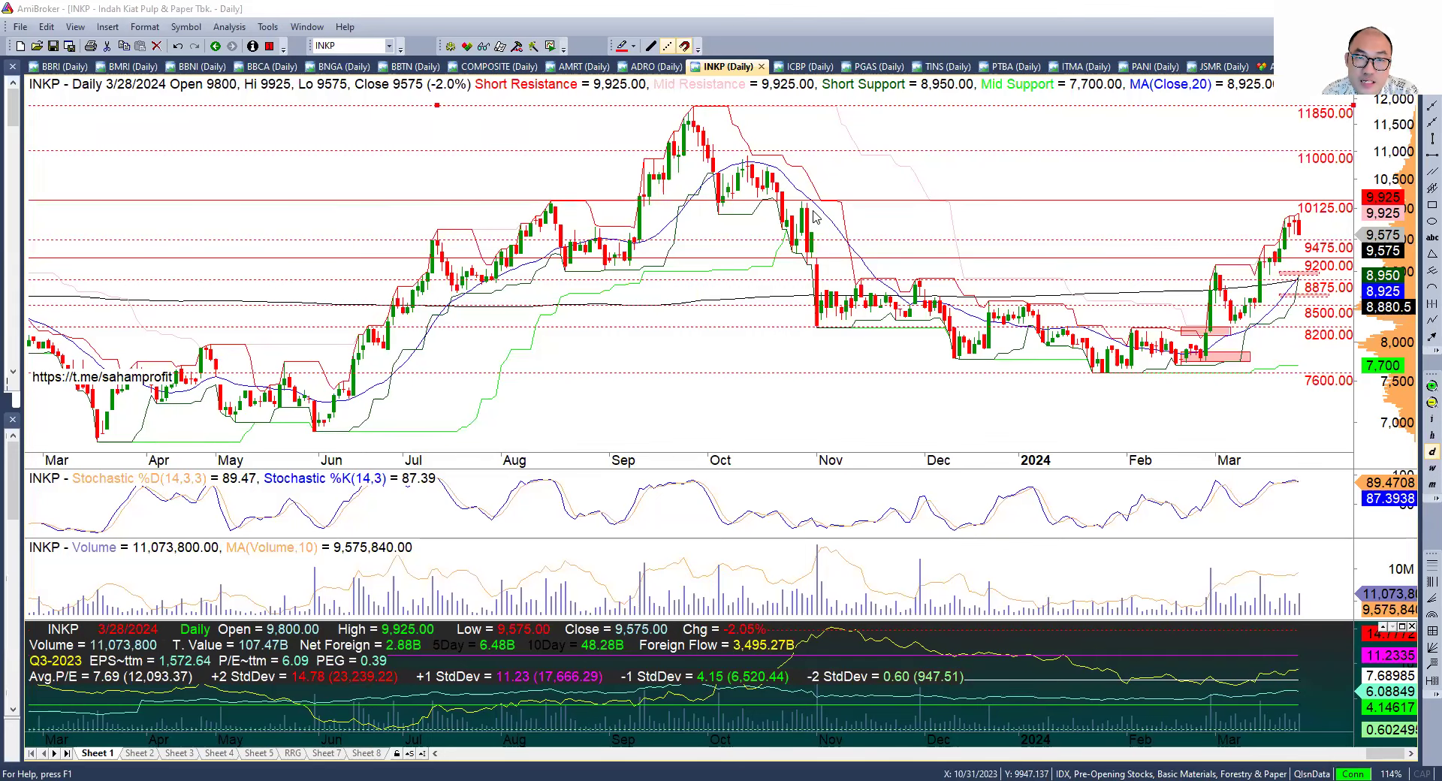
Examine INKP's daily candles from November 2023 to March 2024, around the 10125 resistance and the latest support zones.
{"action": "mouse_move", "coordinate": [842, 307]}
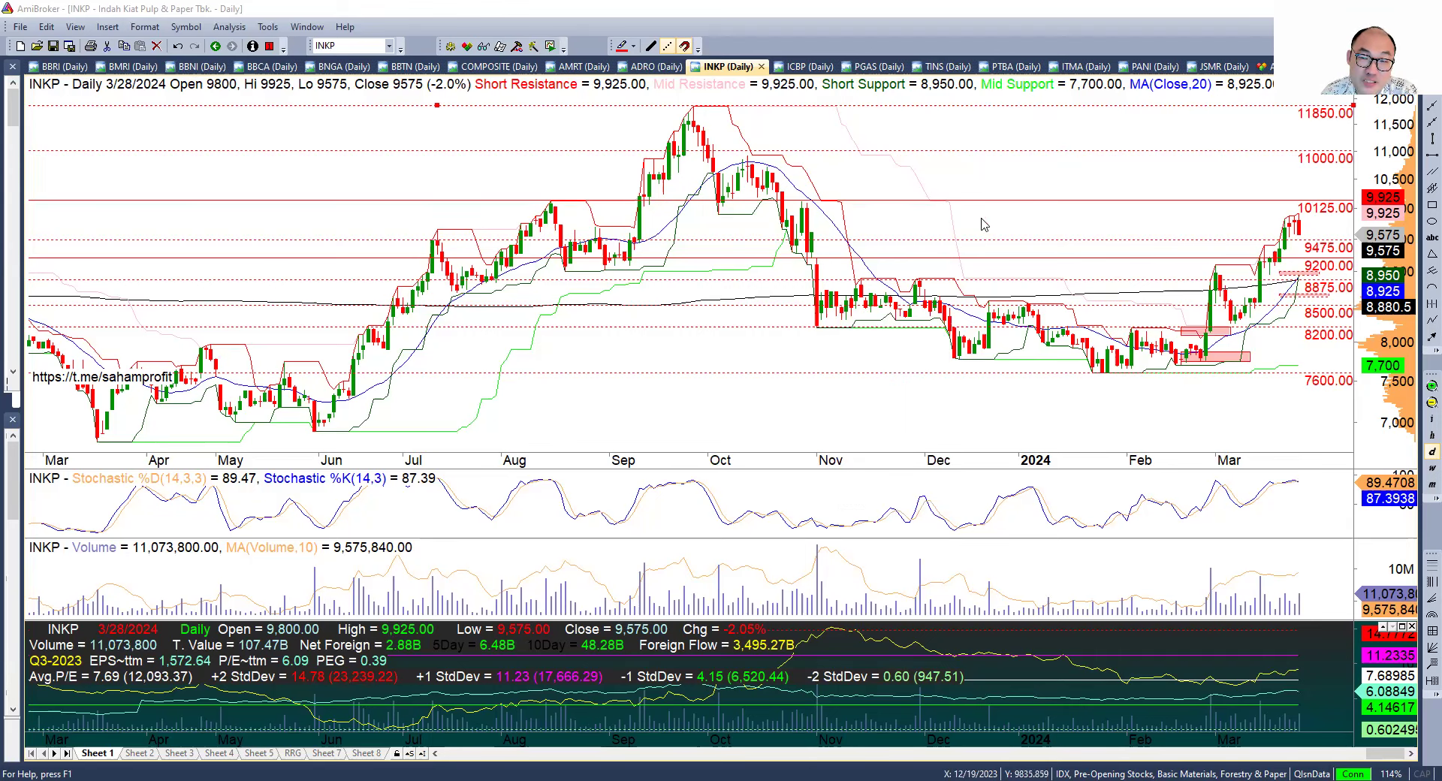
{"action": "left_click", "coordinate": [1427, 387]}
{"action": "left_click", "coordinate": [1427, 387]}
{"action": "left_click", "coordinate": [1427, 387]}
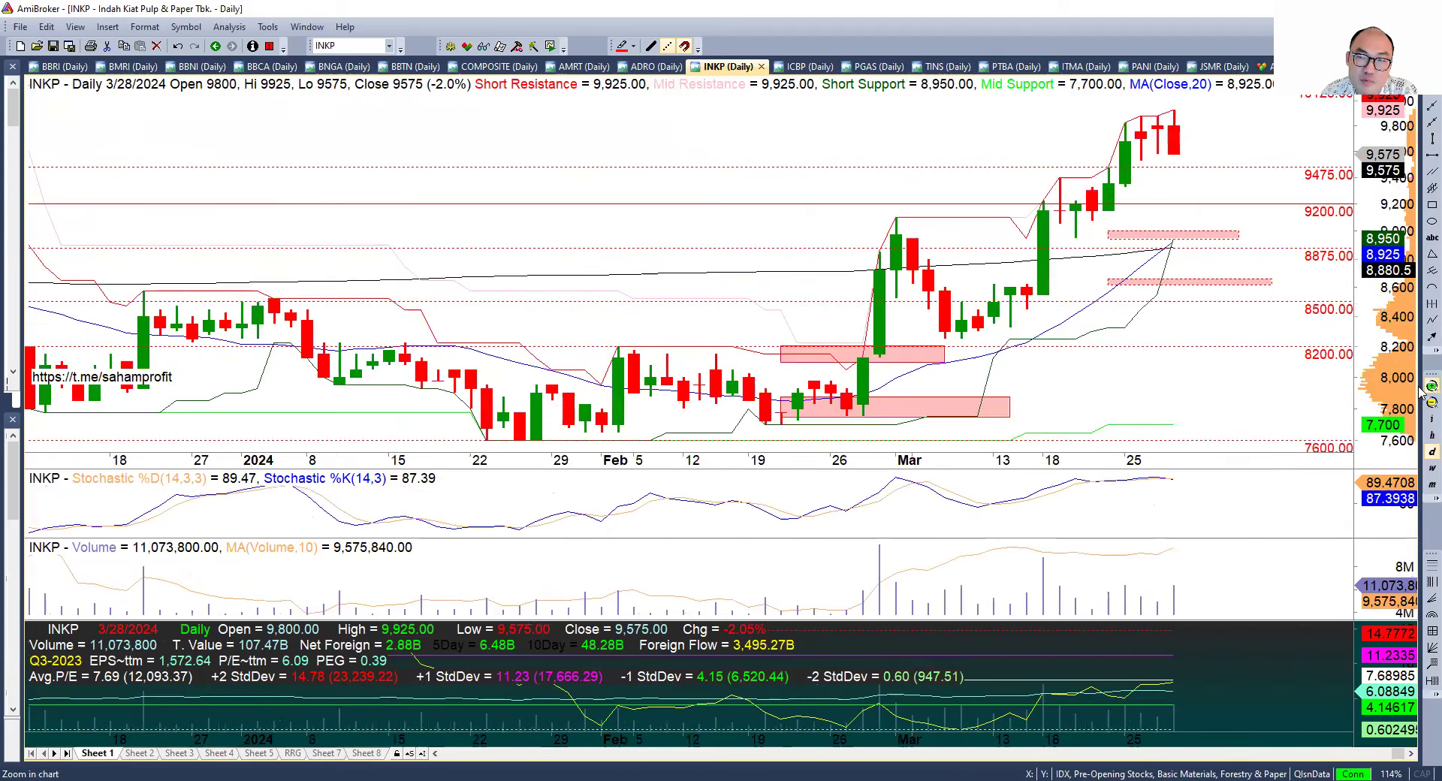
{"action": "left_click", "coordinate": [1431, 403]}
{"action": "left_click", "coordinate": [1432, 403]}
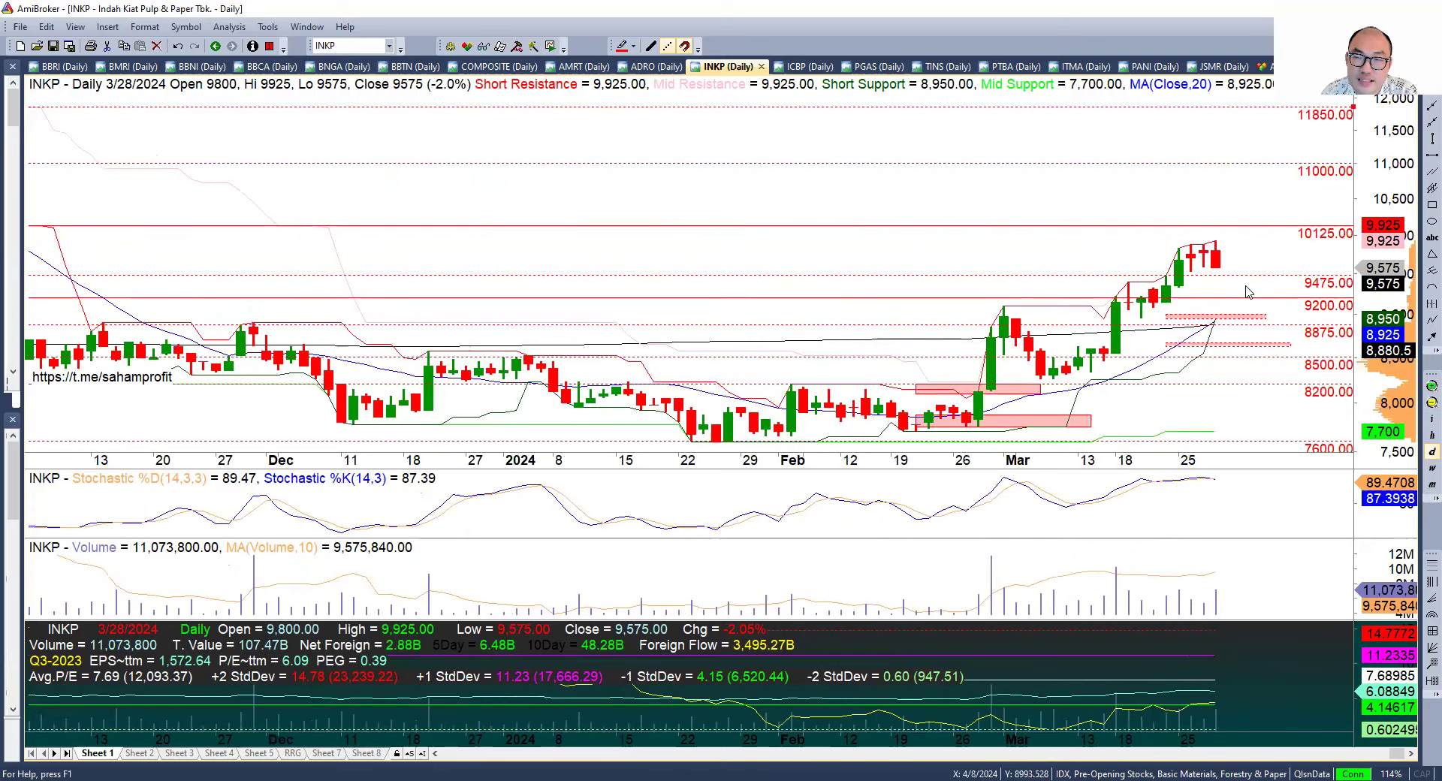
Open ICBP's daily chart and examine its candles from late September 2023 to March 2024, around the 11750 resistance and the moving averages.
{"action": "mouse_move", "coordinate": [1268, 308]}
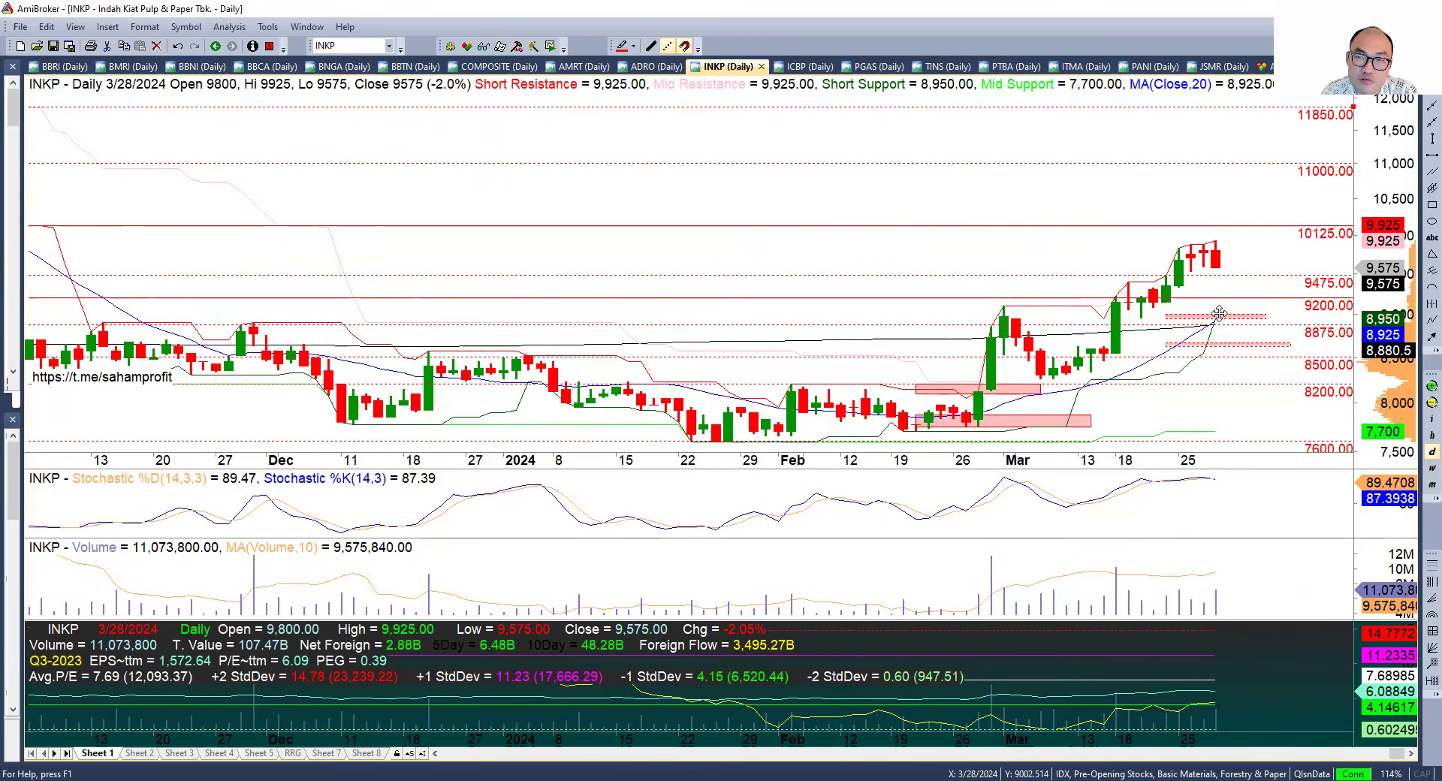
{"action": "mouse_move", "coordinate": [1253, 269]}
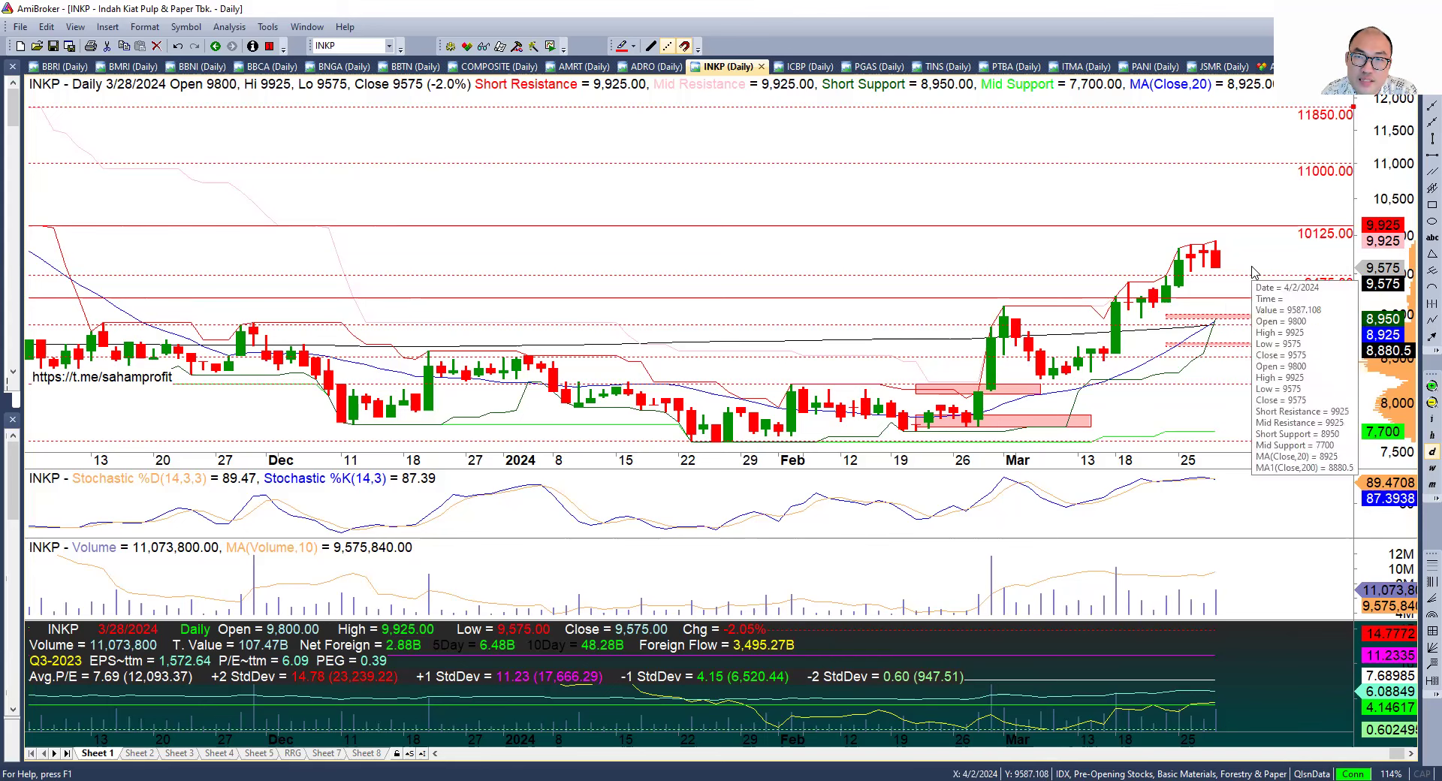
{"action": "left_click", "coordinate": [797, 68]}
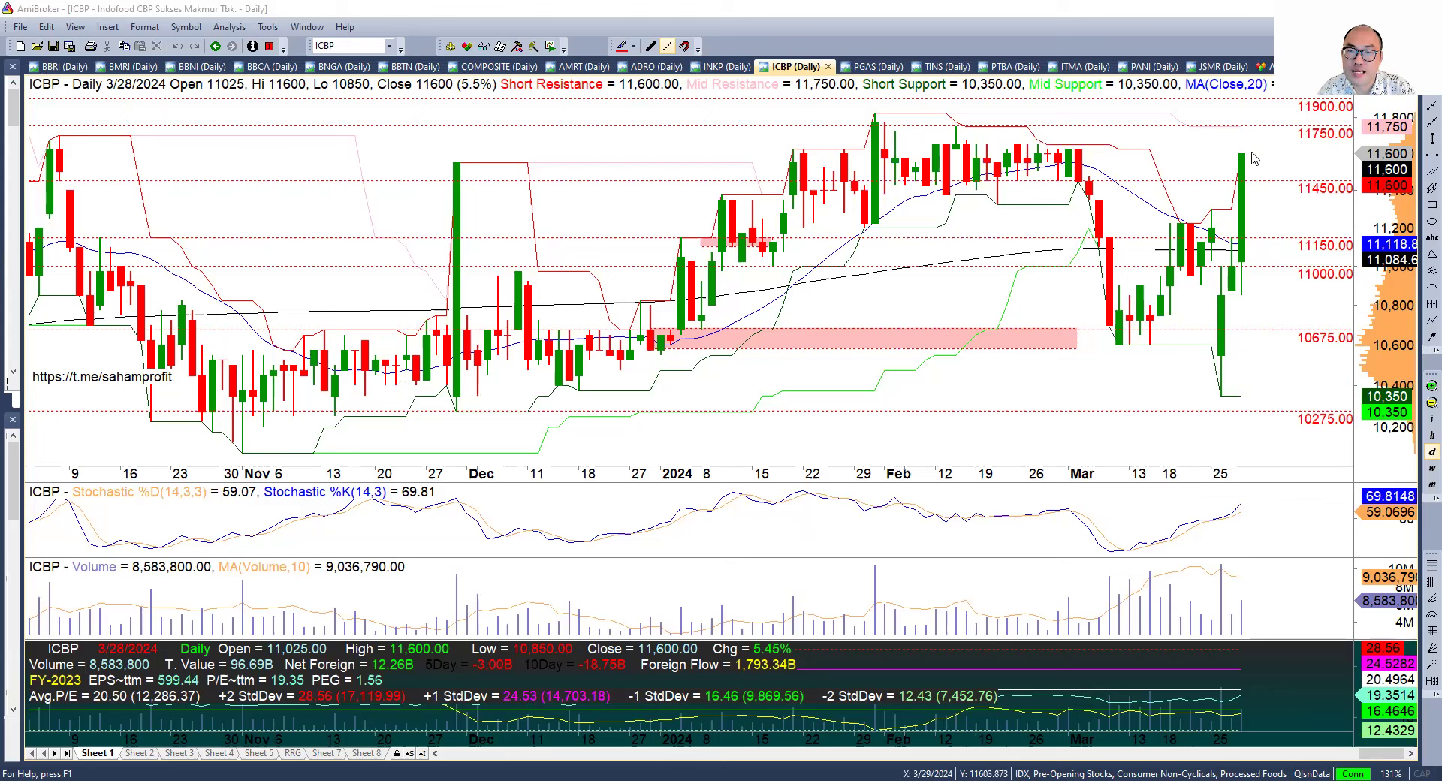
{"action": "mouse_move", "coordinate": [1028, 169]}
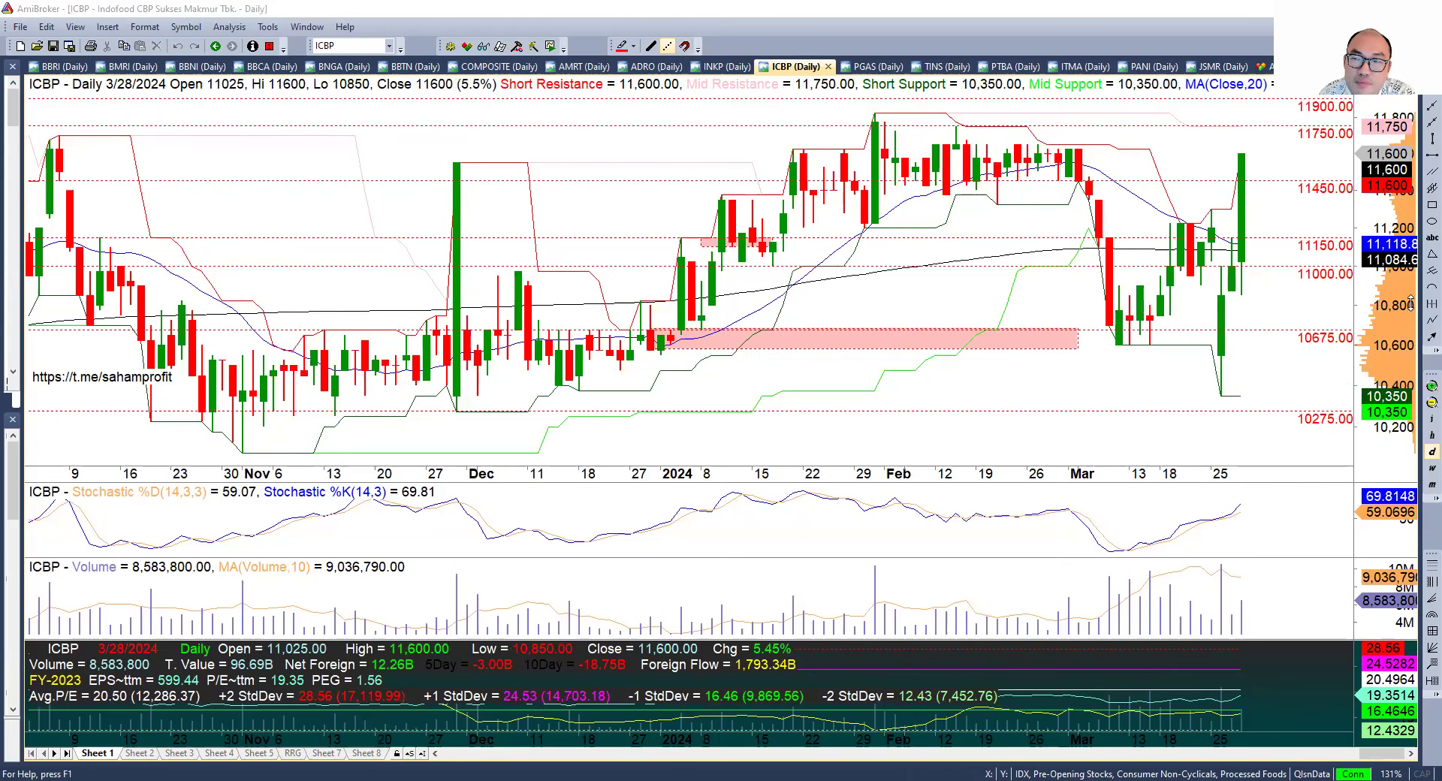
{"action": "left_click", "coordinate": [1421, 390]}
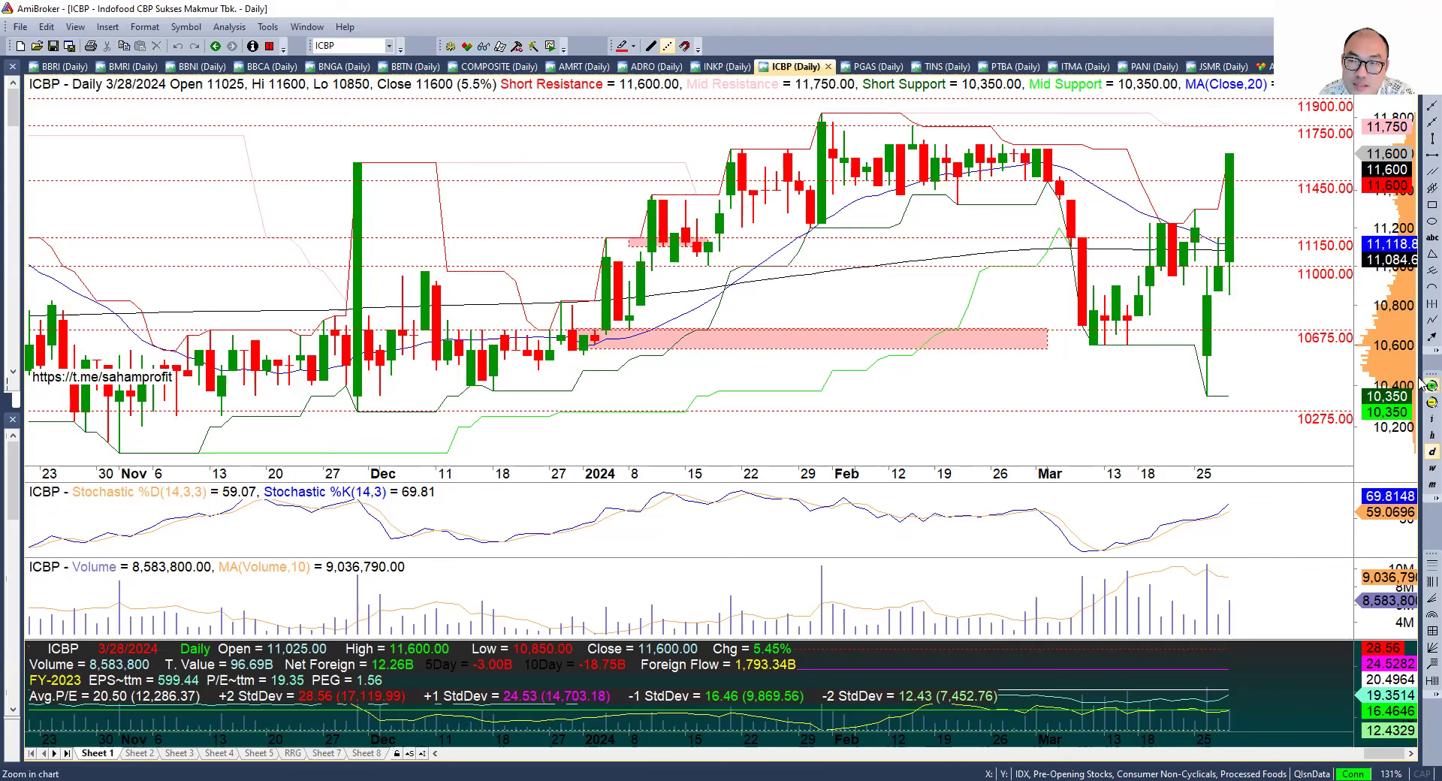
{"action": "left_click", "coordinate": [1421, 402]}
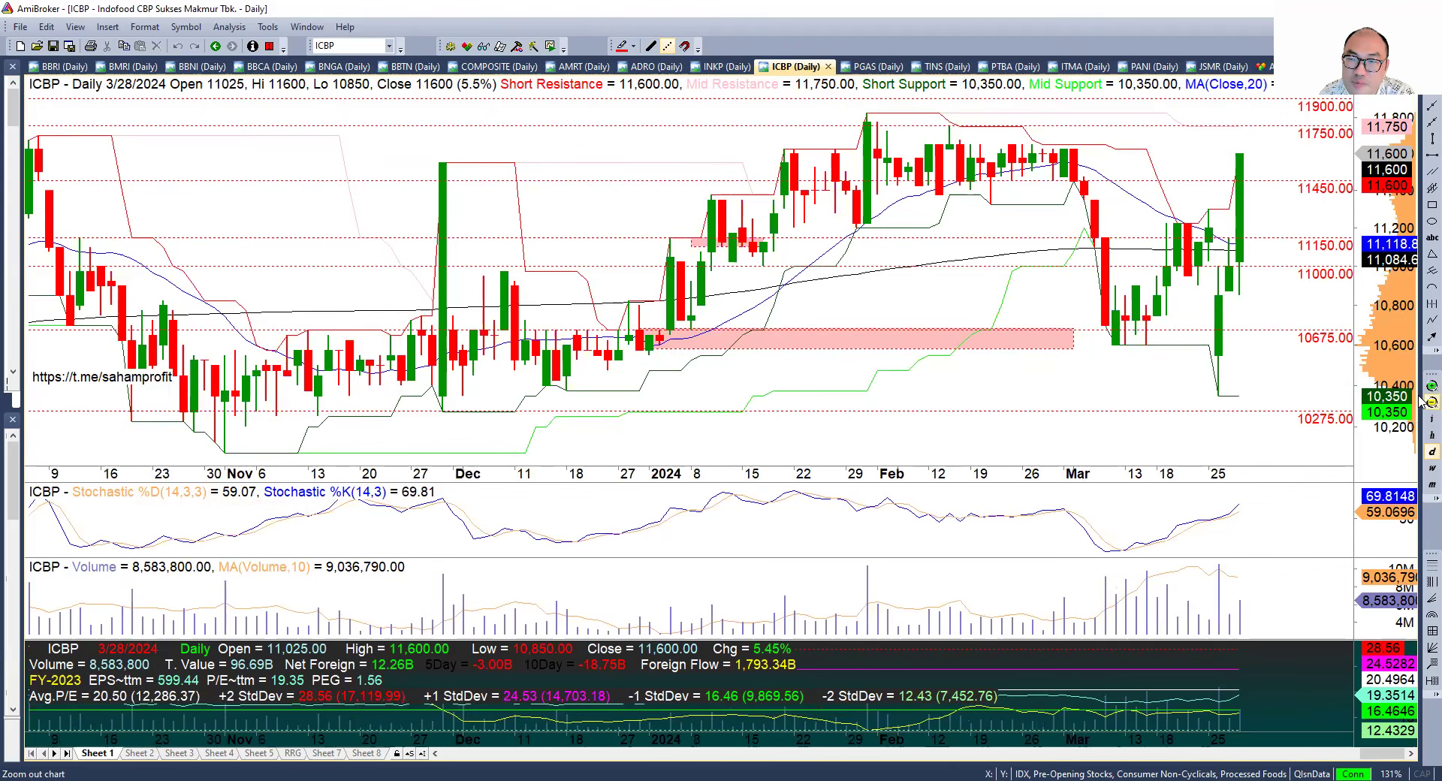
{"action": "left_click", "coordinate": [1421, 403]}
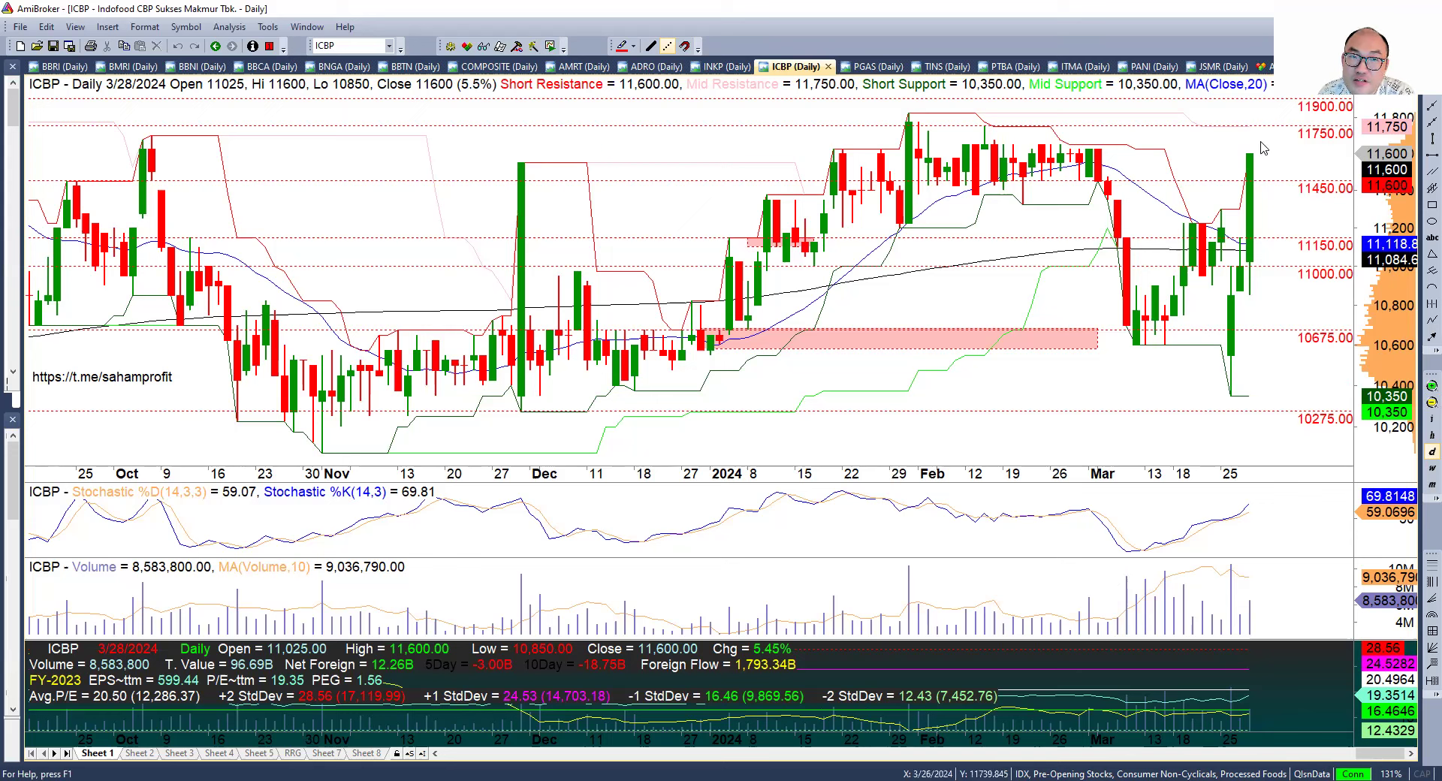
{"action": "mouse_move", "coordinate": [1250, 170]}
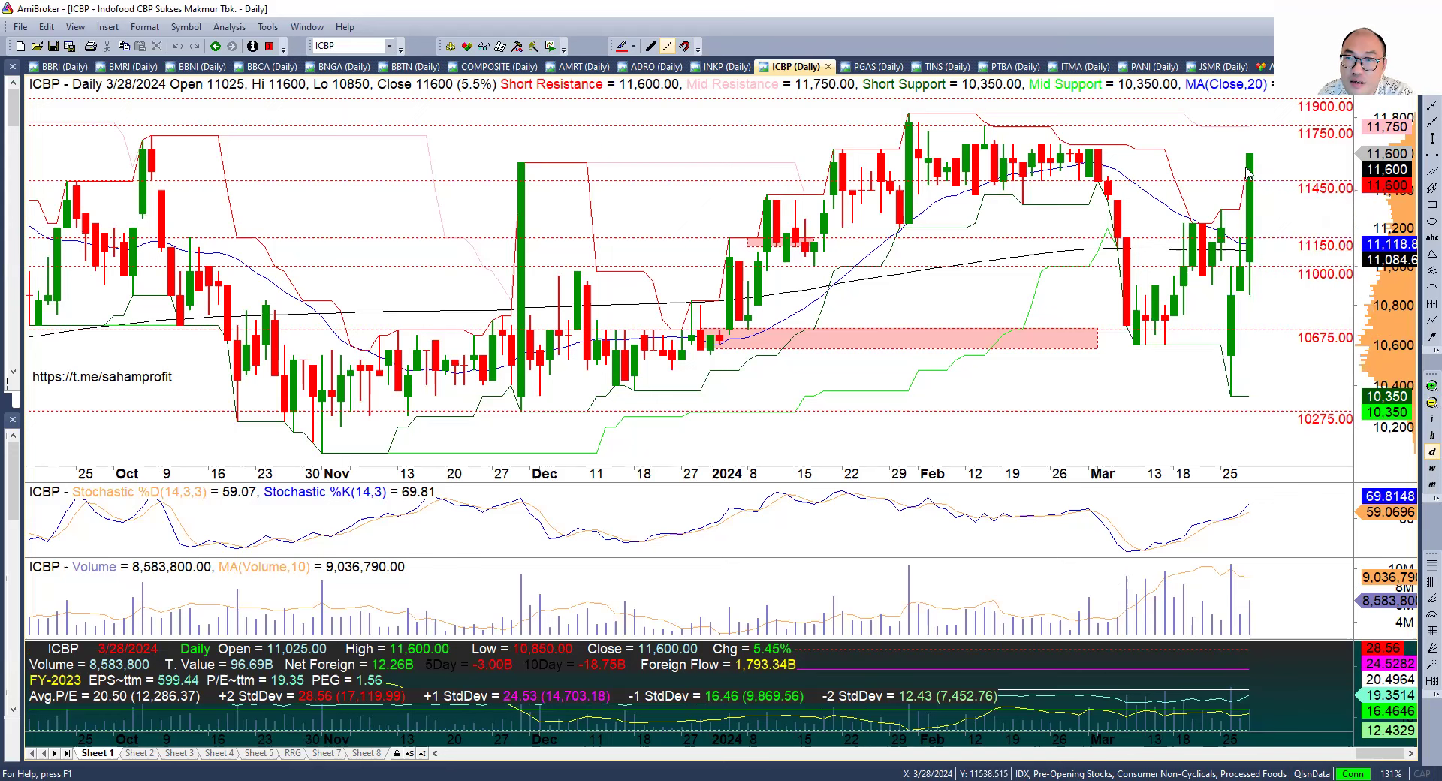
{"action": "left_click", "coordinate": [1432, 385]}
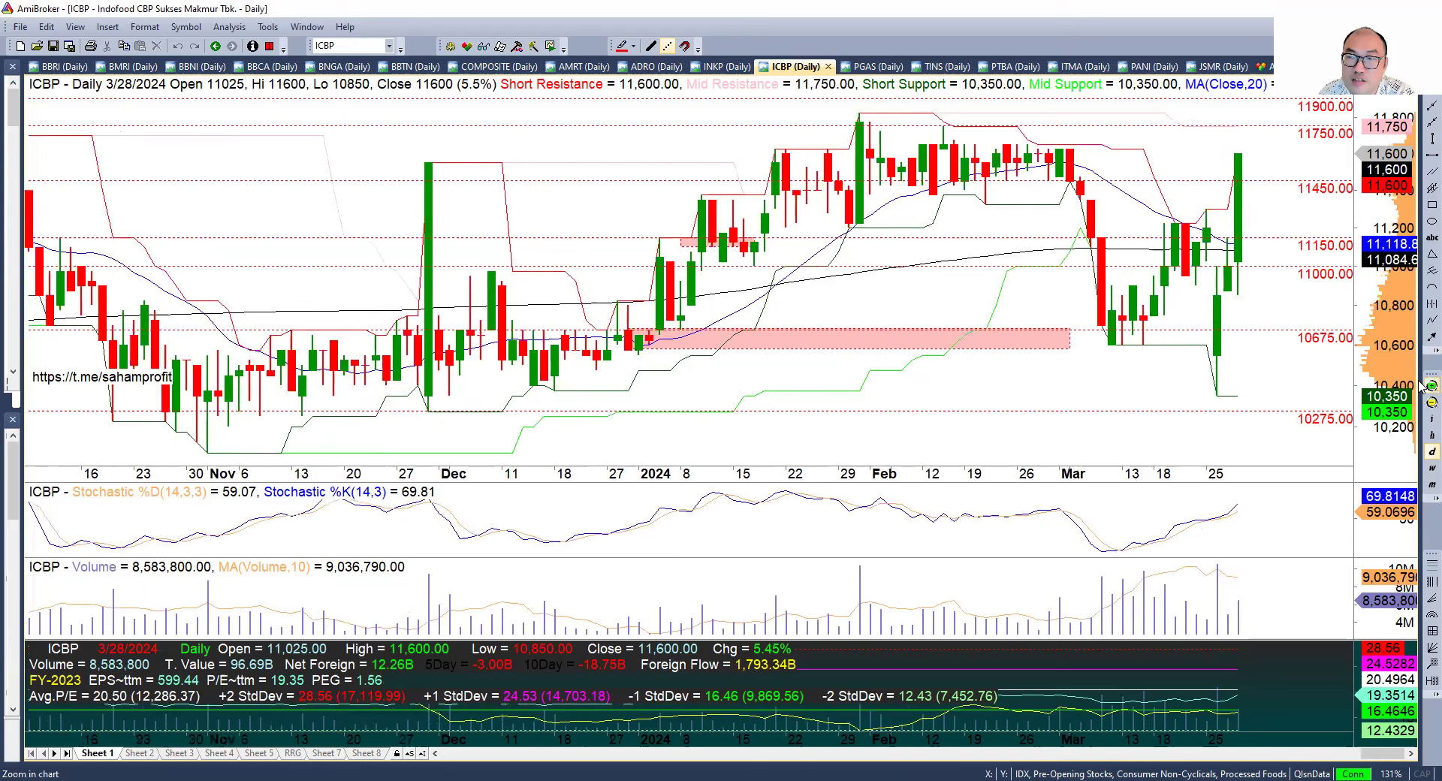
{"action": "left_click", "coordinate": [1432, 385]}
{"action": "mouse_move", "coordinate": [1188, 157]}
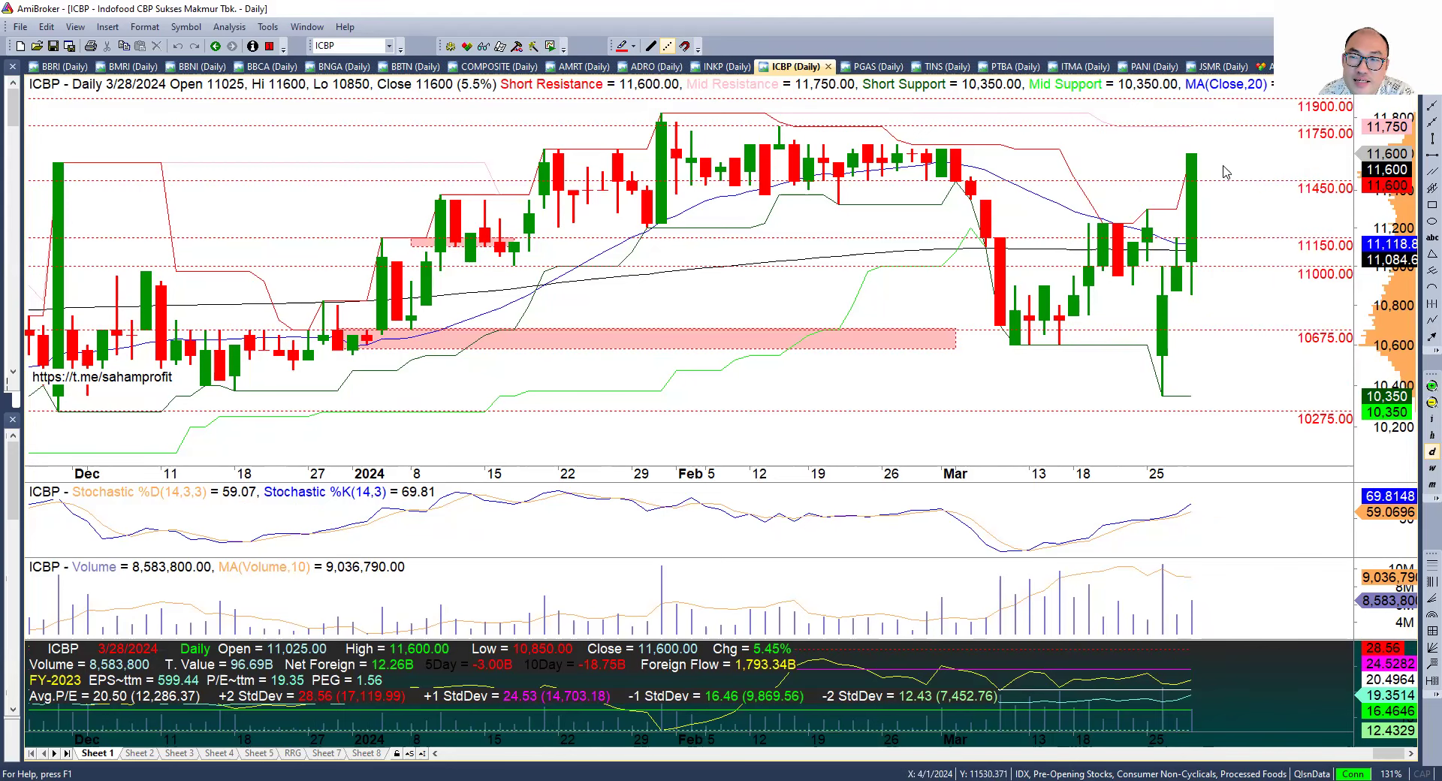
{"action": "scroll", "coordinate": [736, 388], "scroll_direction": "up", "scroll_amount": 2}
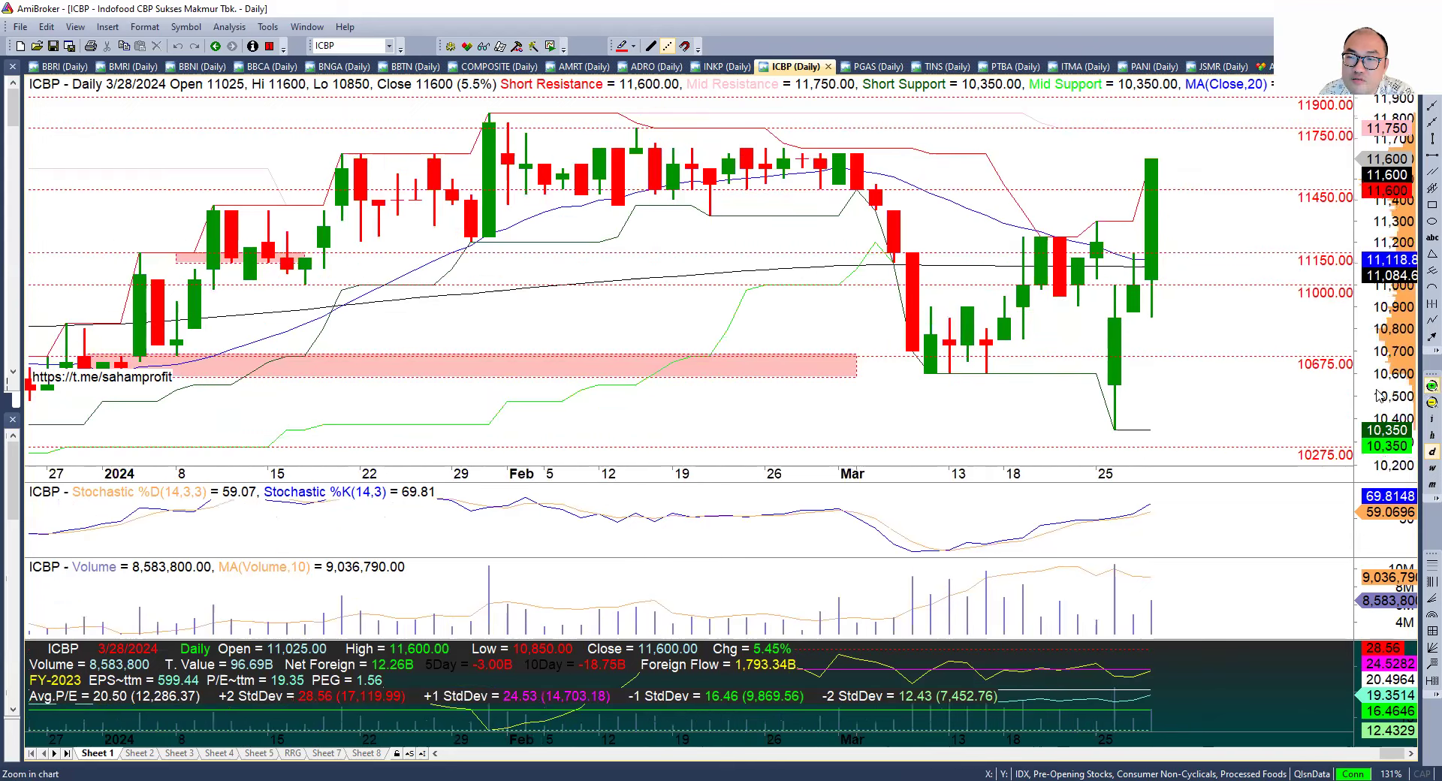
Extend ICBP's existing support zone near 10675 past the latest candle, to about 4/2/2024.
{"action": "left_click", "coordinate": [1421, 403]}
{"action": "left_click", "coordinate": [1422, 405]}
{"action": "left_click", "coordinate": [1006, 330]}
{"action": "left_click_drag", "start_coordinate": [1007, 330], "coordinate": [1263, 327]}
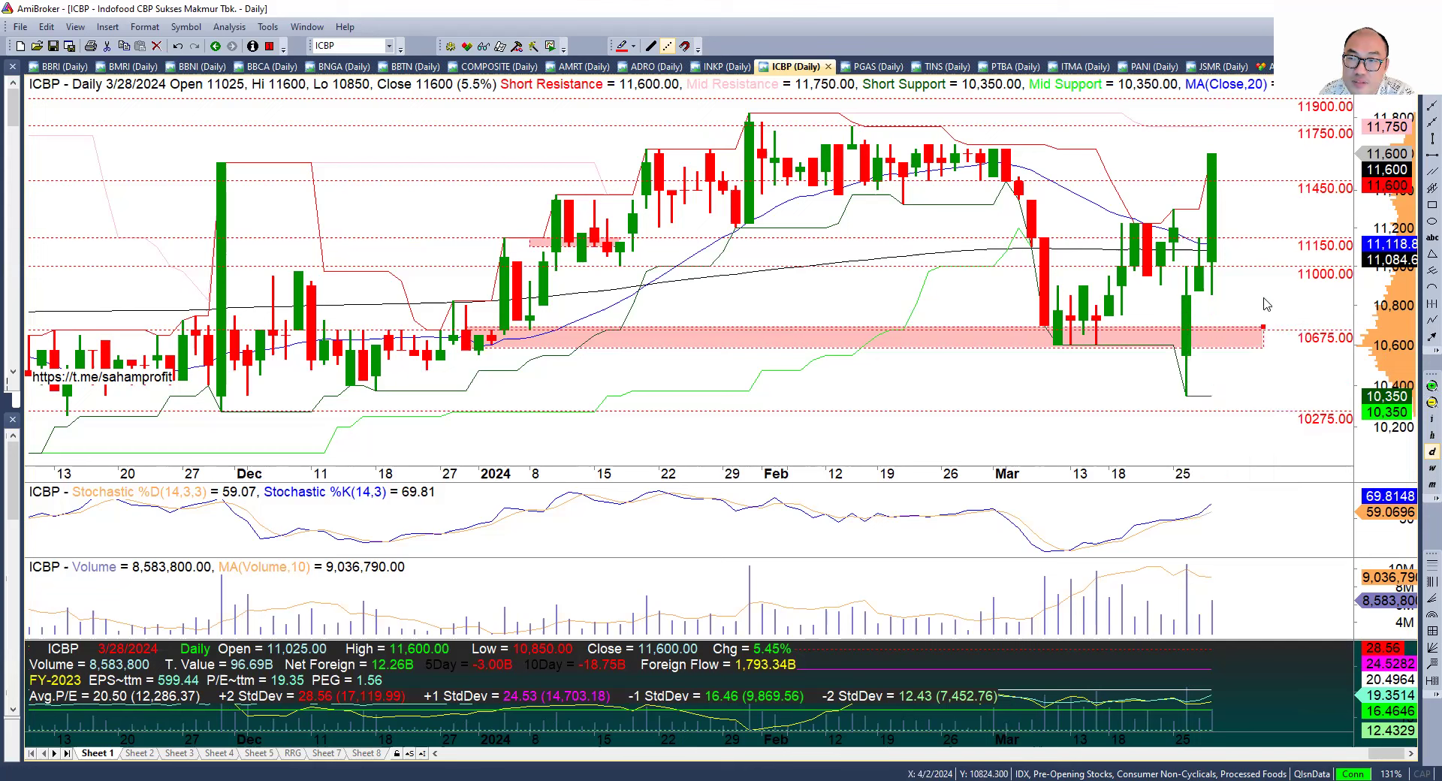
Draw a support rectangle from about 11025 to 11150 just after ICBP's latest candle.
{"action": "left_click", "coordinate": [1431, 204]}
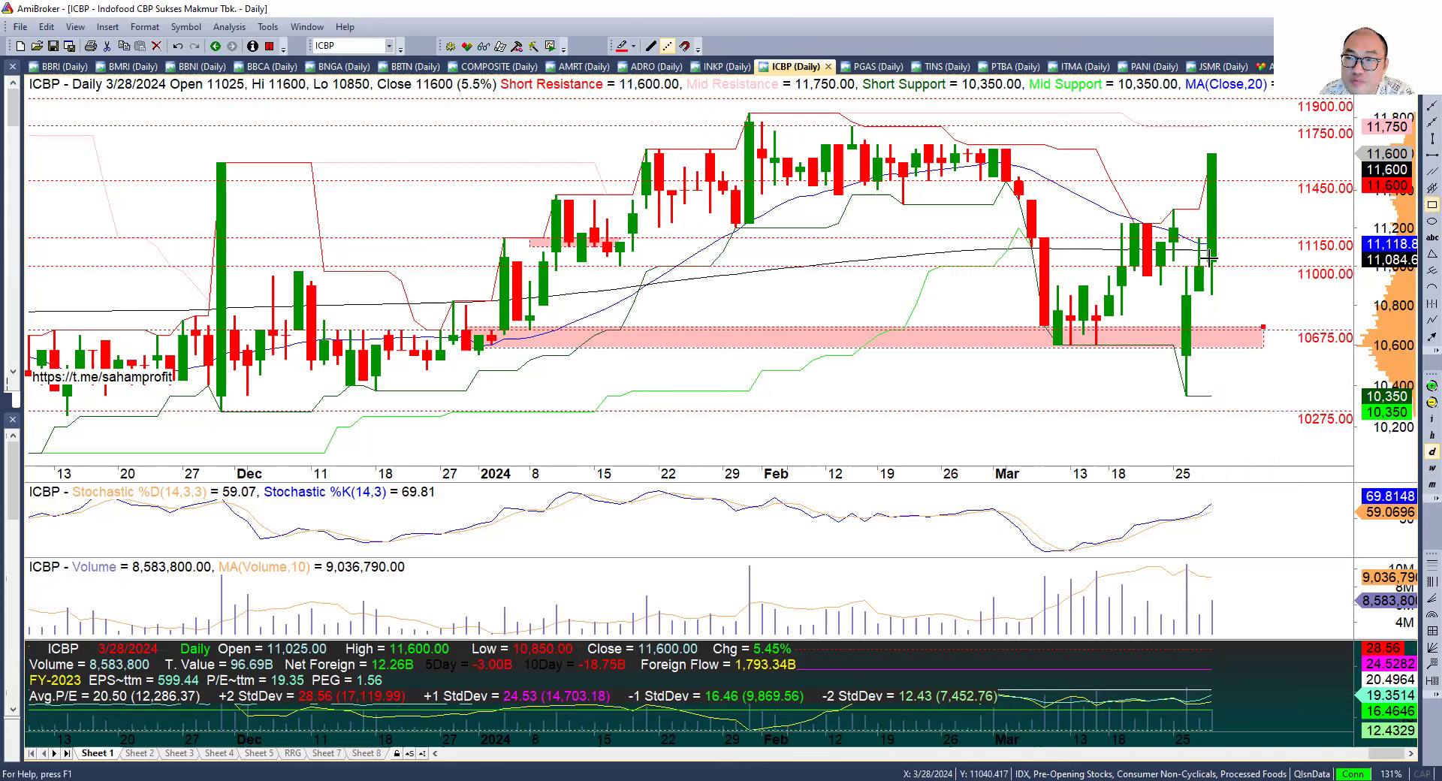
{"action": "mouse_move", "coordinate": [1224, 262]}
{"action": "left_mouse_down"}
{"action": "mouse_move", "coordinate": [1307, 226]}
{"action": "mouse_move", "coordinate": [1301, 238]}
{"action": "left_mouse_up"}
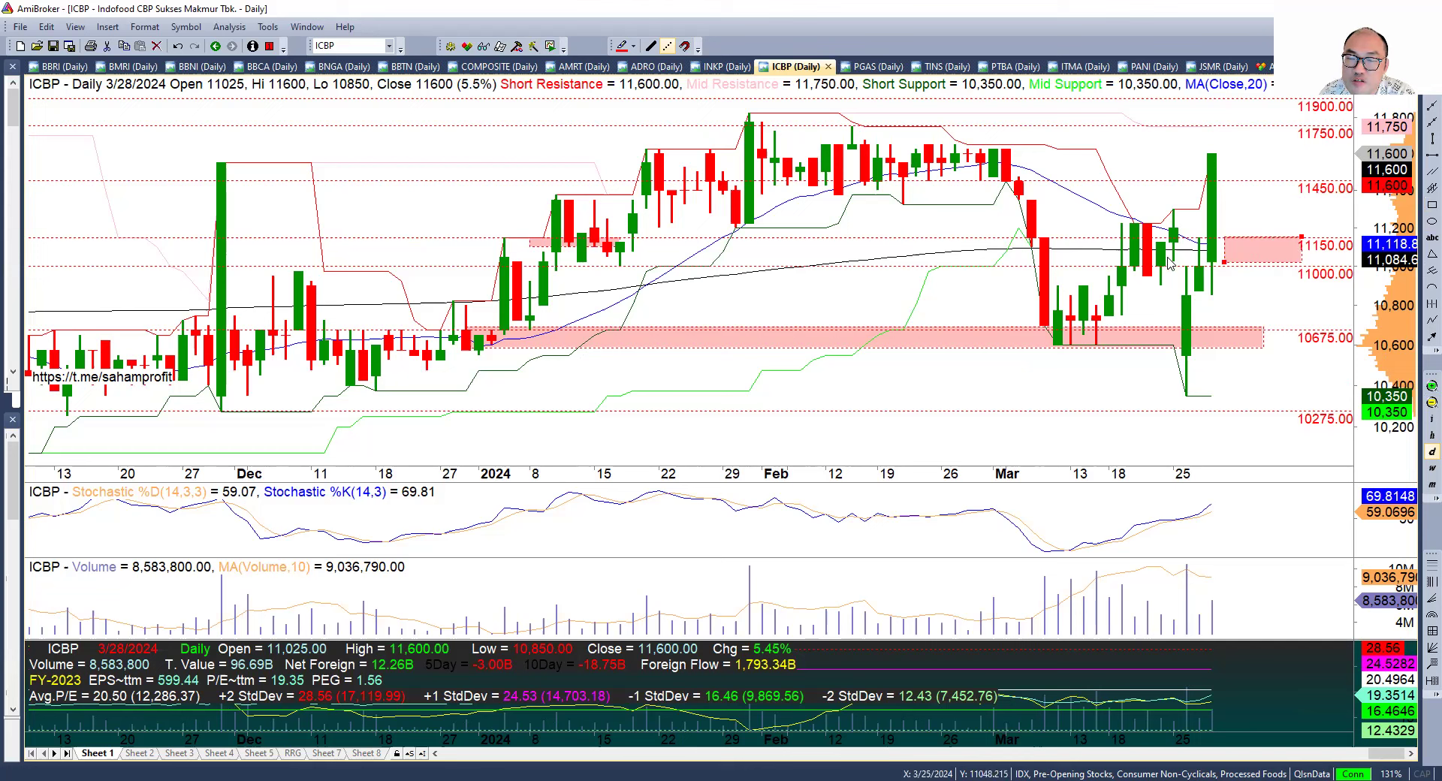
{"action": "mouse_move", "coordinate": [1169, 252]}
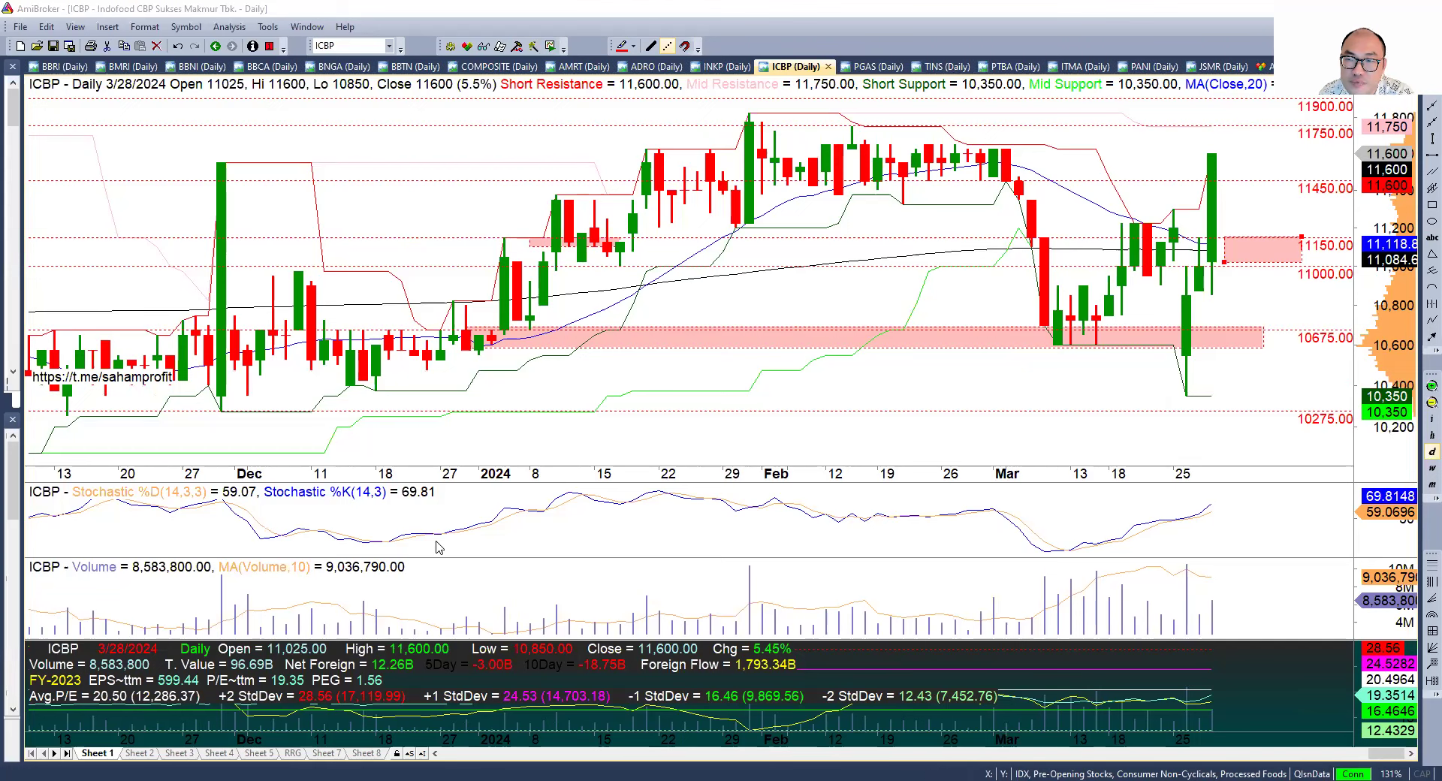
Sketch red freehand marks around ICBP's late-March consolidation and 10675 zone, add a downward arrow, and clear all freehand marks.
{"action": "mouse_move", "coordinate": [1146, 247]}
{"action": "left_mouse_down"}
{"action": "mouse_move", "coordinate": [1172, 223]}
{"action": "mouse_move", "coordinate": [1217, 223]}
{"action": "left_mouse_up"}
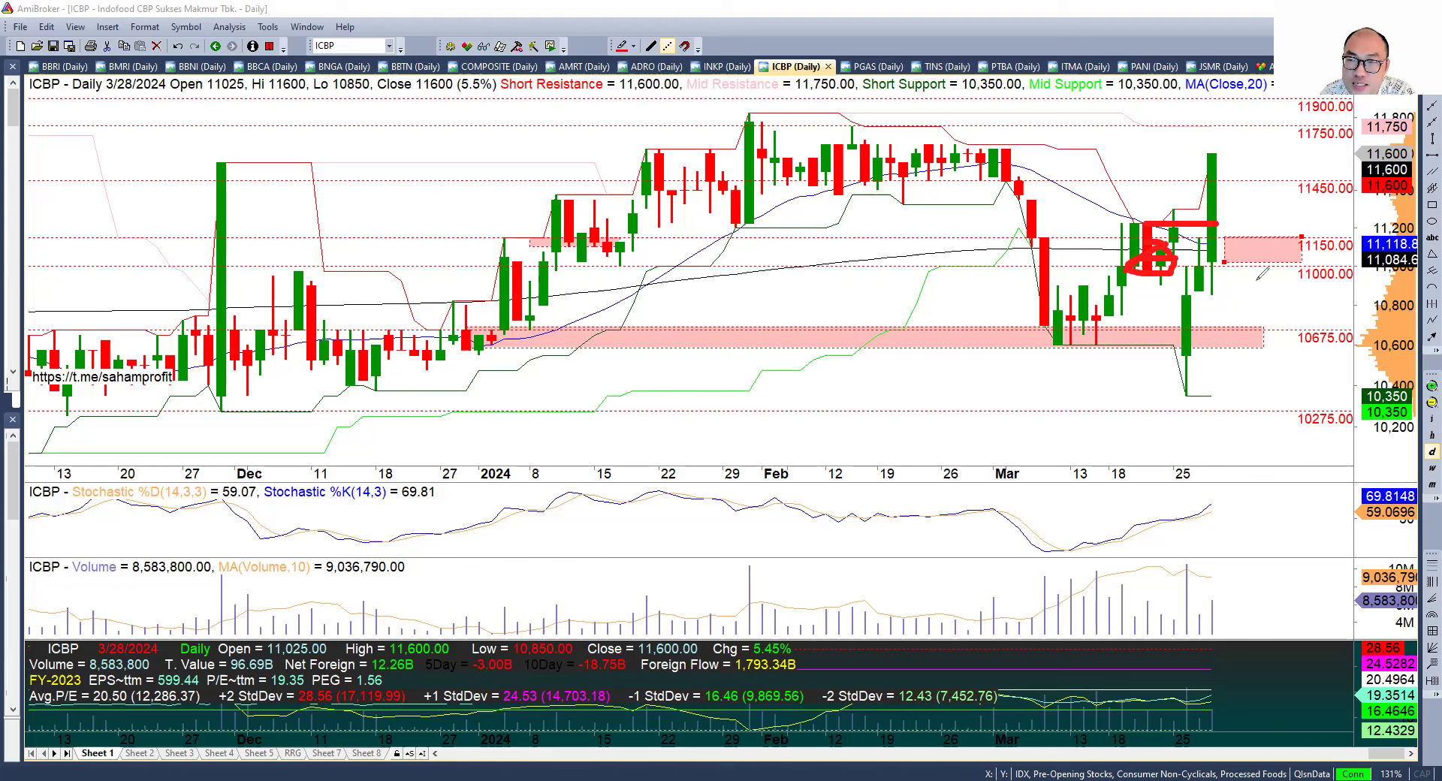
{"action": "mouse_move", "coordinate": [1274, 321]}
{"action": "left_mouse_down"}
{"action": "mouse_move", "coordinate": [1281, 353]}
{"action": "mouse_move", "coordinate": [1208, 304]}
{"action": "left_mouse_up"}
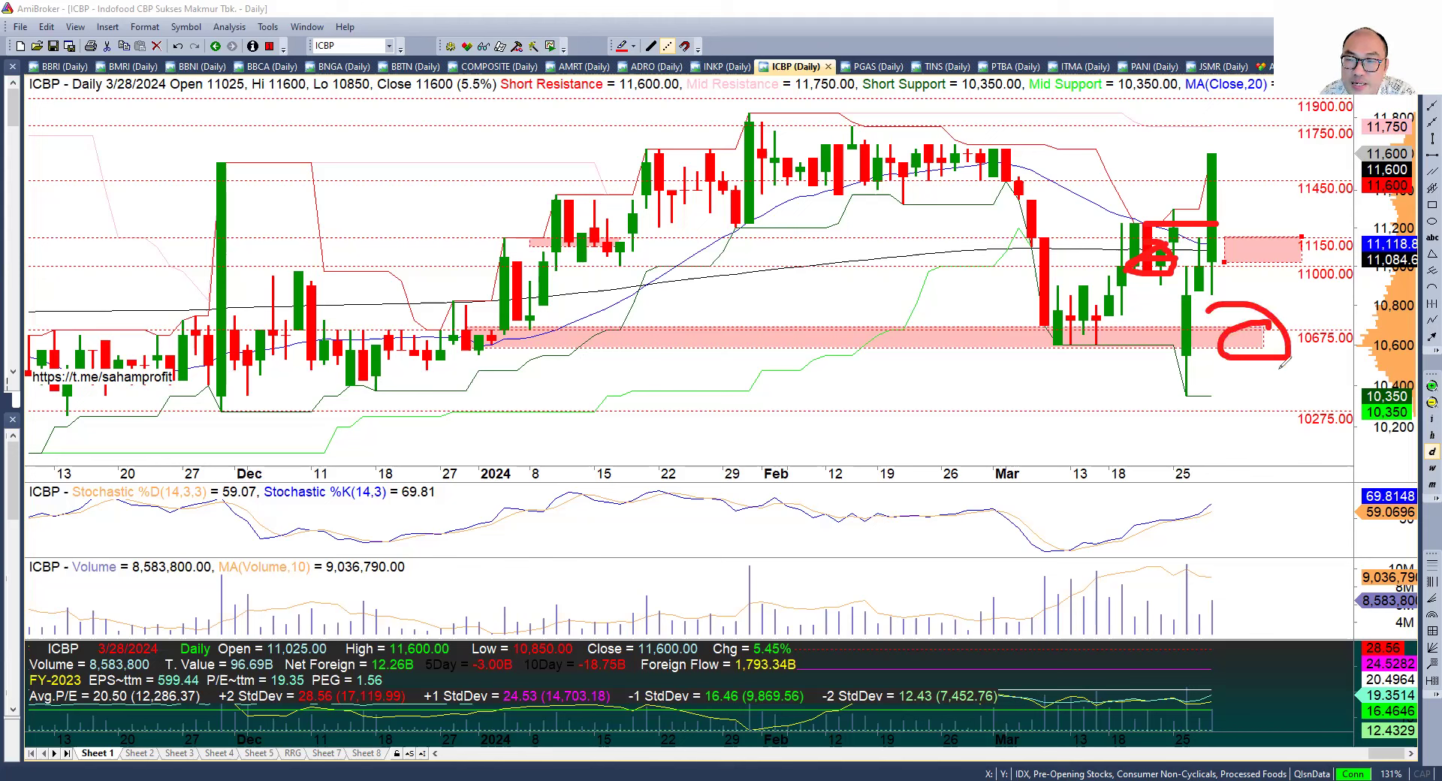
{"action": "mouse_move", "coordinate": [819, 347]}
{"action": "left_mouse_down"}
{"action": "mouse_move", "coordinate": [1111, 434]}
{"action": "mouse_move", "coordinate": [1104, 453]}
{"action": "left_mouse_up"}
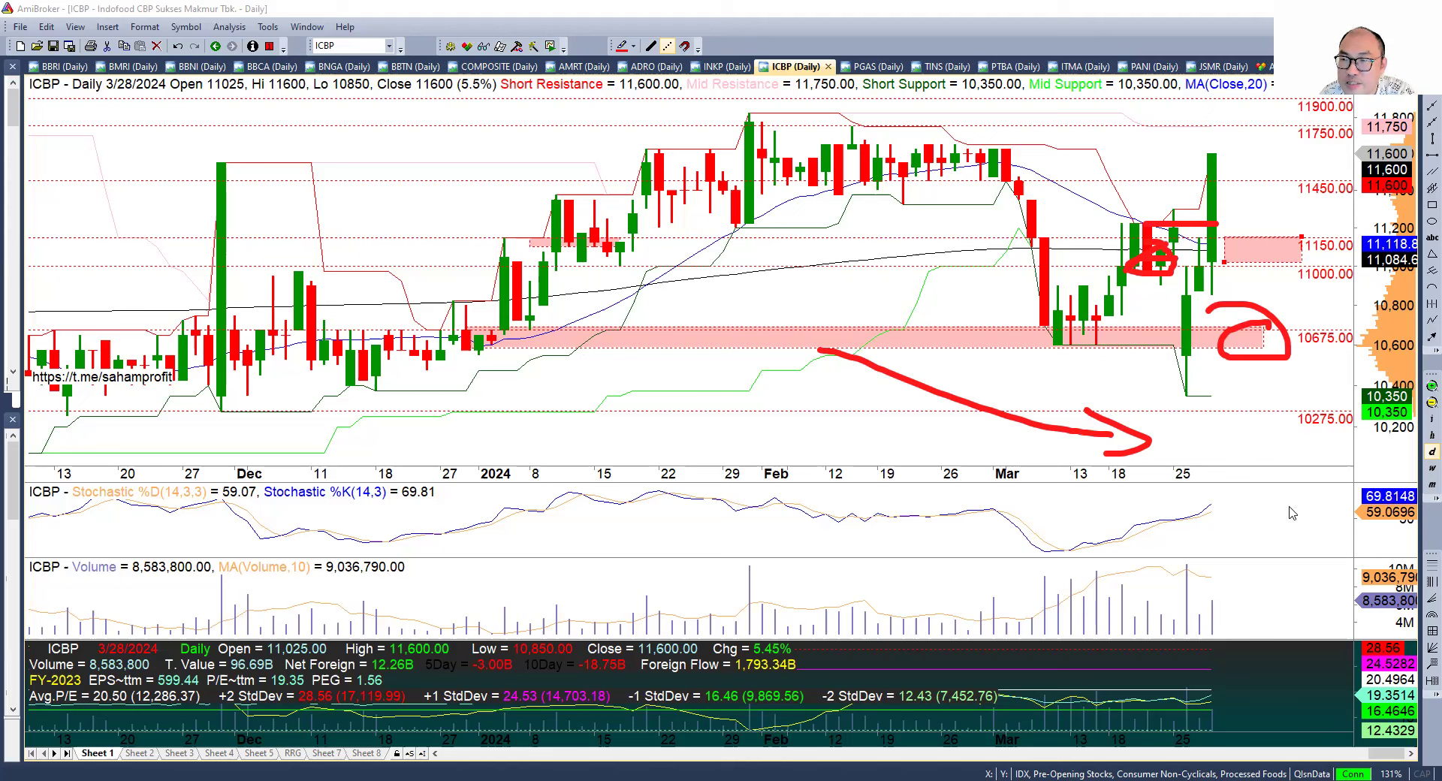
{"action": "key", "text": "e"}
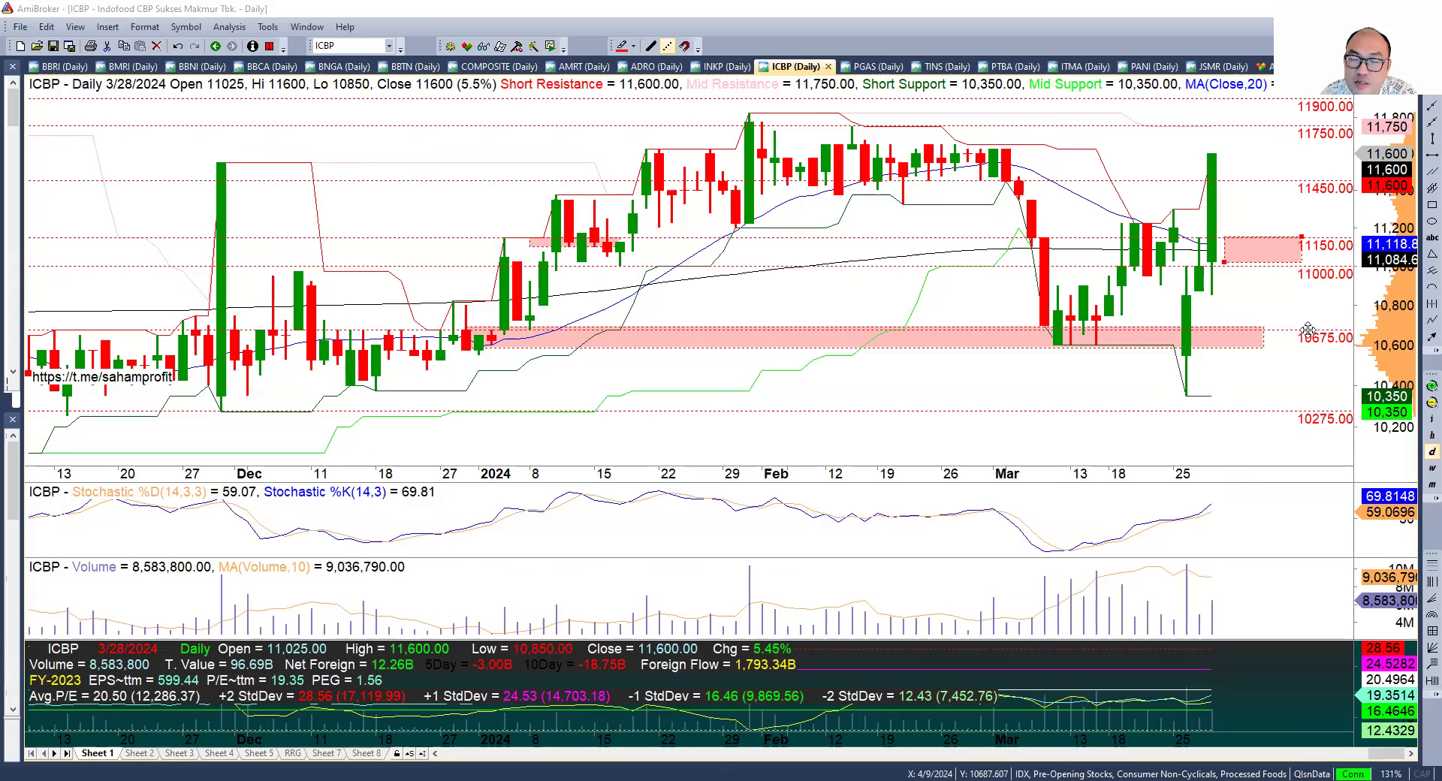
Examine ICBP's latest daily candle with more price range shown above the 11750 and 11900 resistances.
{"action": "left_click", "coordinate": [1422, 386]}
{"action": "left_click", "coordinate": [1421, 386]}
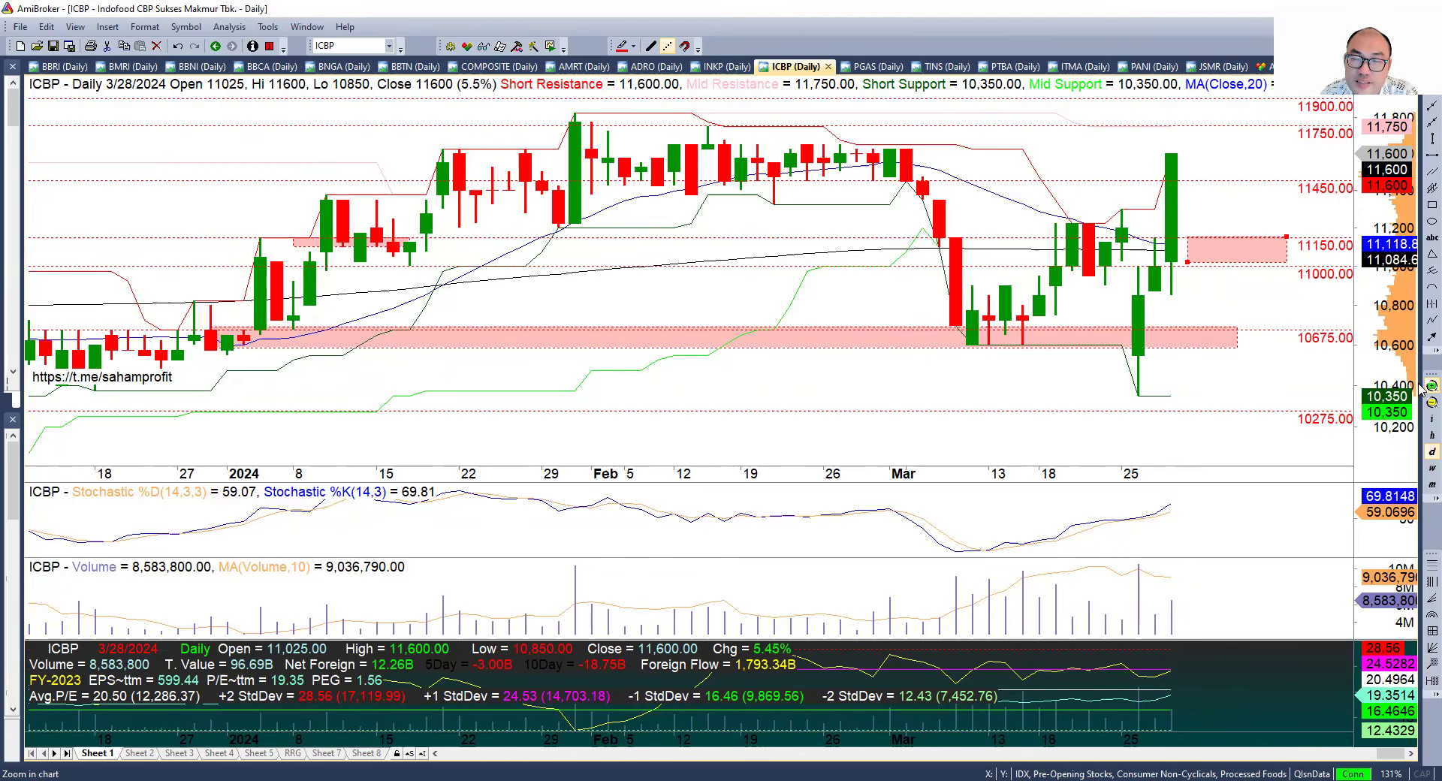
{"action": "left_click_drag", "start_coordinate": [1247, 159], "coordinate": [1247, 210]}
{"action": "right_click", "coordinate": [1247, 210]}
{"action": "key", "text": "Escape"}
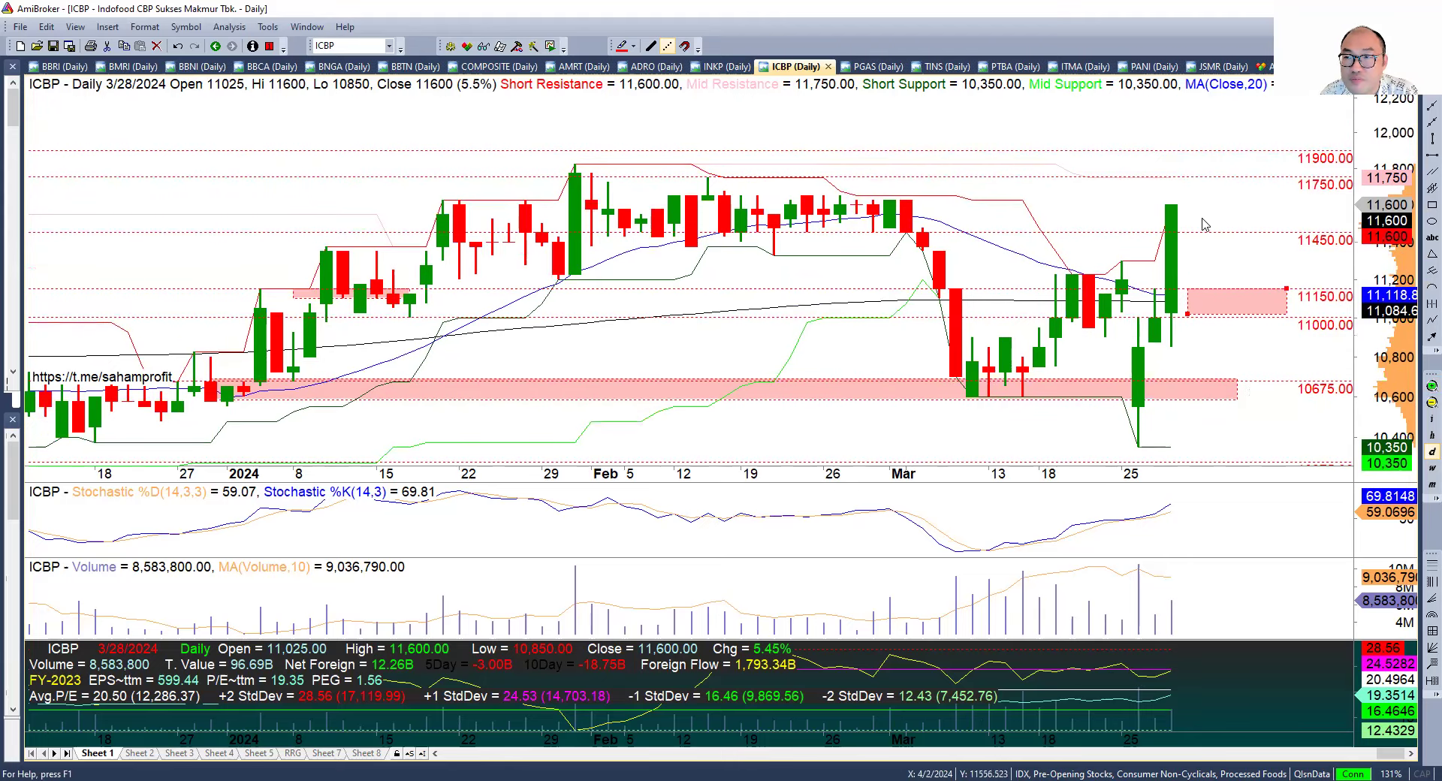
{"action": "mouse_move", "coordinate": [1181, 225]}
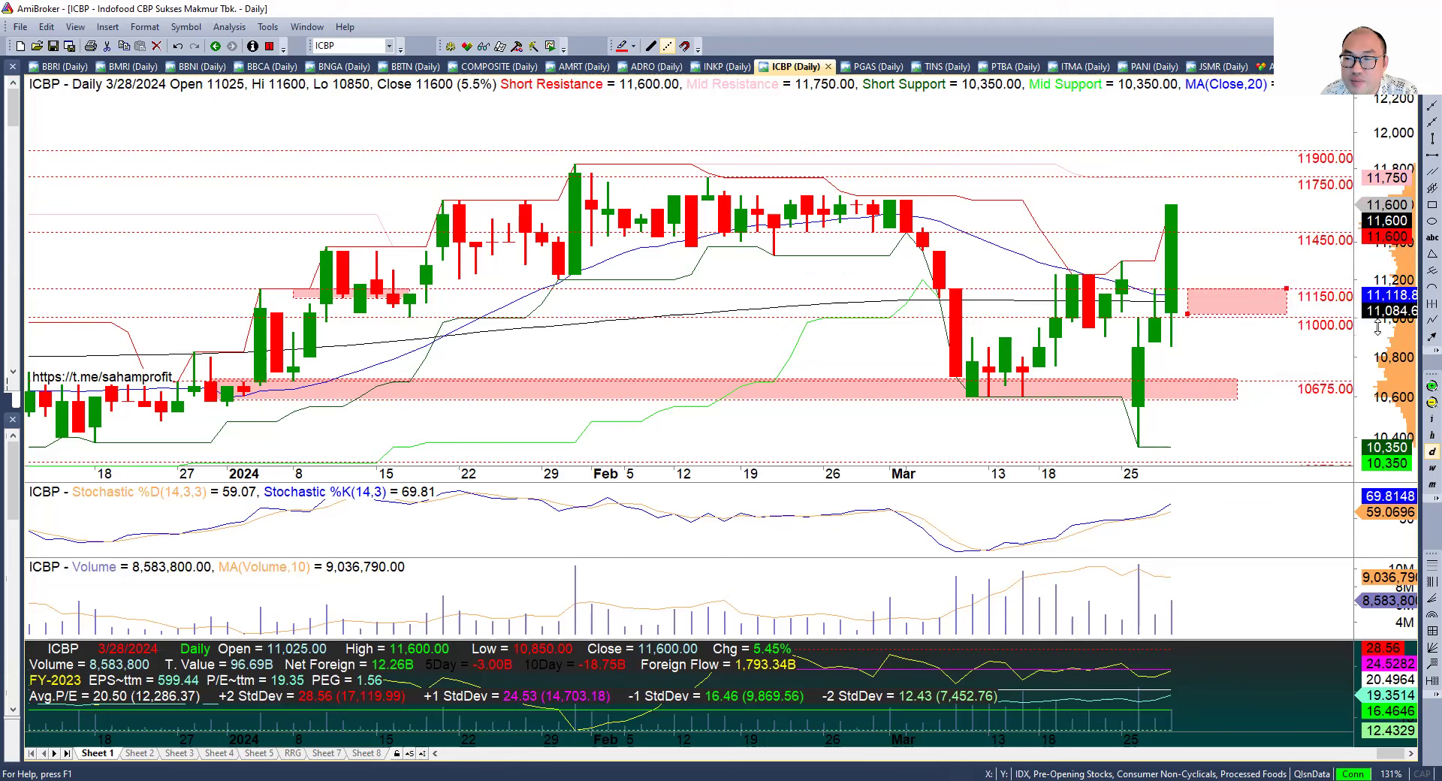
Switch ICBP to weekly bars and examine its history back to 2018, including the October 2019 high.
{"action": "left_click", "coordinate": [1430, 467]}
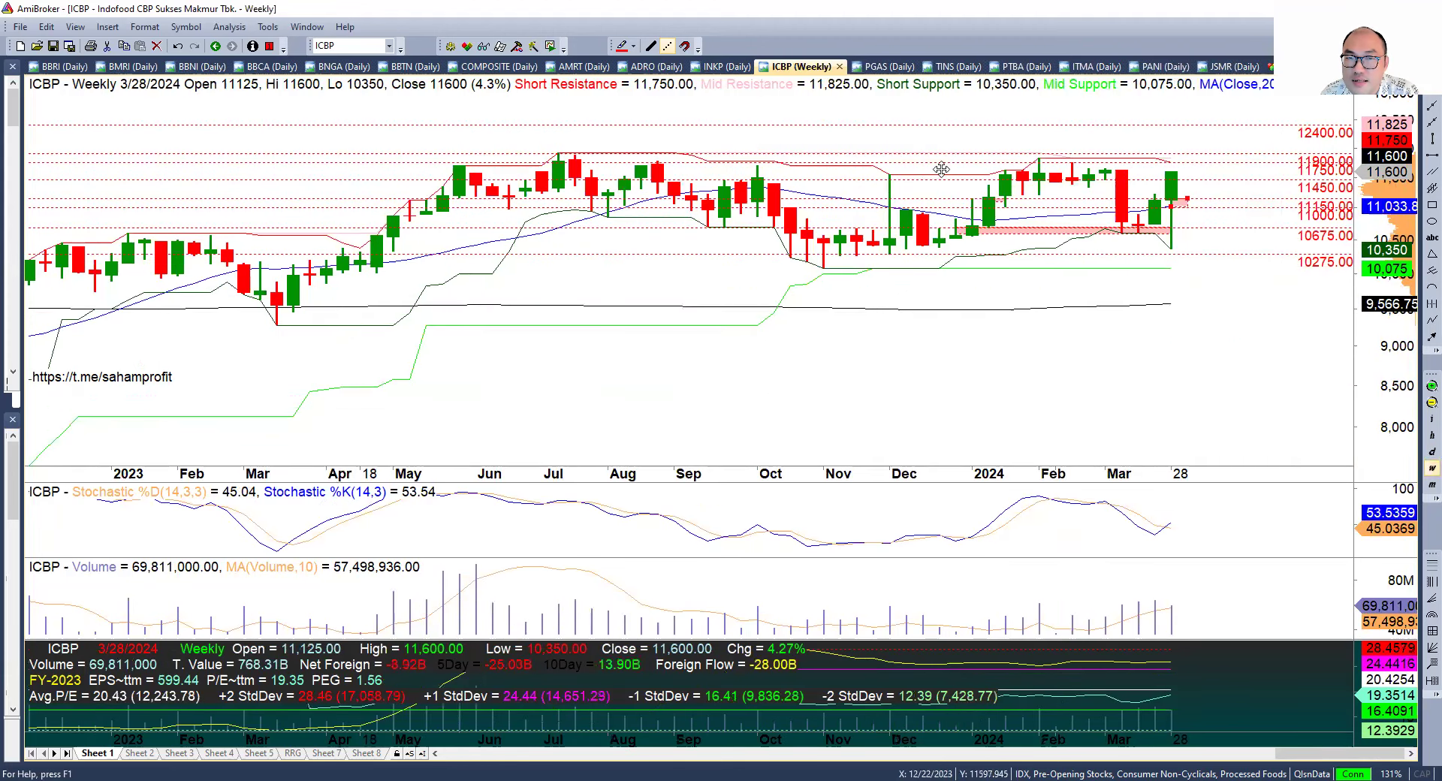
{"action": "left_click", "coordinate": [1424, 406]}
{"action": "left_click", "coordinate": [1423, 405]}
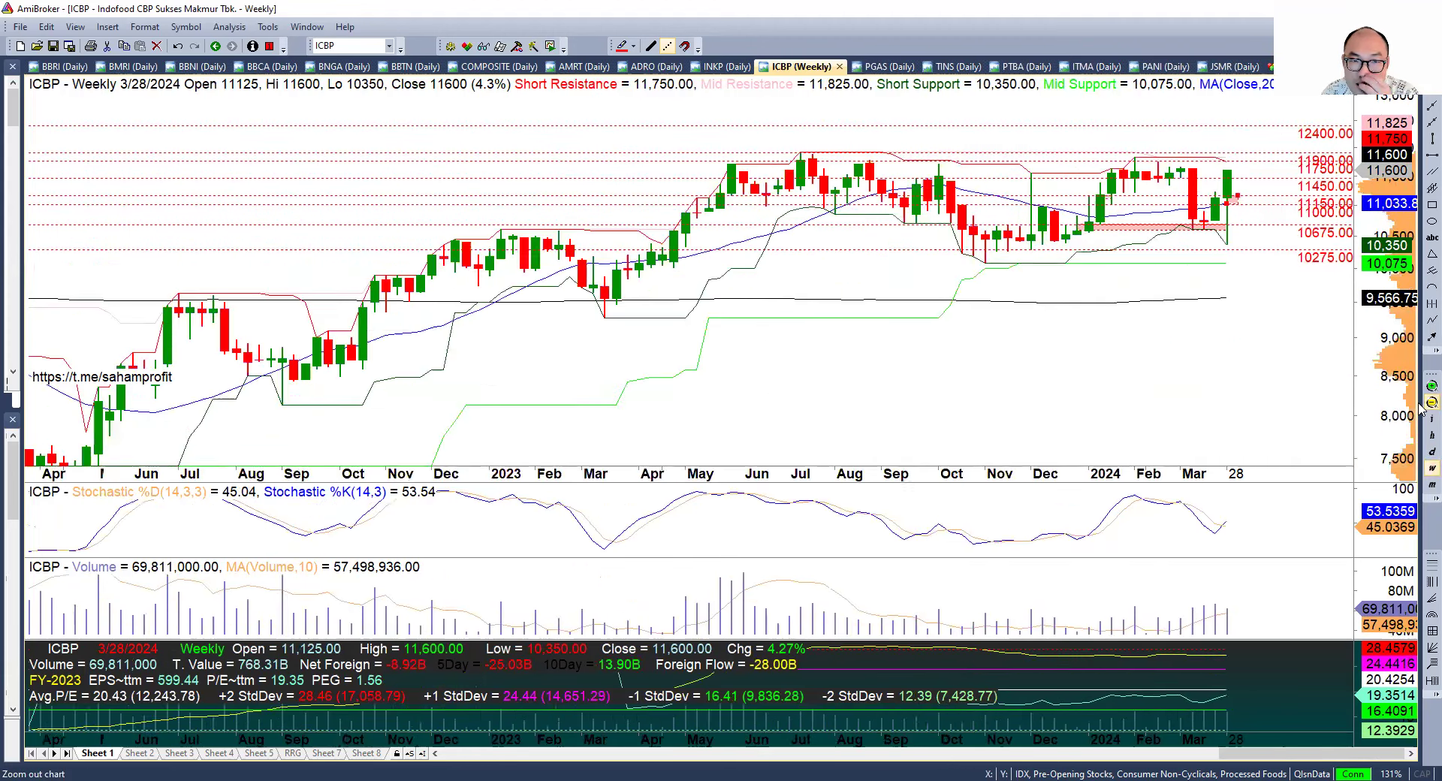
{"action": "left_click", "coordinate": [1422, 406]}
{"action": "left_click", "coordinate": [1422, 406]}
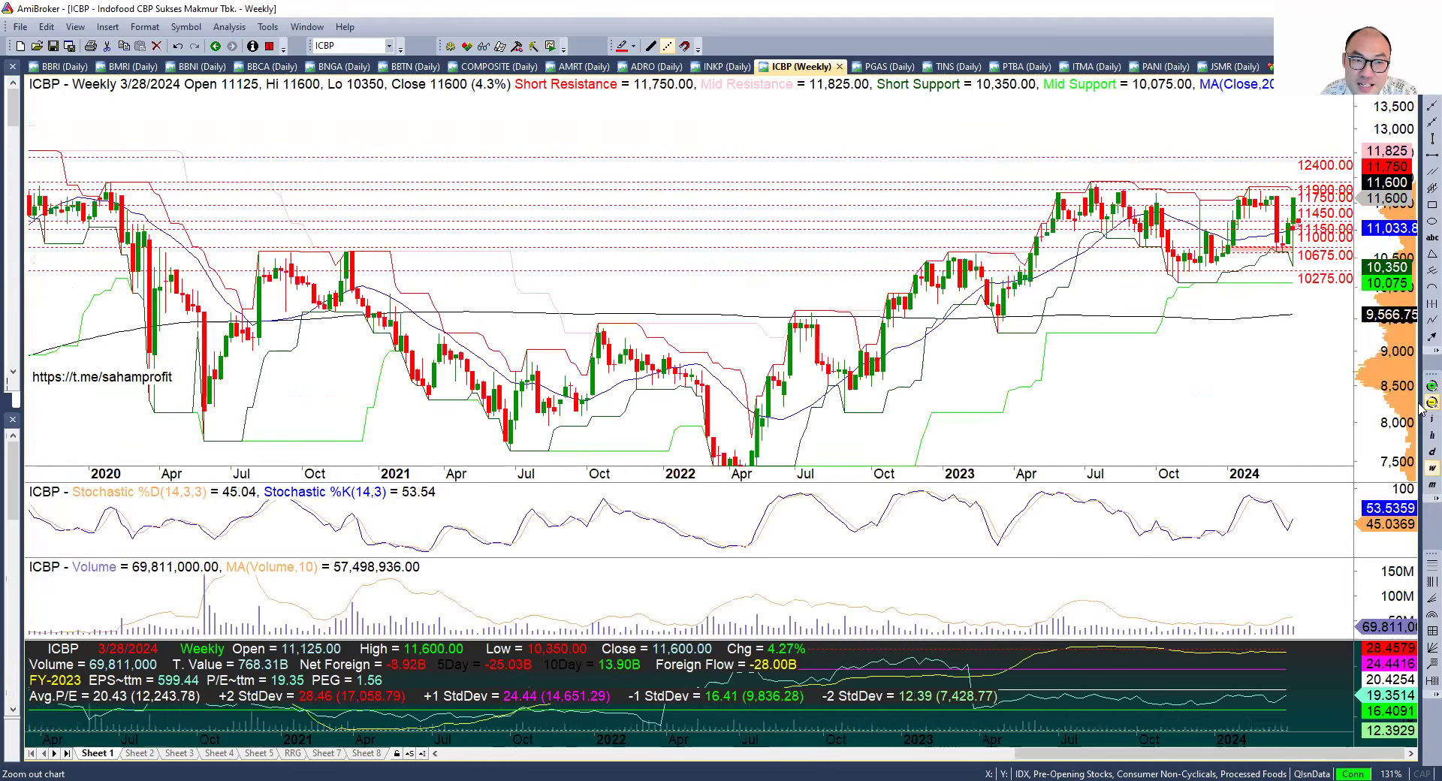
{"action": "left_click", "coordinate": [1422, 407]}
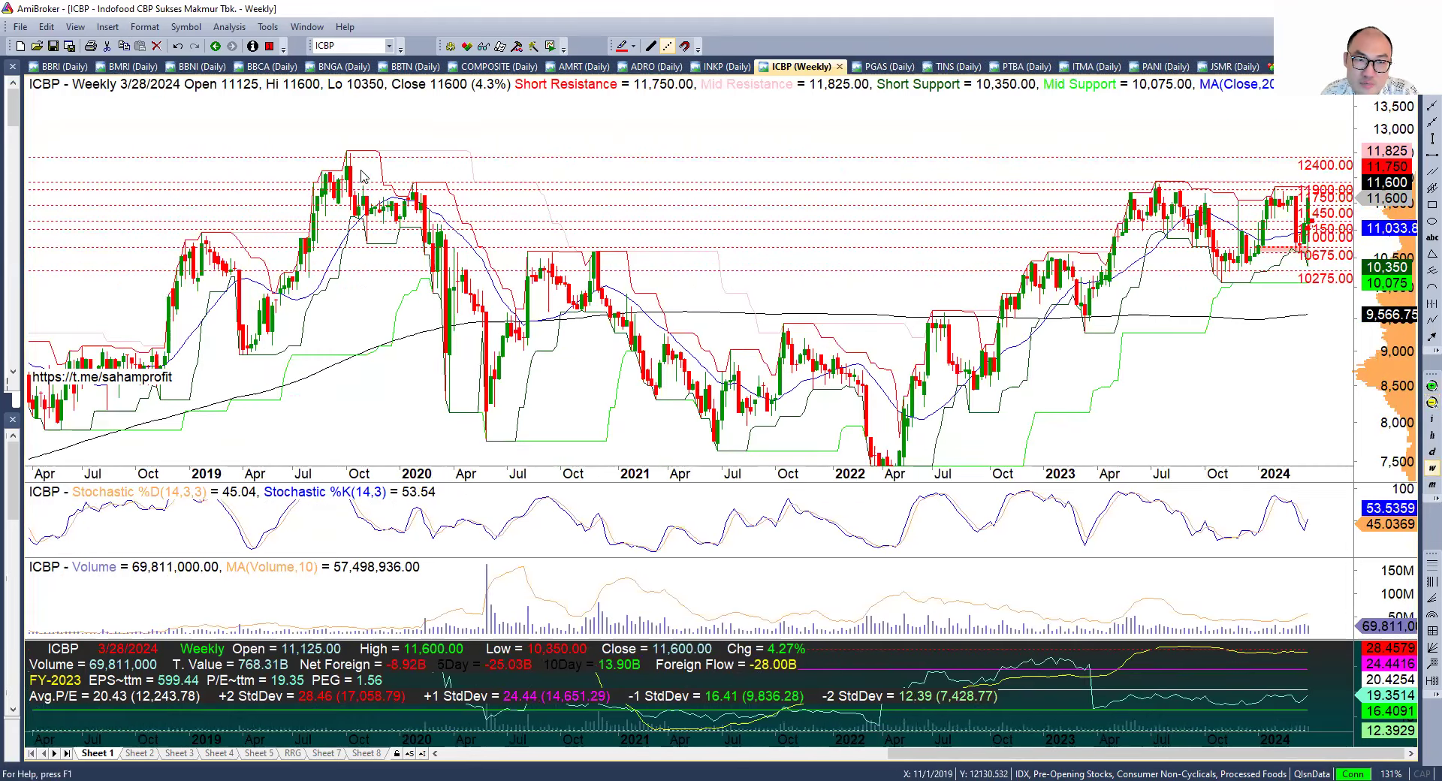
{"action": "mouse_move", "coordinate": [349, 167]}
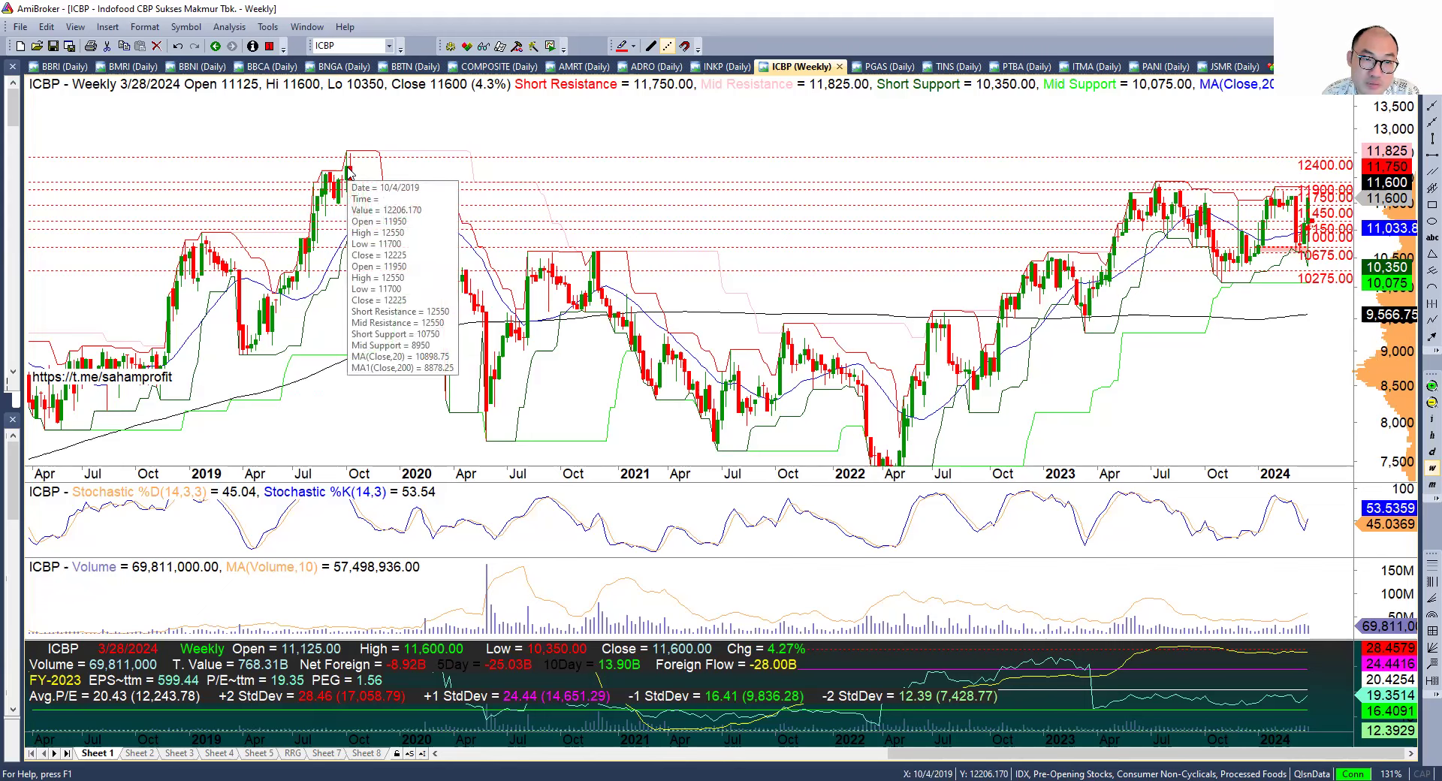
{"action": "left_click", "coordinate": [1428, 386]}
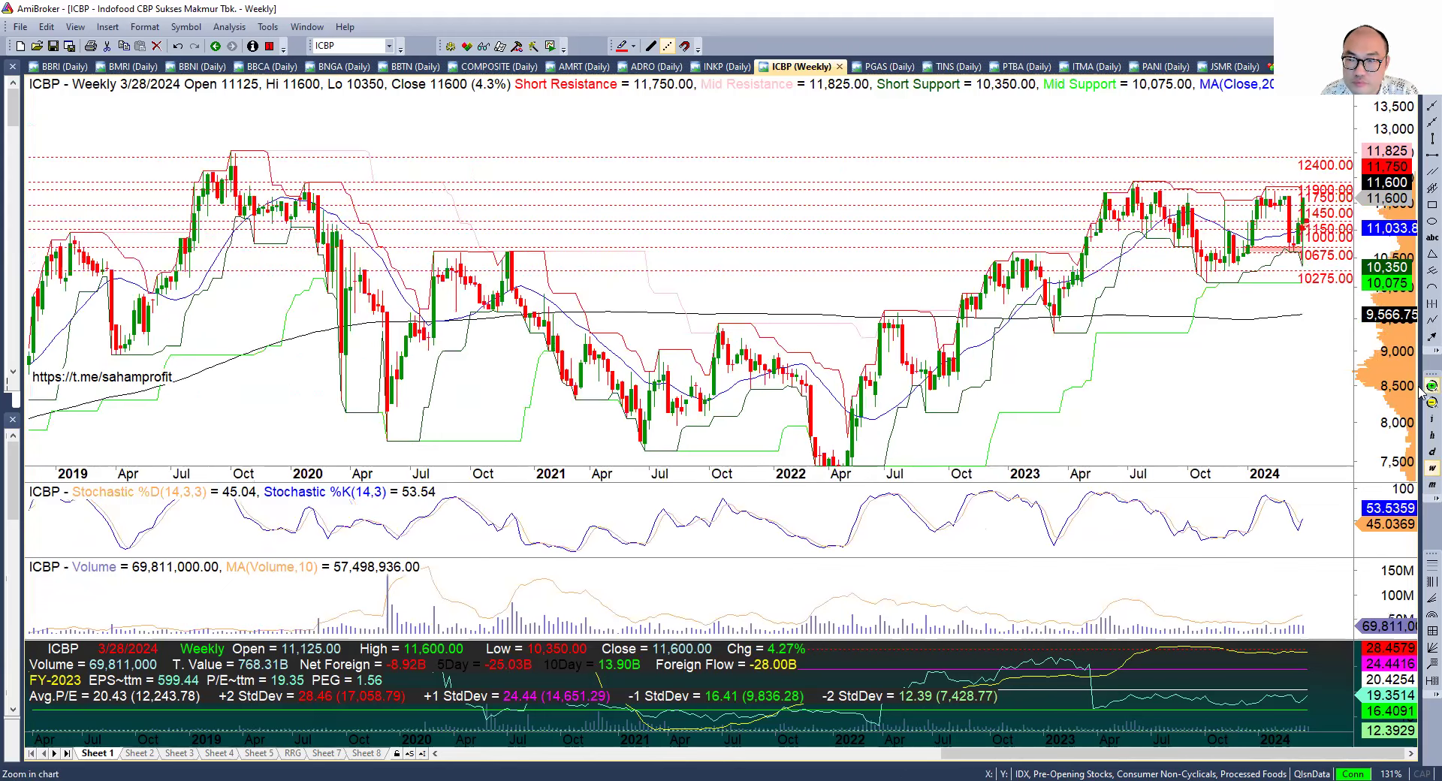
{"action": "left_click", "coordinate": [1429, 386]}
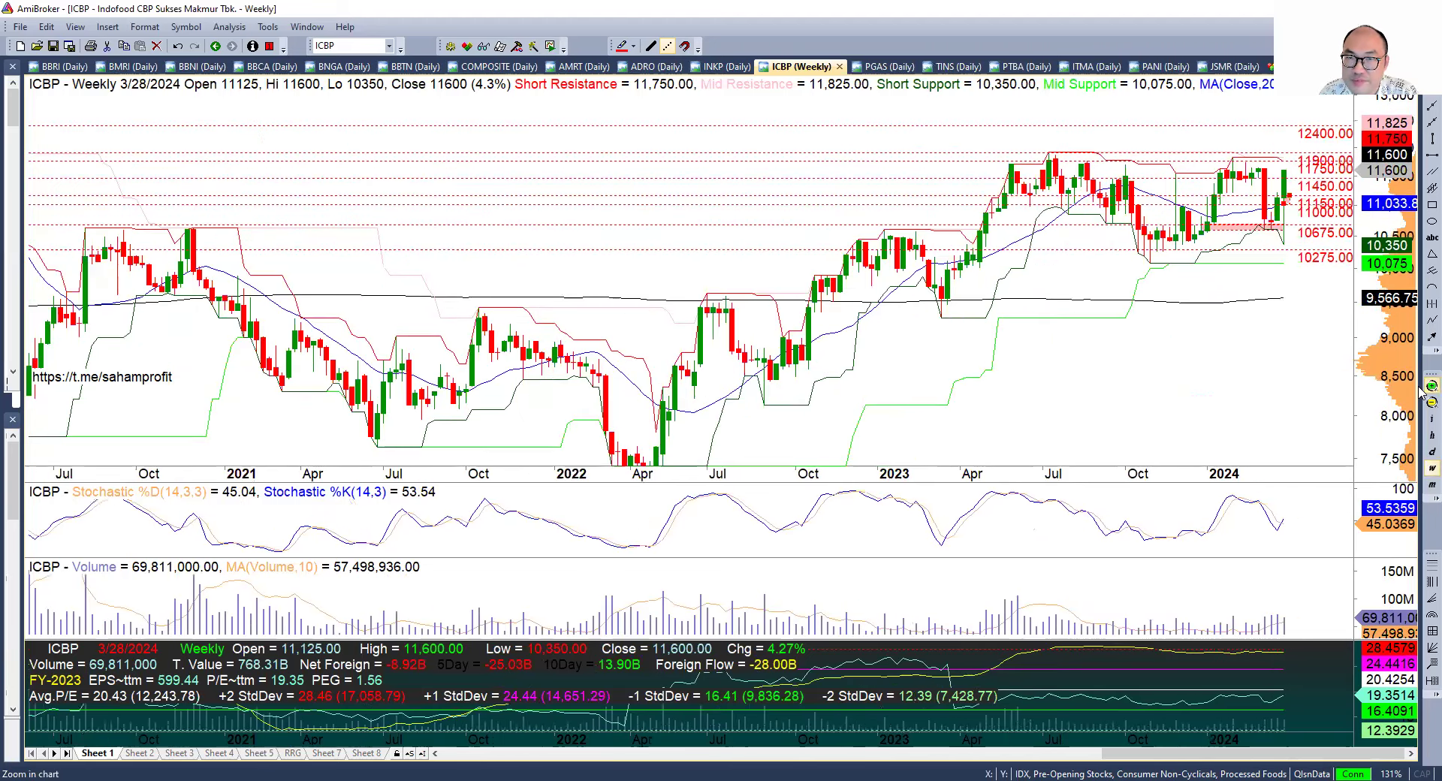
Return ICBP to daily bars and examine its January-to-March 2024 candles against the new support rectangle.
{"action": "left_click", "coordinate": [1431, 451]}
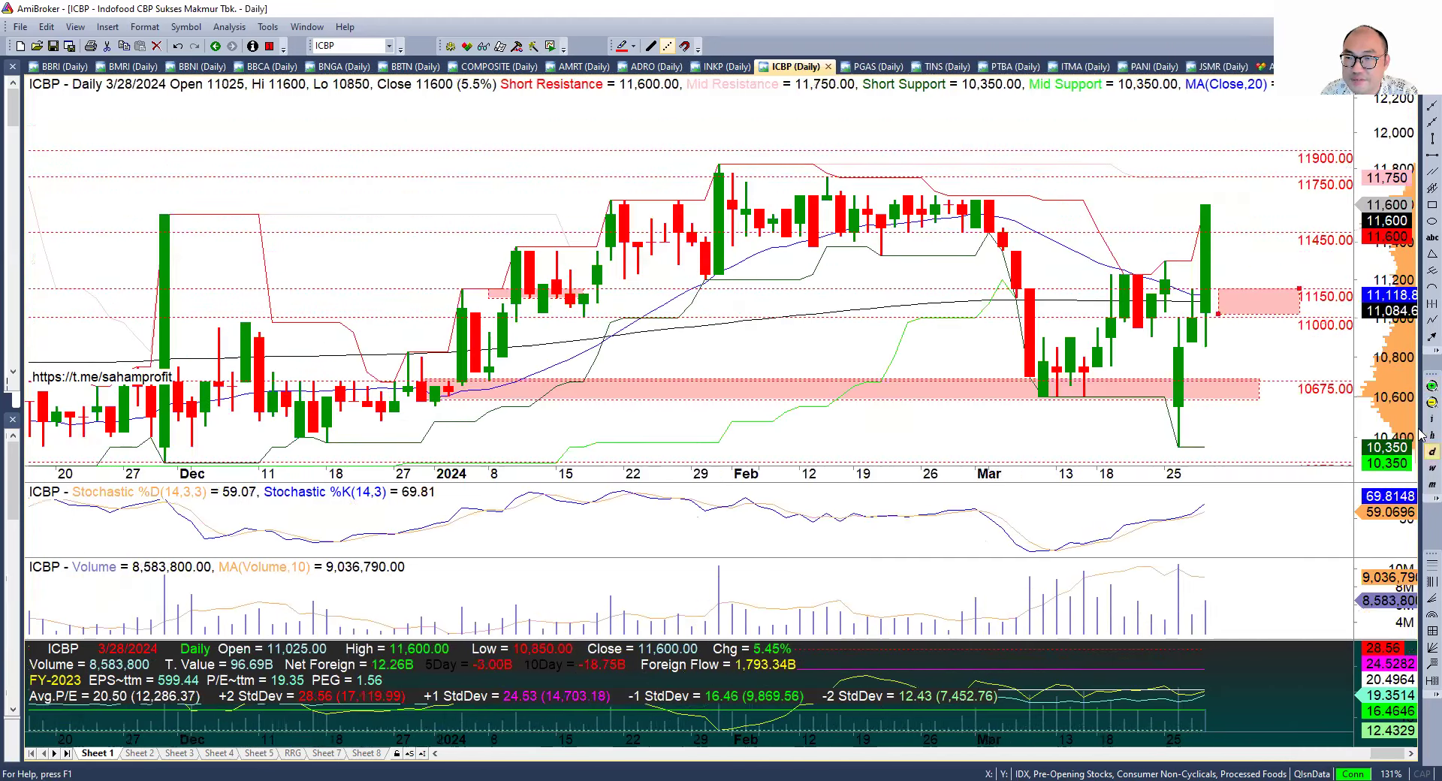
{"action": "left_click", "coordinate": [1431, 386]}
{"action": "left_click", "coordinate": [1429, 386]}
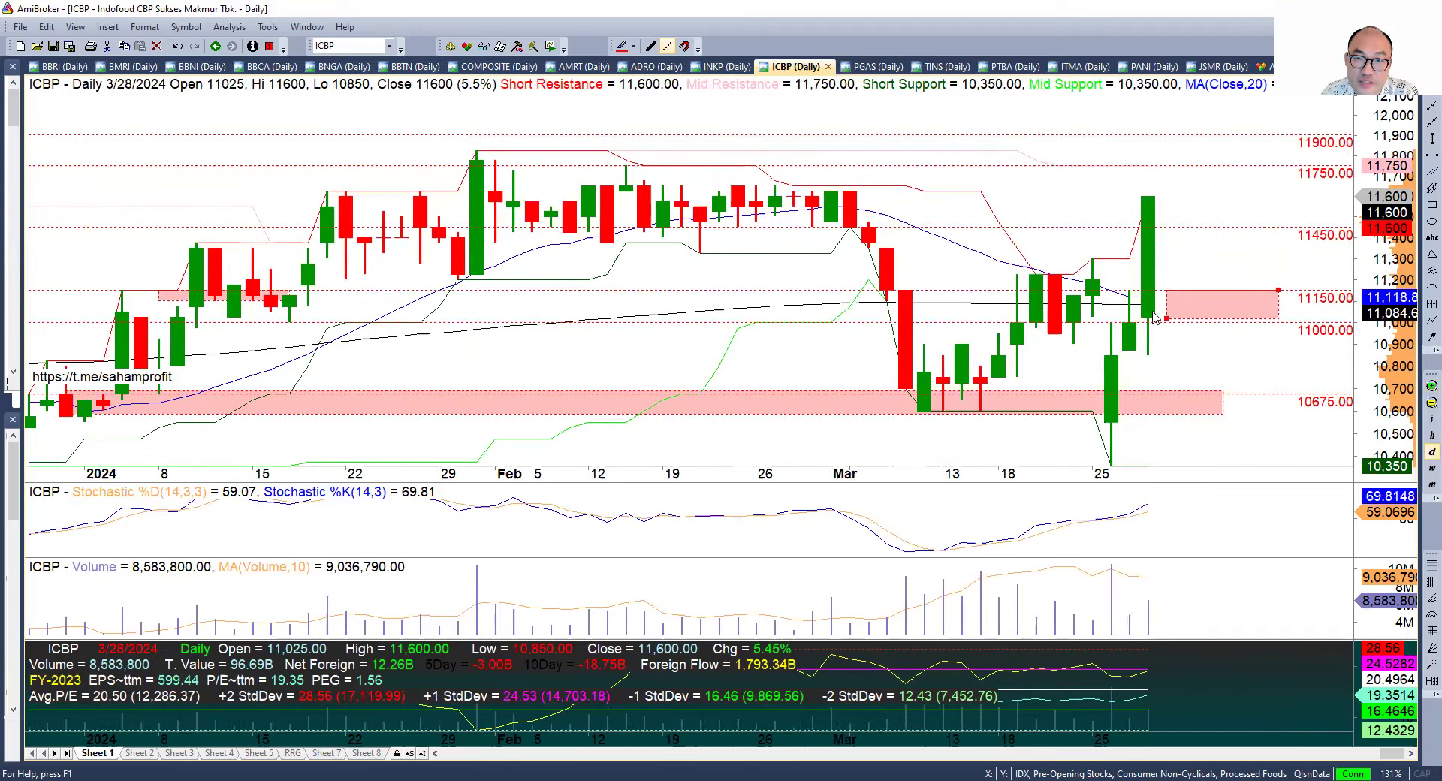
Open PGAS's daily chart and examine its candles from late October 2023 to March 2024, around the 1420 resistance and the support zones.
{"action": "left_click", "coordinate": [878, 67]}
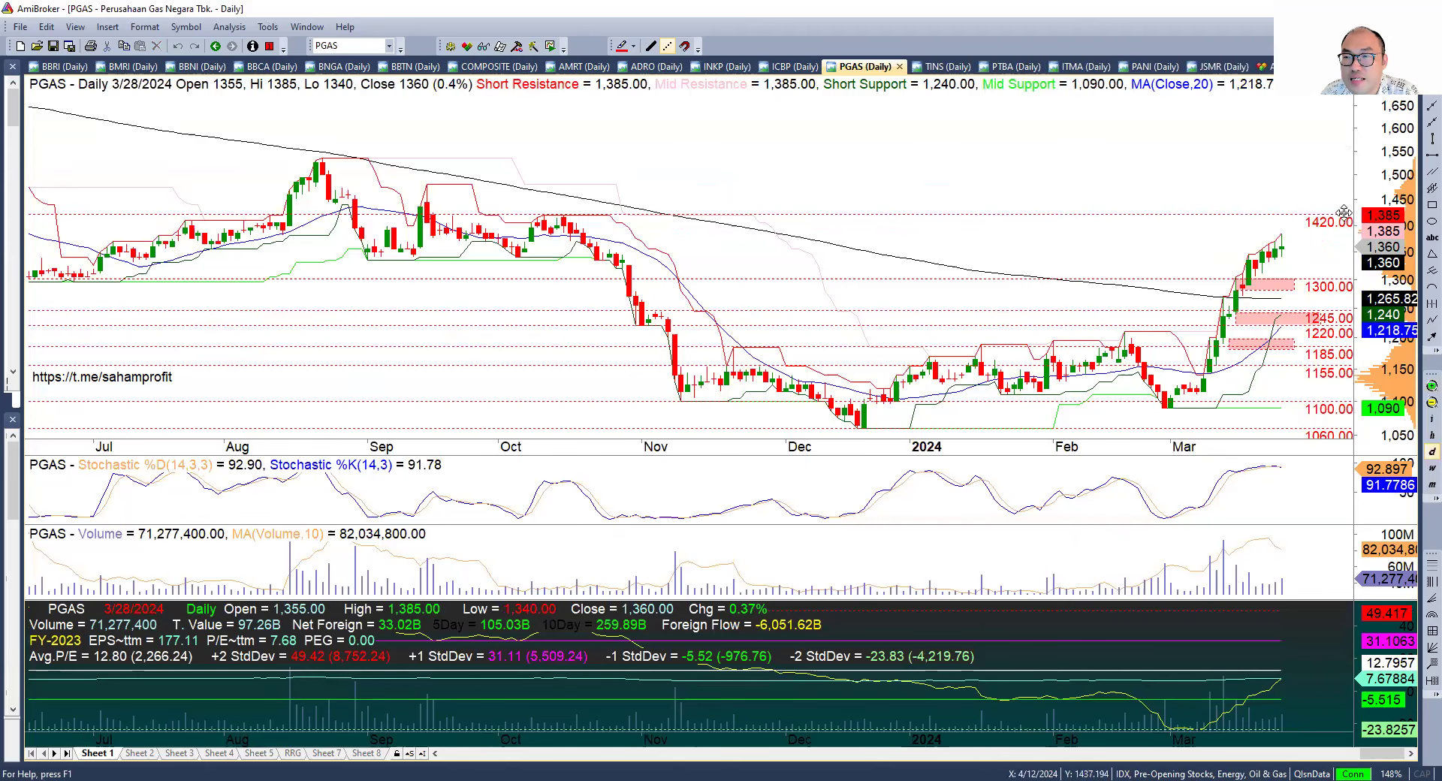
{"action": "left_click", "coordinate": [1430, 386]}
{"action": "left_click", "coordinate": [1424, 391]}
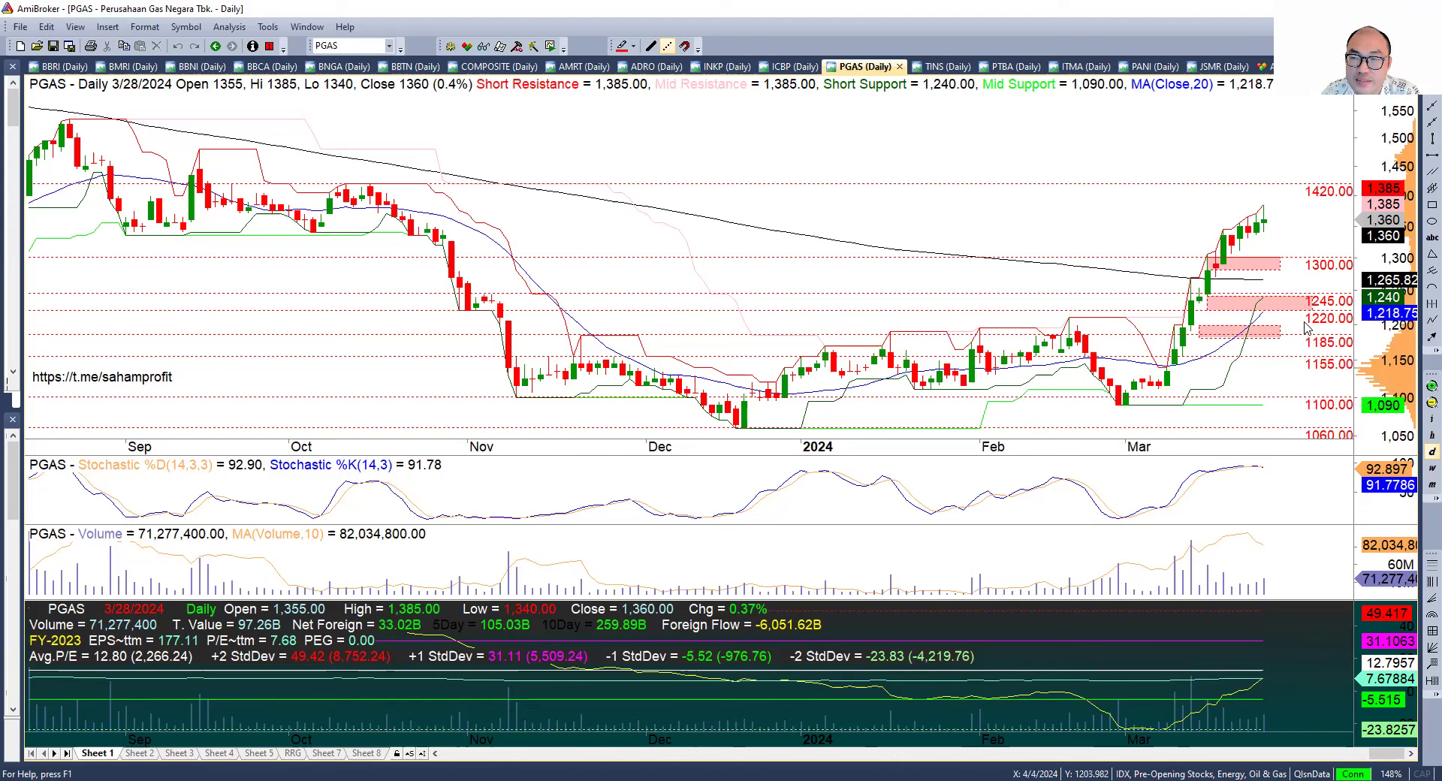
{"action": "left_click", "coordinate": [1422, 385]}
{"action": "left_click", "coordinate": [1422, 384]}
{"action": "left_click", "coordinate": [1422, 384]}
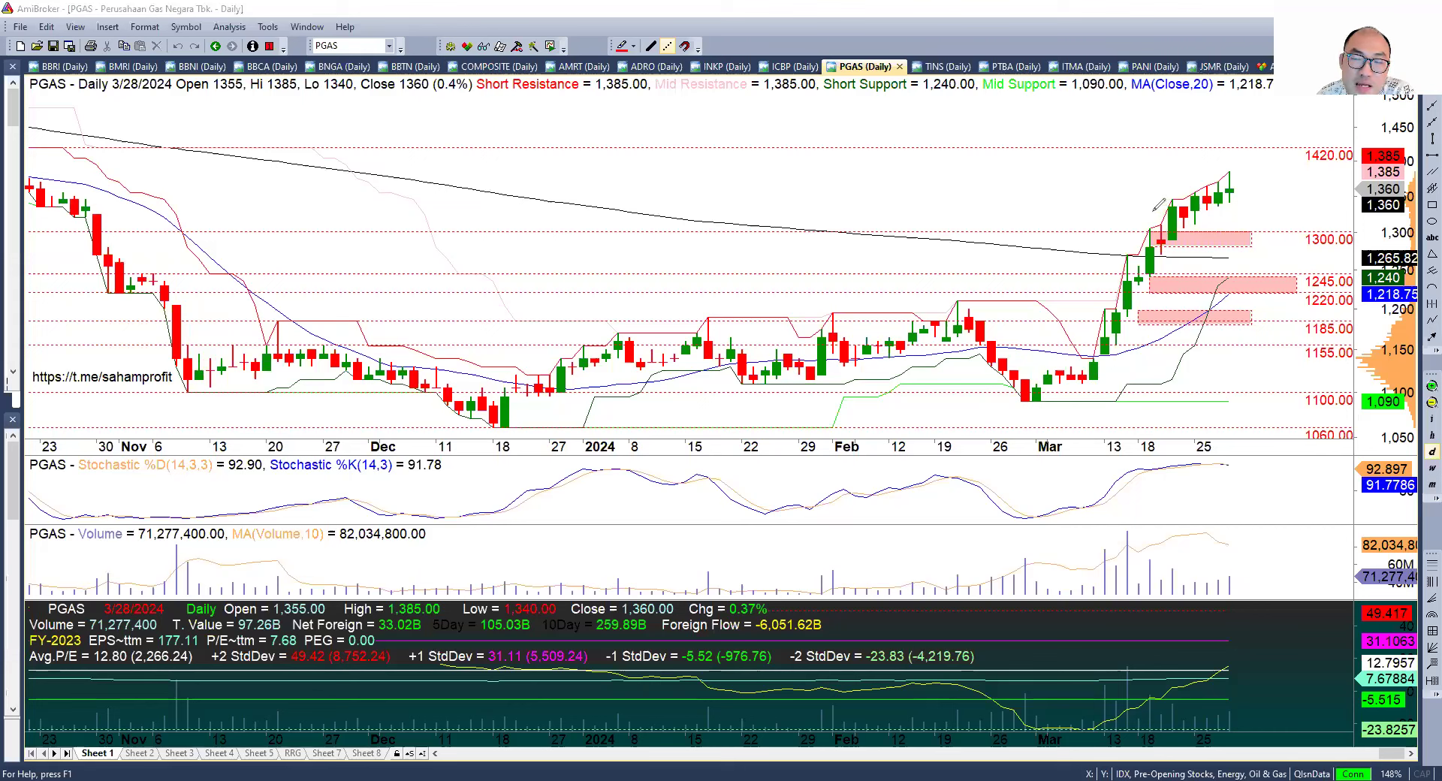
Sketch red freehand marks on PGAS along the rising 20-day moving average and around the latest March candles.
{"action": "mouse_move", "coordinate": [1111, 370]}
{"action": "left_mouse_down"}
{"action": "mouse_move", "coordinate": [1232, 292]}
{"action": "mouse_move", "coordinate": [1284, 324]}
{"action": "left_mouse_up"}
{"action": "mouse_move", "coordinate": [1197, 194]}
{"action": "left_mouse_down"}
{"action": "mouse_move", "coordinate": [1237, 165]}
{"action": "mouse_move", "coordinate": [1197, 204]}
{"action": "left_mouse_up"}
{"action": "left_click_drag", "start_coordinate": [1132, 171], "coordinate": [1250, 161]}
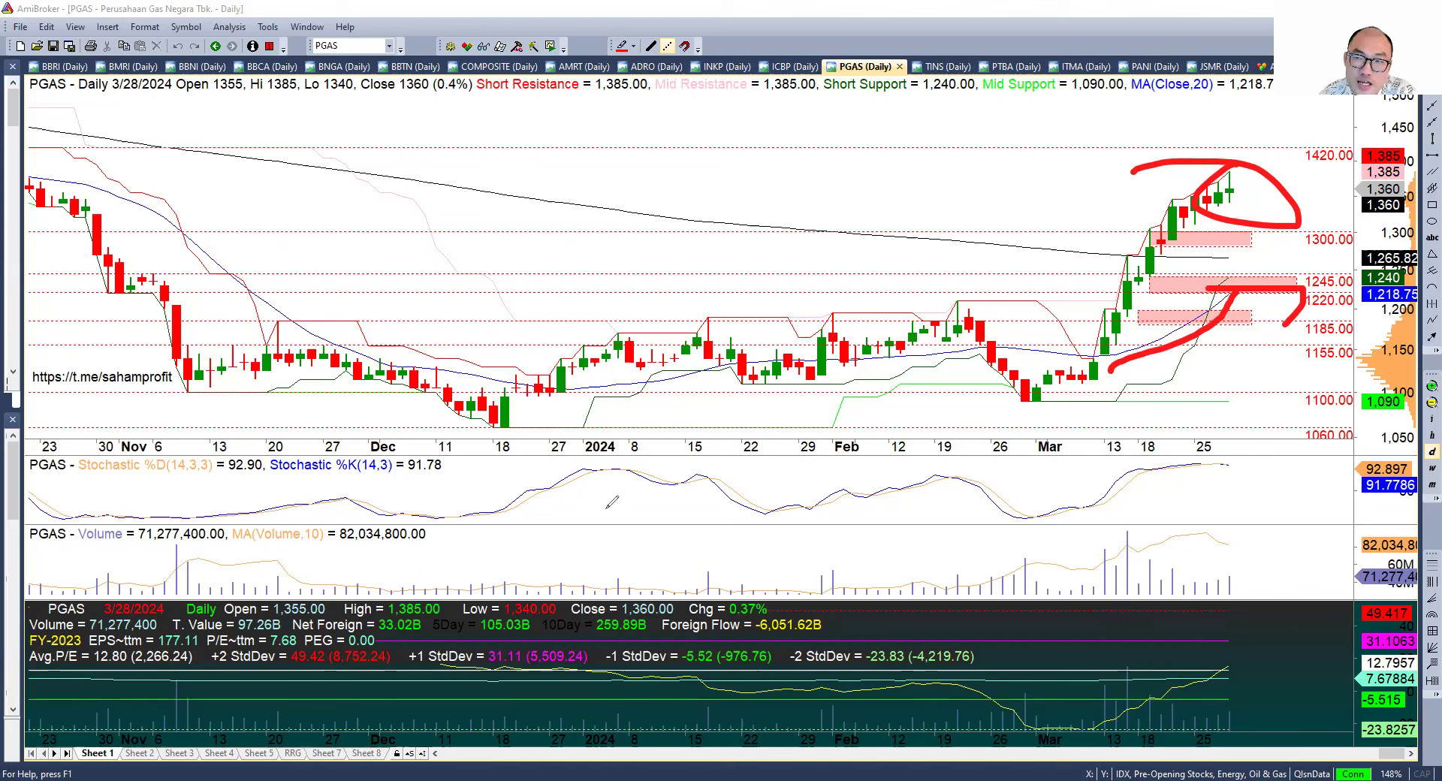
Mark PGAS's mid-March candles, the stochastic's rise and flat overbought stretch, and an upward arrow past 1420 in red freehand, and clear all marks.
{"action": "mouse_move", "coordinate": [1127, 318]}
{"action": "left_mouse_down"}
{"action": "mouse_move", "coordinate": [1091, 311]}
{"action": "mouse_move", "coordinate": [1131, 306]}
{"action": "left_mouse_up"}
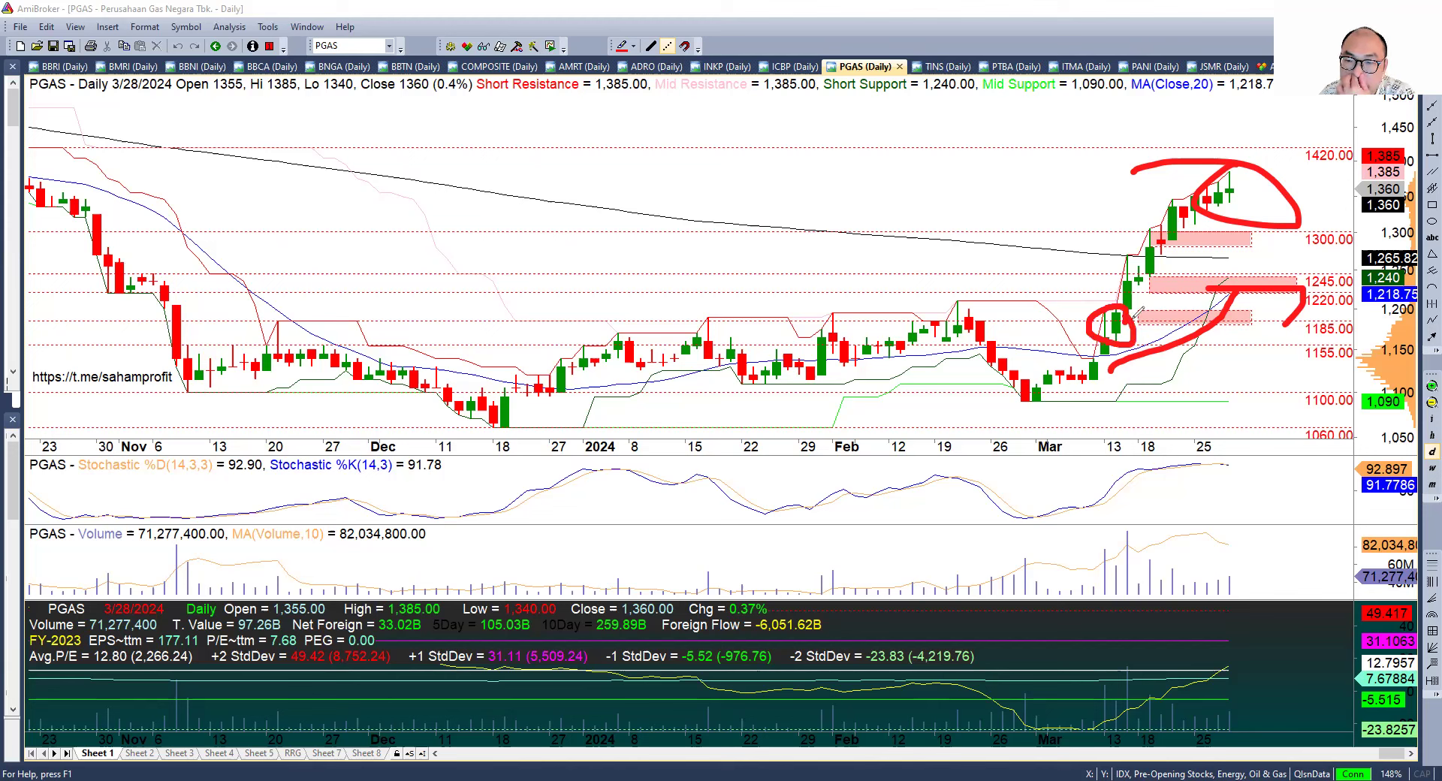
{"action": "mouse_move", "coordinate": [1111, 505]}
{"action": "left_mouse_down"}
{"action": "mouse_move", "coordinate": [1085, 502]}
{"action": "mouse_move", "coordinate": [1070, 520]}
{"action": "left_mouse_up"}
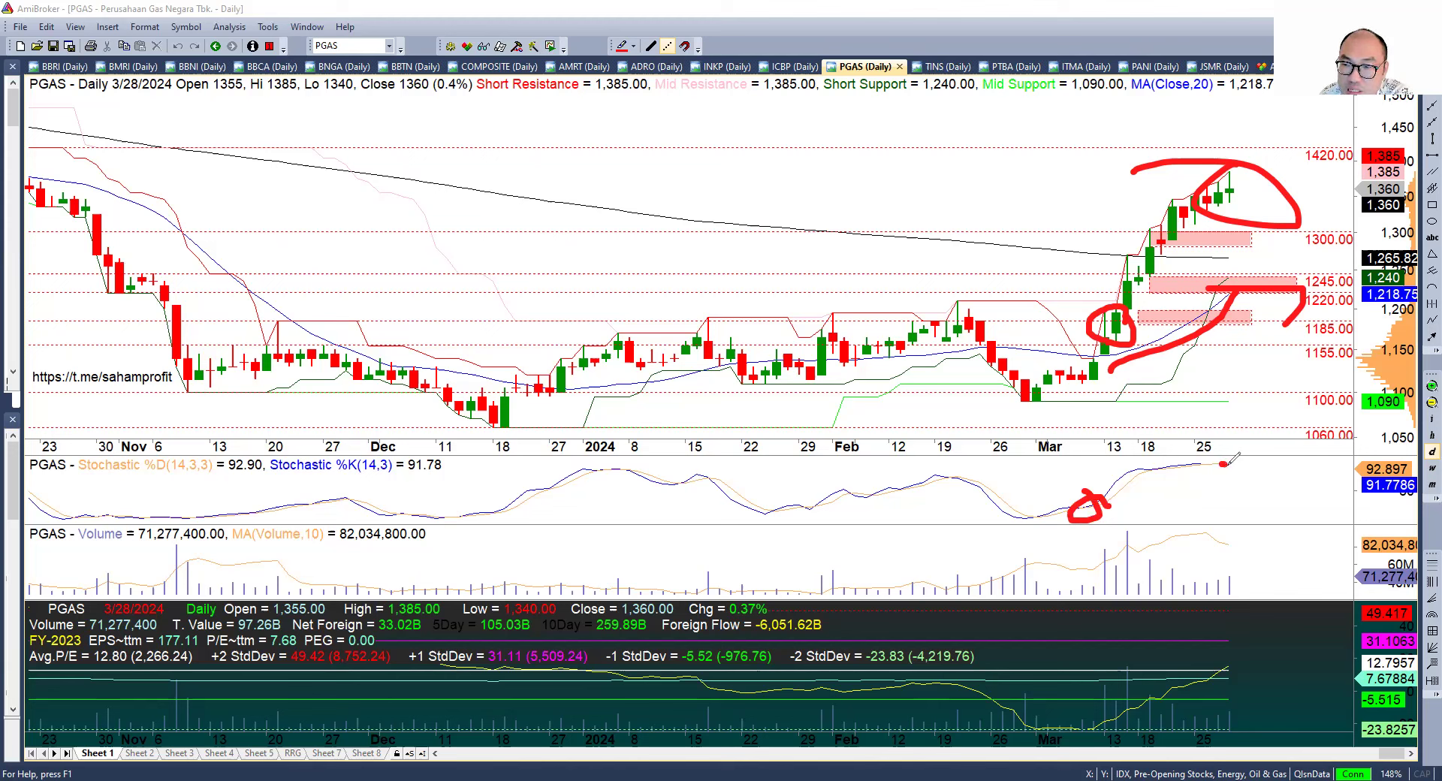
{"action": "left_click_drag", "start_coordinate": [1174, 468], "coordinate": [1275, 464]}
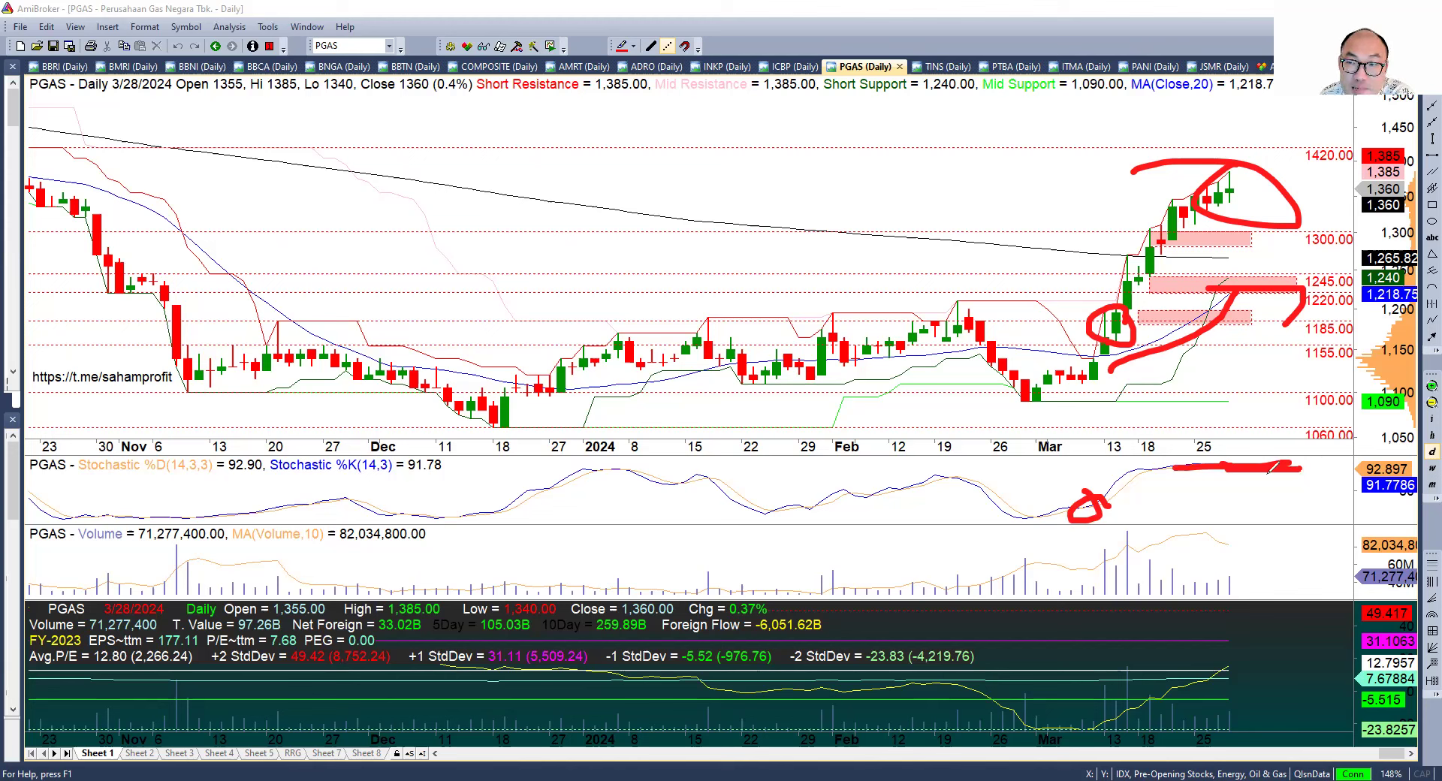
{"action": "mouse_move", "coordinate": [1277, 454]}
{"action": "left_mouse_down"}
{"action": "mouse_move", "coordinate": [1139, 438]}
{"action": "mouse_move", "coordinate": [1312, 441]}
{"action": "mouse_move", "coordinate": [1272, 431]}
{"action": "left_mouse_up"}
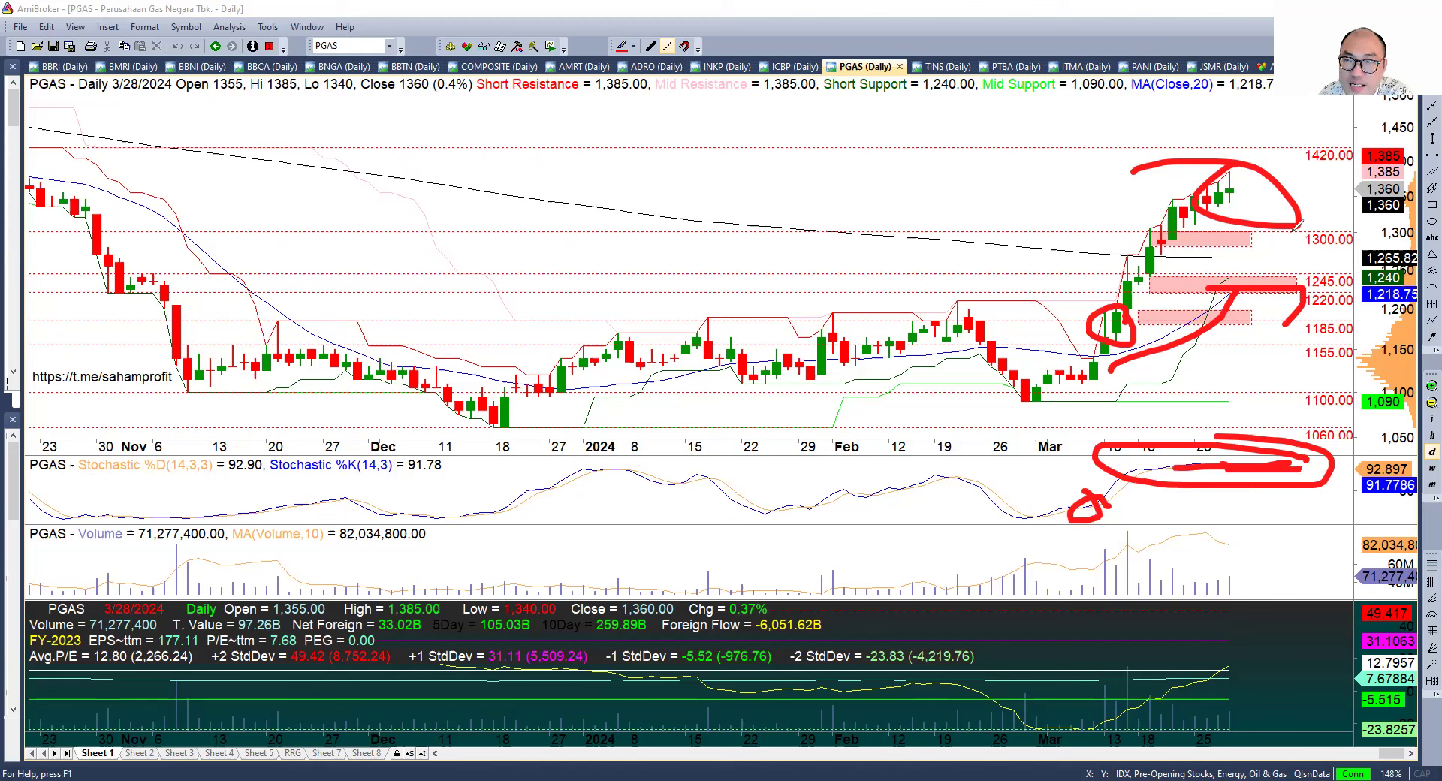
{"action": "mouse_move", "coordinate": [1255, 179]}
{"action": "left_mouse_down"}
{"action": "mouse_move", "coordinate": [1292, 130]}
{"action": "mouse_move", "coordinate": [1327, 138]}
{"action": "left_mouse_up"}
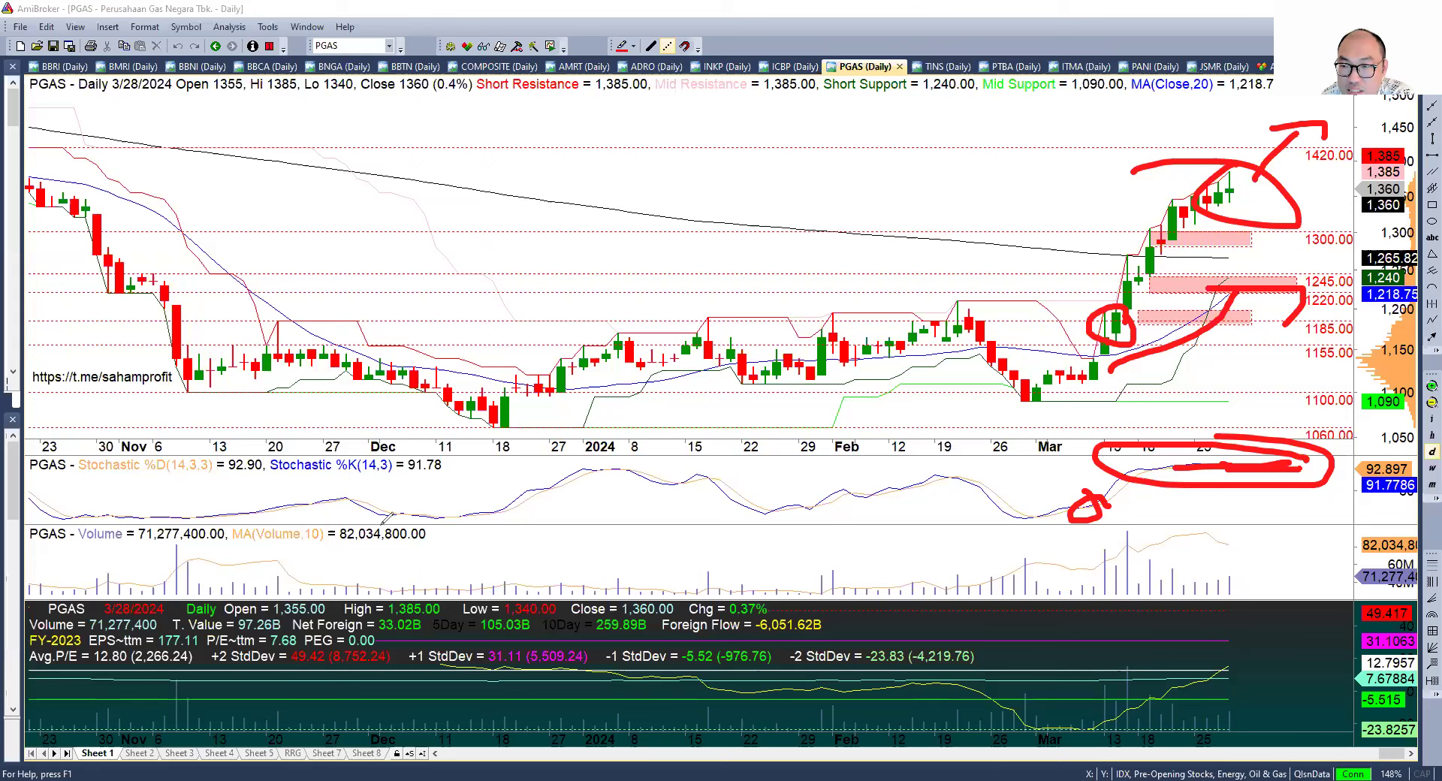
{"action": "key", "text": "e"}
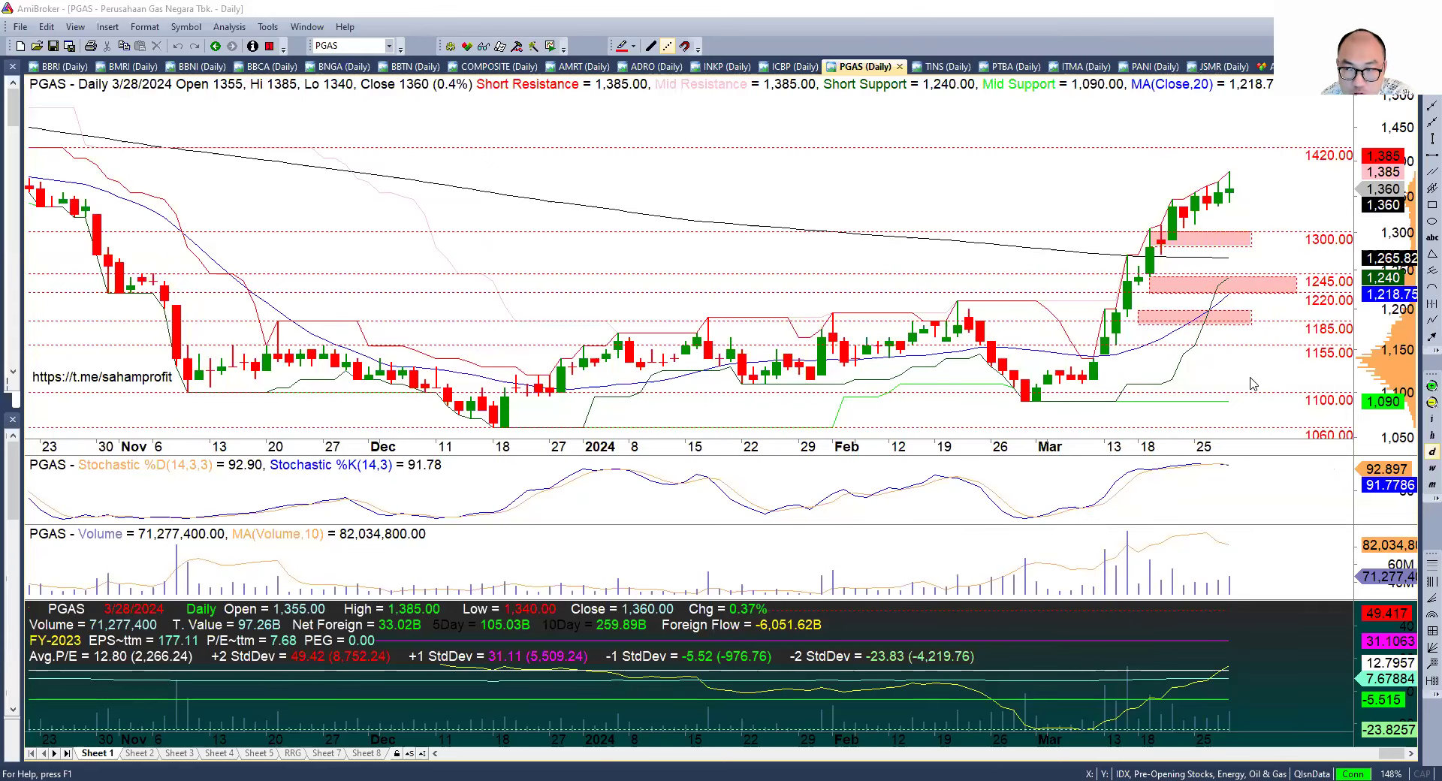
Check PGAS's latest daily candle and switch the chart to weekly bars covering September 2022 to March 2024.
{"action": "left_click", "coordinate": [1429, 386]}
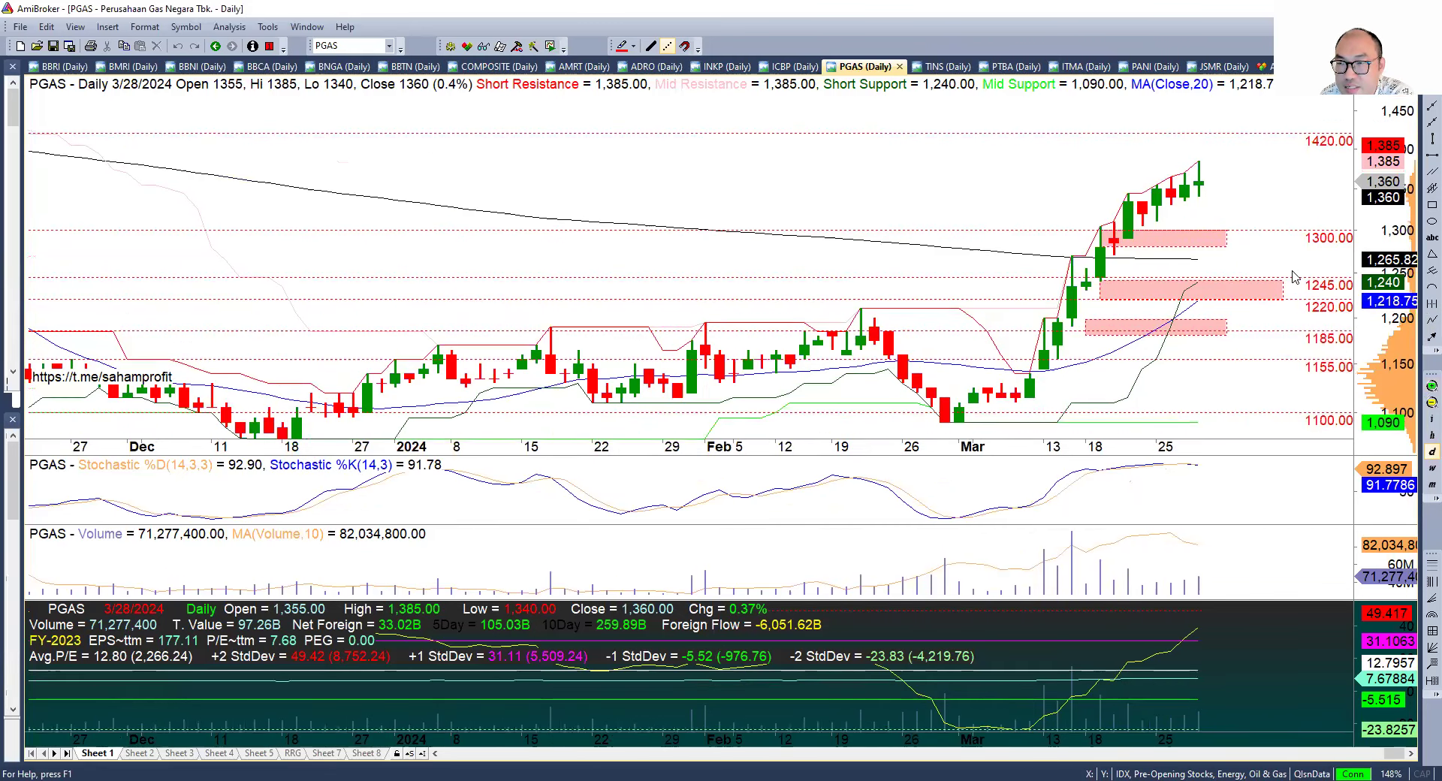
{"action": "mouse_move", "coordinate": [1206, 192]}
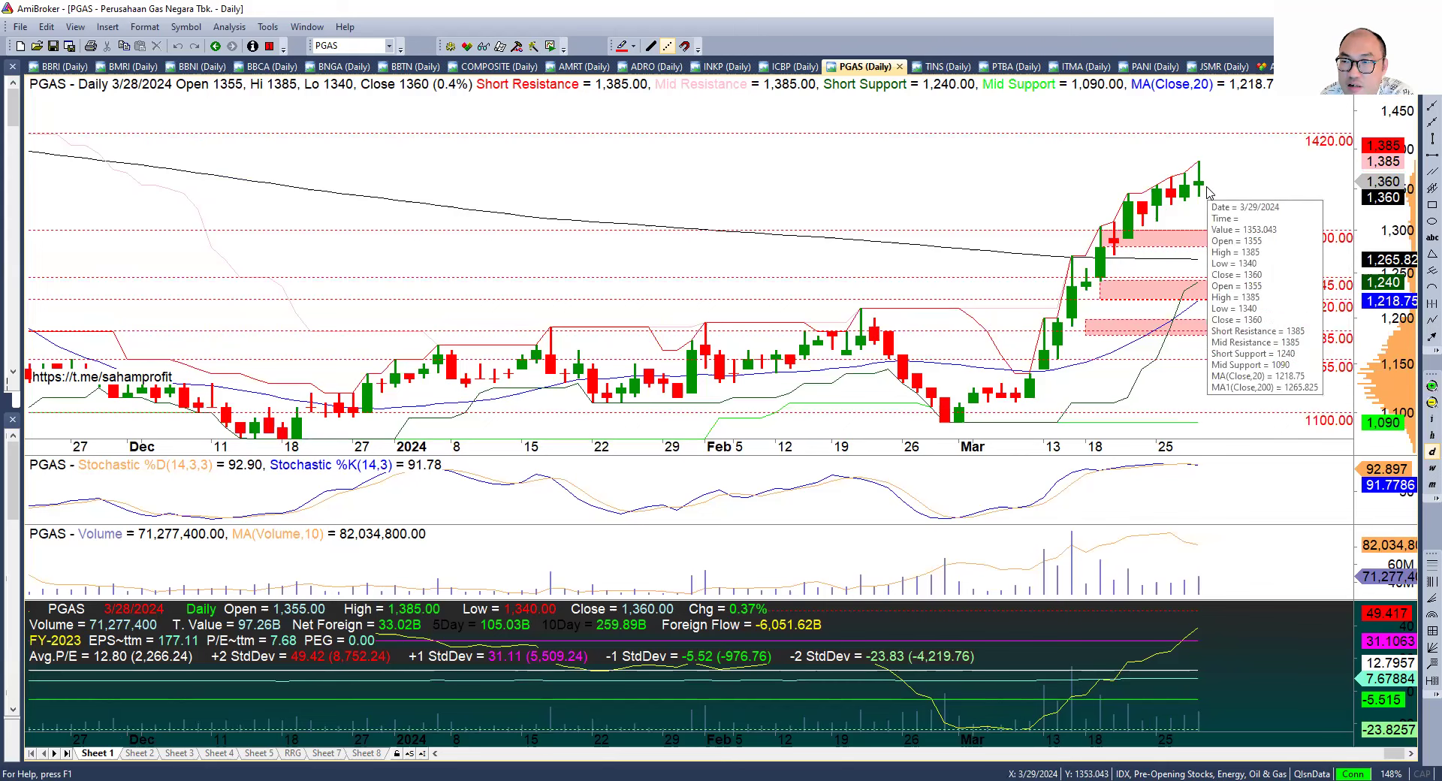
{"action": "left_click_drag", "start_coordinate": [1402, 248], "coordinate": [1400, 351]}
{"action": "left_click", "coordinate": [1432, 468]}
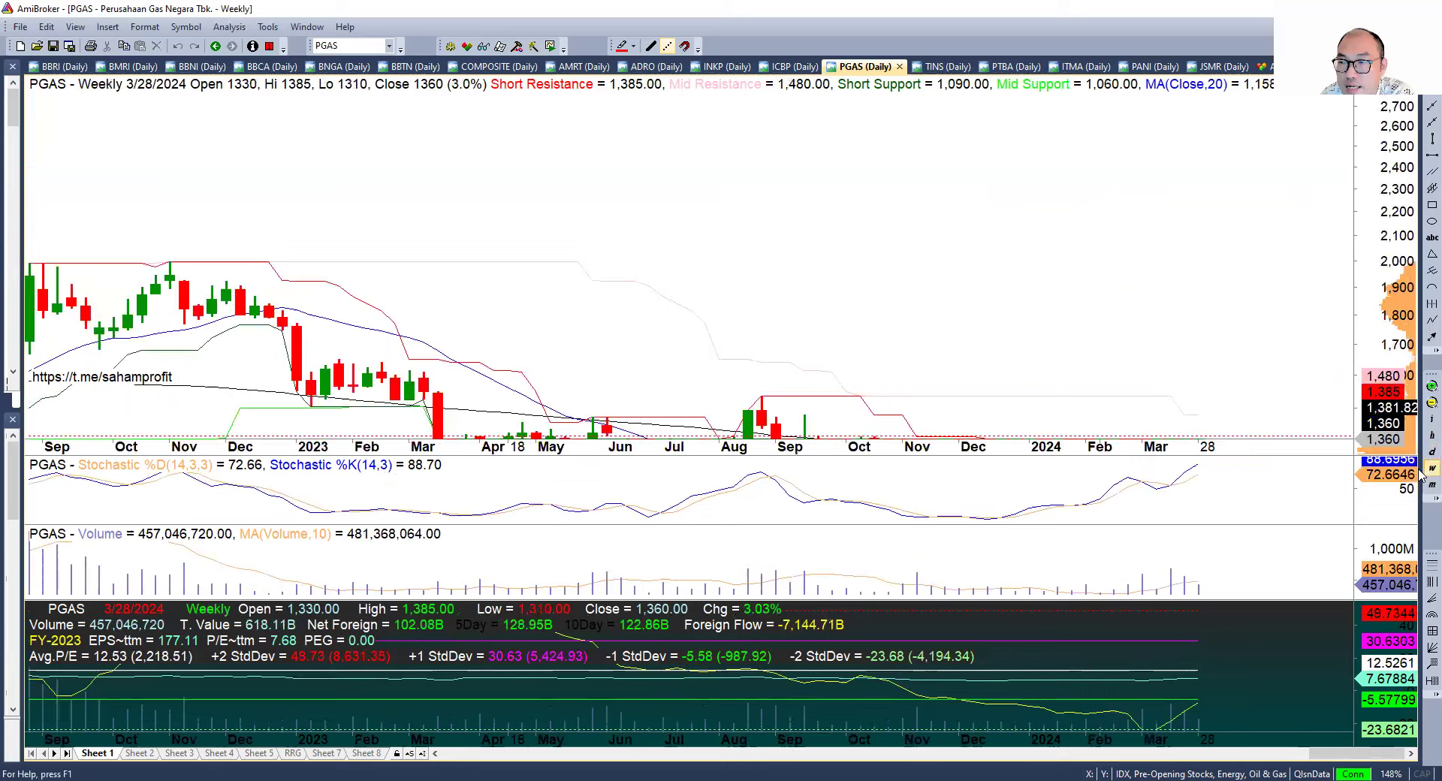
{"action": "left_click_drag", "start_coordinate": [1395, 214], "coordinate": [1396, 141]}
Draw a horizontal resistance line on weekly PGAS at the August 2023 high, snapped to 1535.
{"action": "left_click", "coordinate": [1433, 154]}
{"action": "left_click_drag", "start_coordinate": [758, 316], "coordinate": [760, 252]}
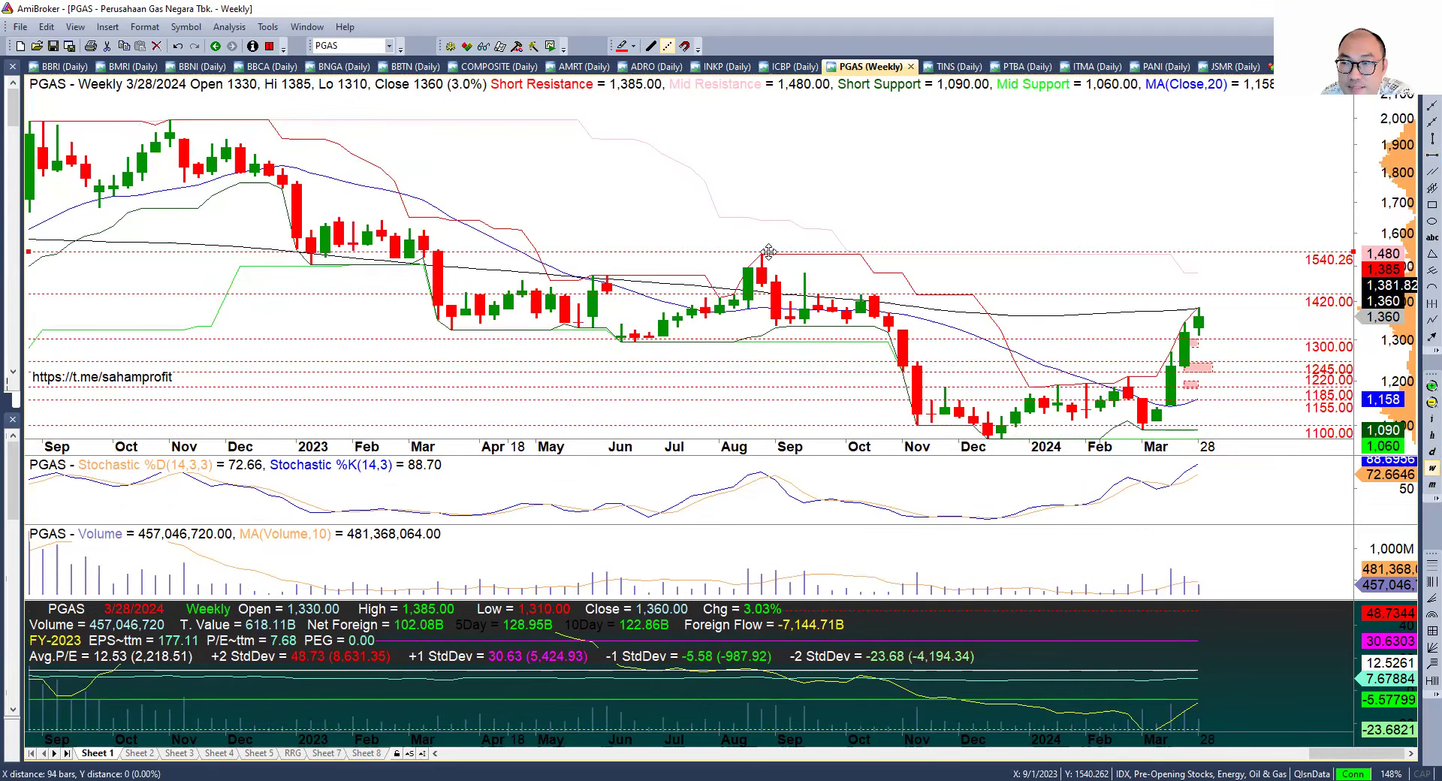
{"action": "double_click", "coordinate": [766, 252]}
{"action": "left_click", "coordinate": [837, 220]}
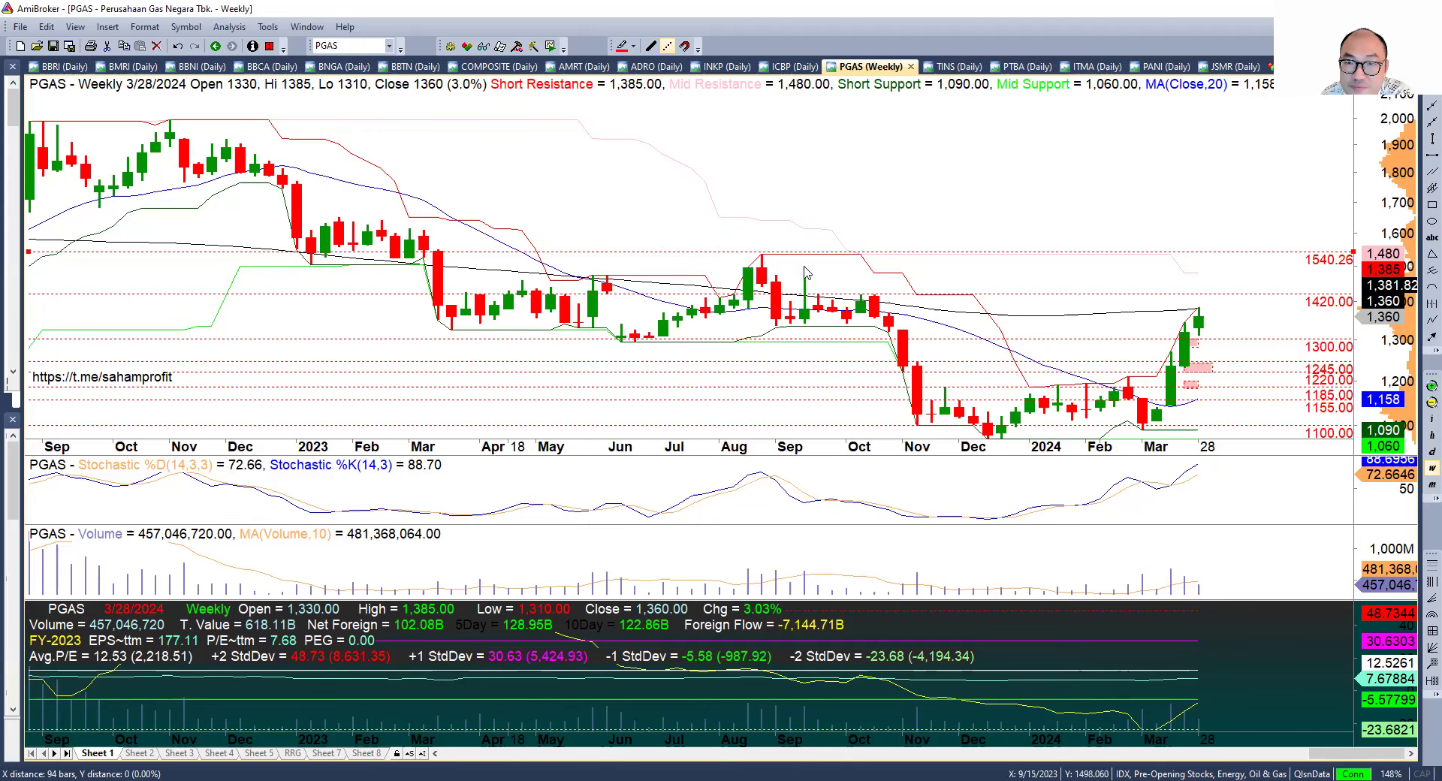
{"action": "left_click", "coordinate": [766, 252]}
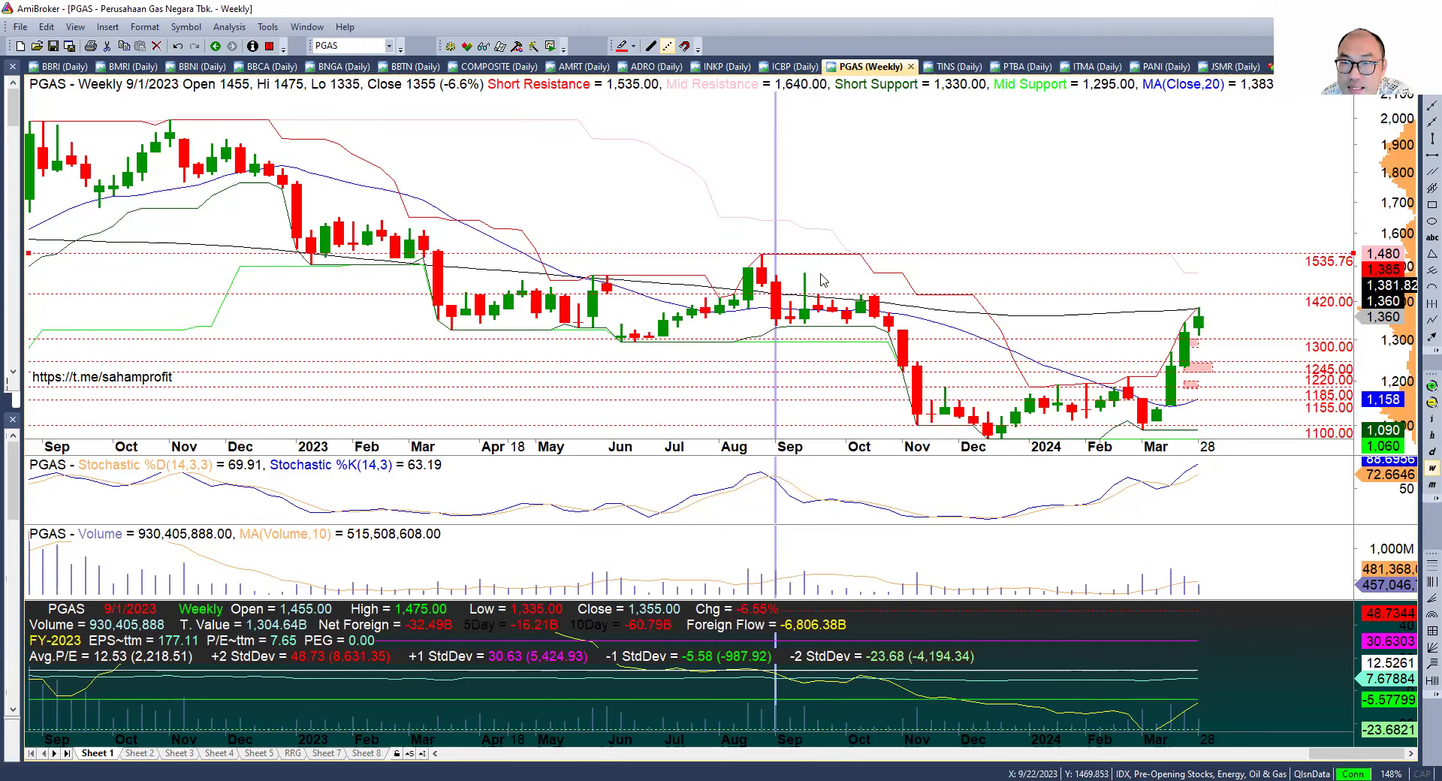
{"action": "left_click_drag", "start_coordinate": [762, 253], "coordinate": [760, 253]}
{"action": "left_click", "coordinate": [685, 46]}
{"action": "mouse_move", "coordinate": [773, 254]}
{"action": "left_mouse_down"}
{"action": "mouse_move", "coordinate": [774, 274]}
{"action": "mouse_move", "coordinate": [774, 254]}
{"action": "left_mouse_up"}
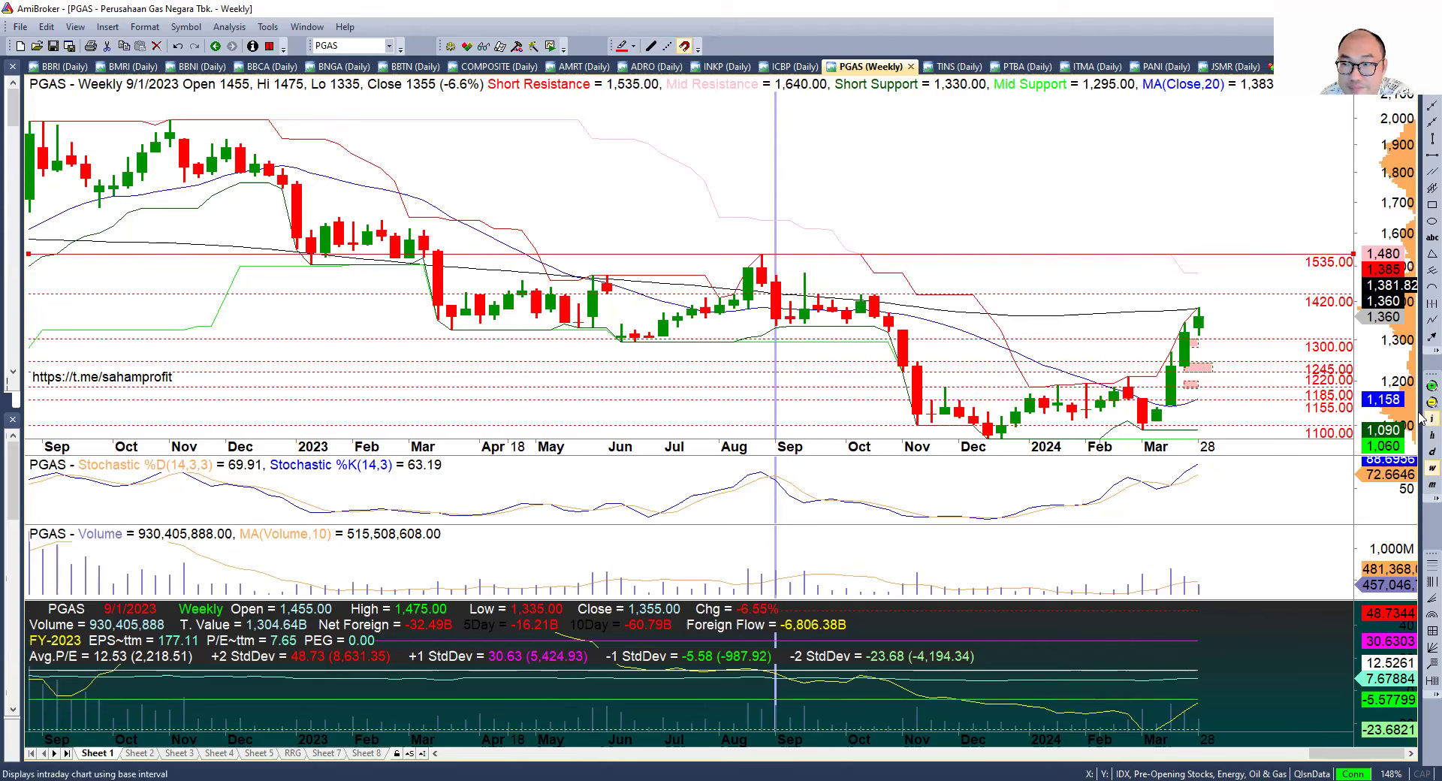
Examine PGAS's weekly candles from May 2023 to March 2024, marking the March rally in red freehand and clearing the marks.
{"action": "left_click", "coordinate": [1430, 385]}
{"action": "left_click", "coordinate": [1427, 385]}
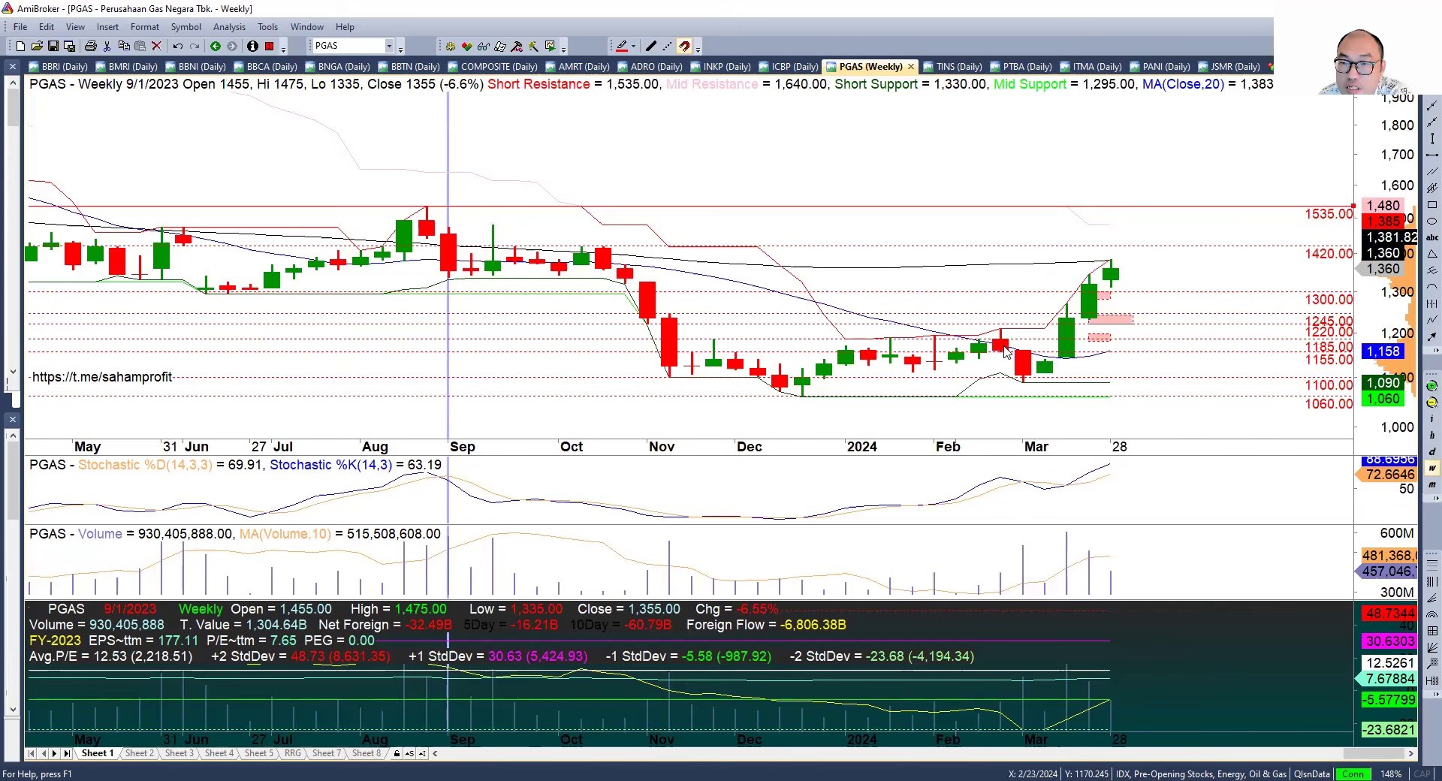
{"action": "mouse_move", "coordinate": [1005, 350]}
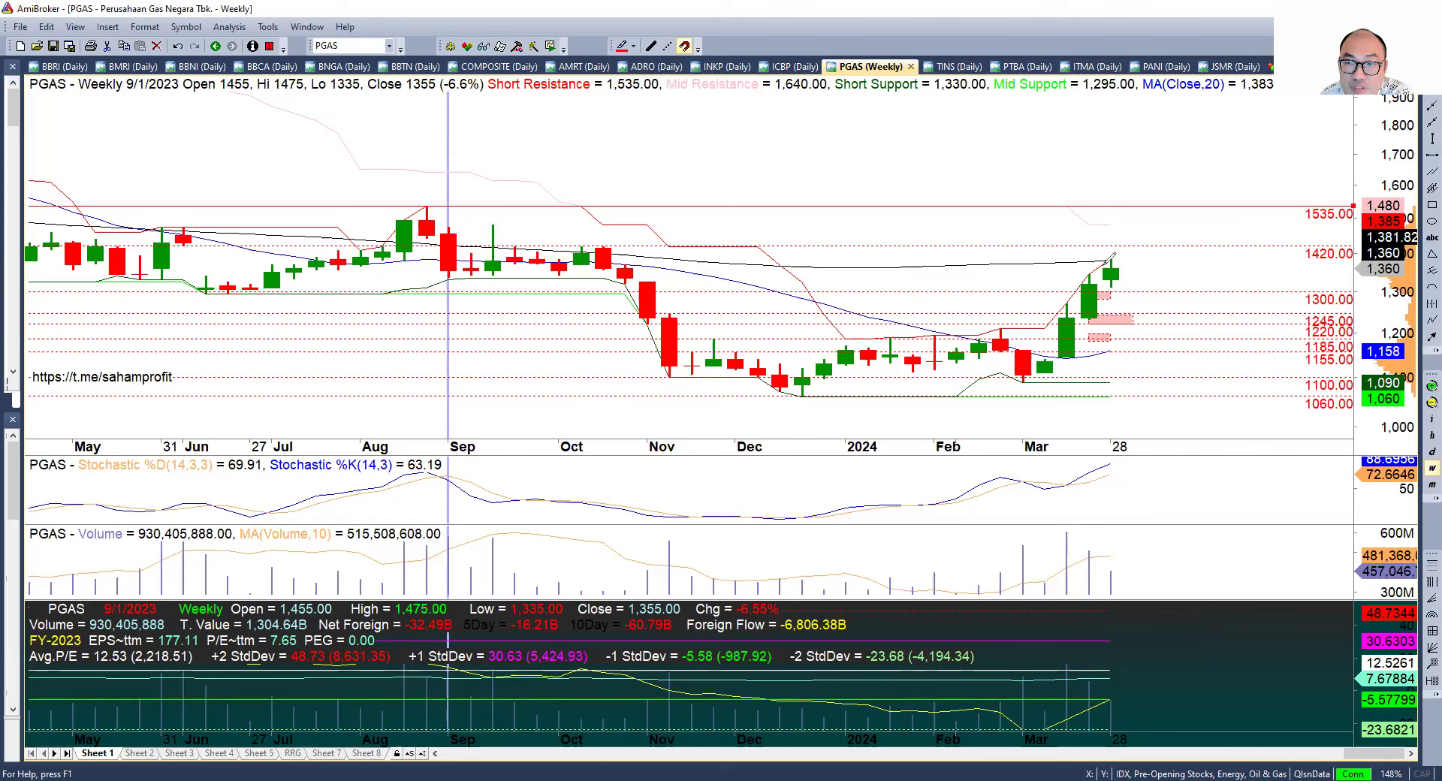
{"action": "left_click_drag", "start_coordinate": [1119, 259], "coordinate": [1104, 258]}
{"action": "mouse_move", "coordinate": [1047, 366]}
{"action": "left_mouse_down"}
{"action": "mouse_move", "coordinate": [1049, 379]}
{"action": "mouse_move", "coordinate": [1090, 320]}
{"action": "mouse_move", "coordinate": [1100, 332]}
{"action": "mouse_move", "coordinate": [1123, 259]}
{"action": "left_mouse_up"}
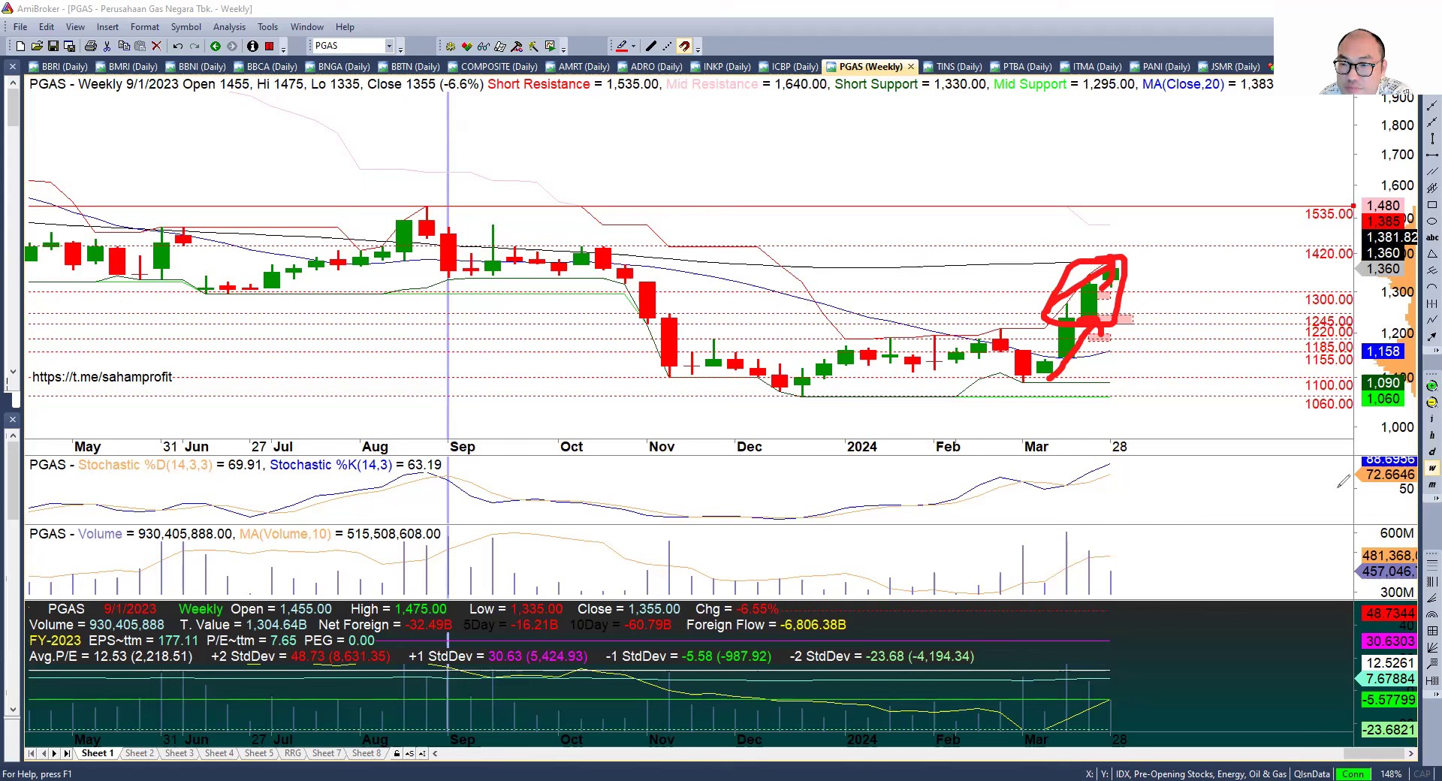
{"action": "key", "text": "e"}
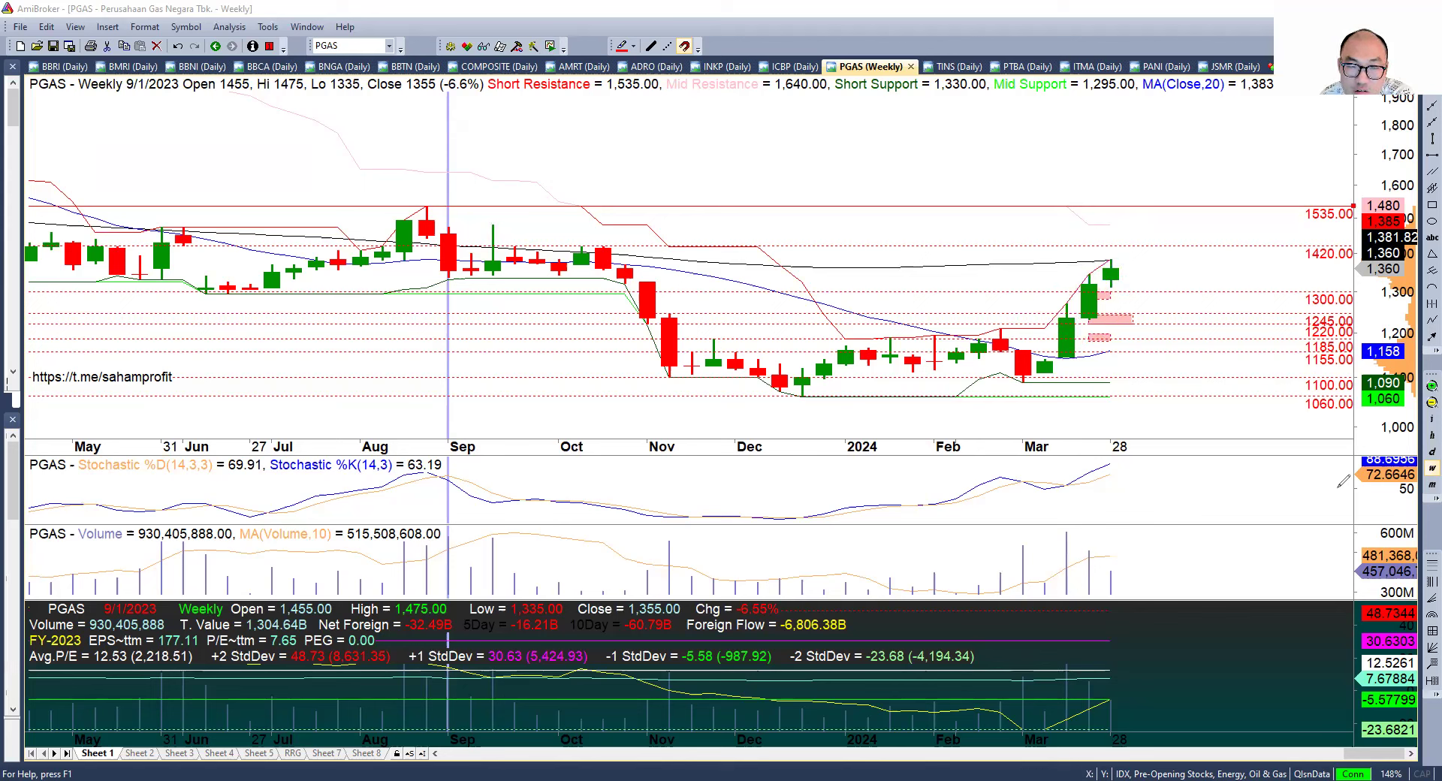
Switch to Excel's Main Screener sheet and copy the codes AMRT, ADRO, INKP, ICBP, PGAS and TINS, leaving out NICE.
{"action": "key", "text": "alt+Tab"}
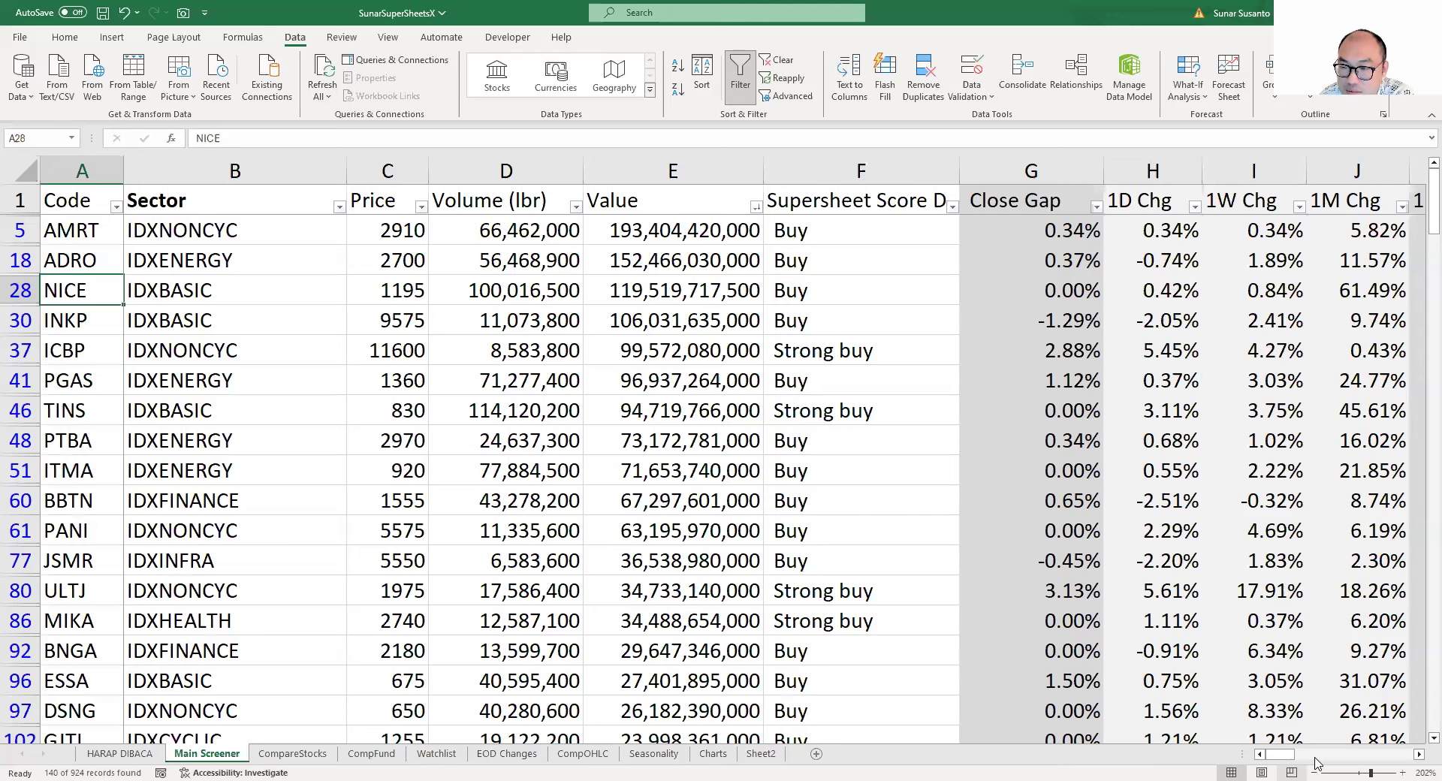
{"action": "scroll", "coordinate": [1315, 763], "scroll_direction": "down", "scroll_amount": 4, "text": "ctrl"}
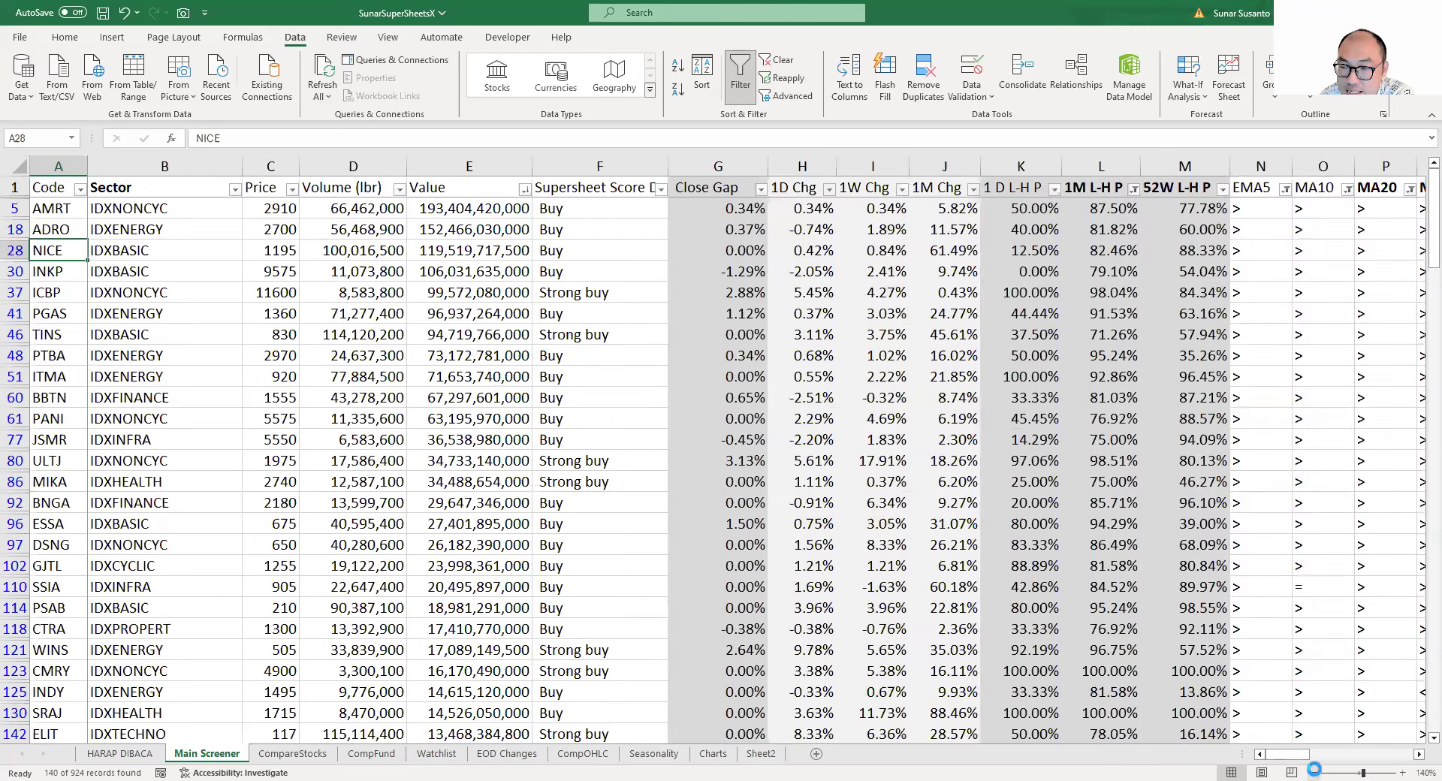
{"action": "scroll", "coordinate": [1399, 763], "scroll_direction": "down", "scroll_amount": 3, "text": "ctrl"}
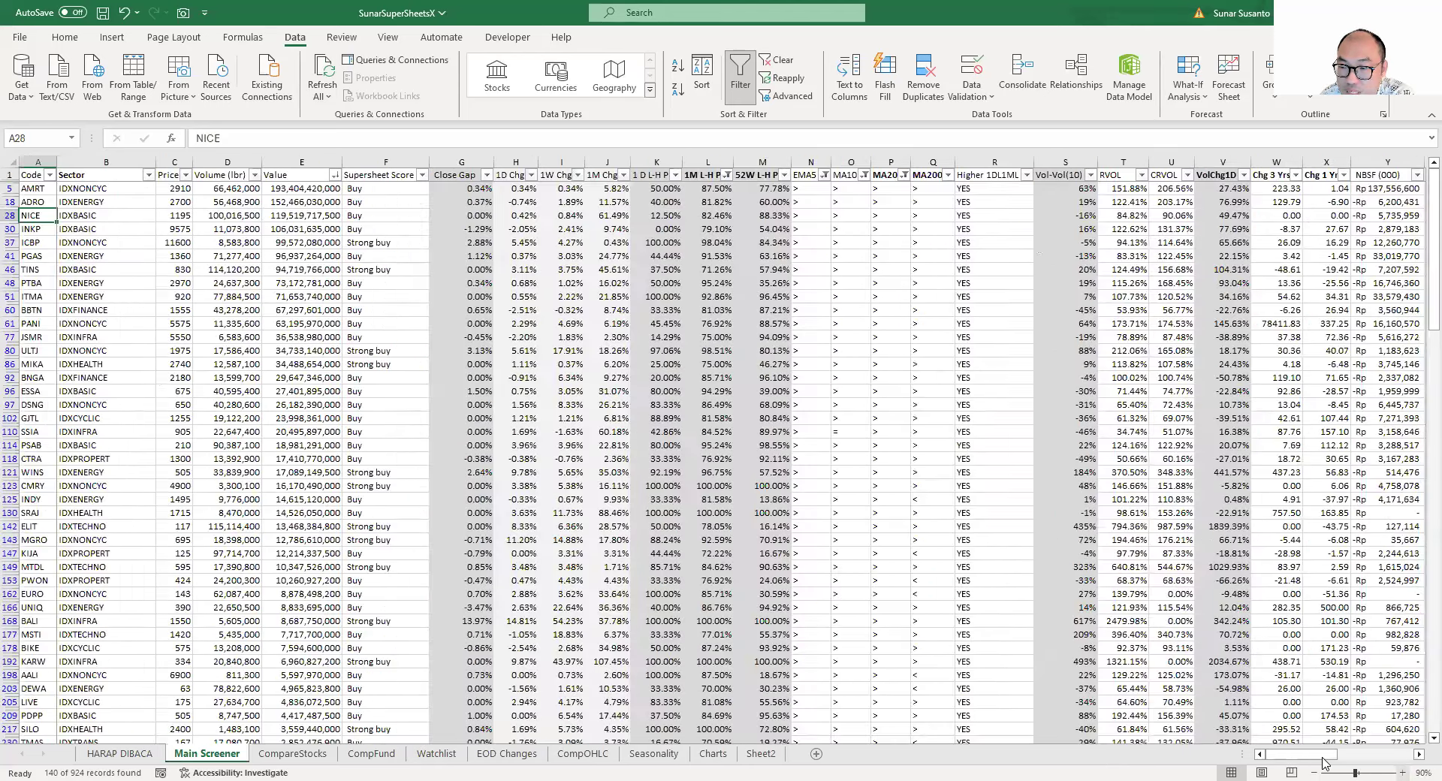
{"action": "scroll", "coordinate": [43, 204], "scroll_direction": "up", "scroll_amount": 1, "text": "ctrl"}
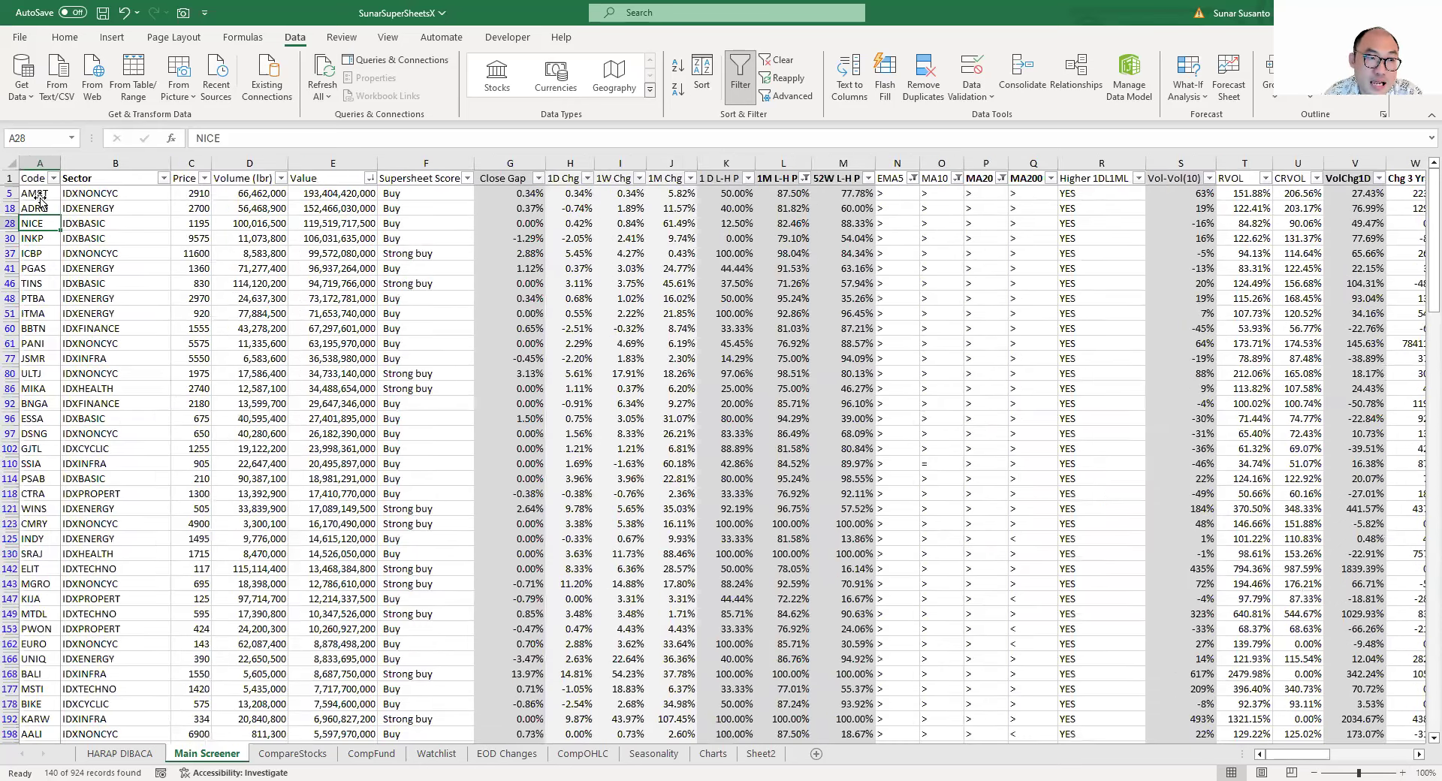
{"action": "key", "text": "Up"}
{"action": "key", "text": "Up"}
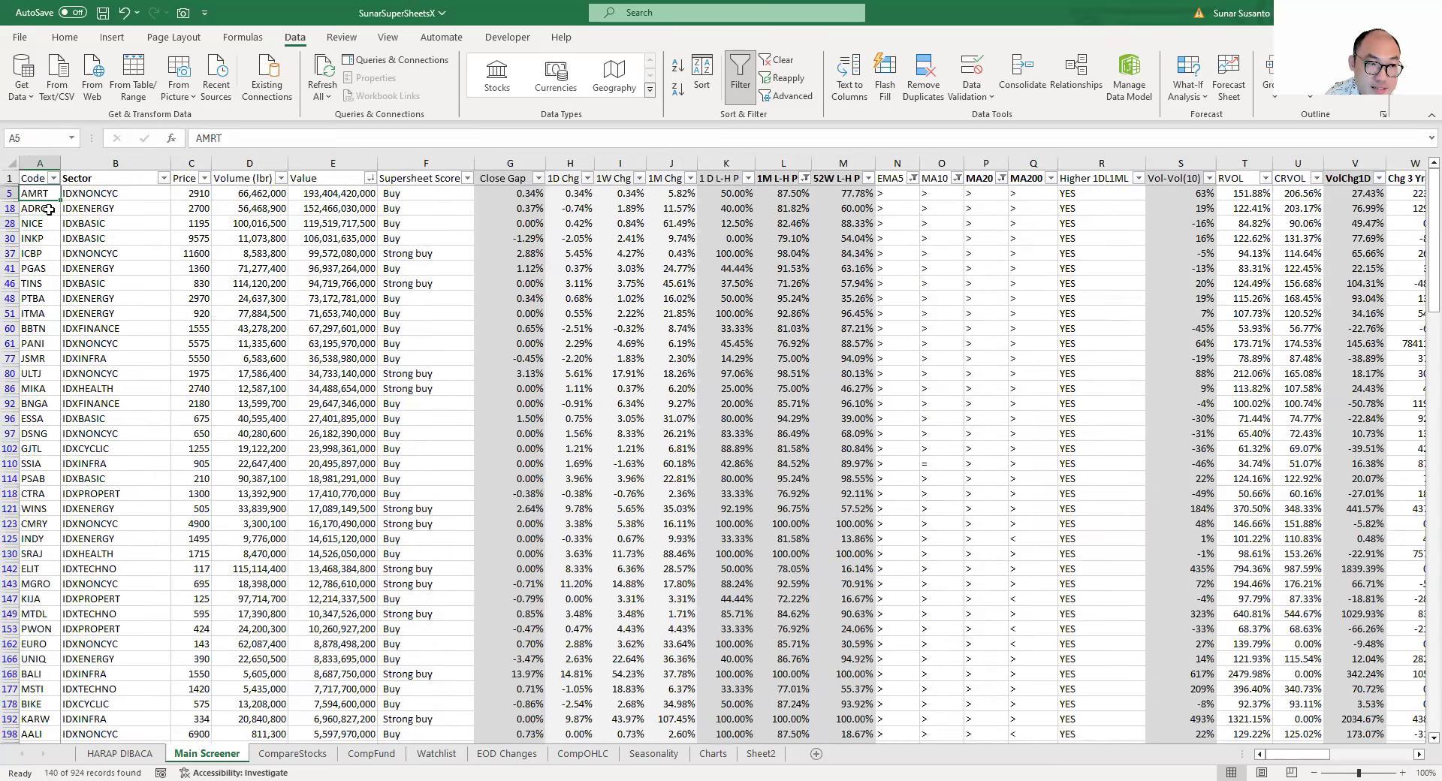
{"action": "left_click", "coordinate": [43, 207], "text": "shift"}
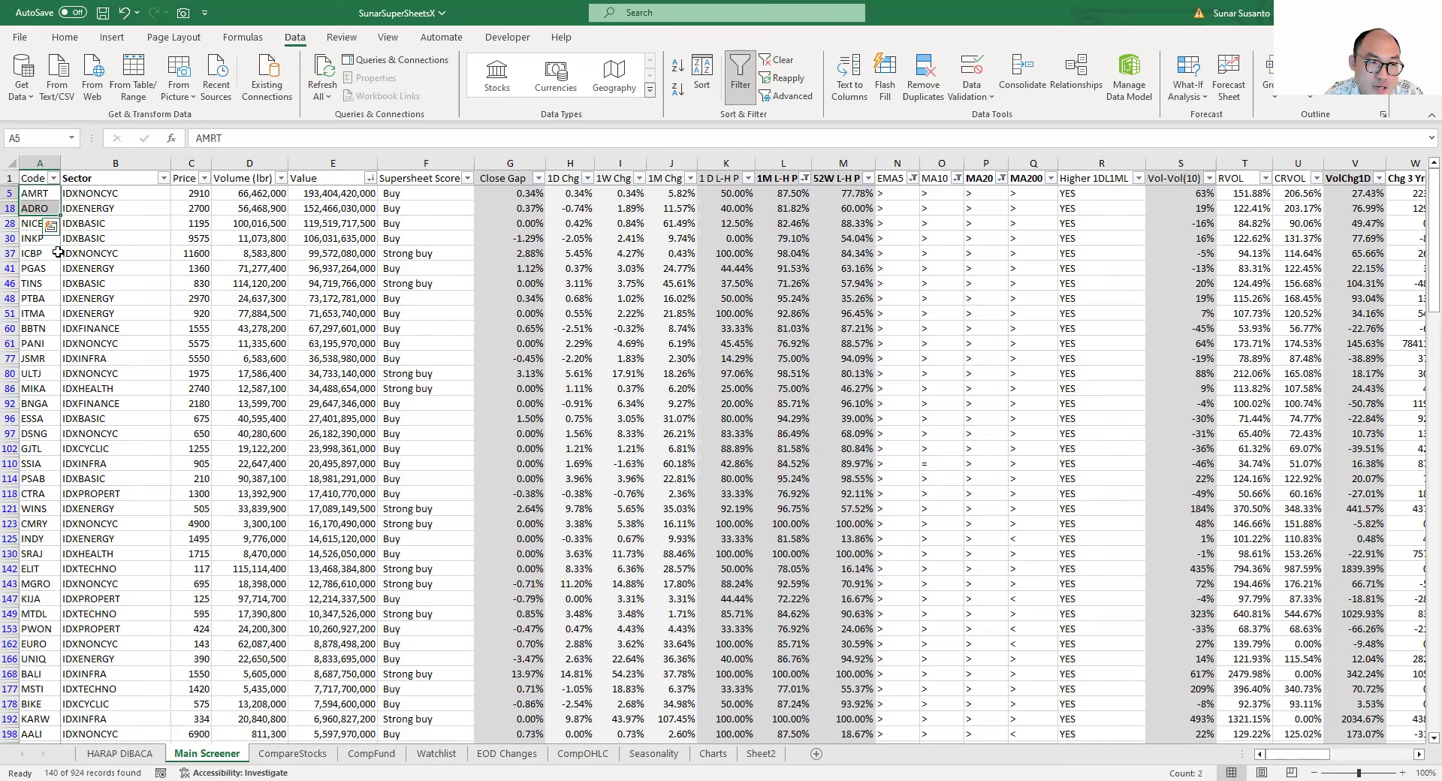
{"action": "left_click", "coordinate": [45, 240], "text": "ctrl"}
{"action": "left_click_drag", "start_coordinate": [45, 240], "coordinate": [40, 277]}
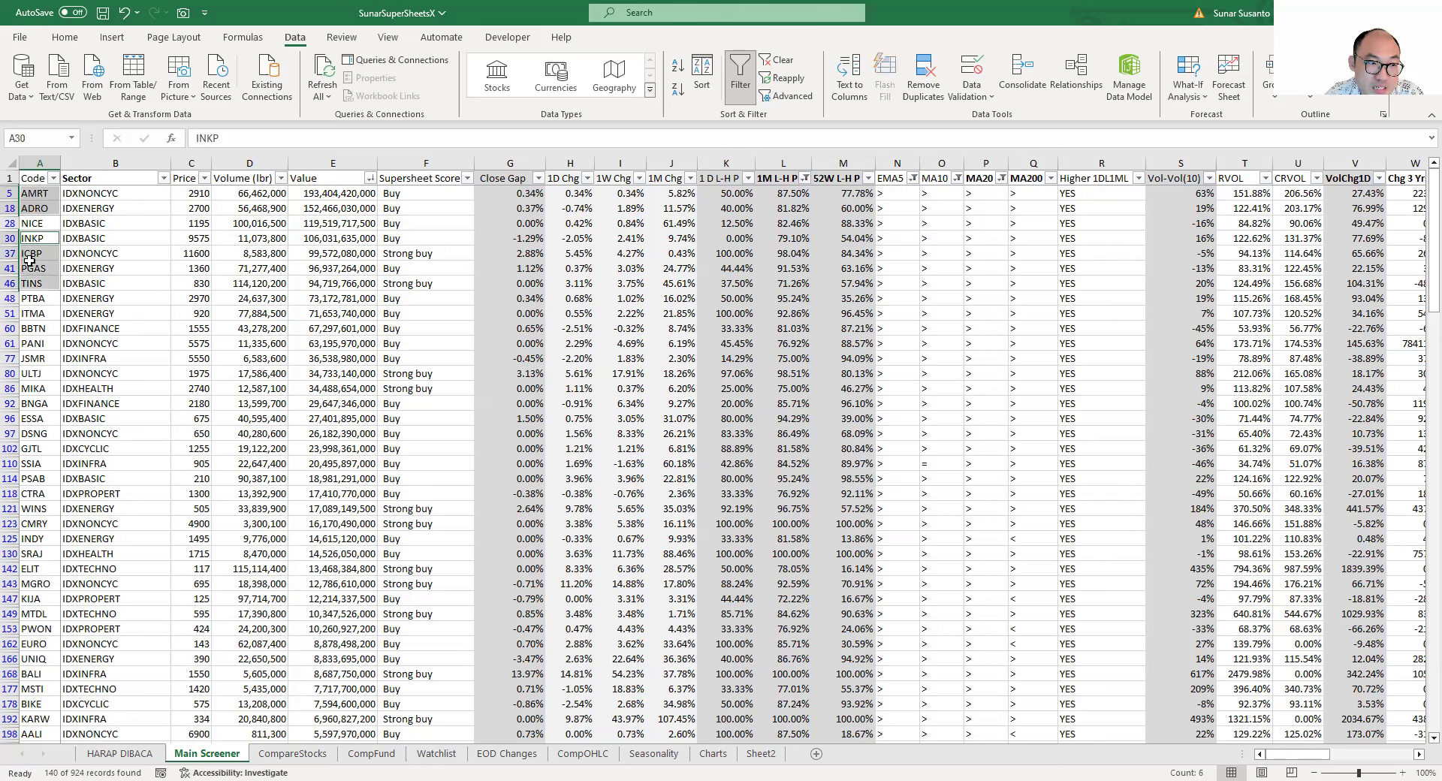
{"action": "key", "text": "ctrl+c"}
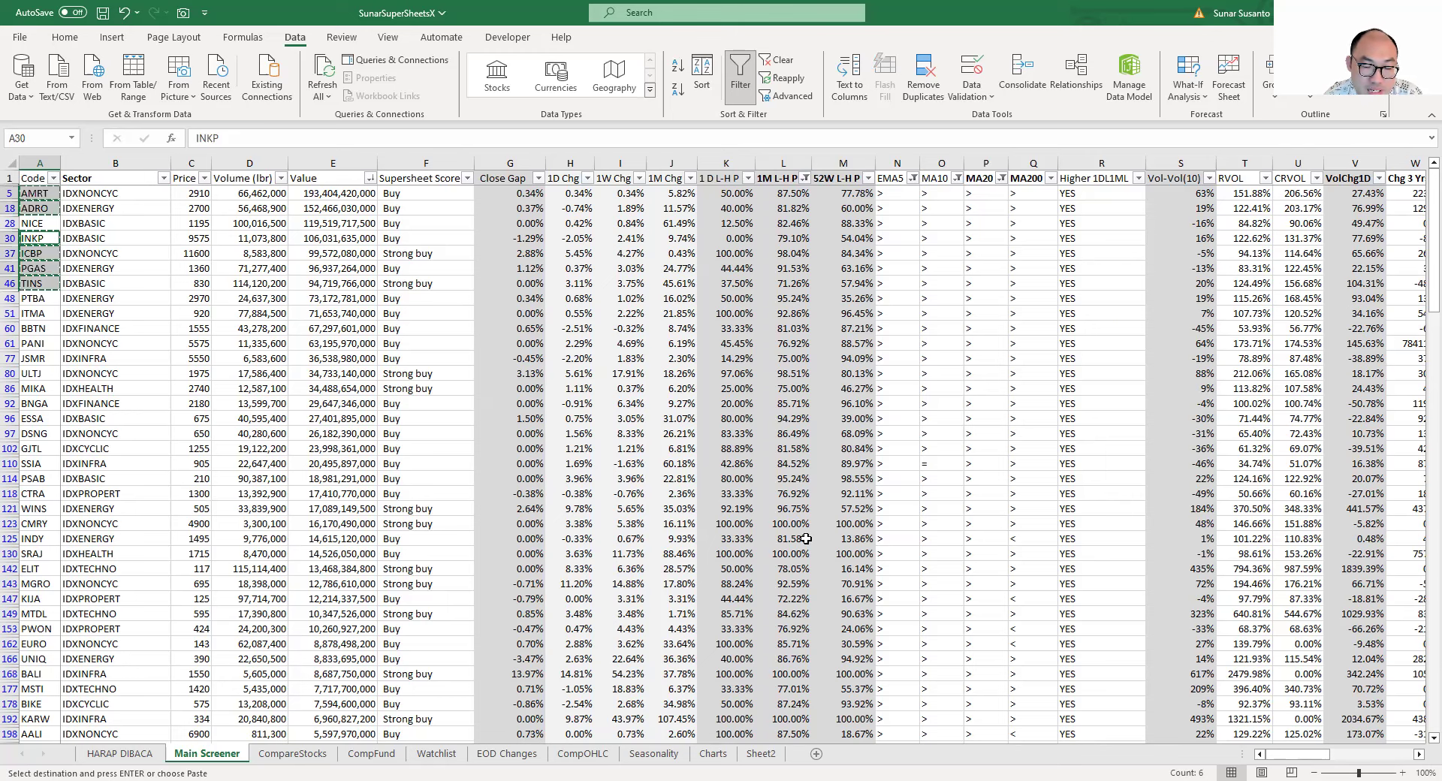
Paste the copied stock codes transposed into the List2 row of the Watchlist sheet, starting at B3.
{"action": "left_click", "coordinate": [450, 753]}
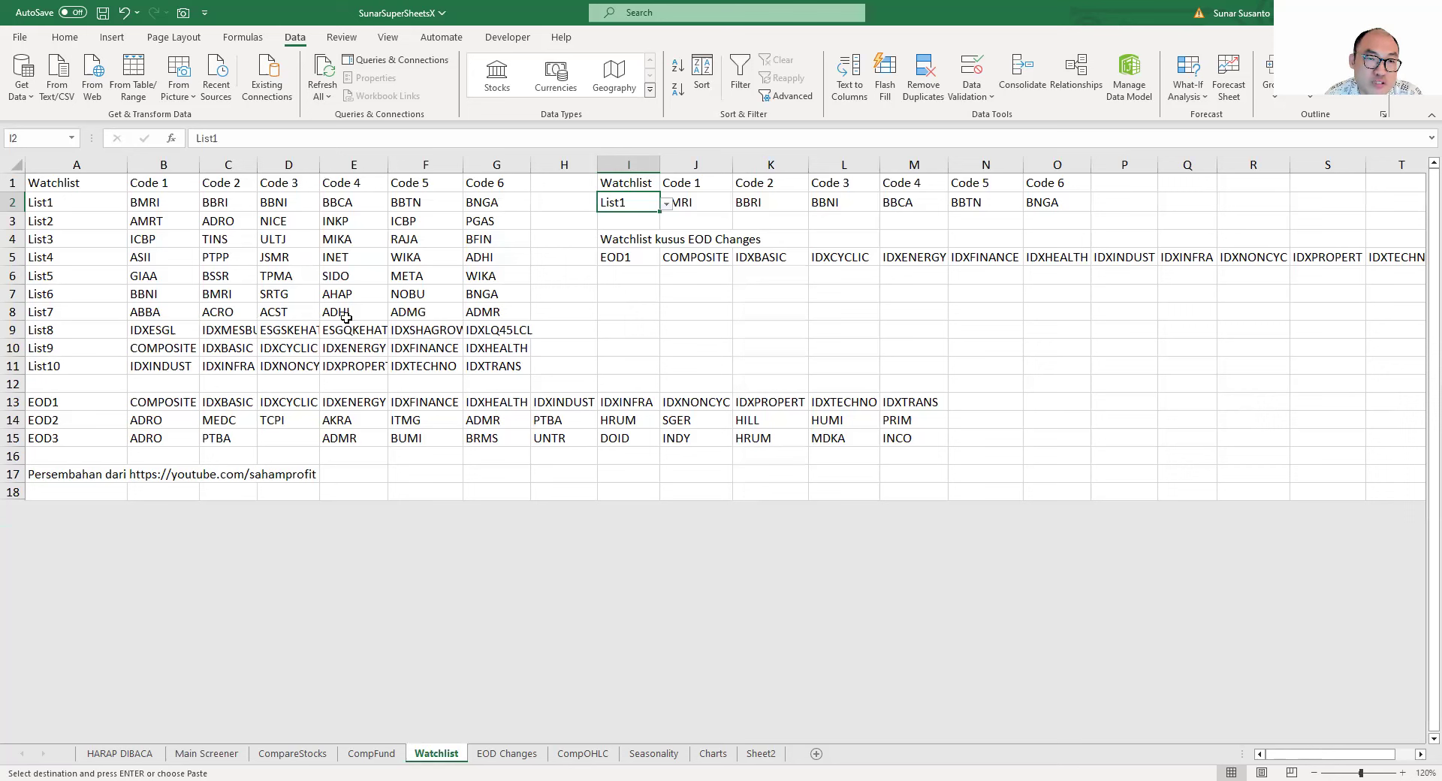
{"action": "left_click", "coordinate": [163, 239]}
{"action": "left_click", "coordinate": [175, 220]}
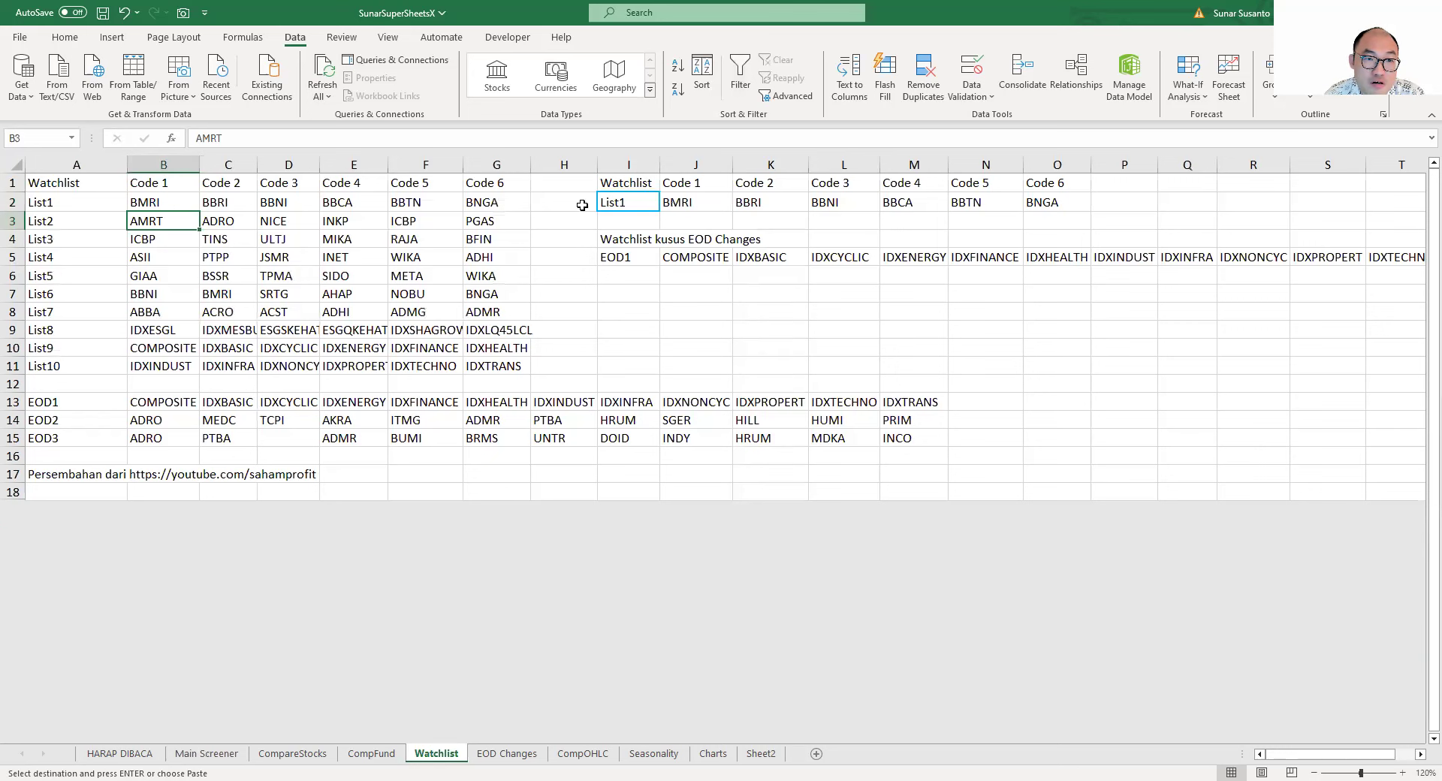
{"action": "right_click", "coordinate": [166, 224]}
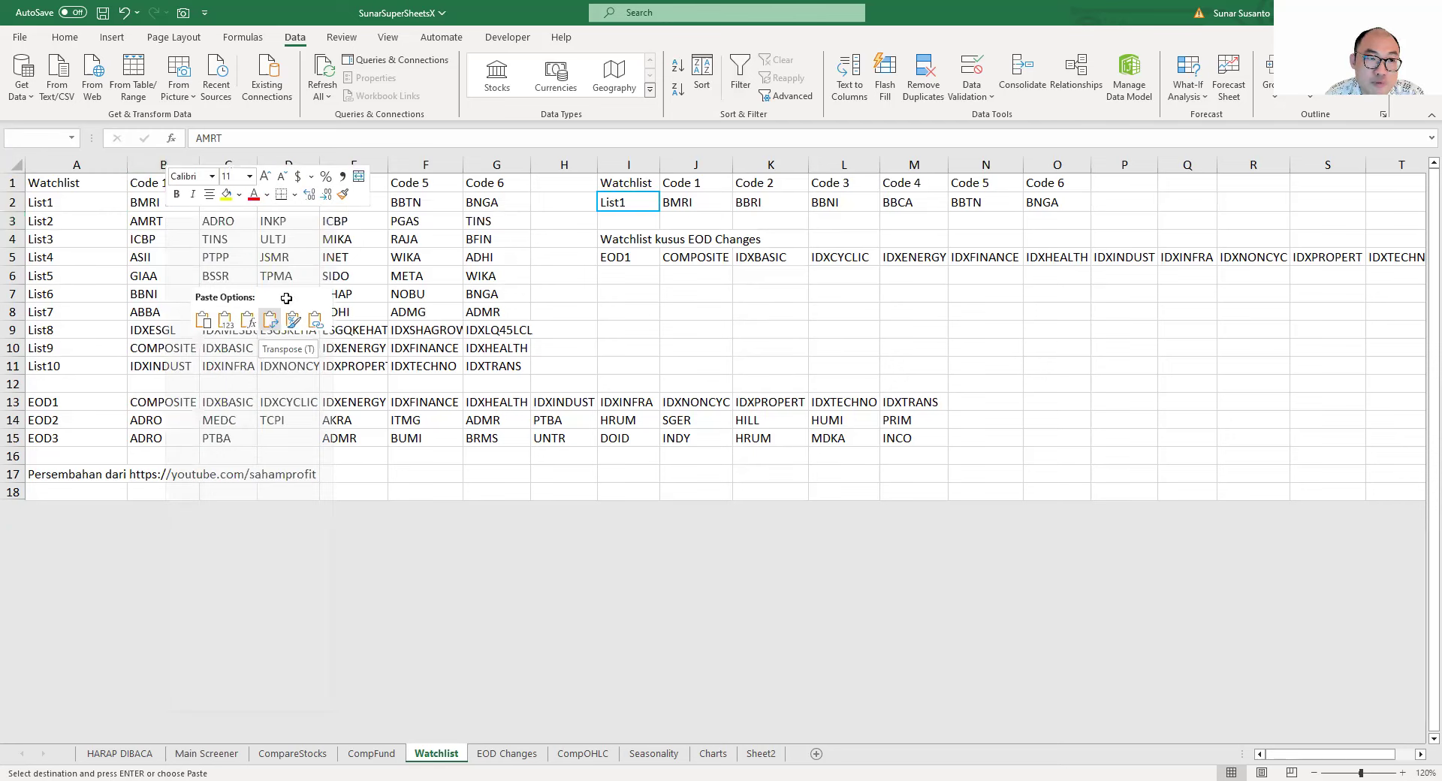
{"action": "left_click", "coordinate": [271, 320]}
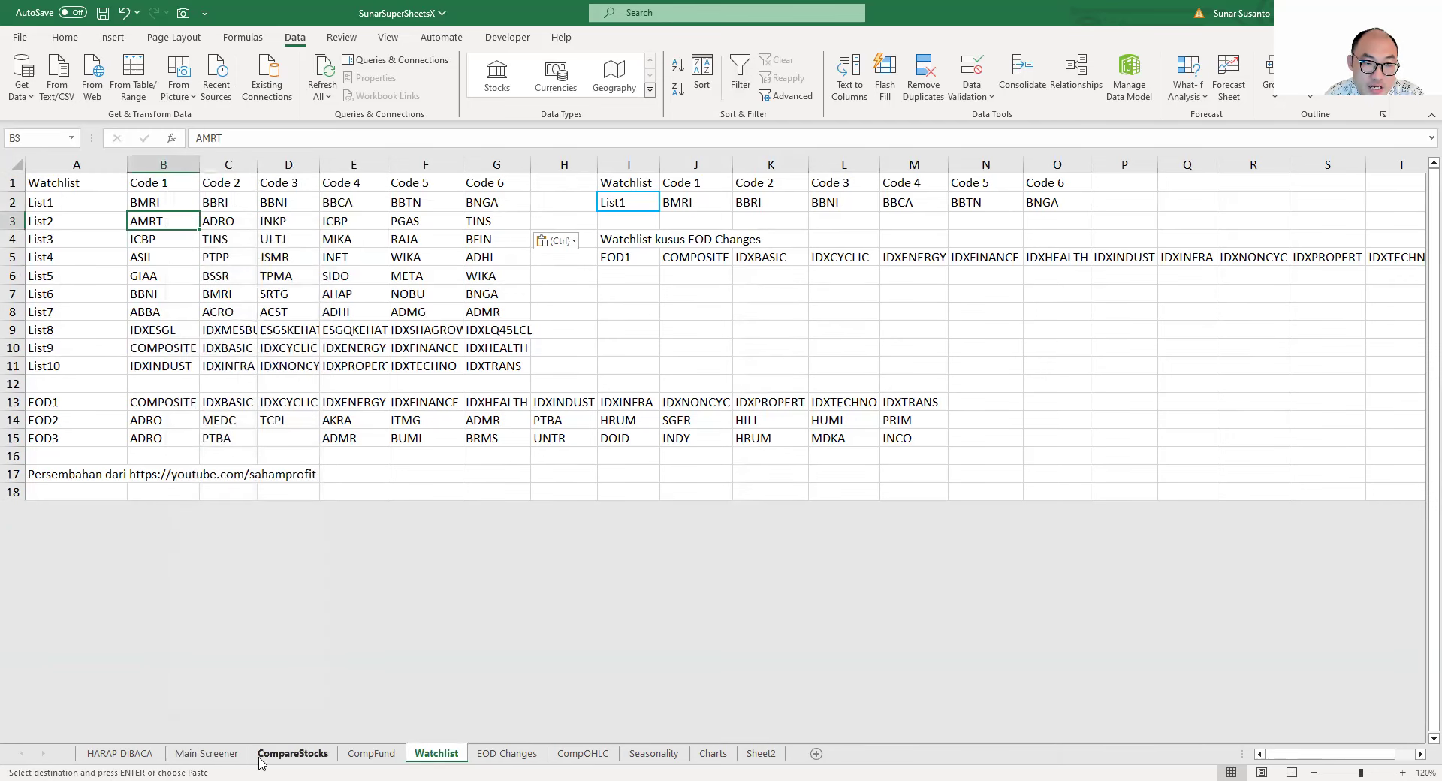
{"action": "left_click", "coordinate": [206, 754]}
{"action": "left_click", "coordinate": [438, 755]}
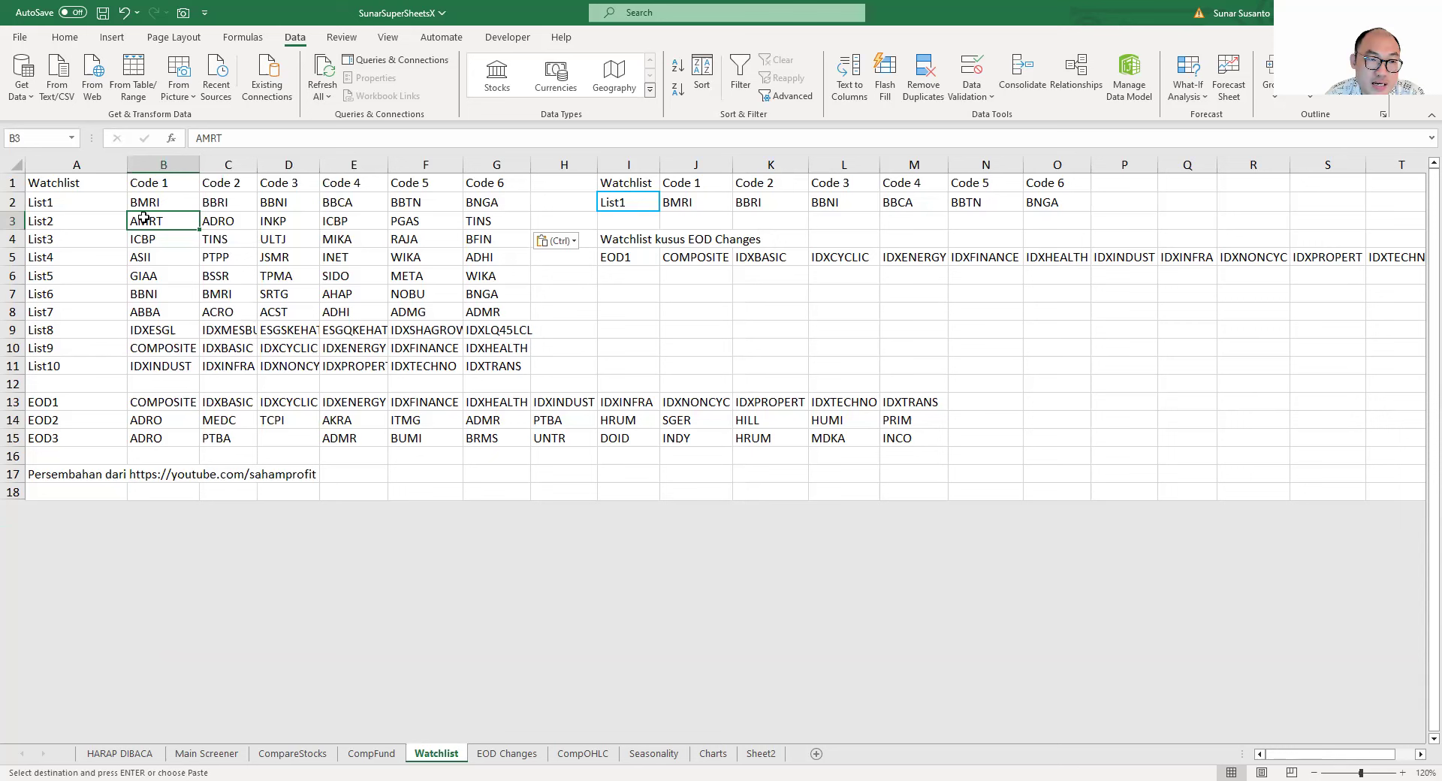
{"action": "right_click", "coordinate": [167, 218]}
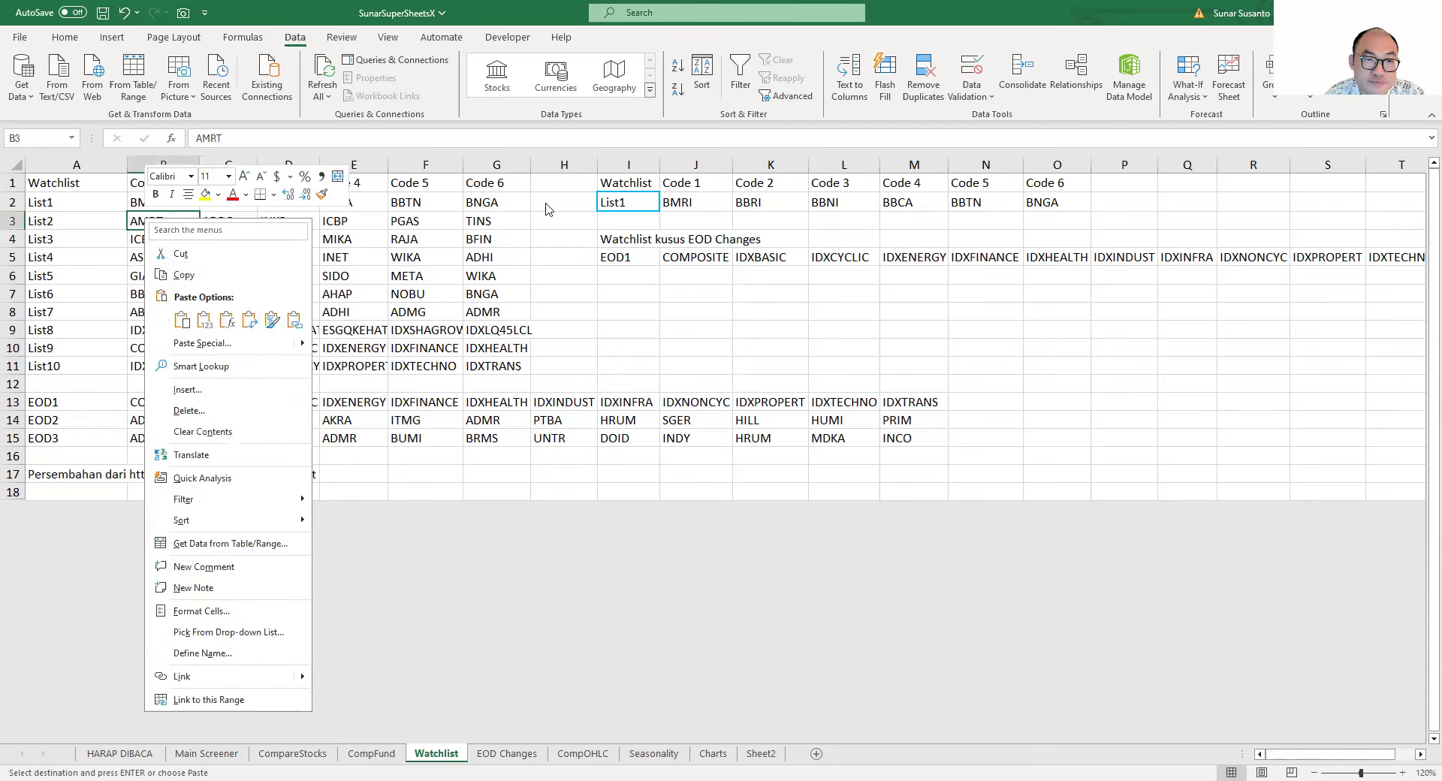
{"action": "left_click", "coordinate": [133, 221]}
Set the active watchlist in cell I2 to List2.
{"action": "left_click", "coordinate": [650, 202]}
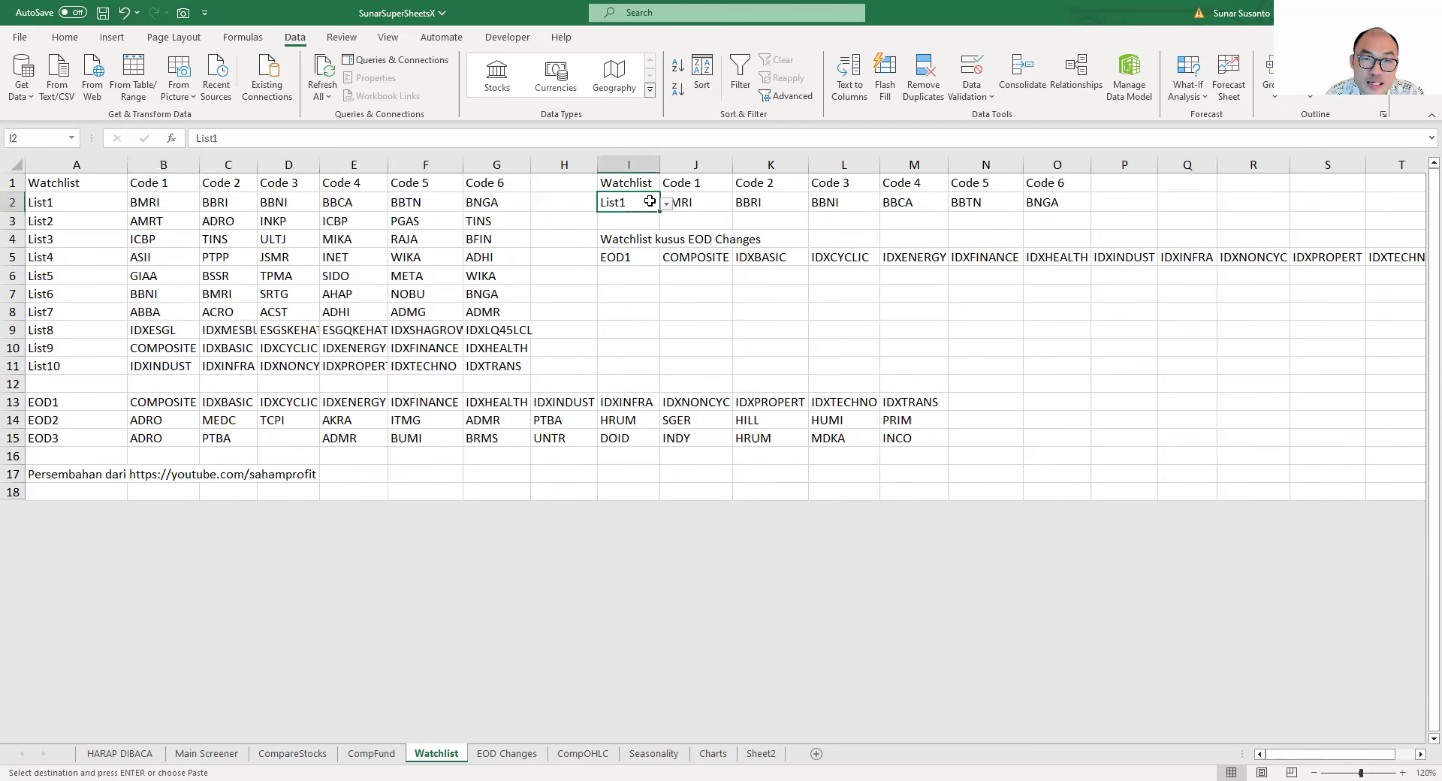
{"action": "left_click", "coordinate": [666, 203]}
{"action": "left_click", "coordinate": [634, 233]}
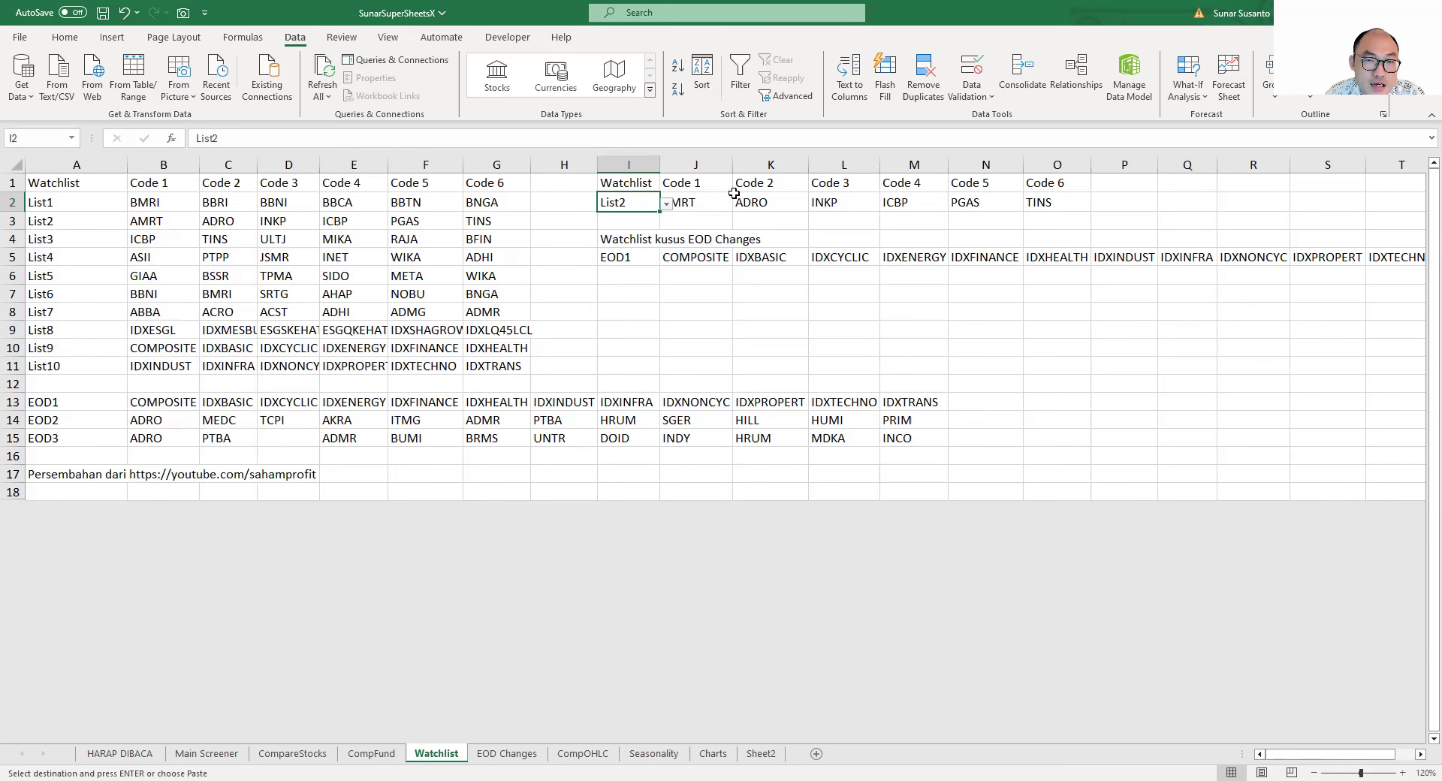
Open the CompareStocks sheet and compare the six List2 stocks from price changes and moving averages down to their chart images.
{"action": "left_click", "coordinate": [323, 758]}
{"action": "left_click", "coordinate": [350, 249]}
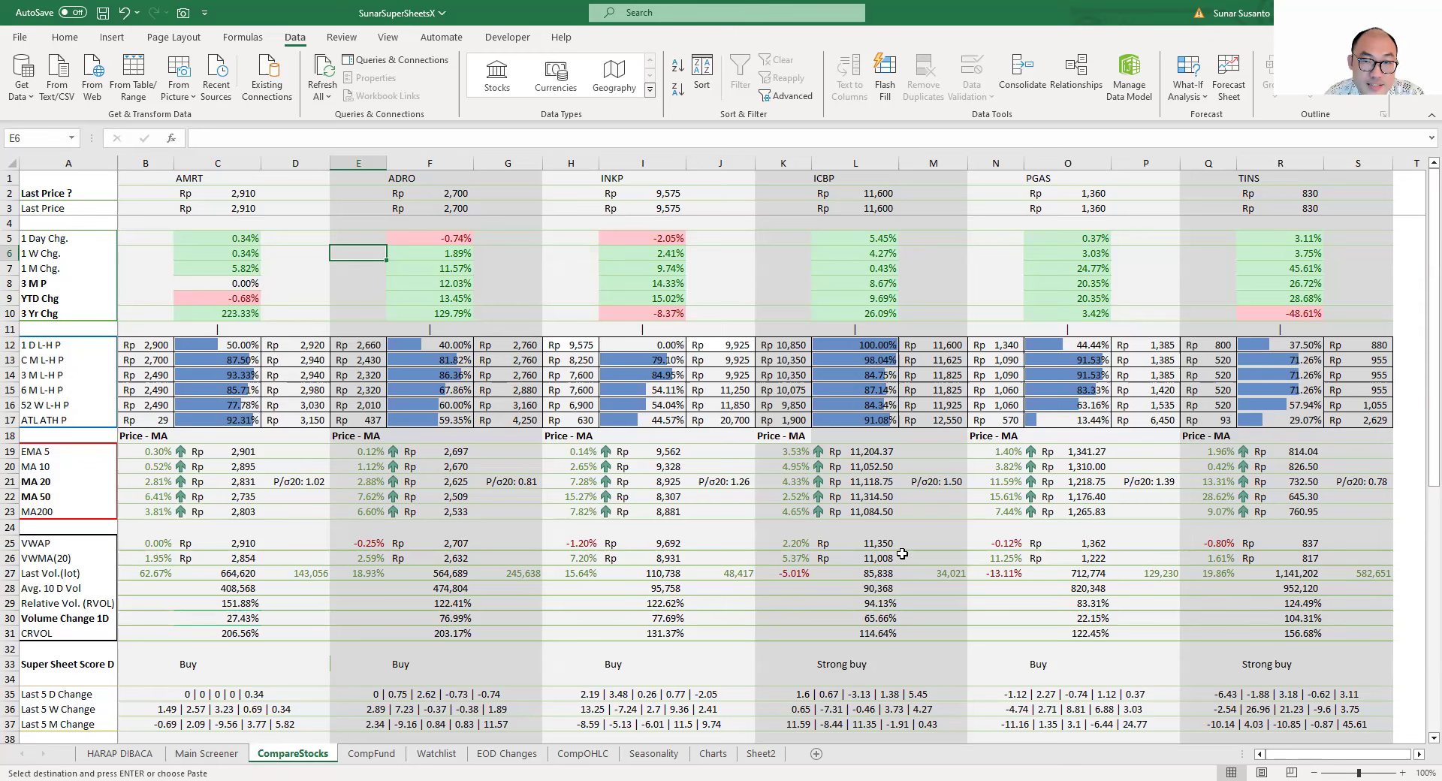
{"action": "scroll", "coordinate": [839, 457], "scroll_direction": "down", "scroll_amount": 13}
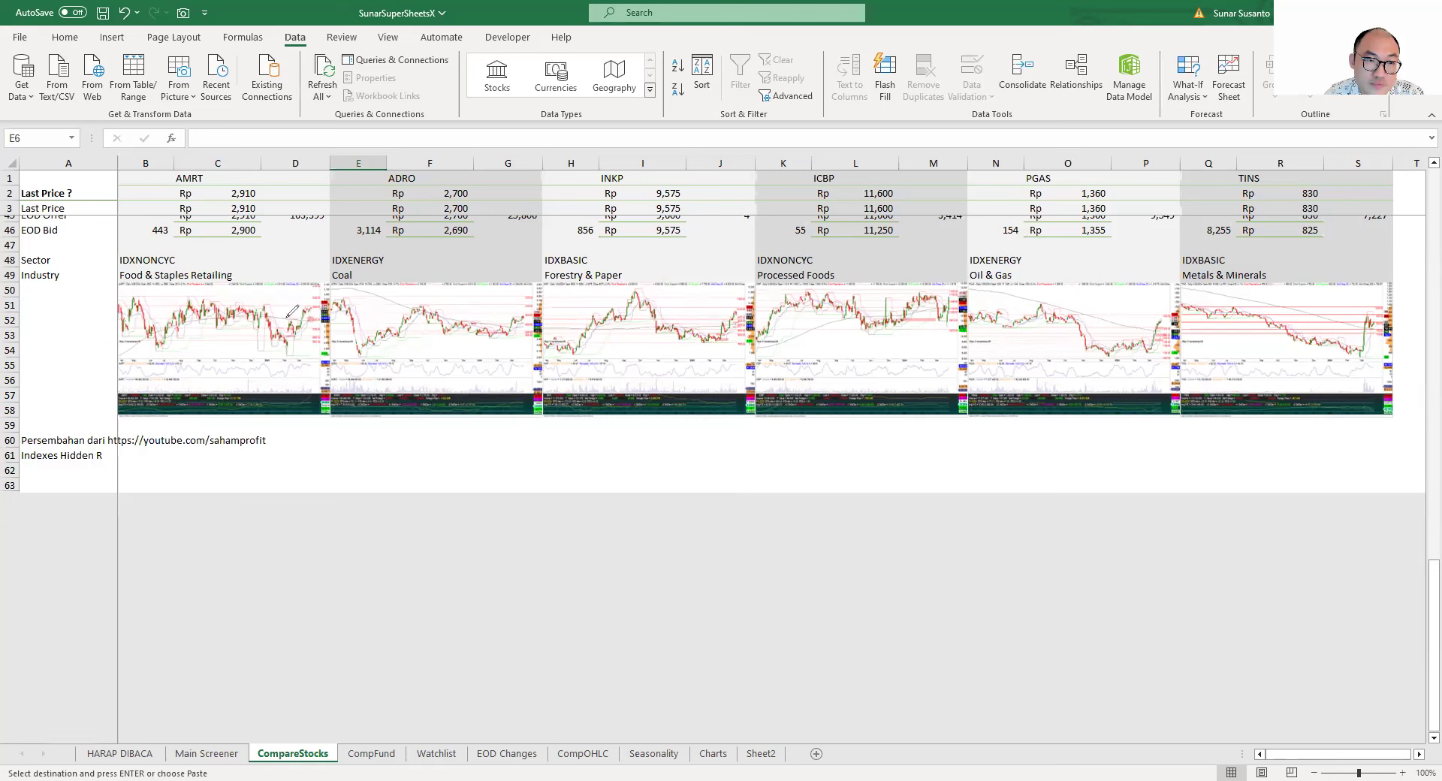
Mark the recent price areas in red on the AMRT, ADRO, INKP and ICBP chart images.
{"action": "left_click_drag", "start_coordinate": [285, 318], "coordinate": [328, 316]}
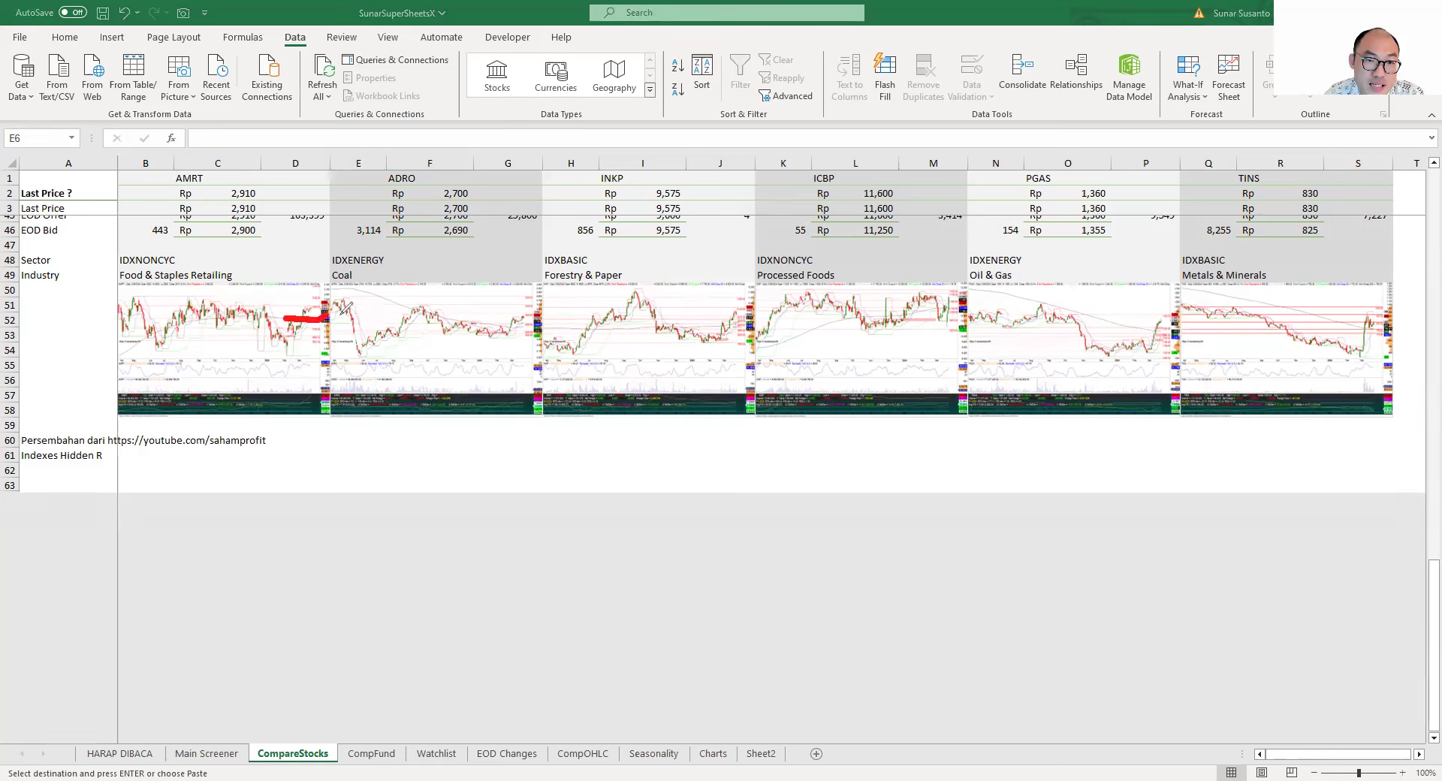
{"action": "left_click_drag", "start_coordinate": [484, 324], "coordinate": [537, 329]}
{"action": "left_click_drag", "start_coordinate": [679, 326], "coordinate": [754, 325]}
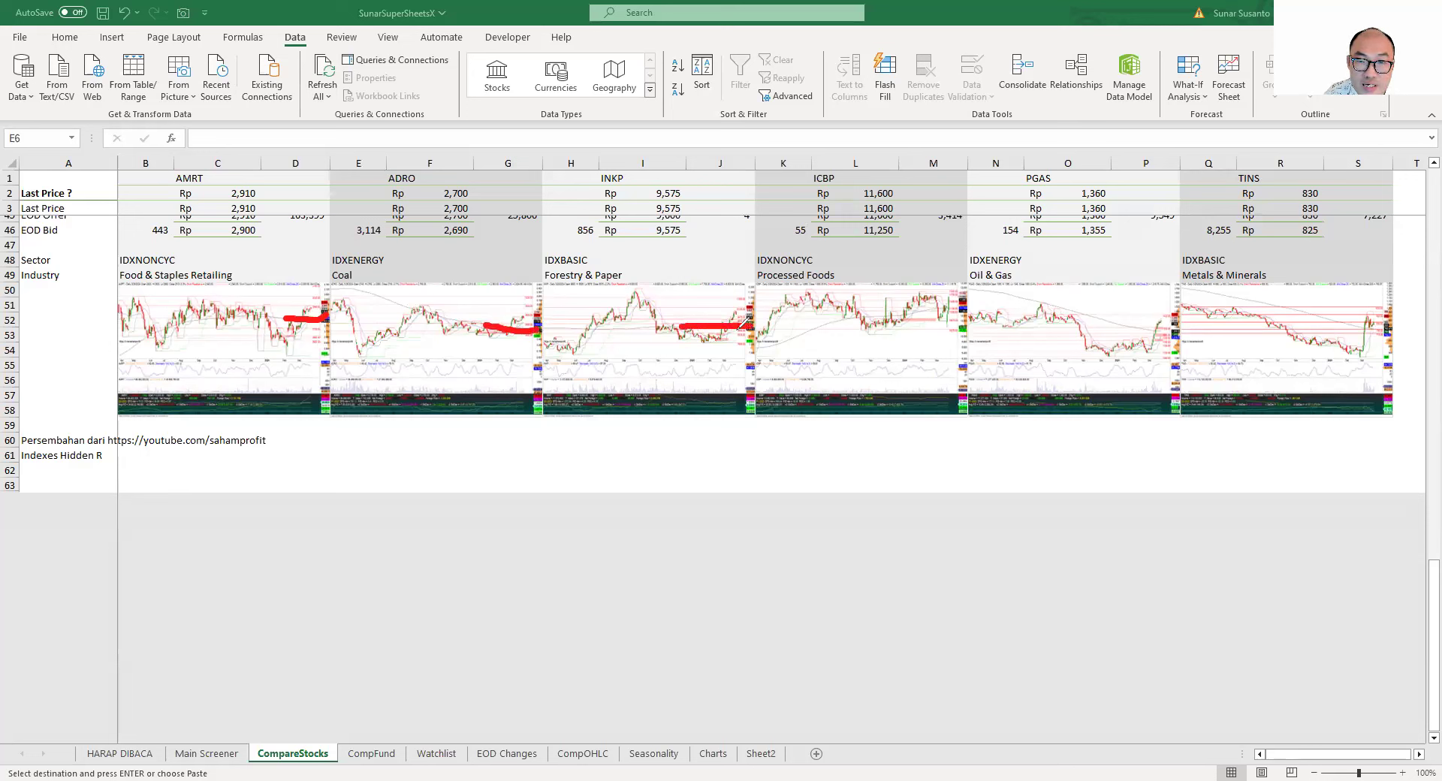
{"action": "mouse_move", "coordinate": [747, 301]}
{"action": "left_mouse_down"}
{"action": "mouse_move", "coordinate": [722, 309]}
{"action": "mouse_move", "coordinate": [749, 320]}
{"action": "left_mouse_up"}
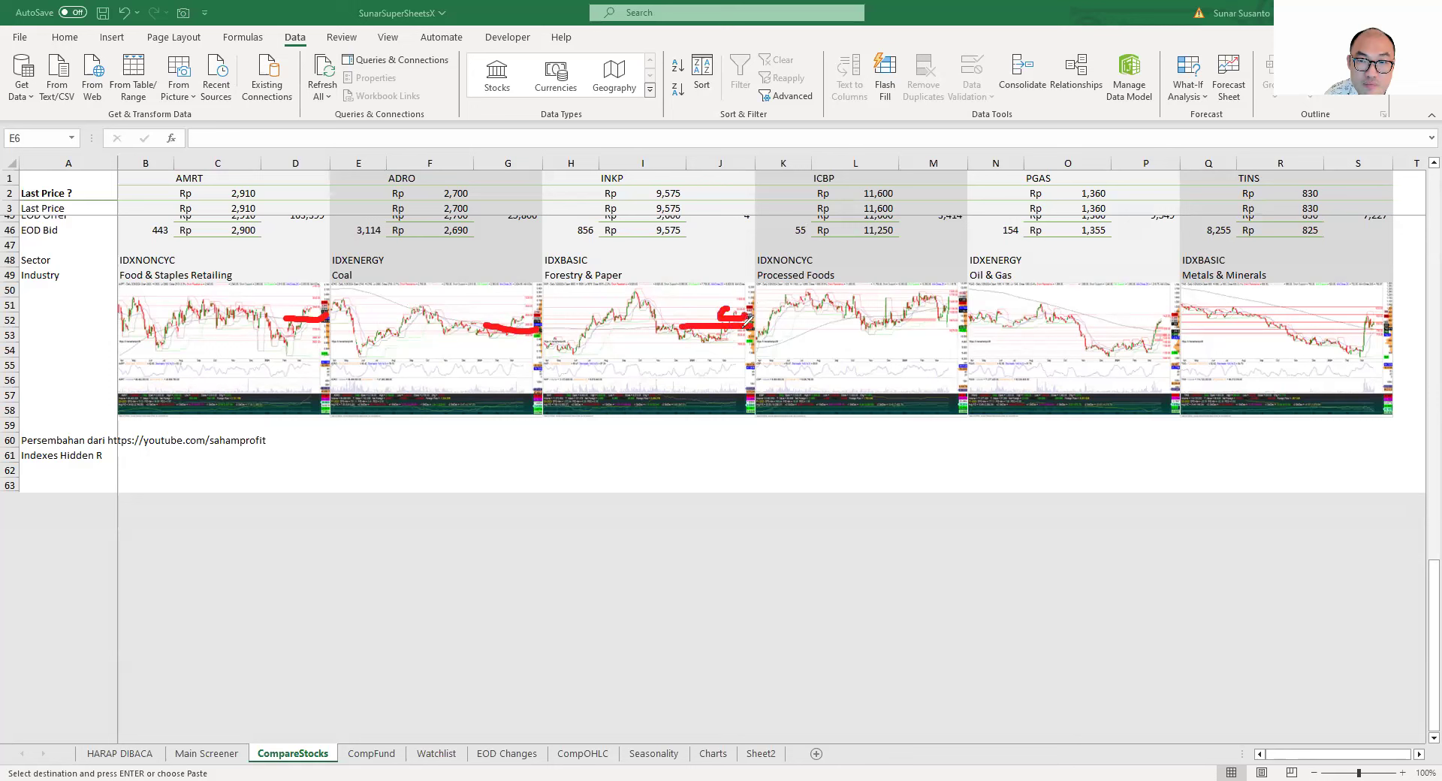
{"action": "mouse_move", "coordinate": [888, 318]}
{"action": "left_mouse_down"}
{"action": "mouse_move", "coordinate": [965, 307]}
{"action": "mouse_move", "coordinate": [920, 297]}
{"action": "left_mouse_up"}
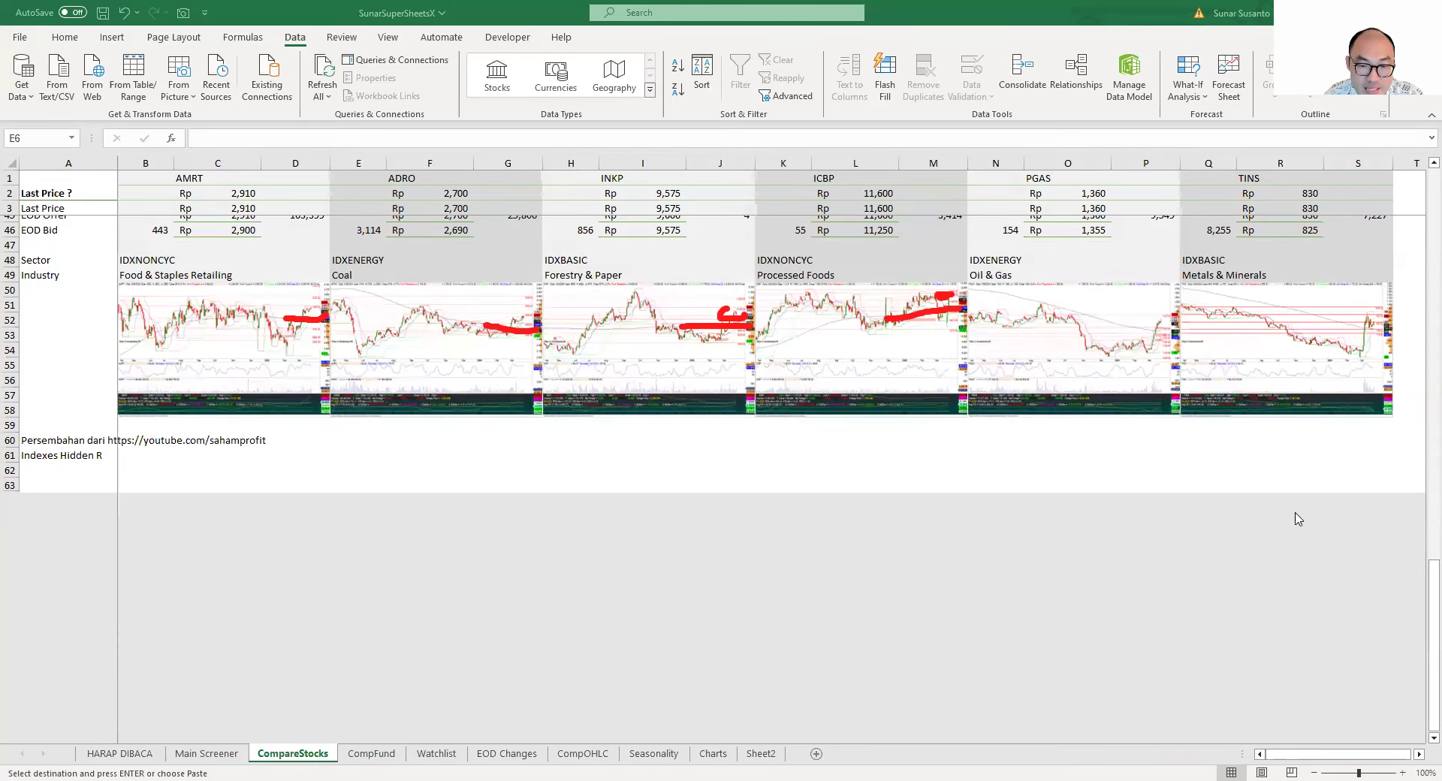
Open the Charts sheet and hide the ribbon to view the INKP, ICBP, PGAS and TINS charts in a larger area.
{"action": "left_click", "coordinate": [706, 757]}
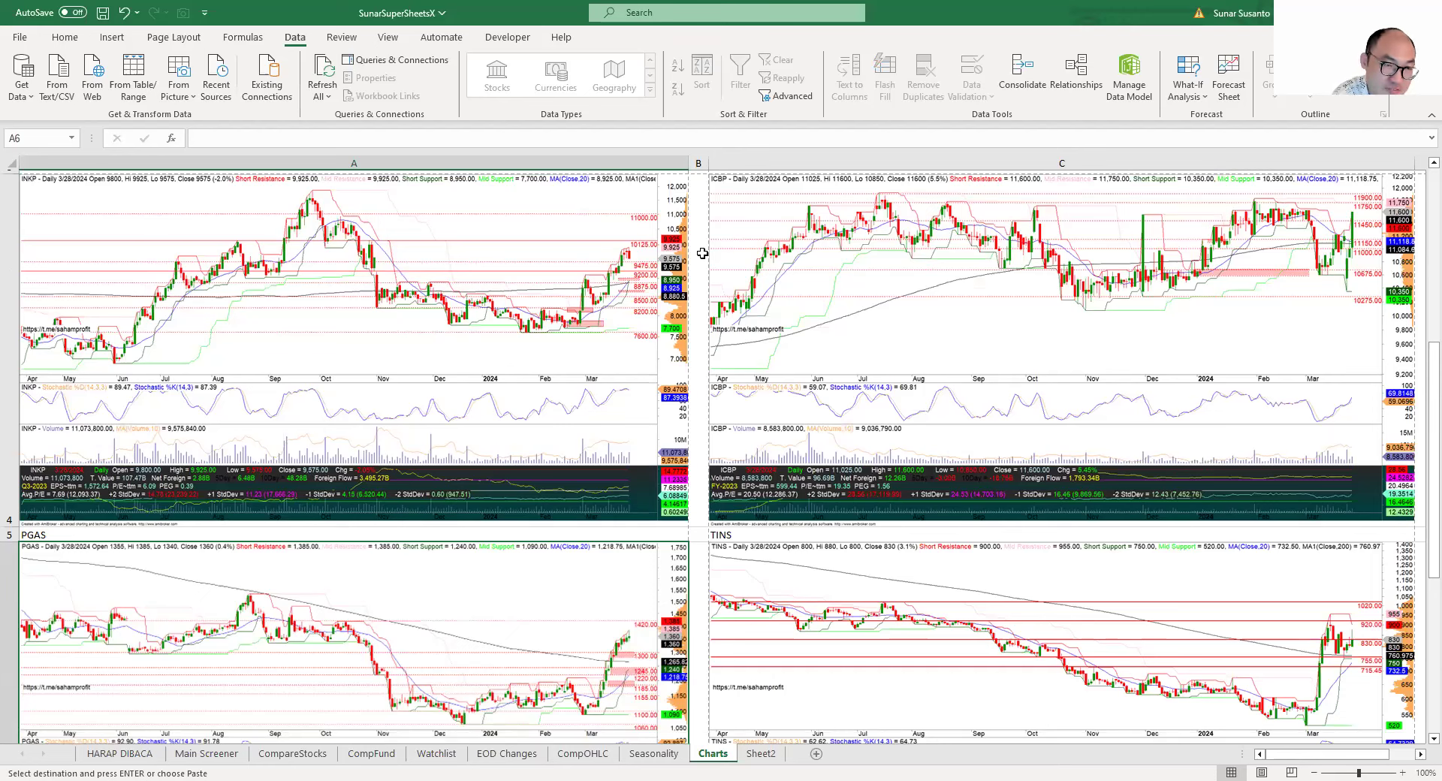
{"action": "key", "text": "ctrl+shift+F1"}
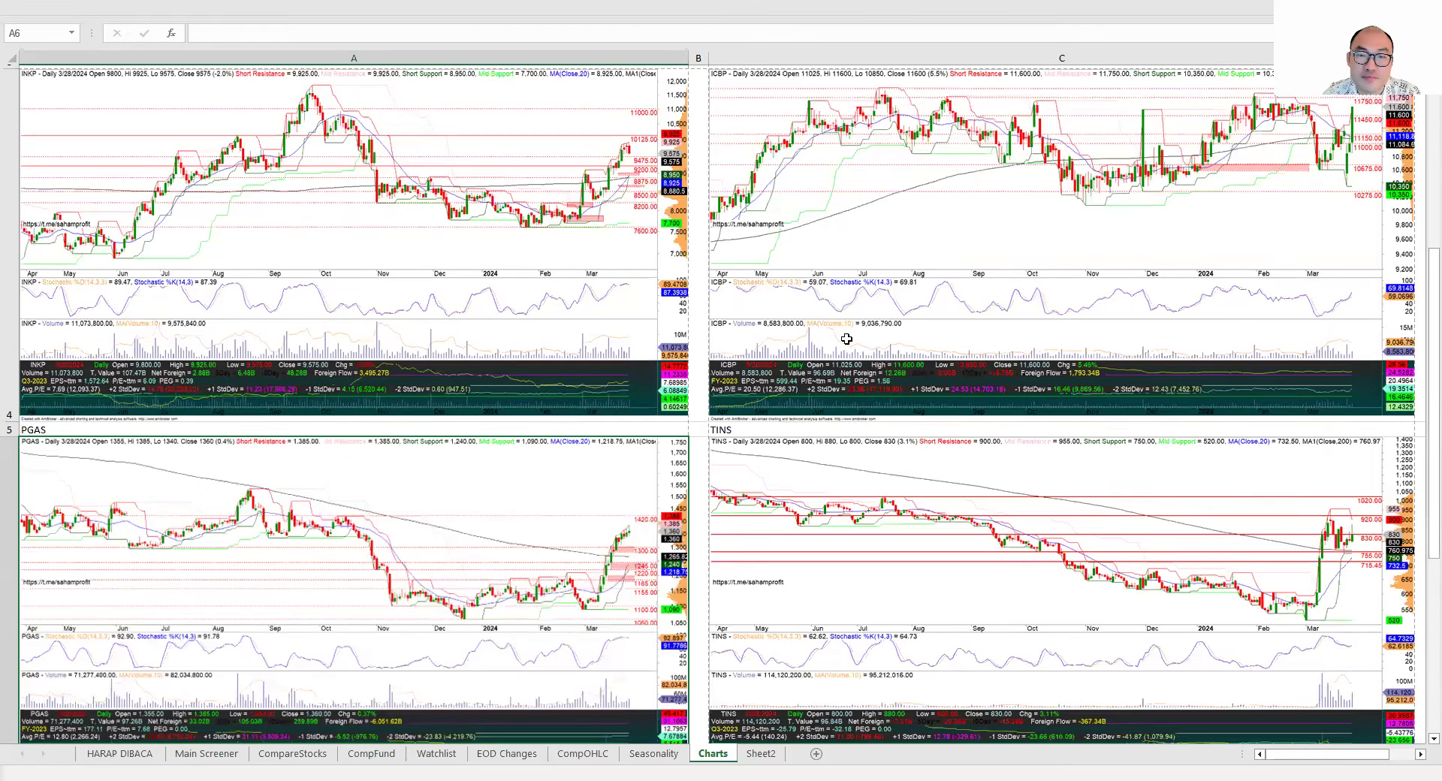